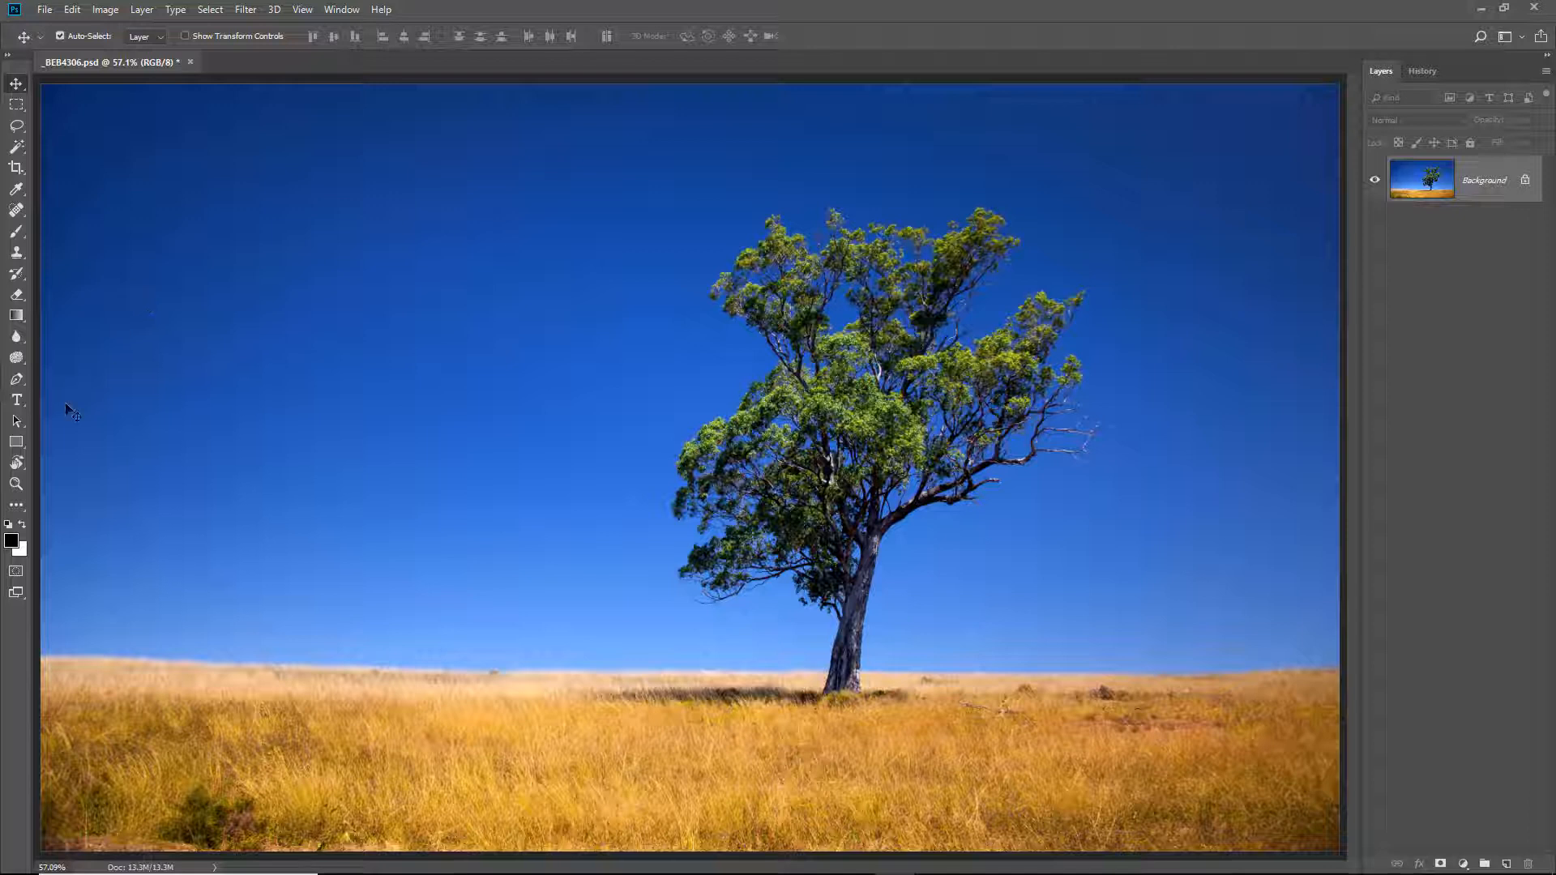
Add the horizontal text "Tree" in the sky and move it slightly down and closer to the tree.
{"action": "left_click", "coordinate": [23, 404]}
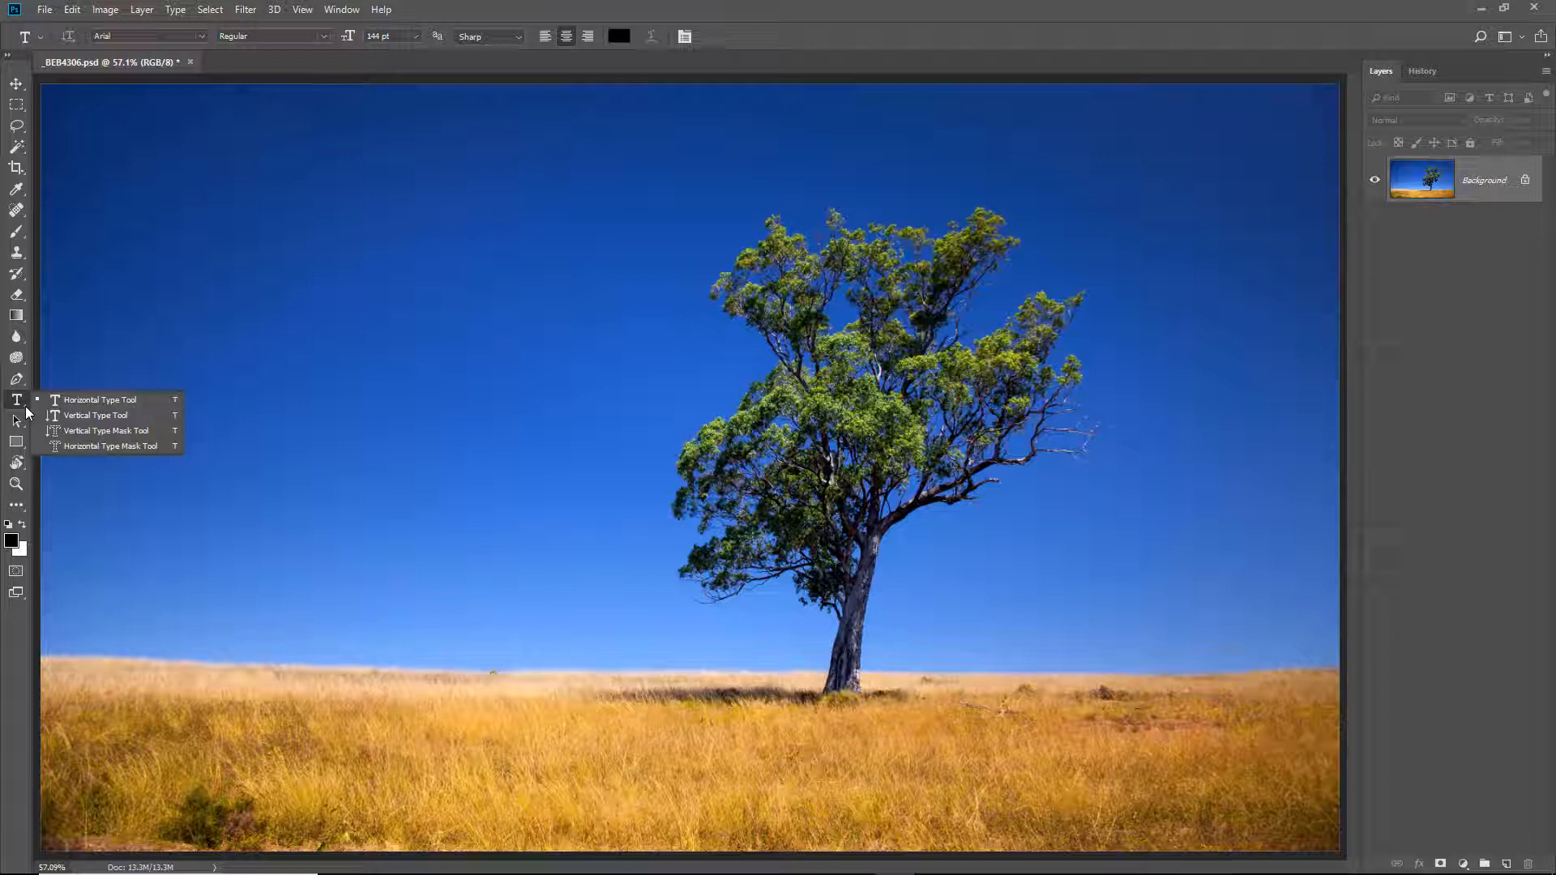
{"action": "left_click", "coordinate": [104, 400]}
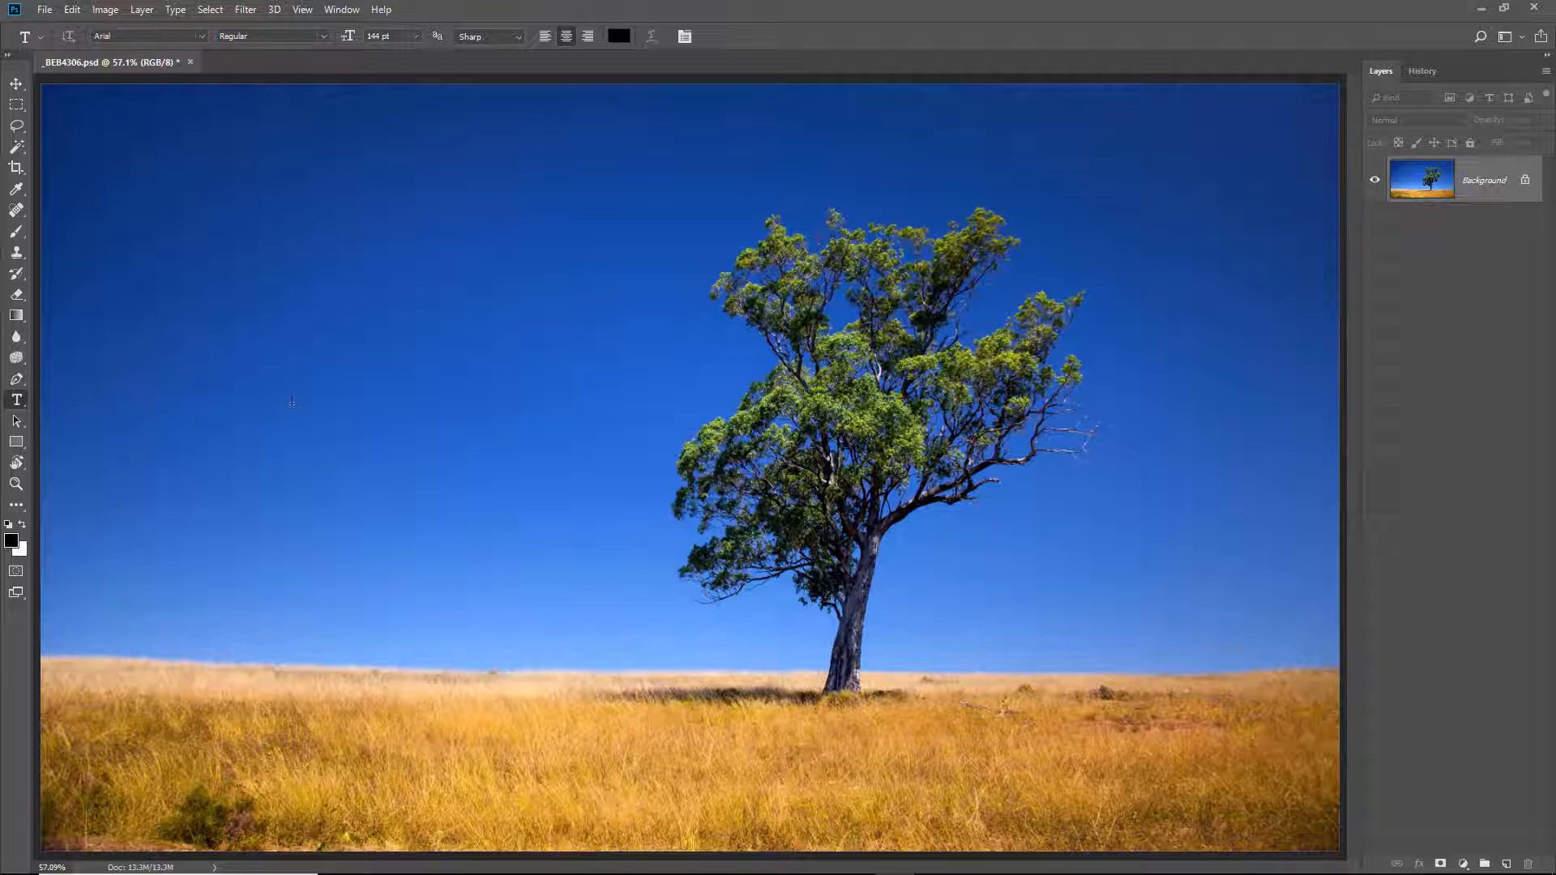
{"action": "left_click", "coordinate": [214, 429]}
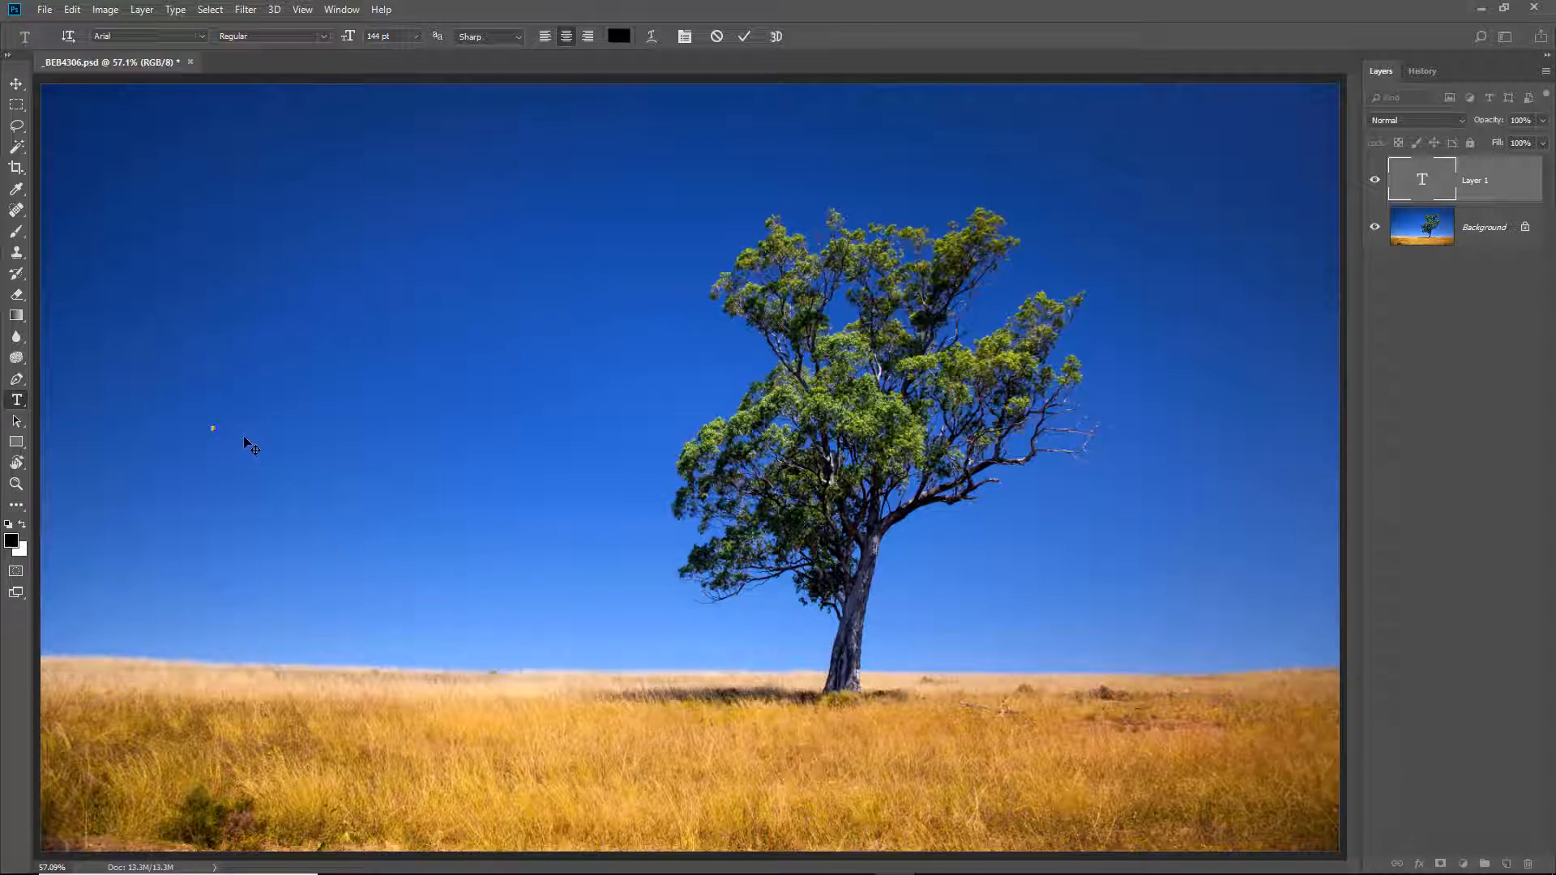
{"action": "type", "text": "Tree"}
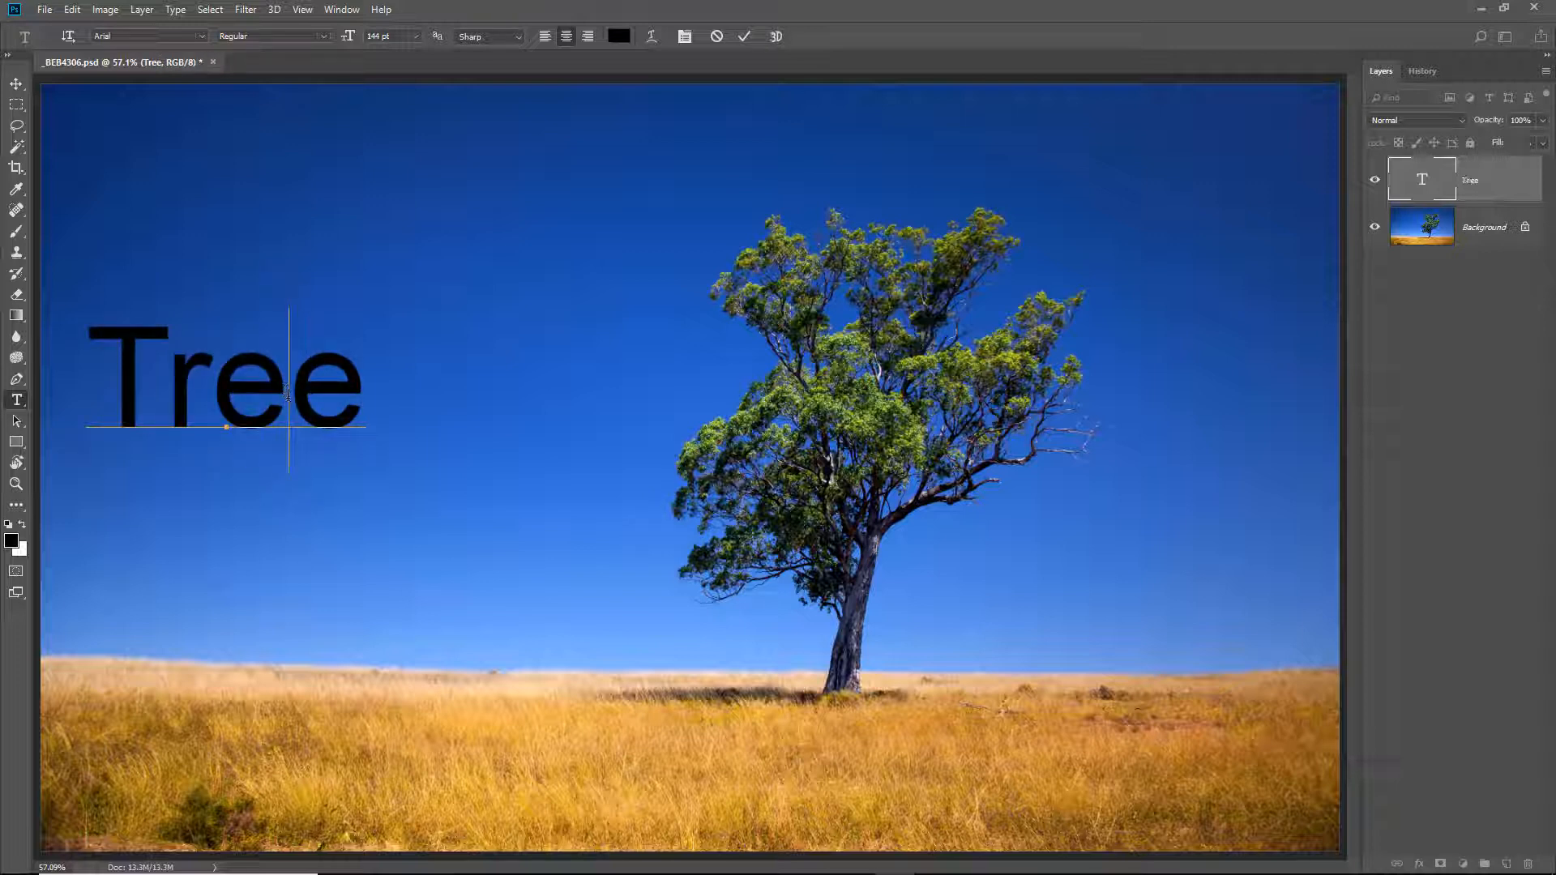
{"action": "left_click", "coordinate": [287, 400]}
{"action": "mouse_move", "coordinate": [310, 483]}
{"action": "left_mouse_down"}
{"action": "mouse_move", "coordinate": [382, 487]}
{"action": "mouse_move", "coordinate": [438, 521]}
{"action": "mouse_move", "coordinate": [465, 504]}
{"action": "left_mouse_up"}
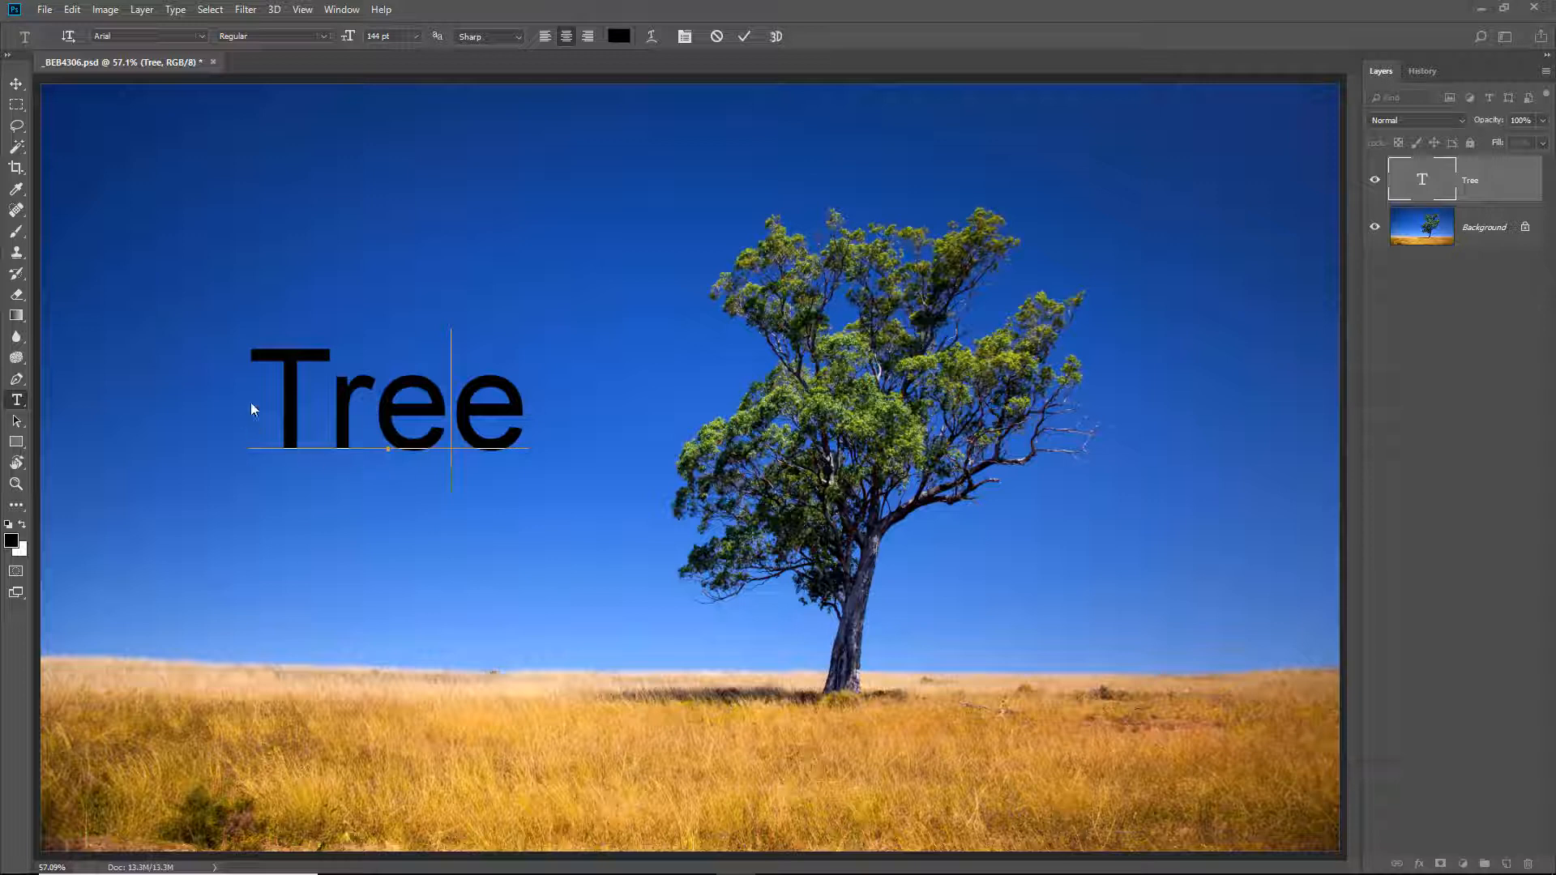
Select the whole word "Tree", look through its anti-aliasing and font style options, and choose Arial as the font.
{"action": "left_click_drag", "start_coordinate": [244, 389], "coordinate": [507, 410]}
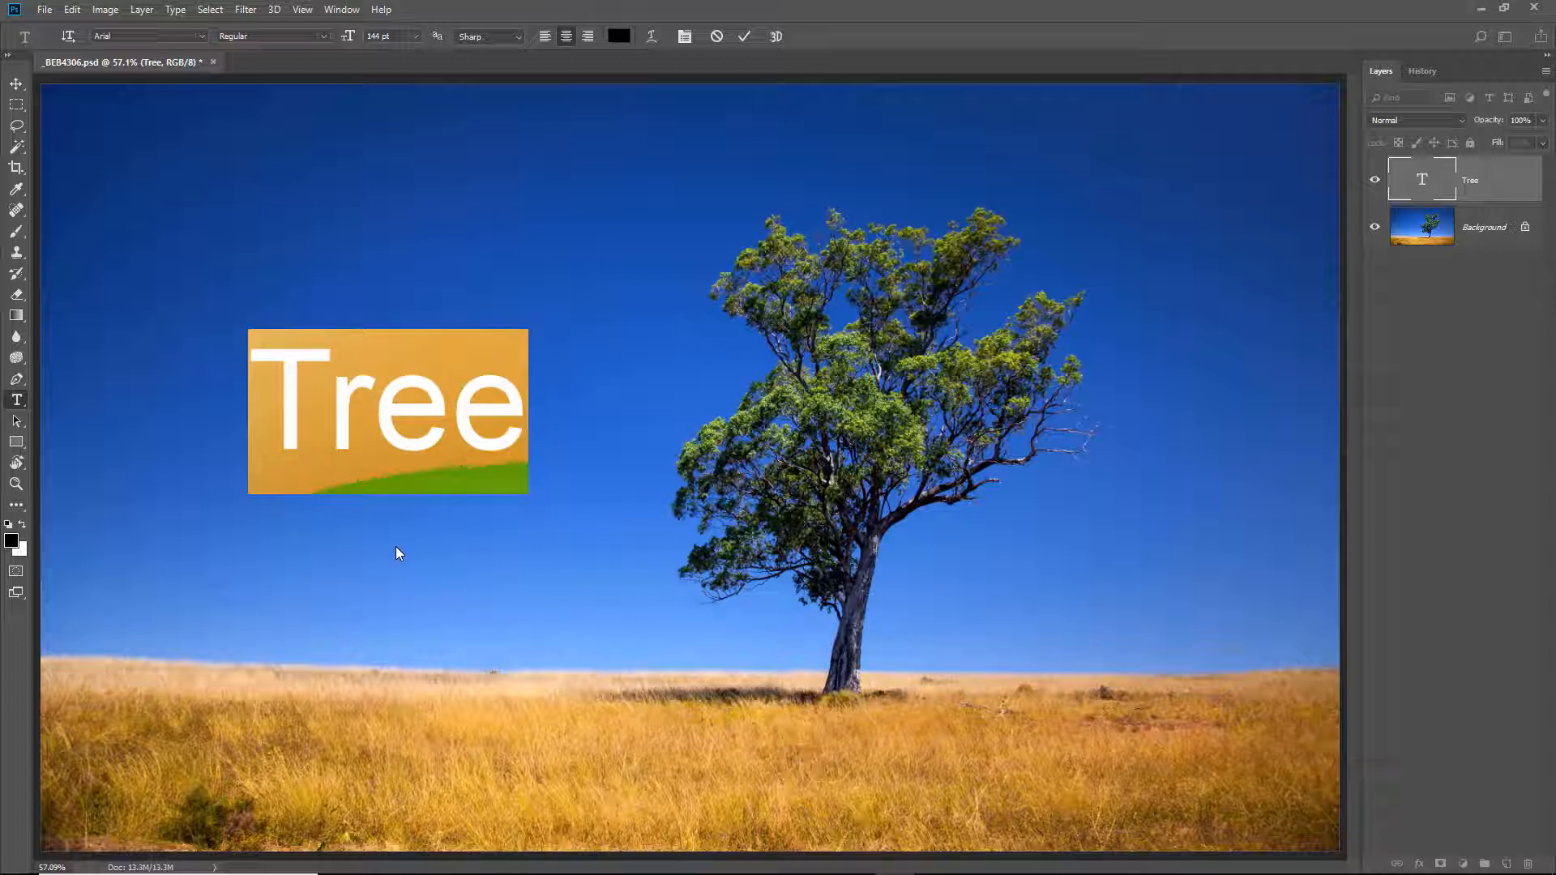
{"action": "left_click", "coordinate": [518, 38]}
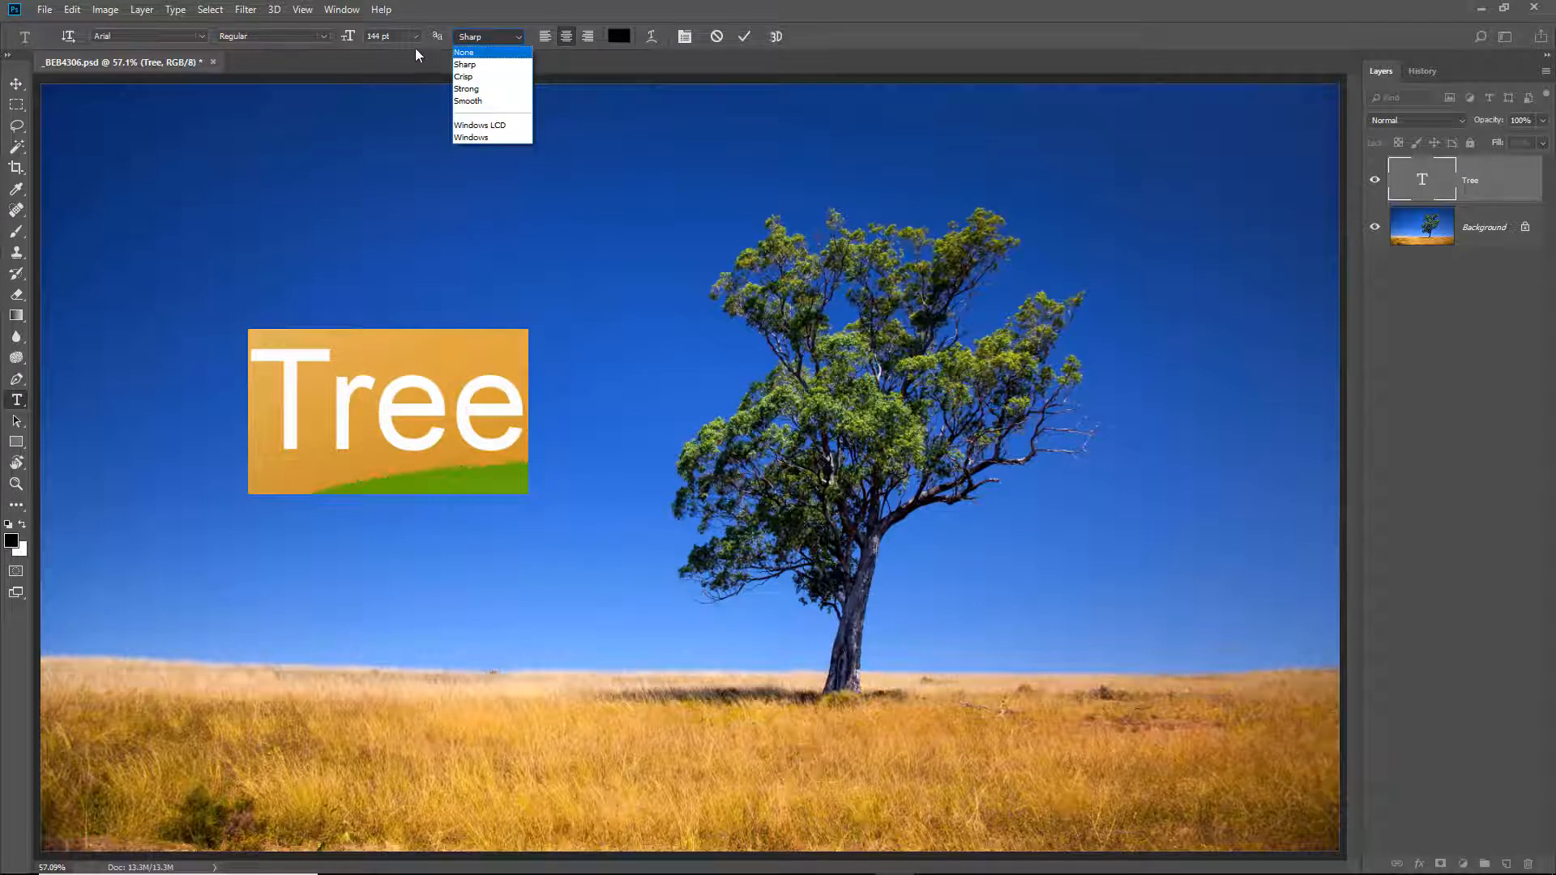
{"action": "left_click", "coordinate": [323, 38]}
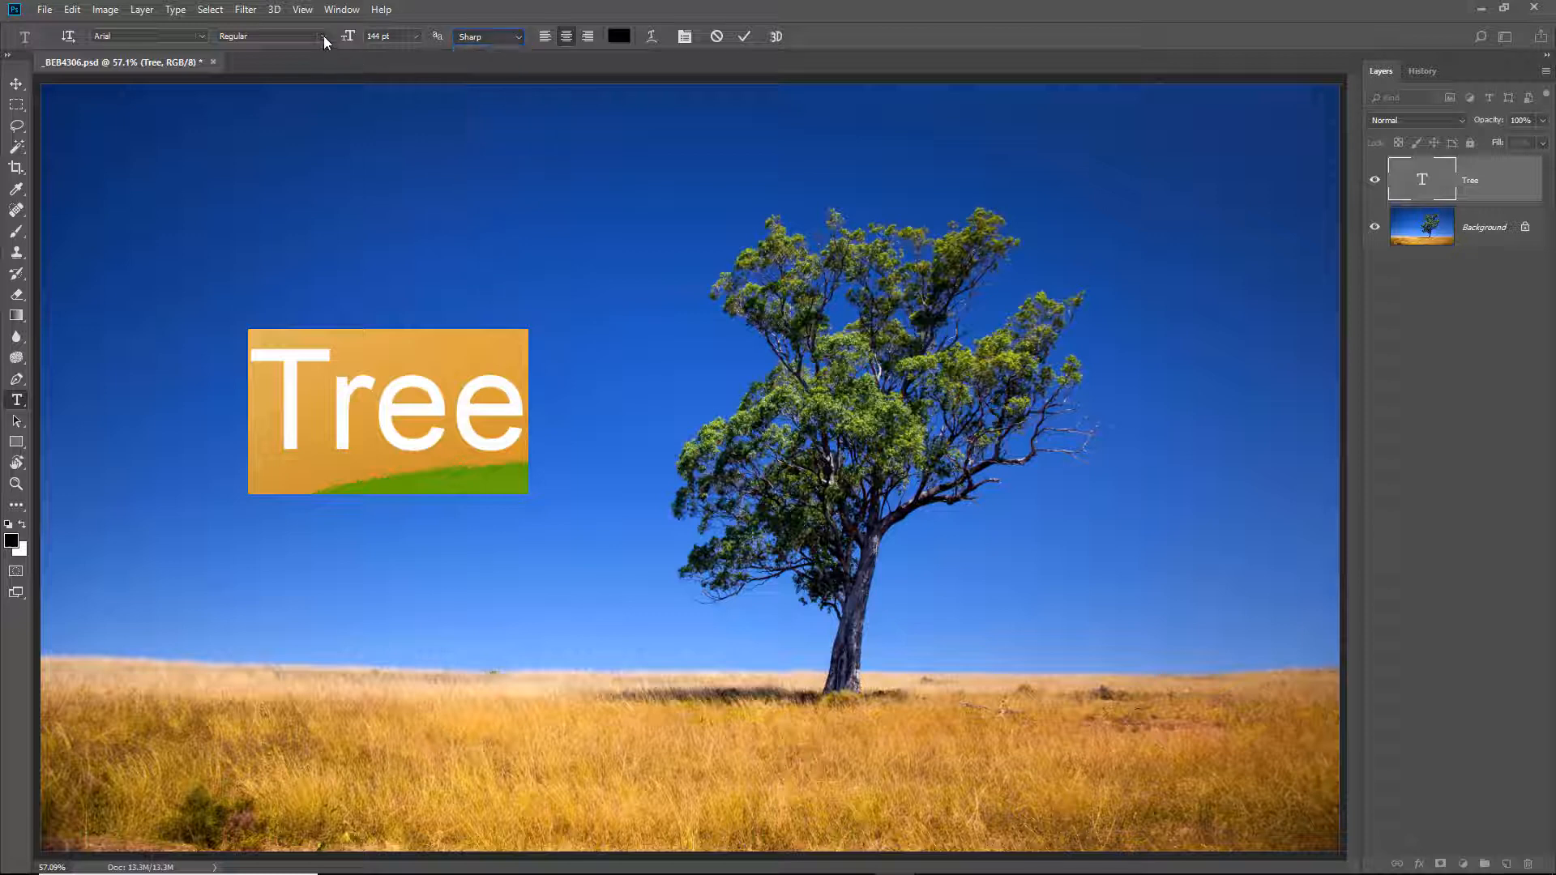
{"action": "left_click", "coordinate": [323, 37]}
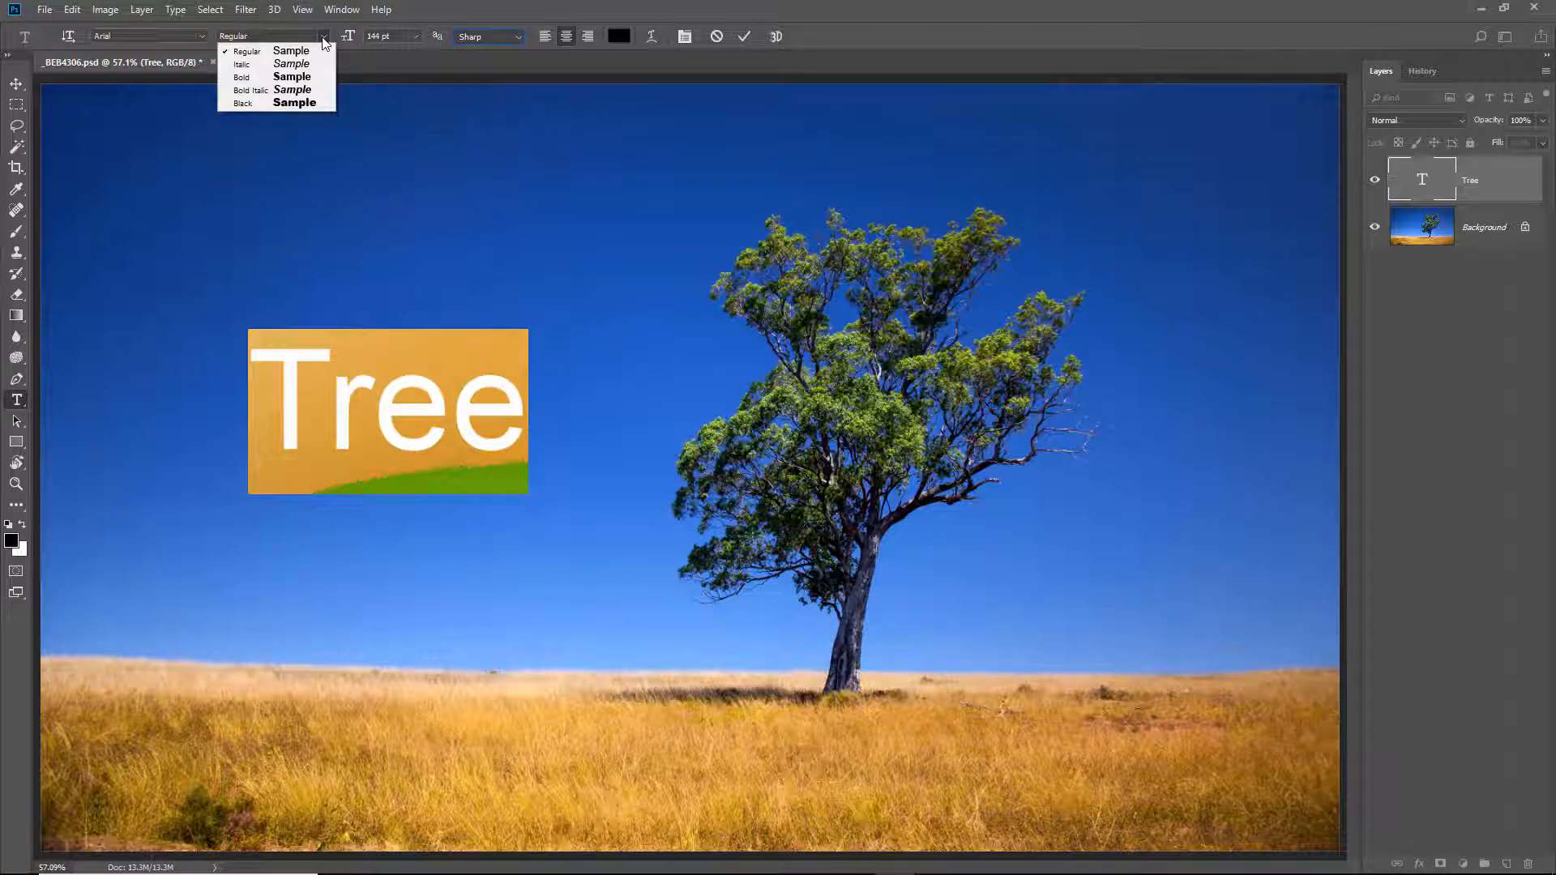
{"action": "left_click", "coordinate": [357, 61]}
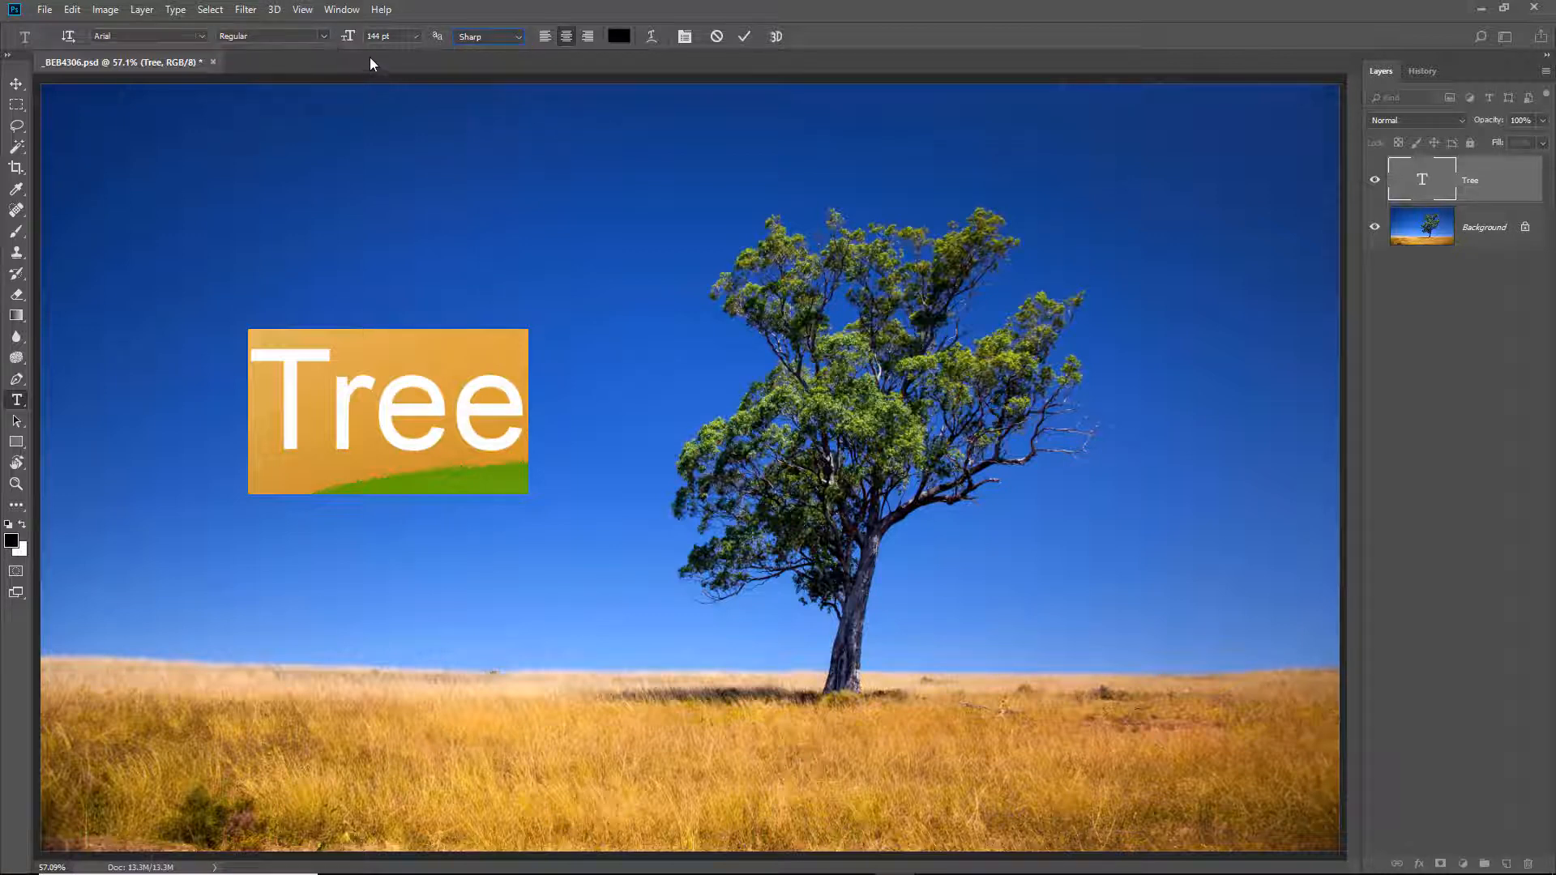
{"action": "left_click", "coordinate": [200, 38]}
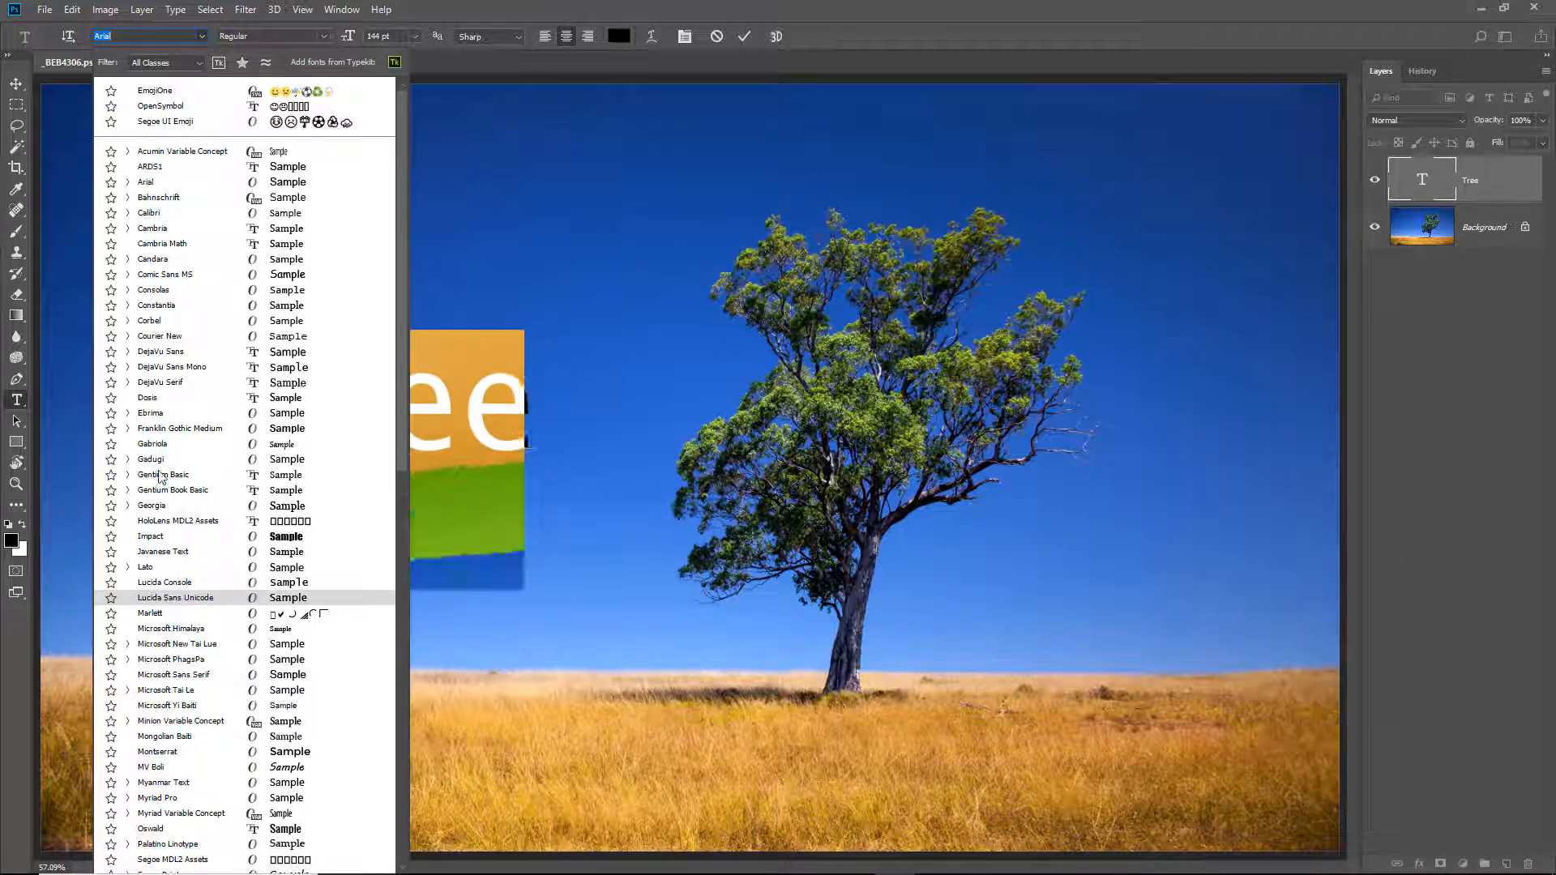
{"action": "left_click", "coordinate": [151, 183]}
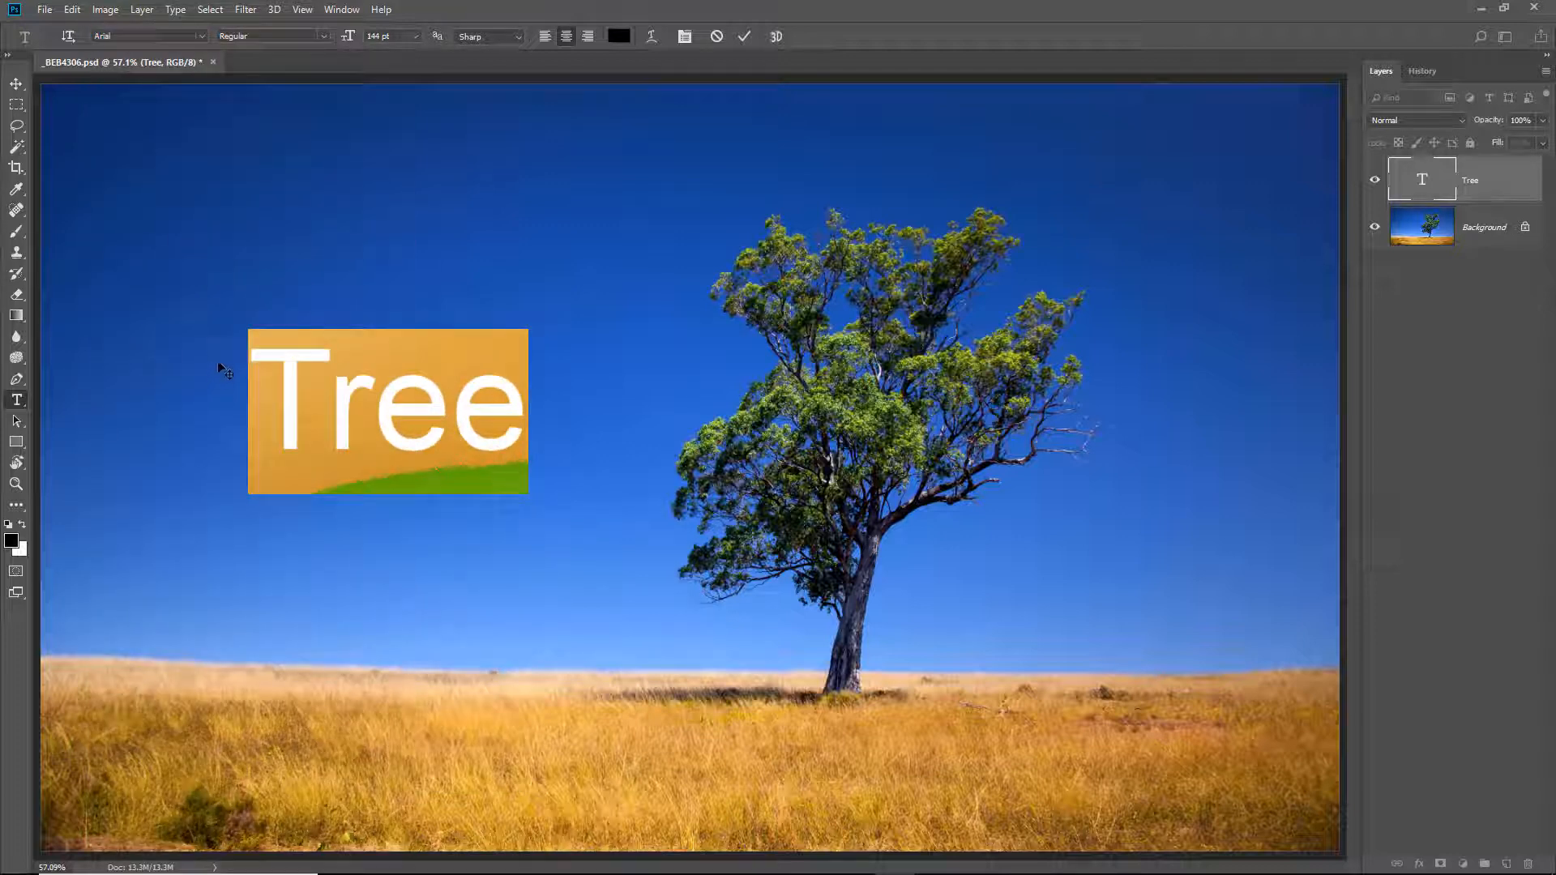
Set the selected word's font size to 72 pt and review the other preset sizes.
{"action": "left_click", "coordinate": [416, 36]}
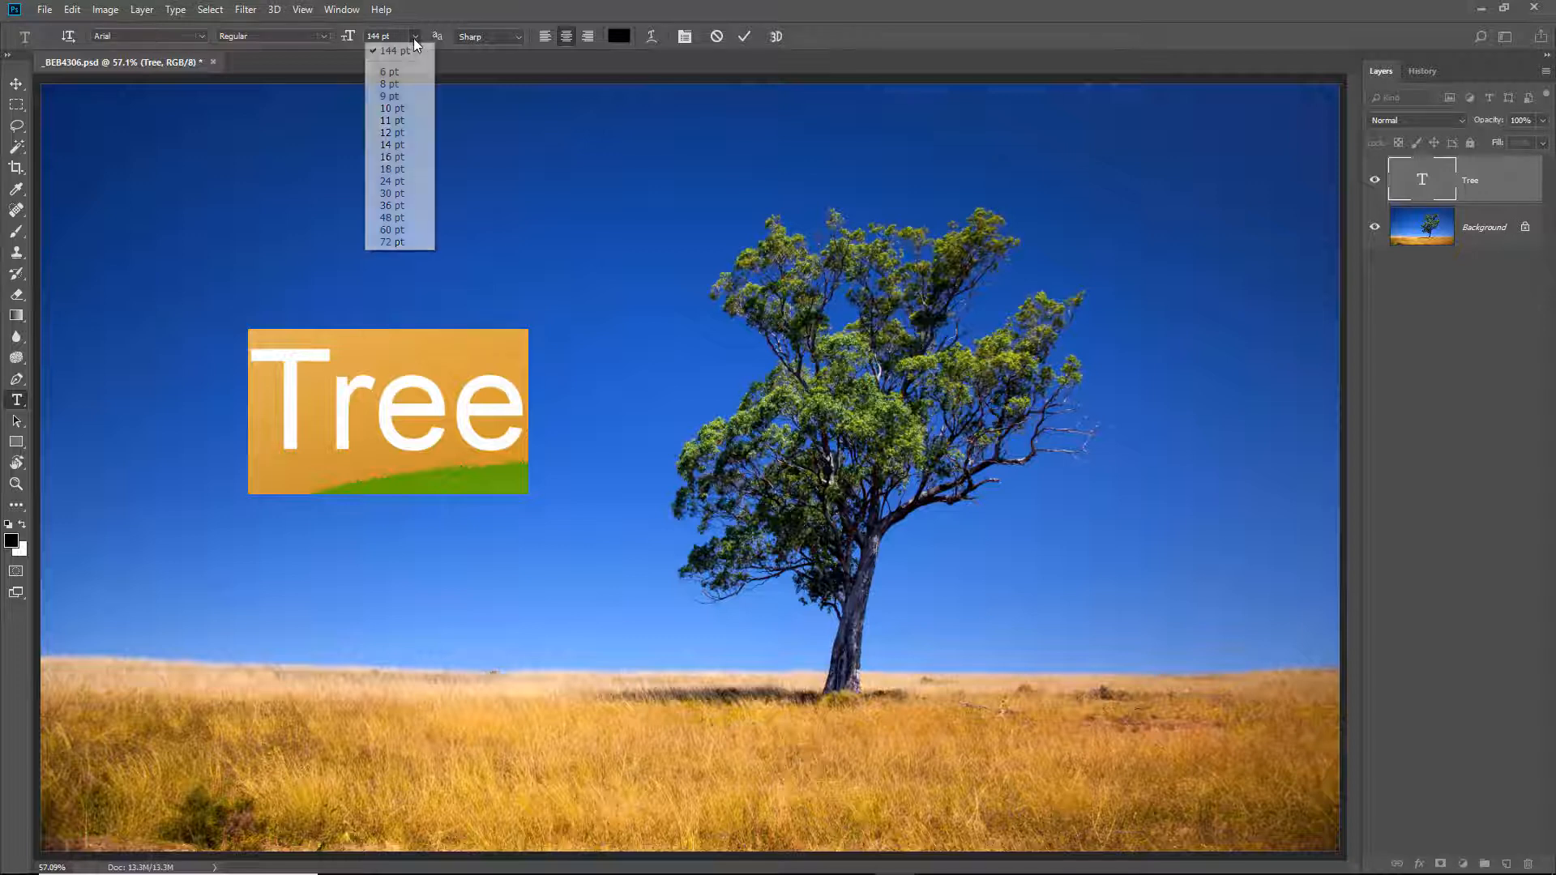
{"action": "left_click", "coordinate": [382, 242]}
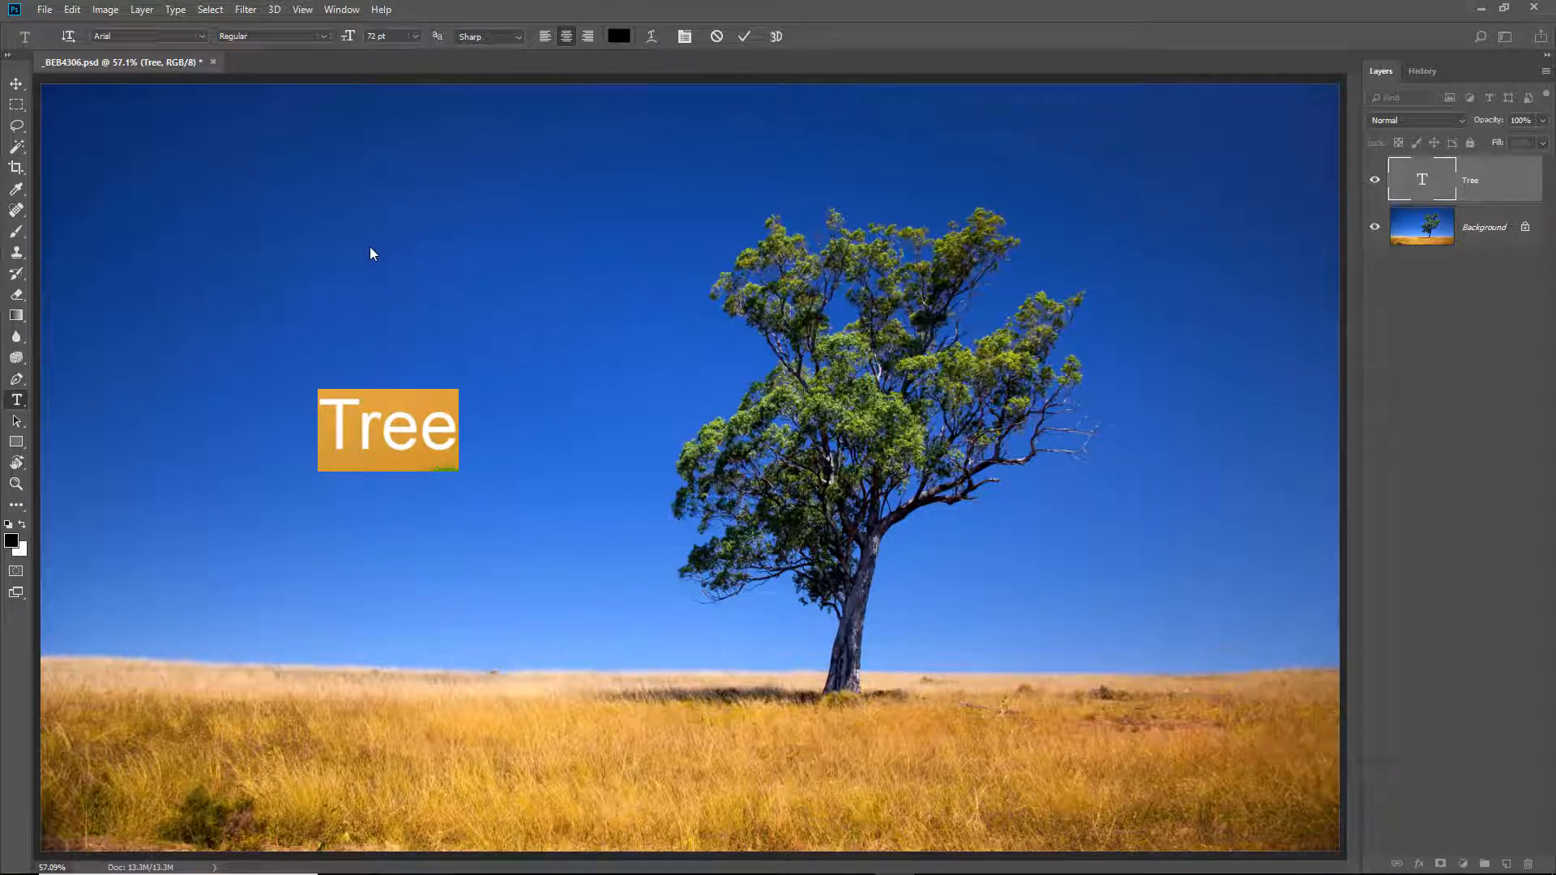
{"action": "left_click", "coordinate": [415, 36]}
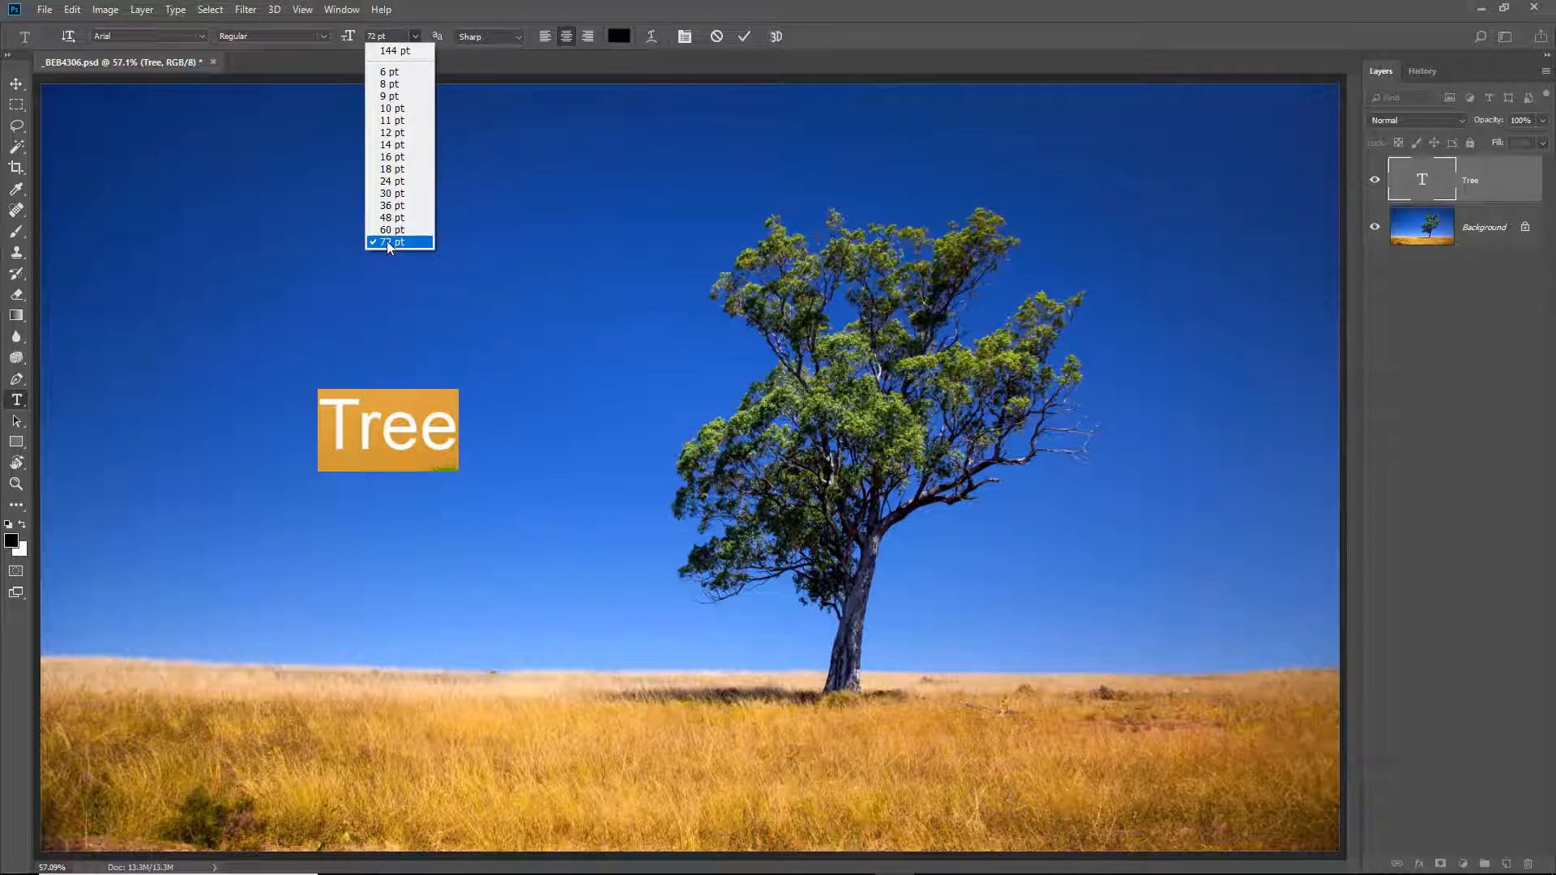
{"action": "left_click", "coordinate": [474, 52]}
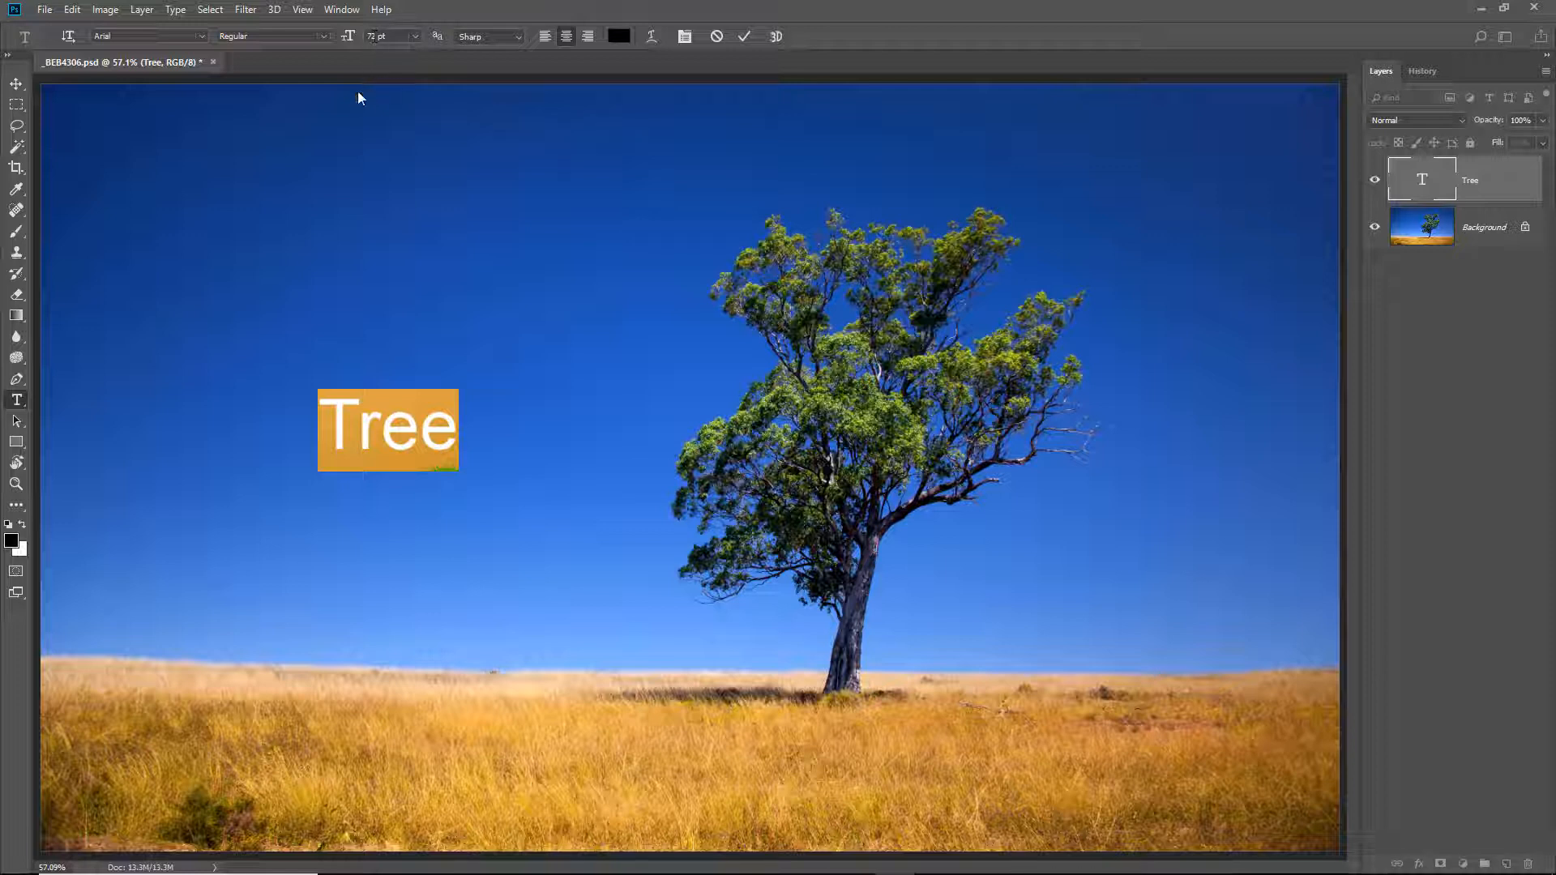
Set the font size of the selected word "Tree" to 200 pt and commit the text.
{"action": "left_click", "coordinate": [374, 36]}
{"action": "type", "text": "200"}
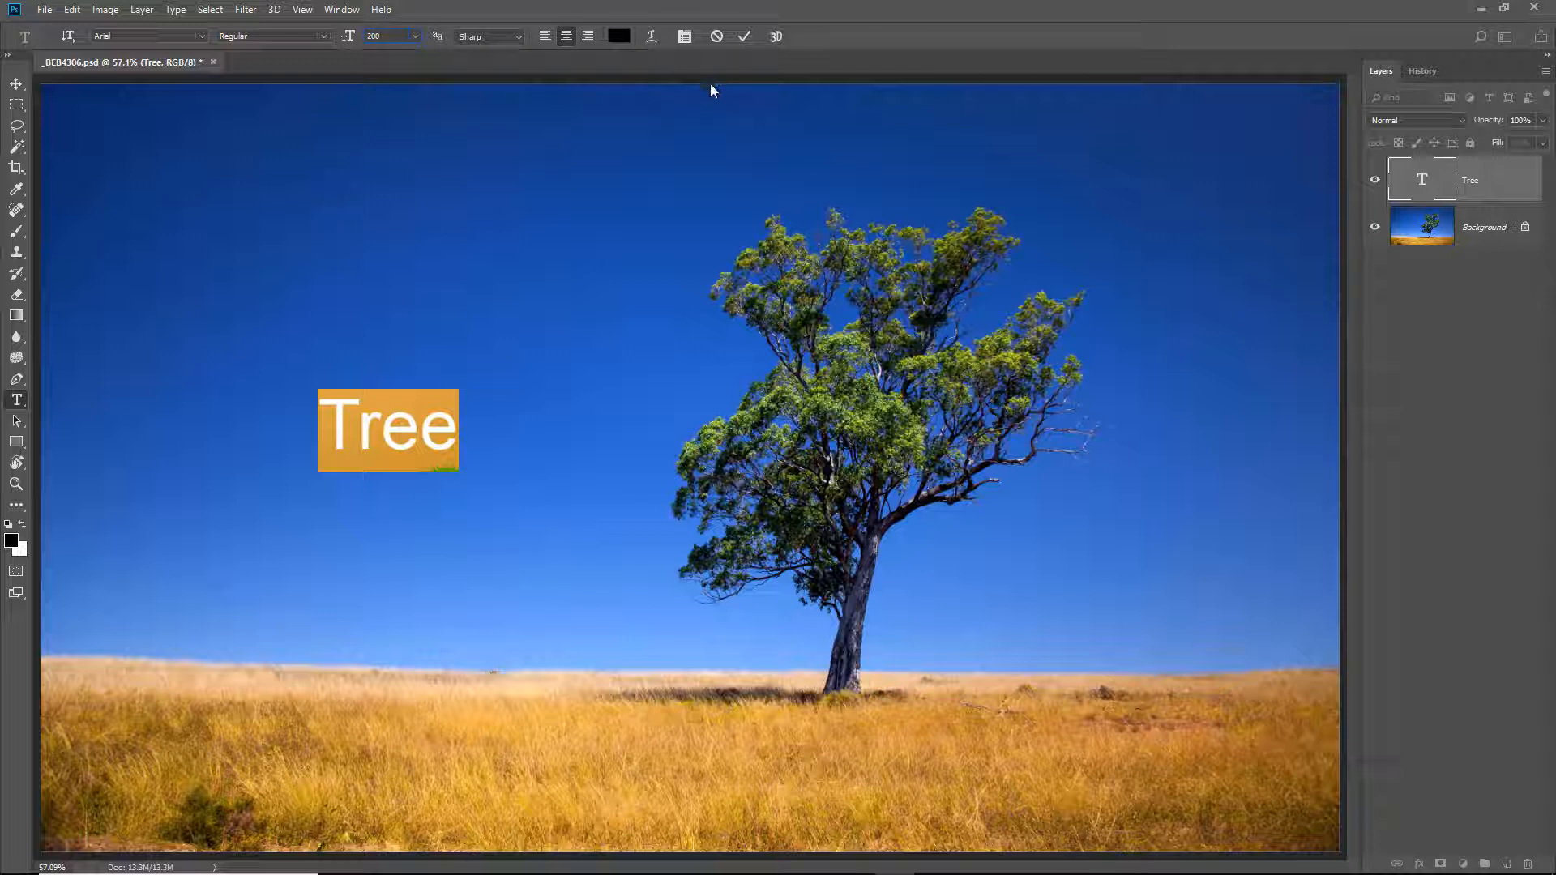
{"action": "left_click", "coordinate": [743, 38]}
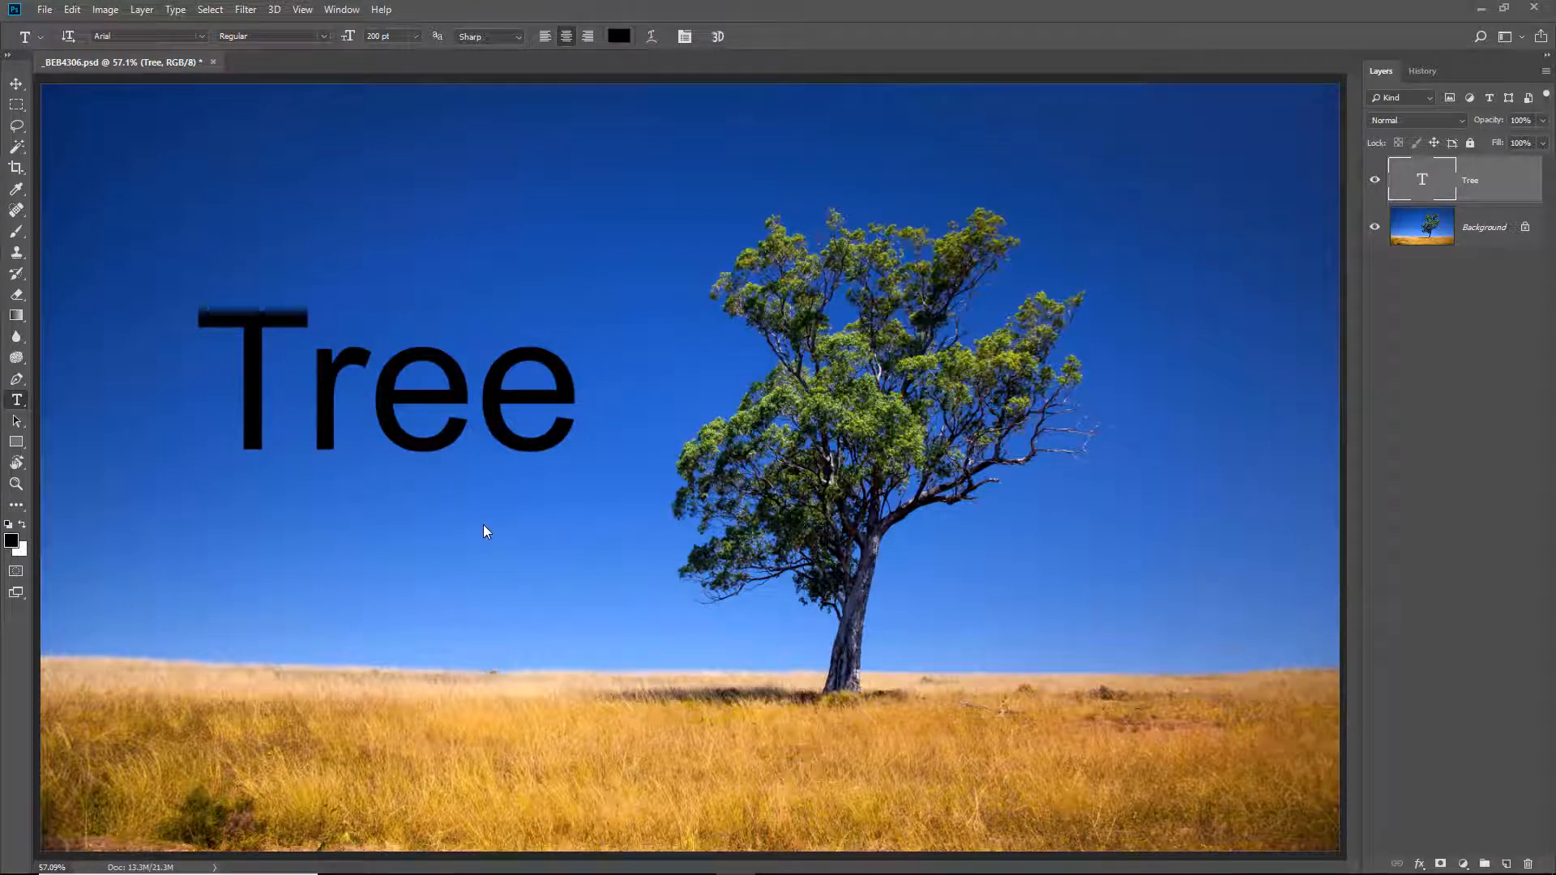
Scale the "Tree" text freely up to about 285 pt, commit it, and shift it slightly toward the tree.
{"action": "left_click", "coordinate": [466, 401]}
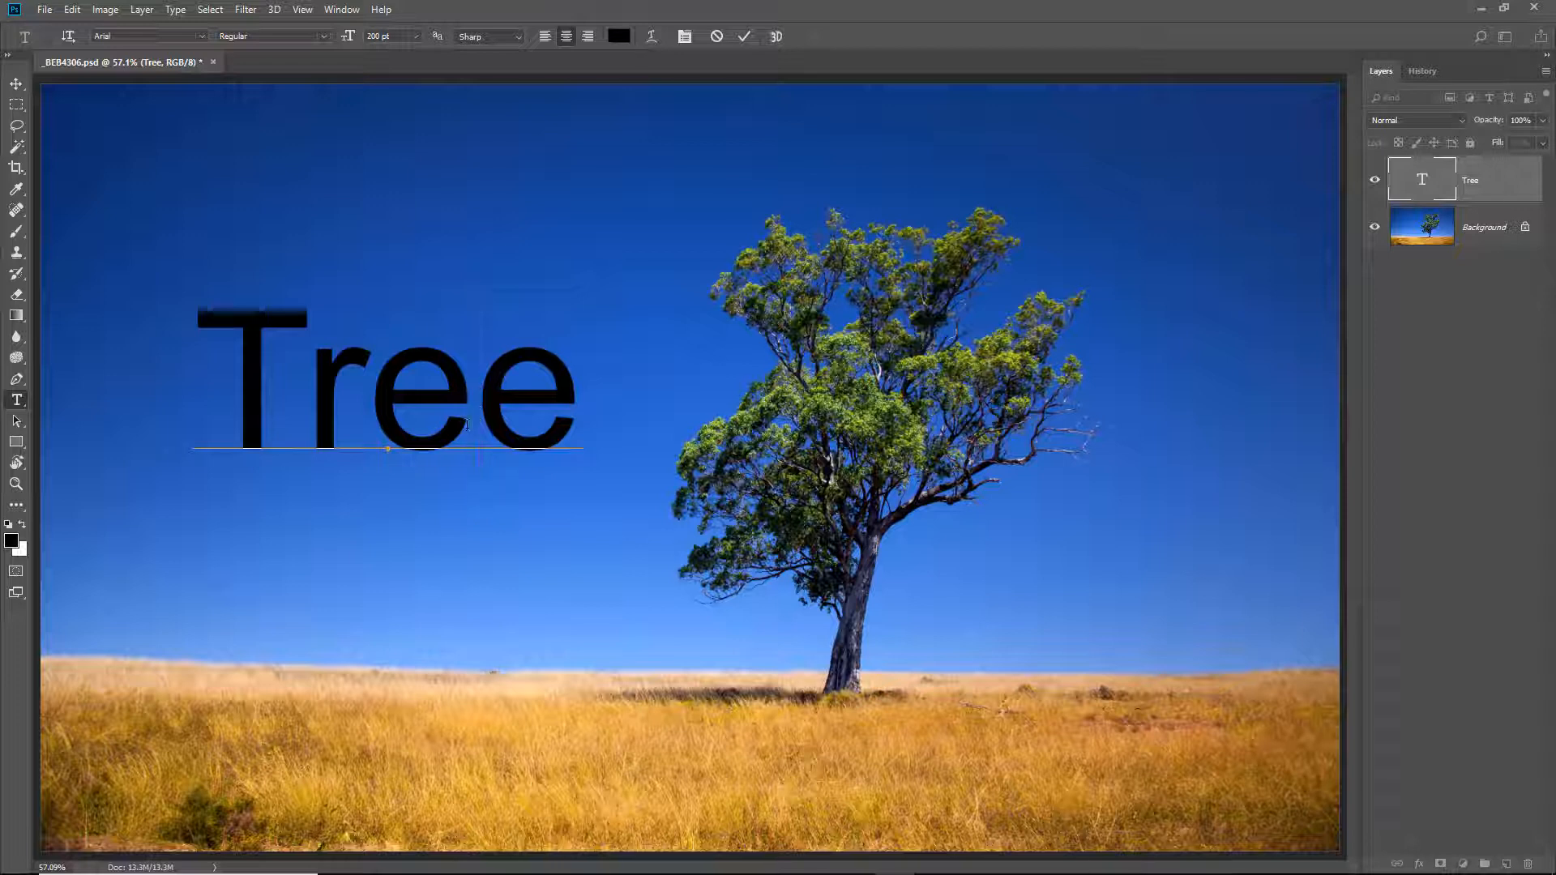
{"action": "key", "text": "ctrl"}
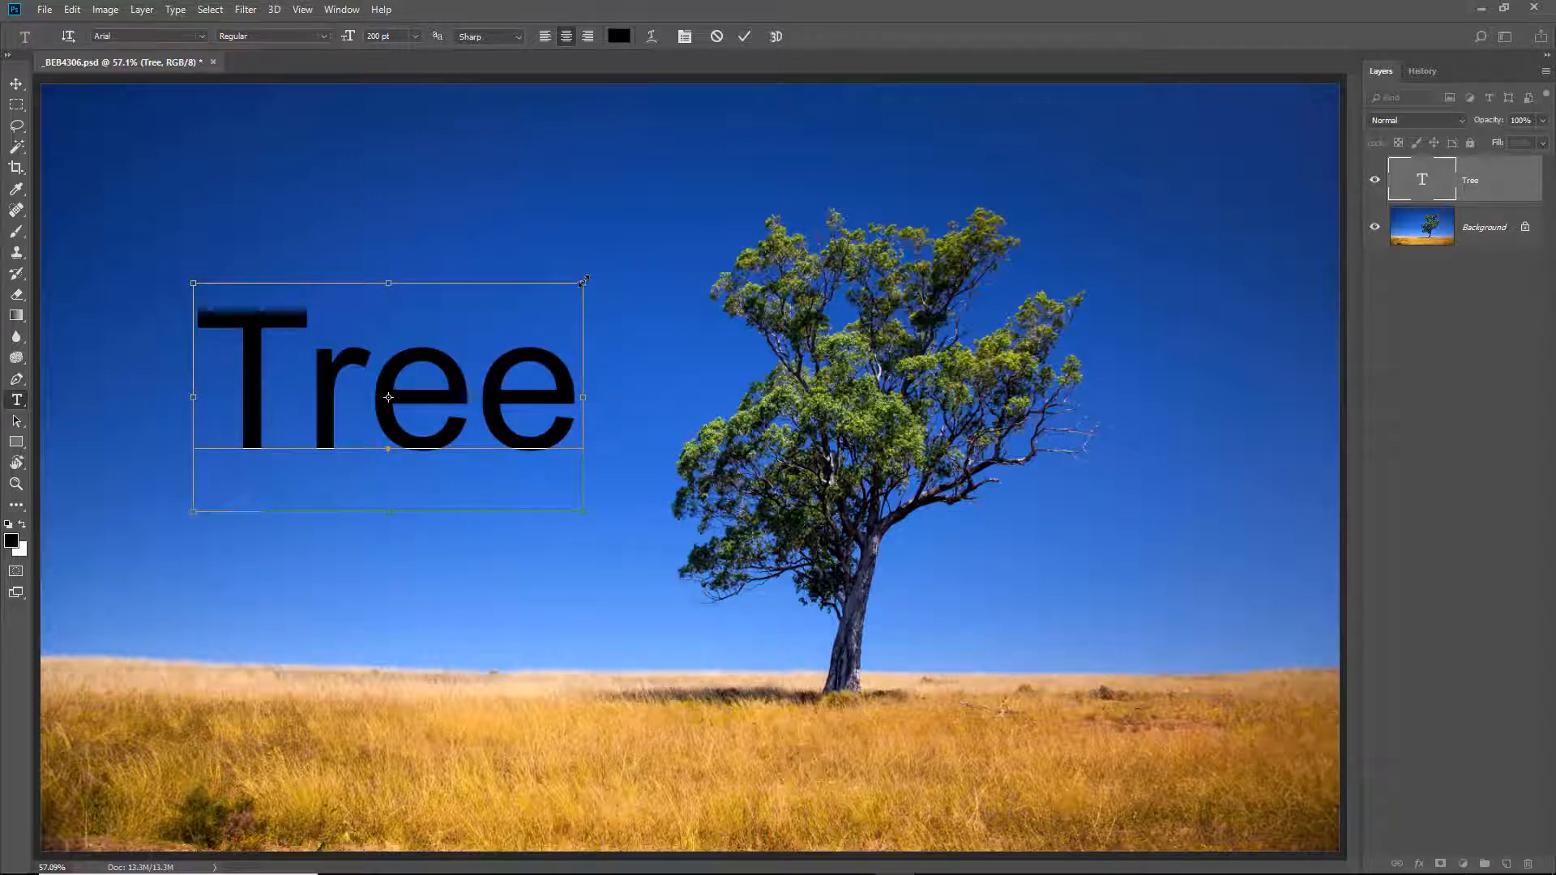
{"action": "left_click_drag", "start_coordinate": [583, 283], "coordinate": [707, 220]}
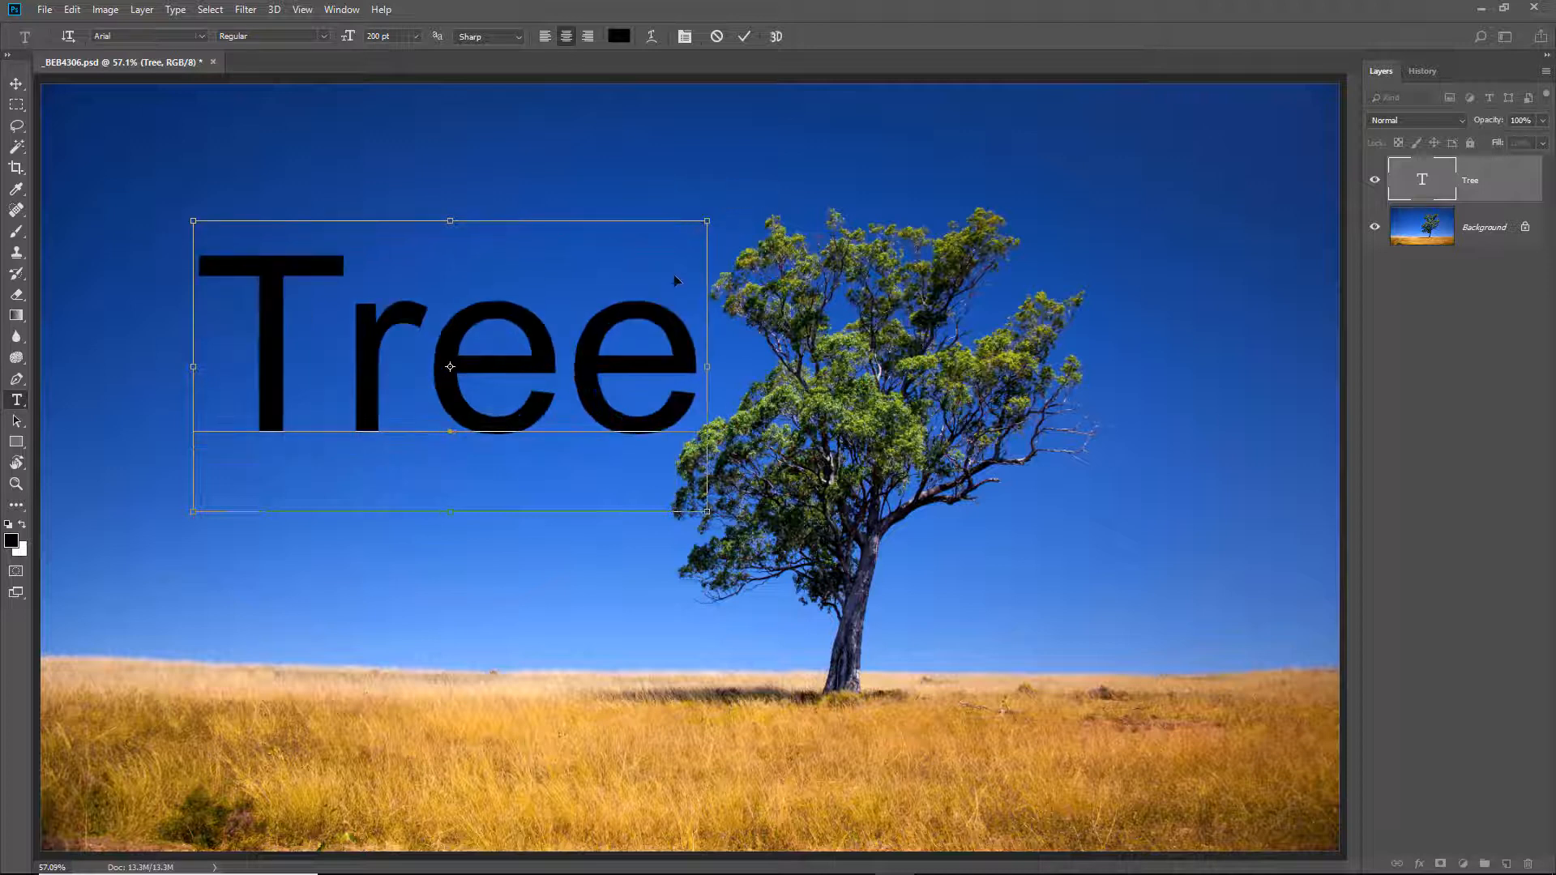
{"action": "left_click_drag", "start_coordinate": [194, 512], "coordinate": [113, 511]}
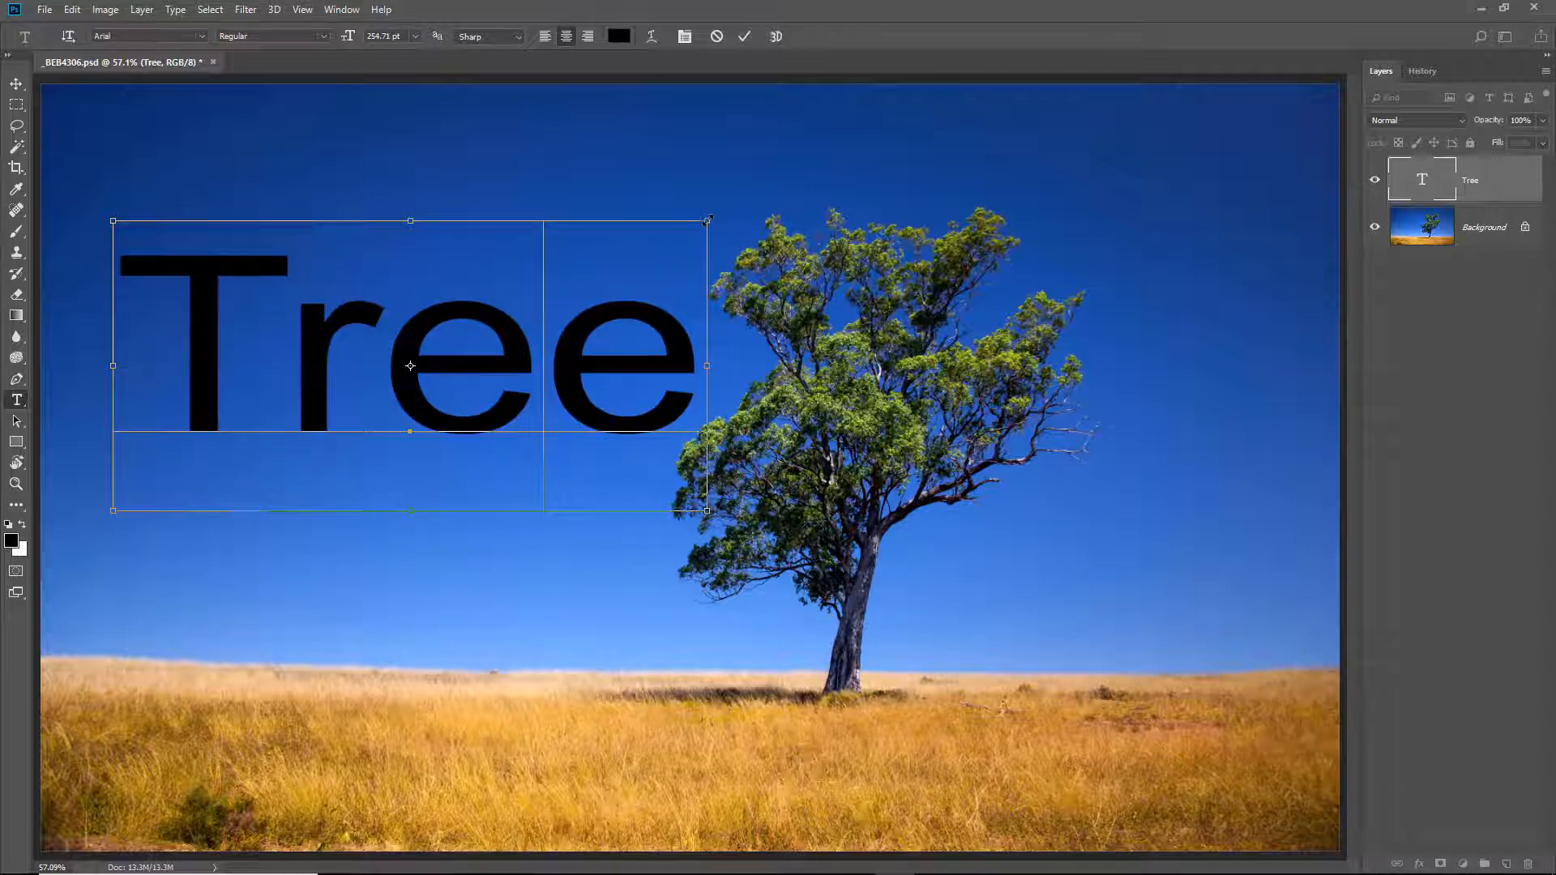
{"action": "left_click_drag", "start_coordinate": [707, 219], "coordinate": [712, 185]}
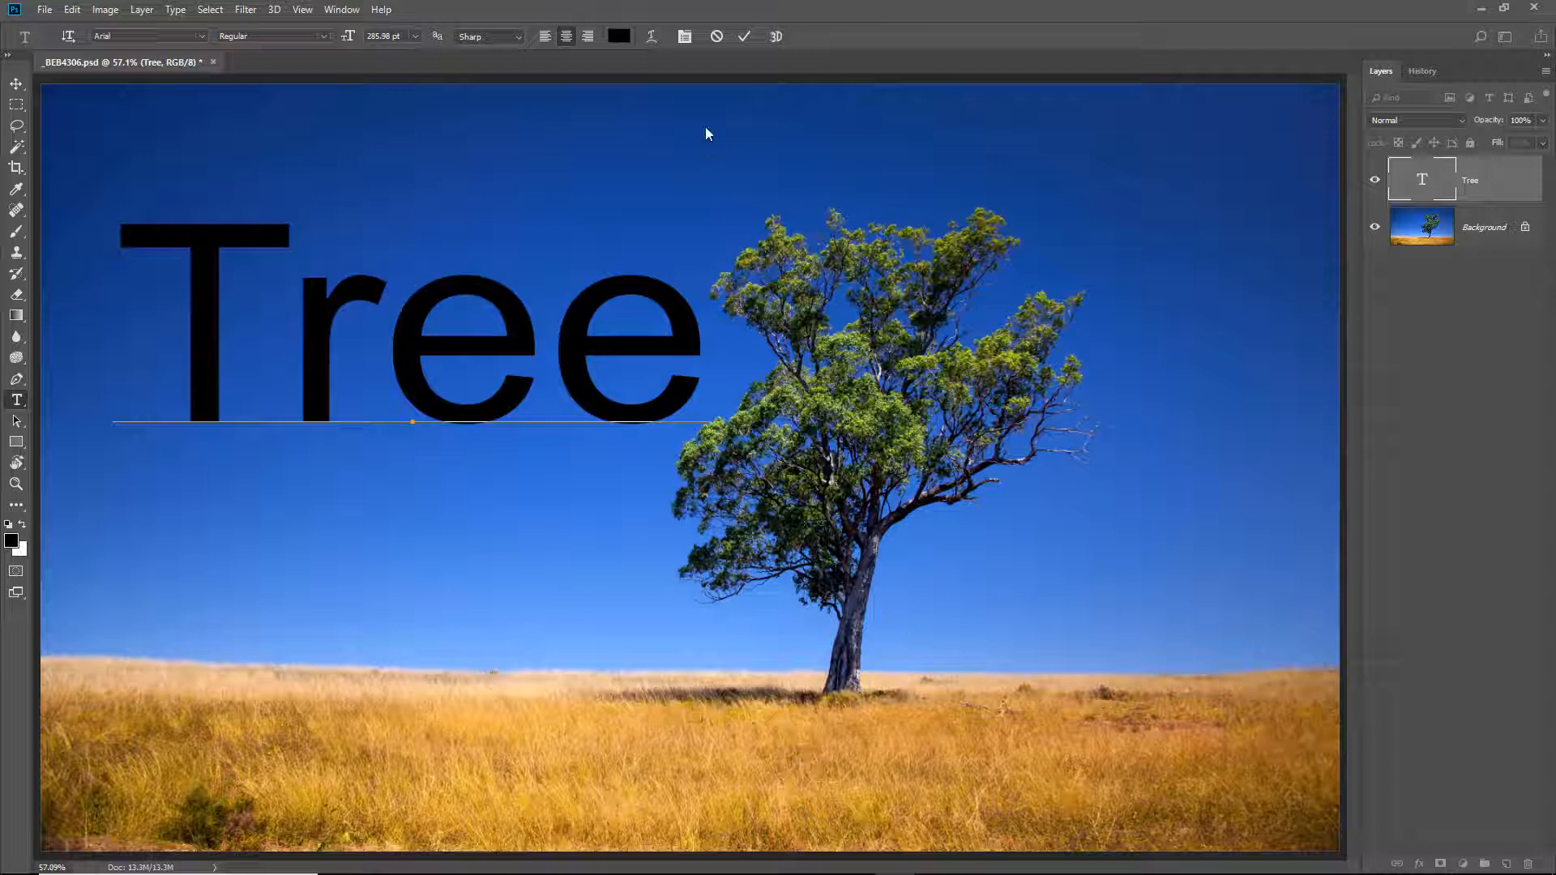
{"action": "left_click", "coordinate": [743, 36]}
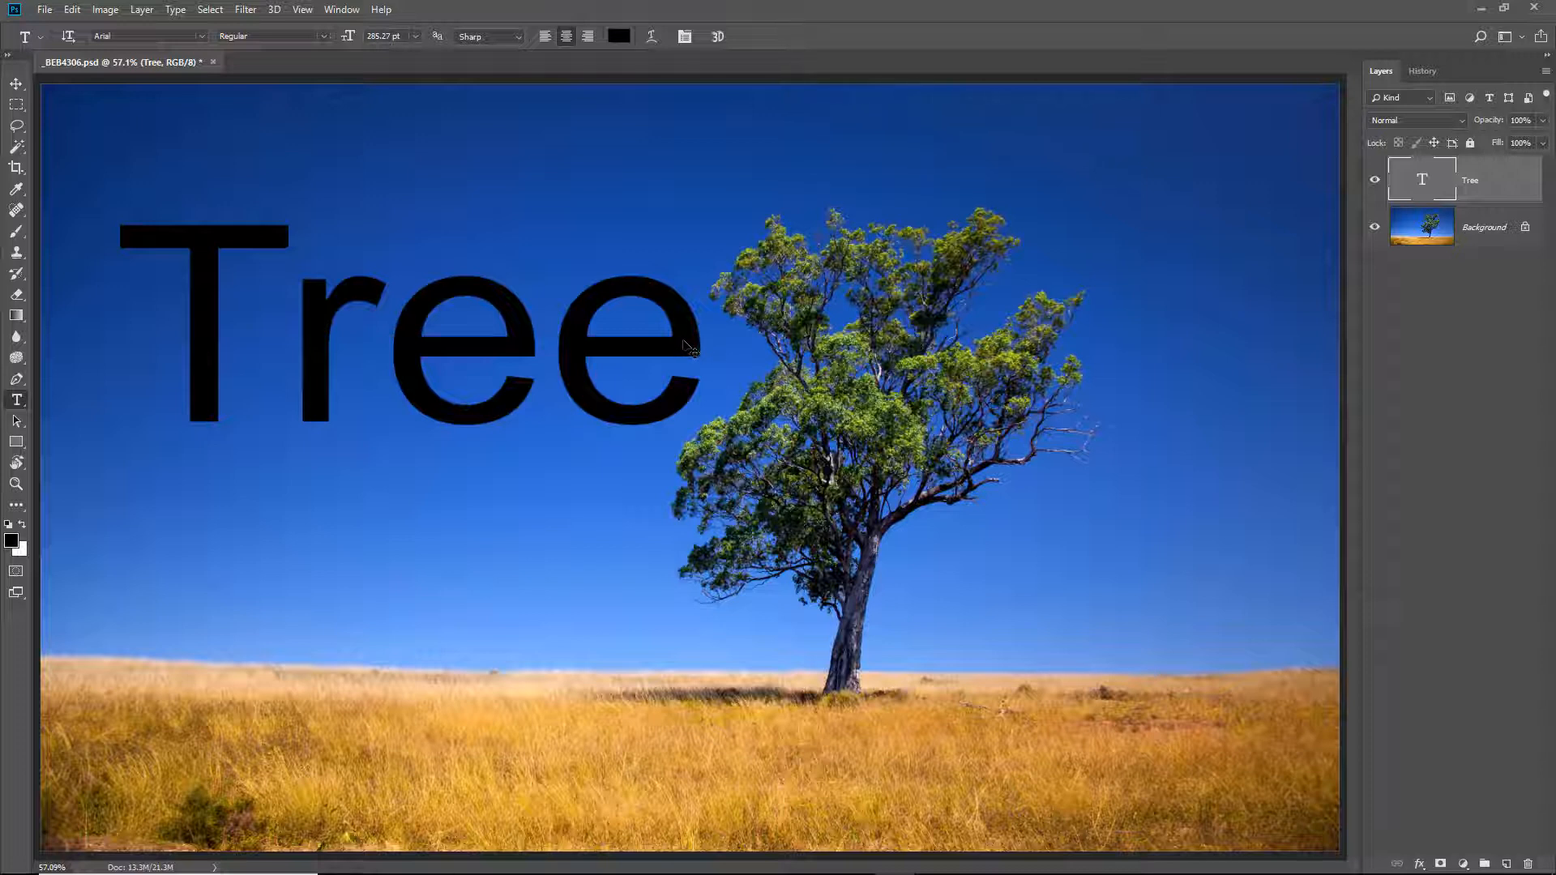
{"action": "mouse_move", "coordinate": [689, 349]}
{"action": "left_mouse_down"}
{"action": "mouse_move", "coordinate": [666, 370]}
{"action": "mouse_move", "coordinate": [696, 358]}
{"action": "left_mouse_up"}
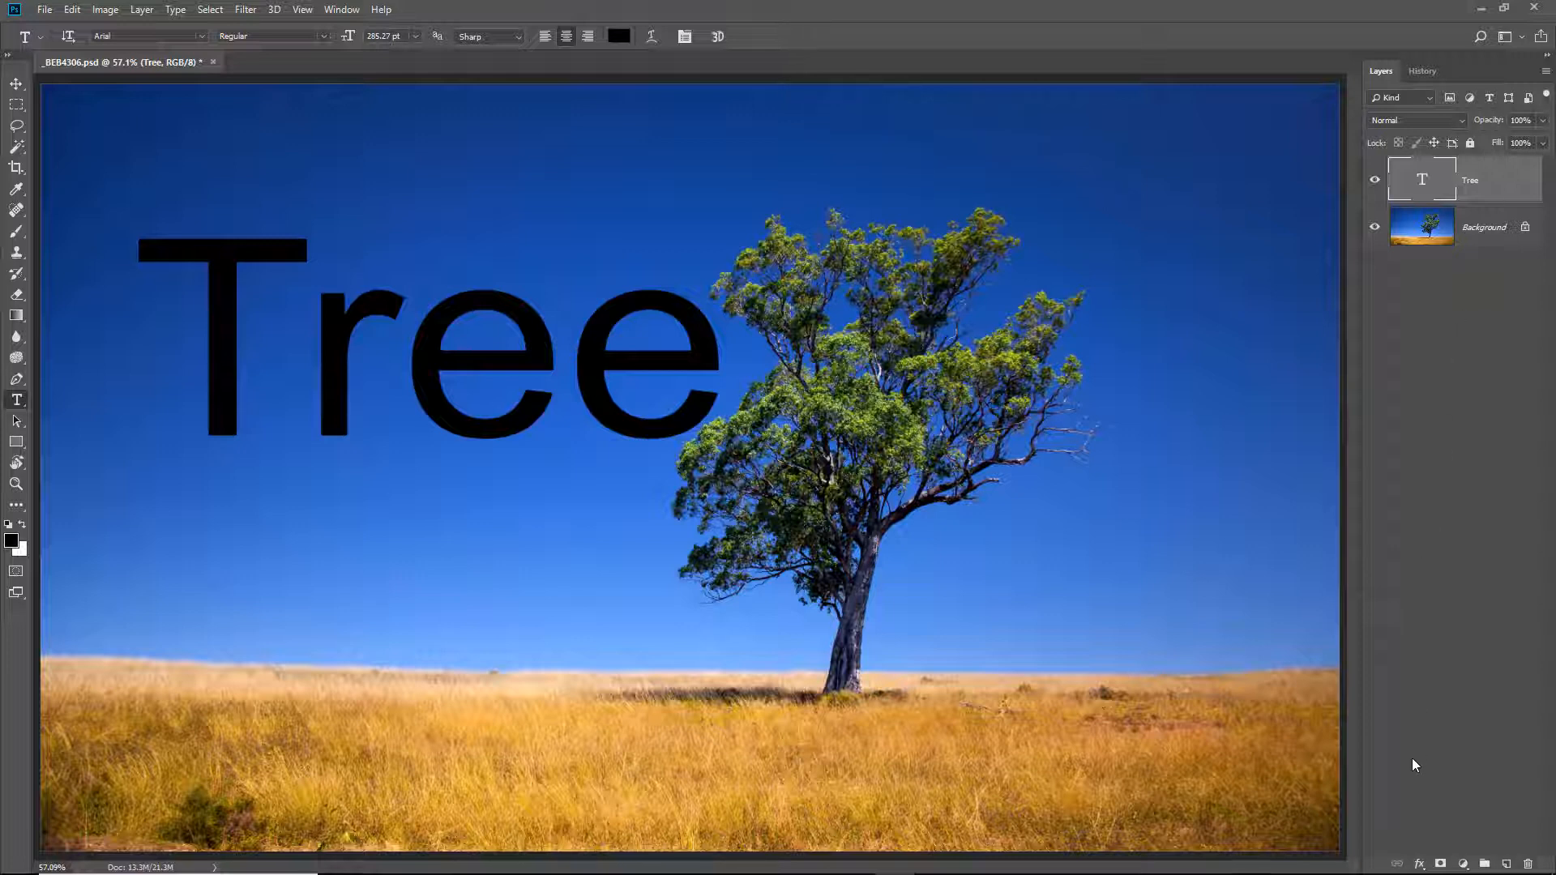
Open the blending options of the Tree text layer, enable the Stroke effect and show its settings beside the text.
{"action": "left_click", "coordinate": [1419, 866]}
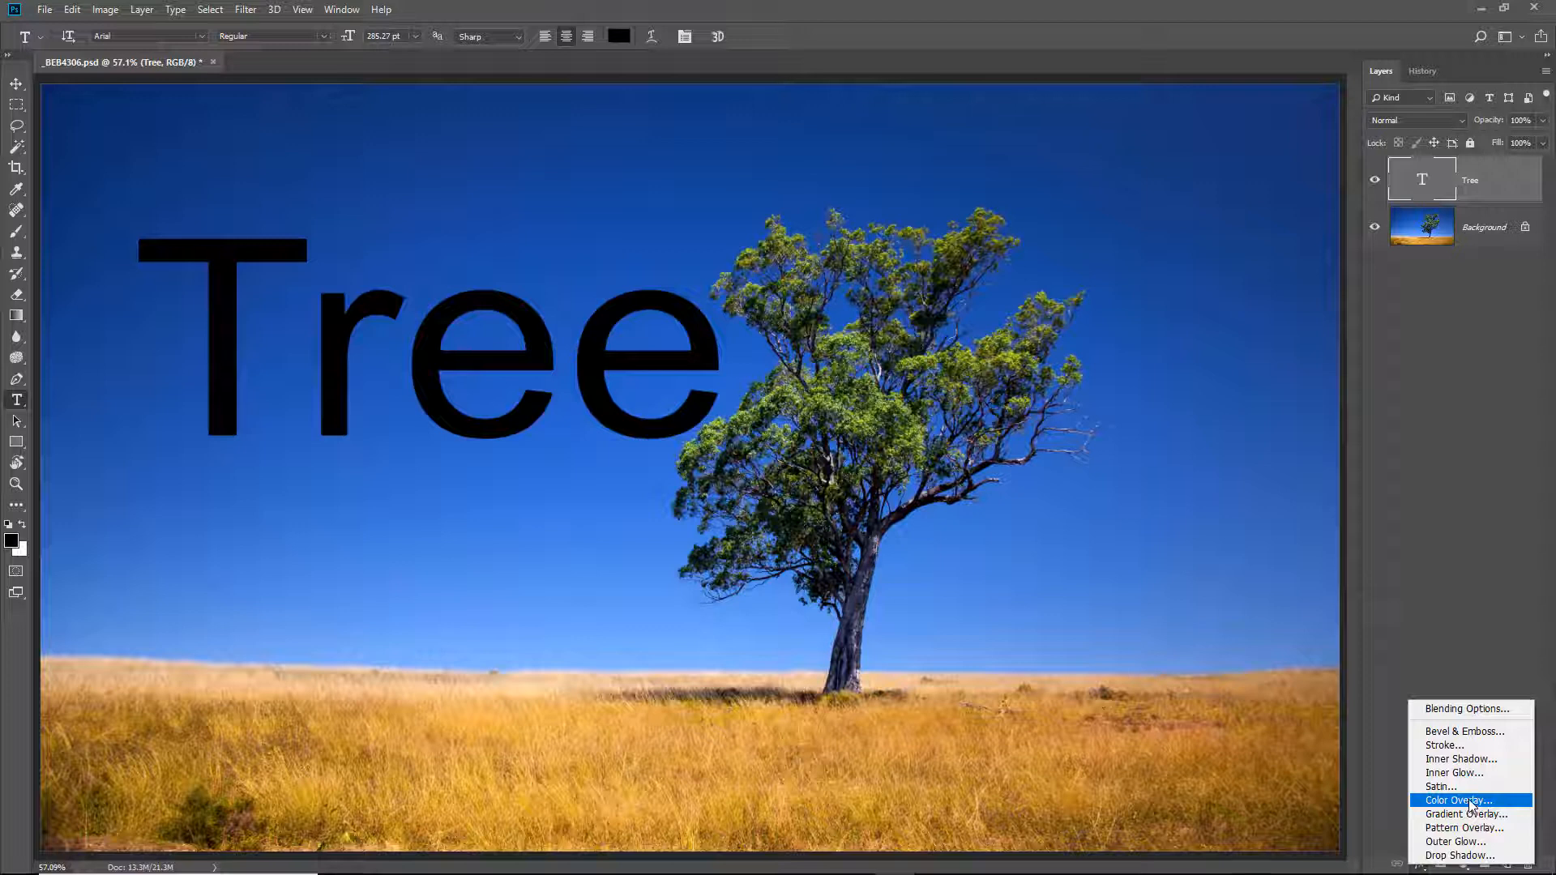
{"action": "left_click", "coordinate": [1464, 710]}
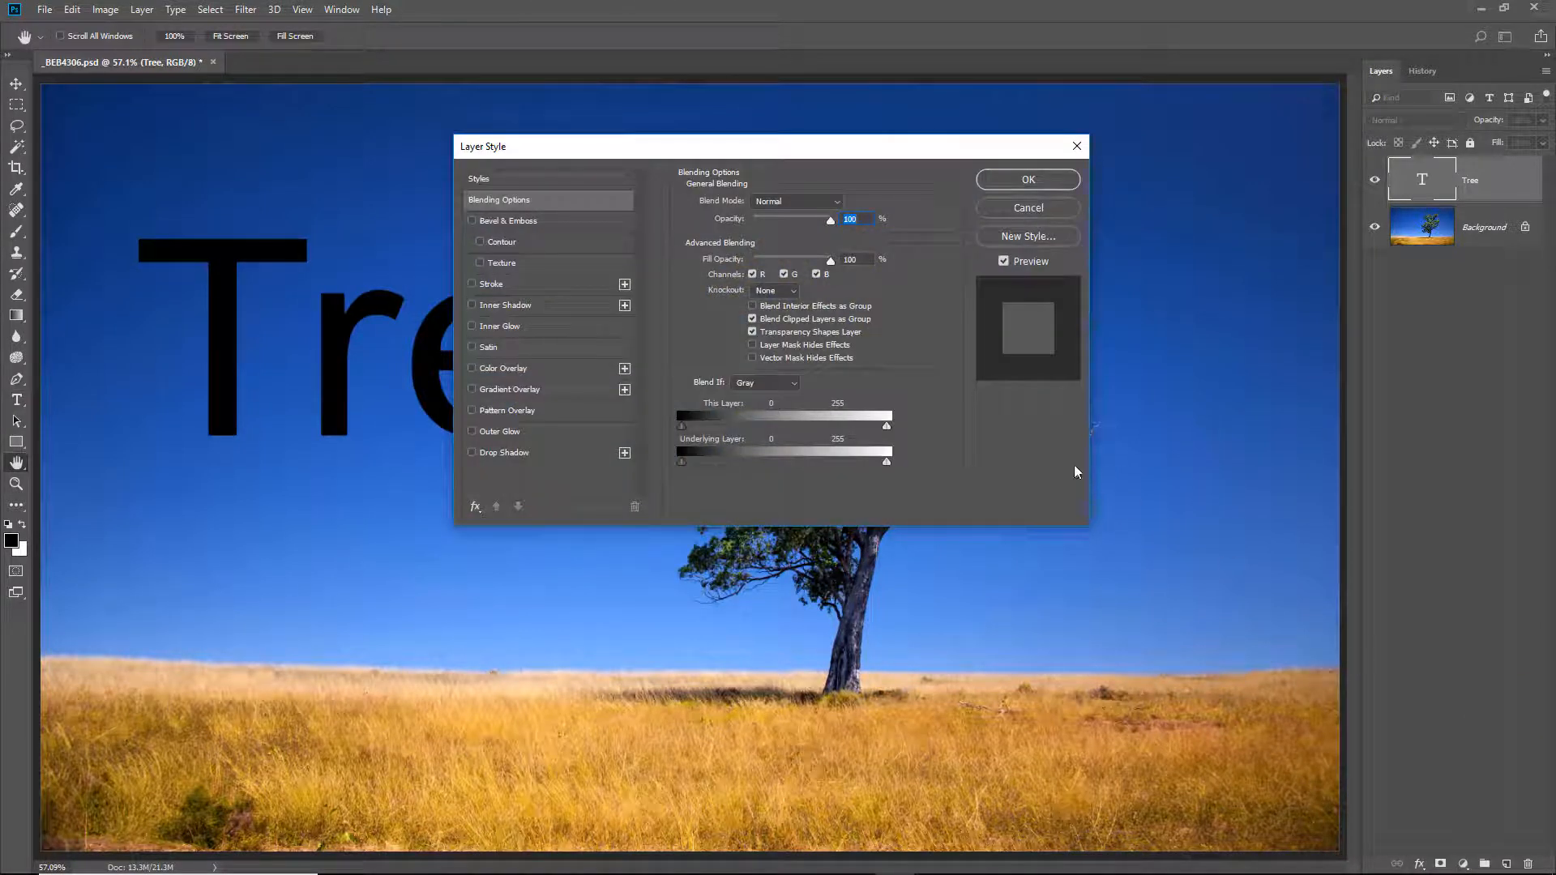
{"action": "left_click_drag", "start_coordinate": [799, 162], "coordinate": [1230, 332]}
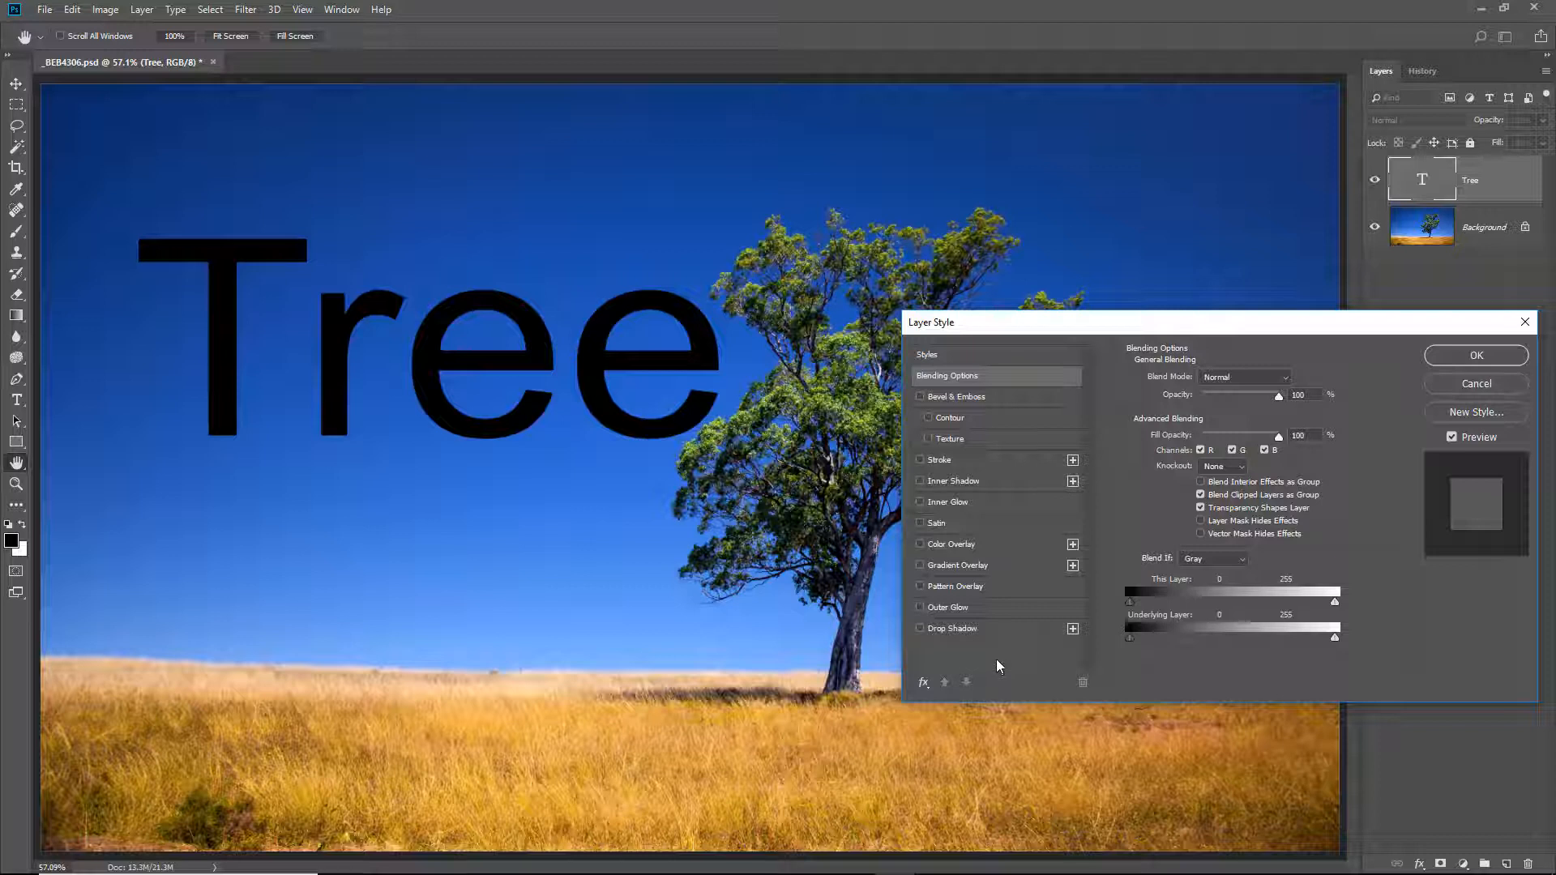
{"action": "left_click", "coordinate": [921, 461]}
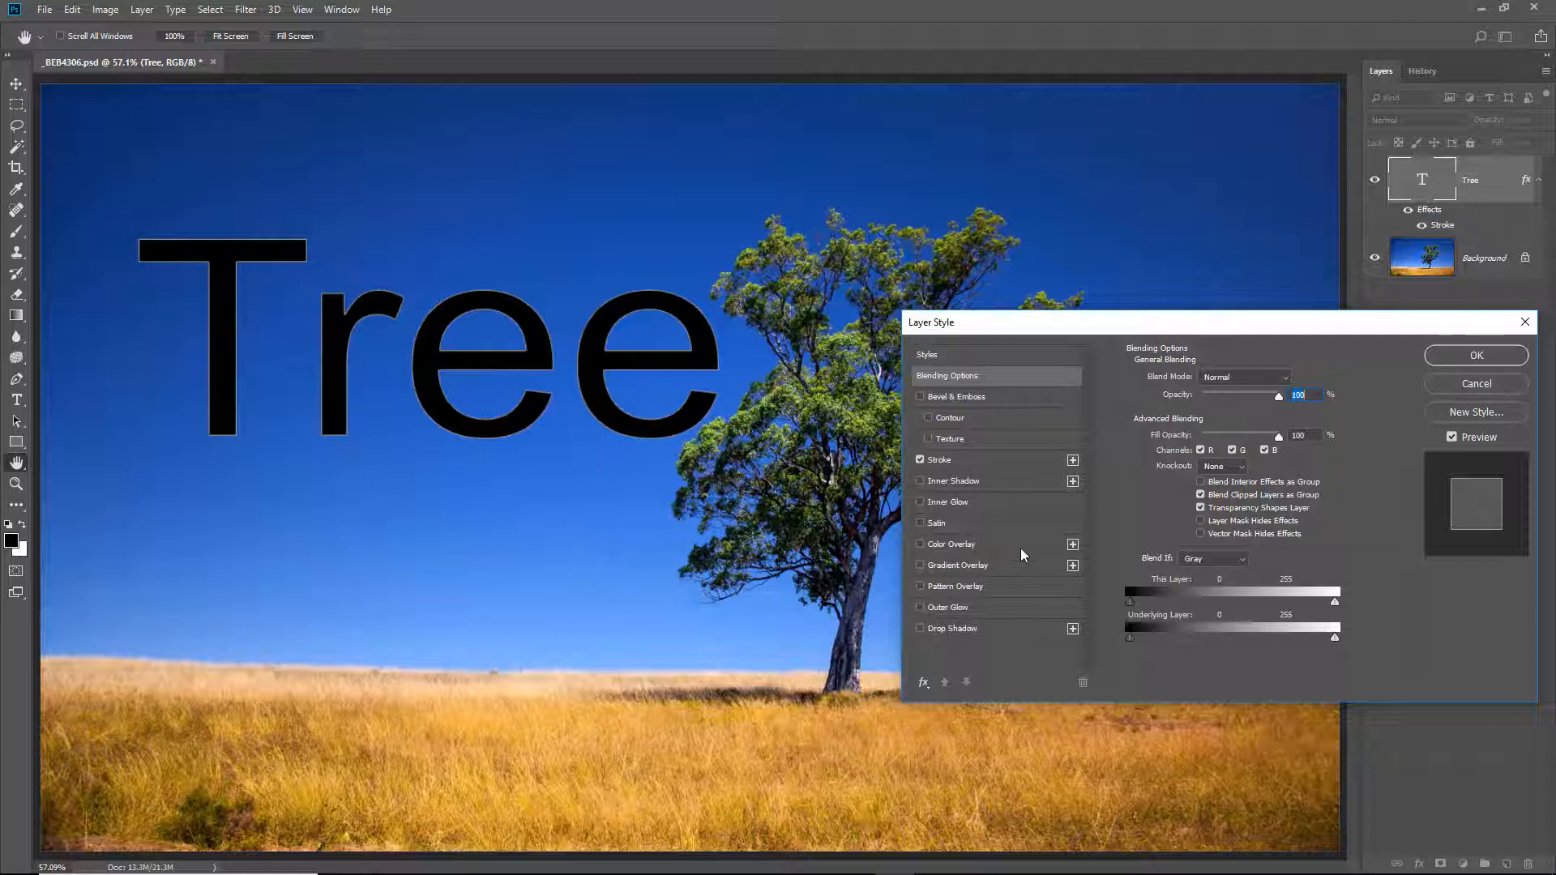
{"action": "left_click", "coordinate": [1001, 461]}
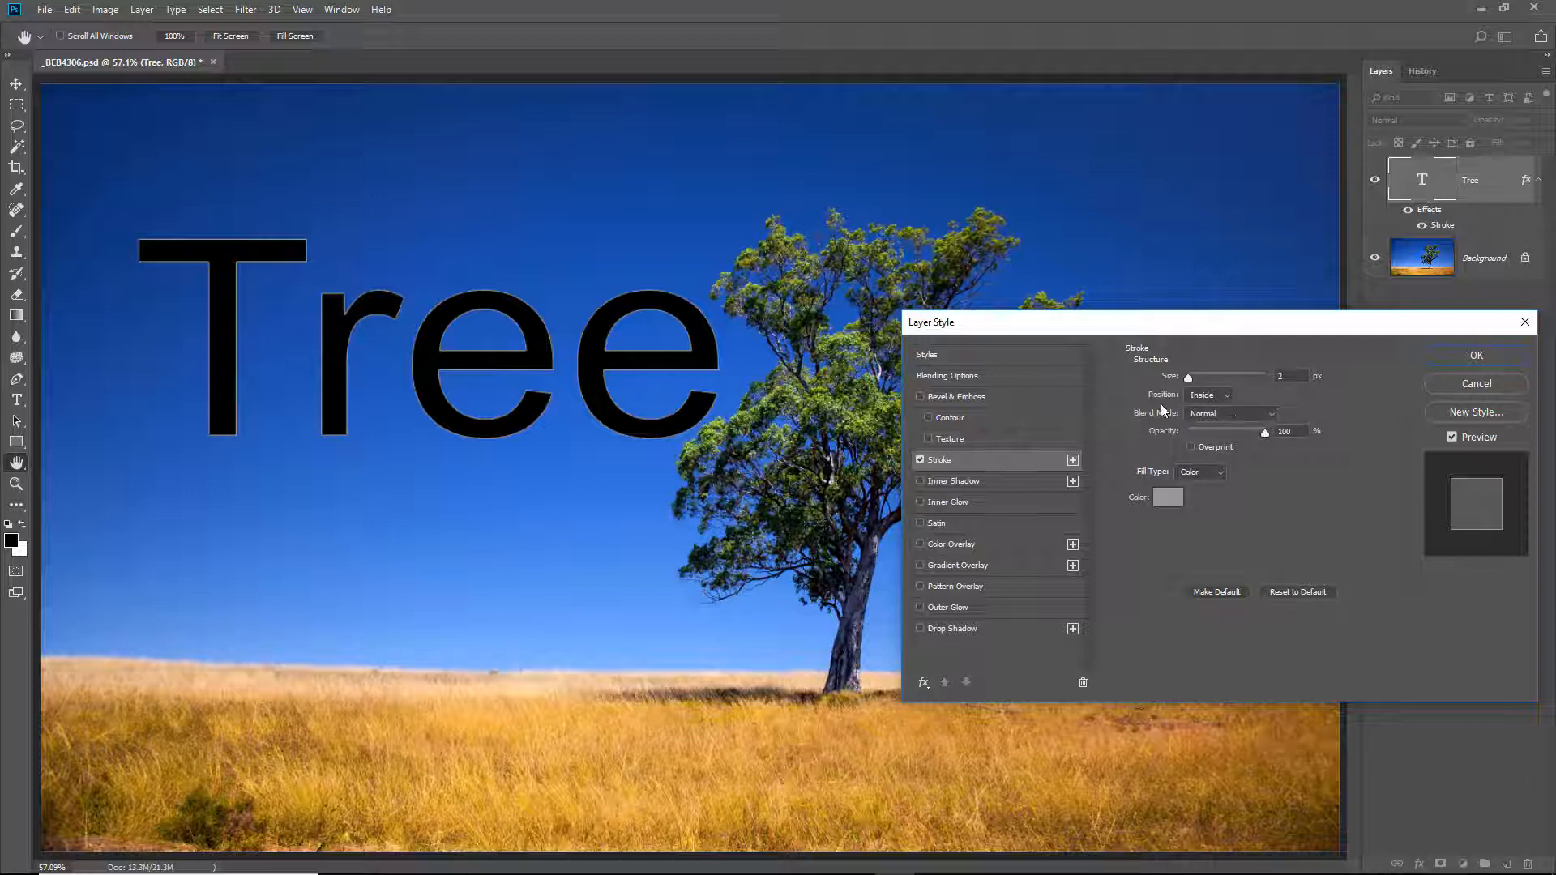
Set the stroke's position to Outside and its color to near-white #fcf8f8.
{"action": "left_click", "coordinate": [1227, 396]}
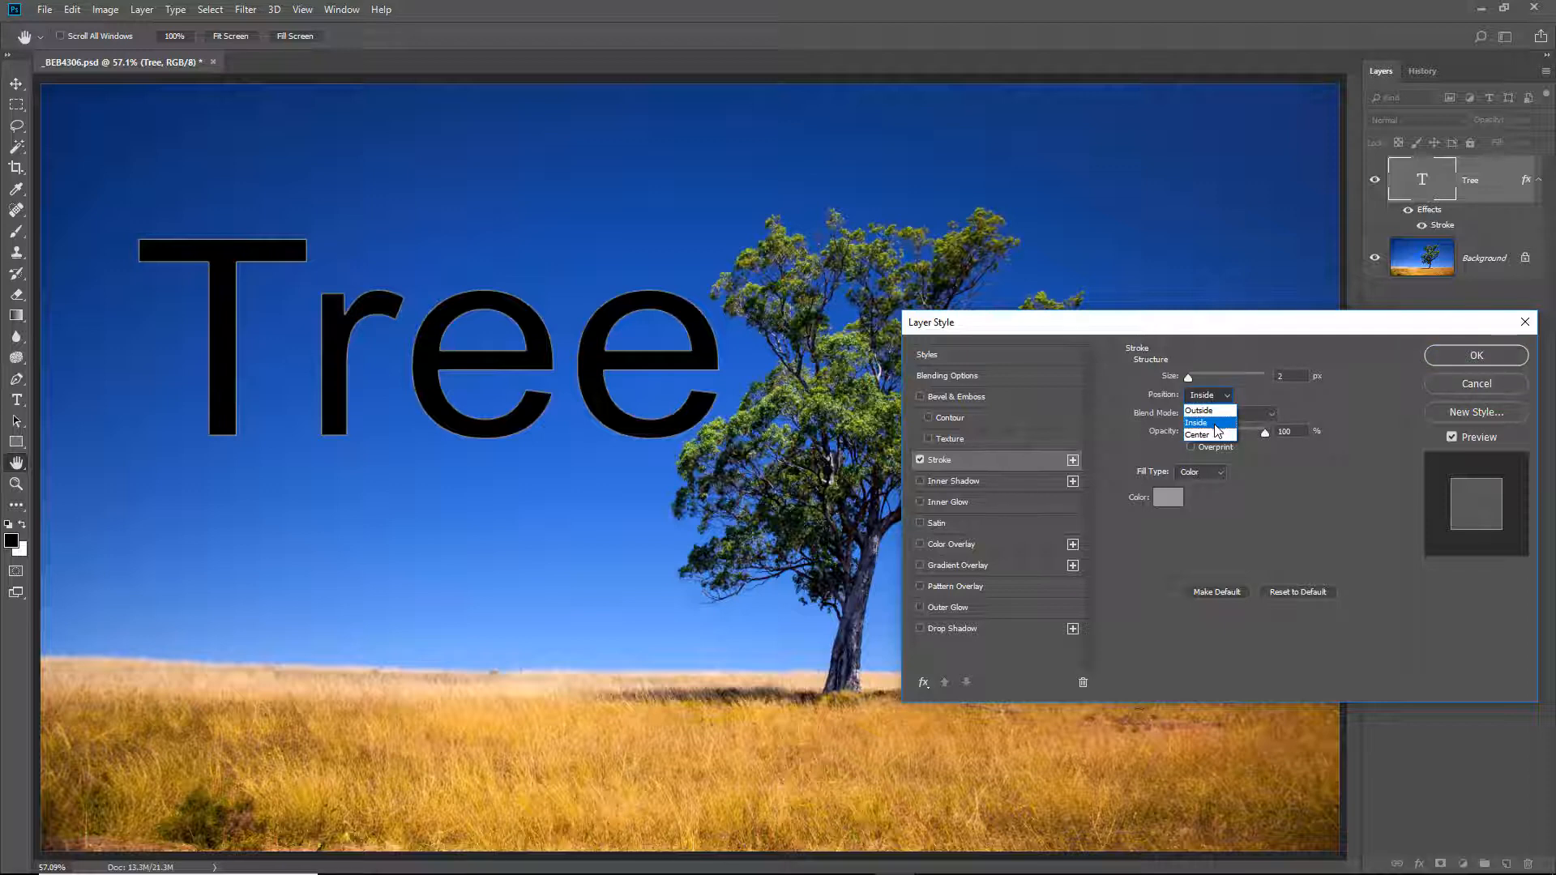
{"action": "left_click", "coordinate": [1215, 413]}
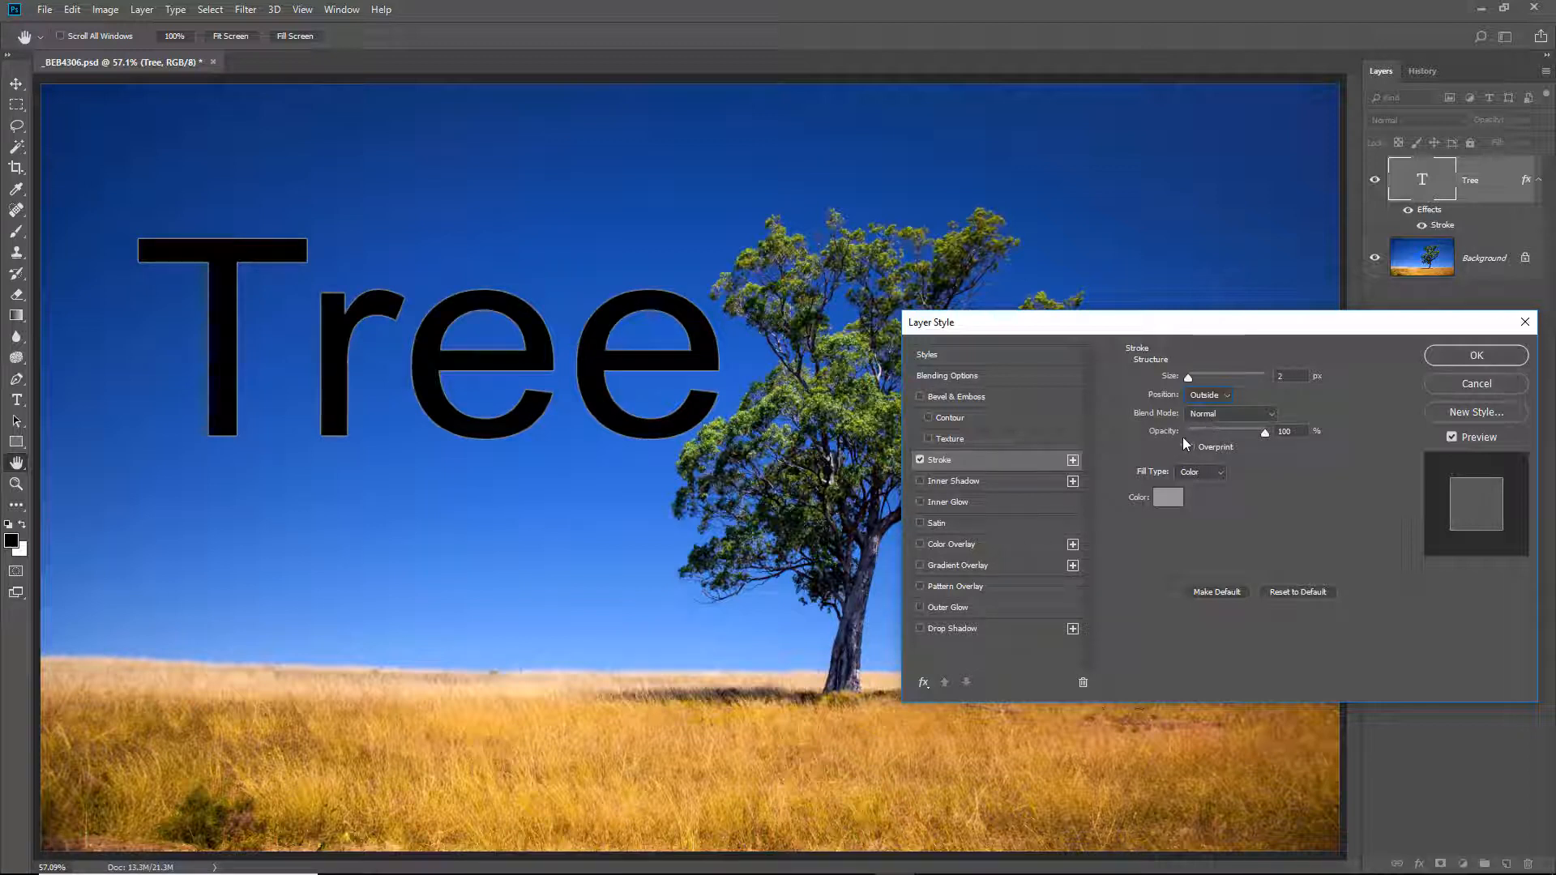
{"action": "left_click", "coordinate": [1167, 499]}
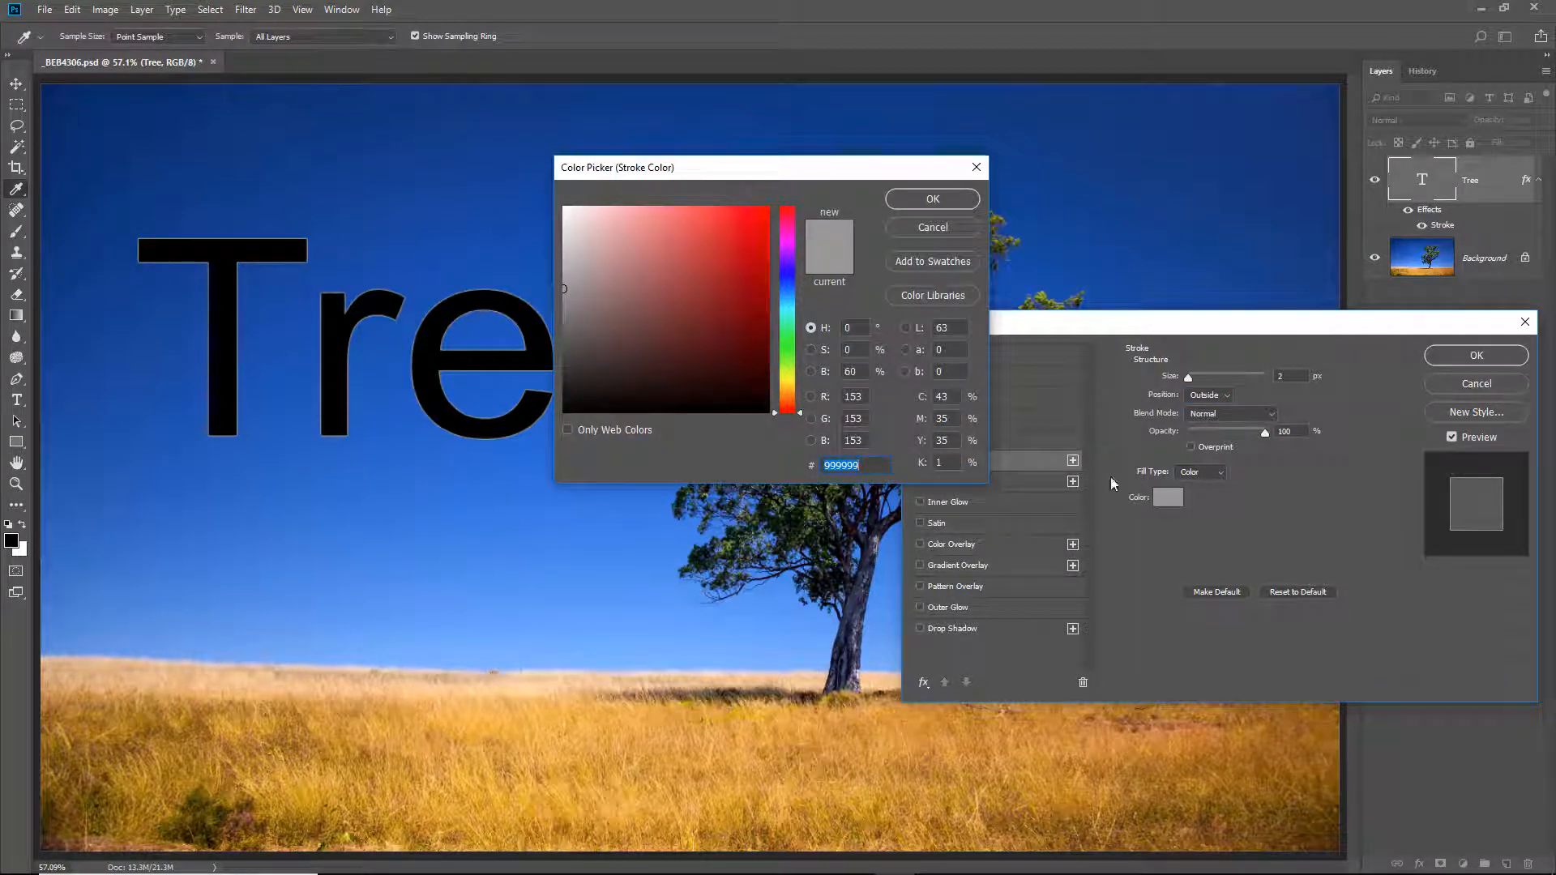
{"action": "left_click", "coordinate": [566, 209]}
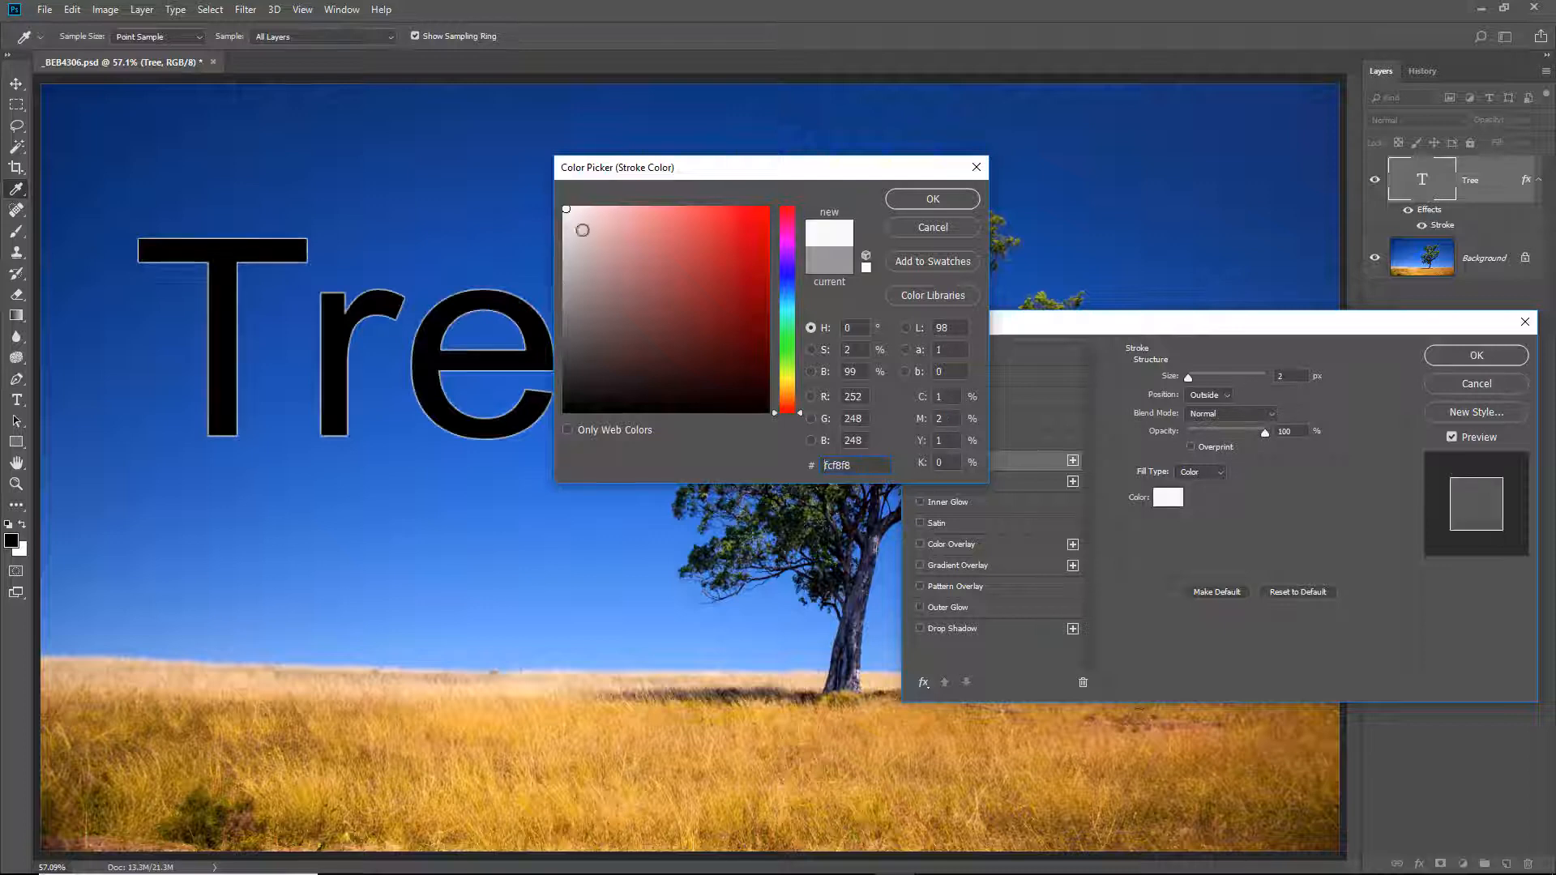
{"action": "left_click", "coordinate": [913, 200]}
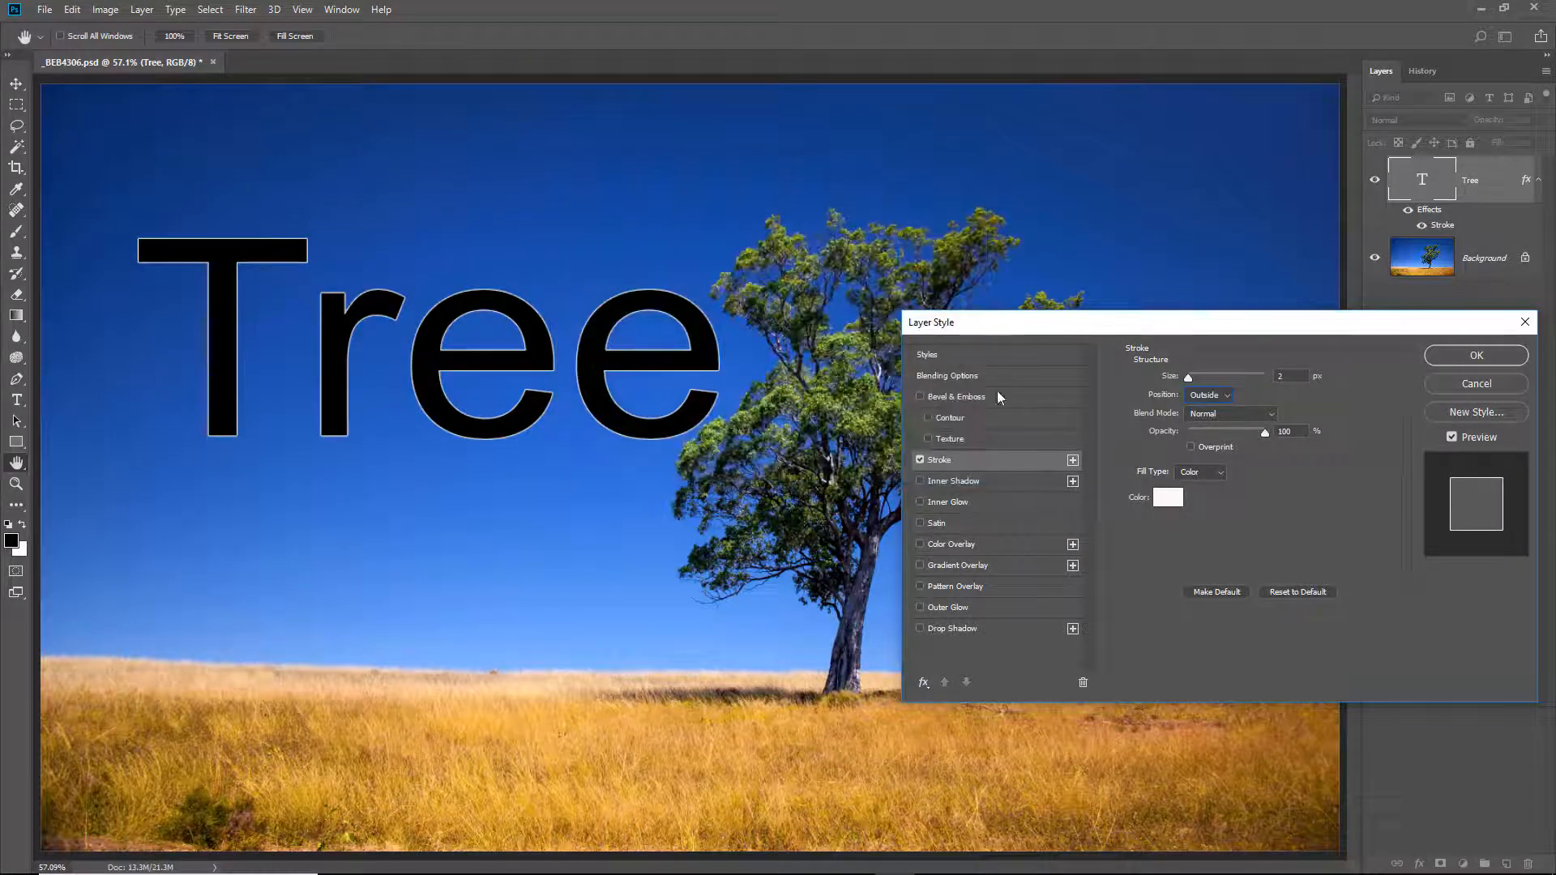
Set the stroke's size to 4 px and its position to Inside.
{"action": "left_click", "coordinate": [1286, 377]}
{"action": "type", "text": "4"}
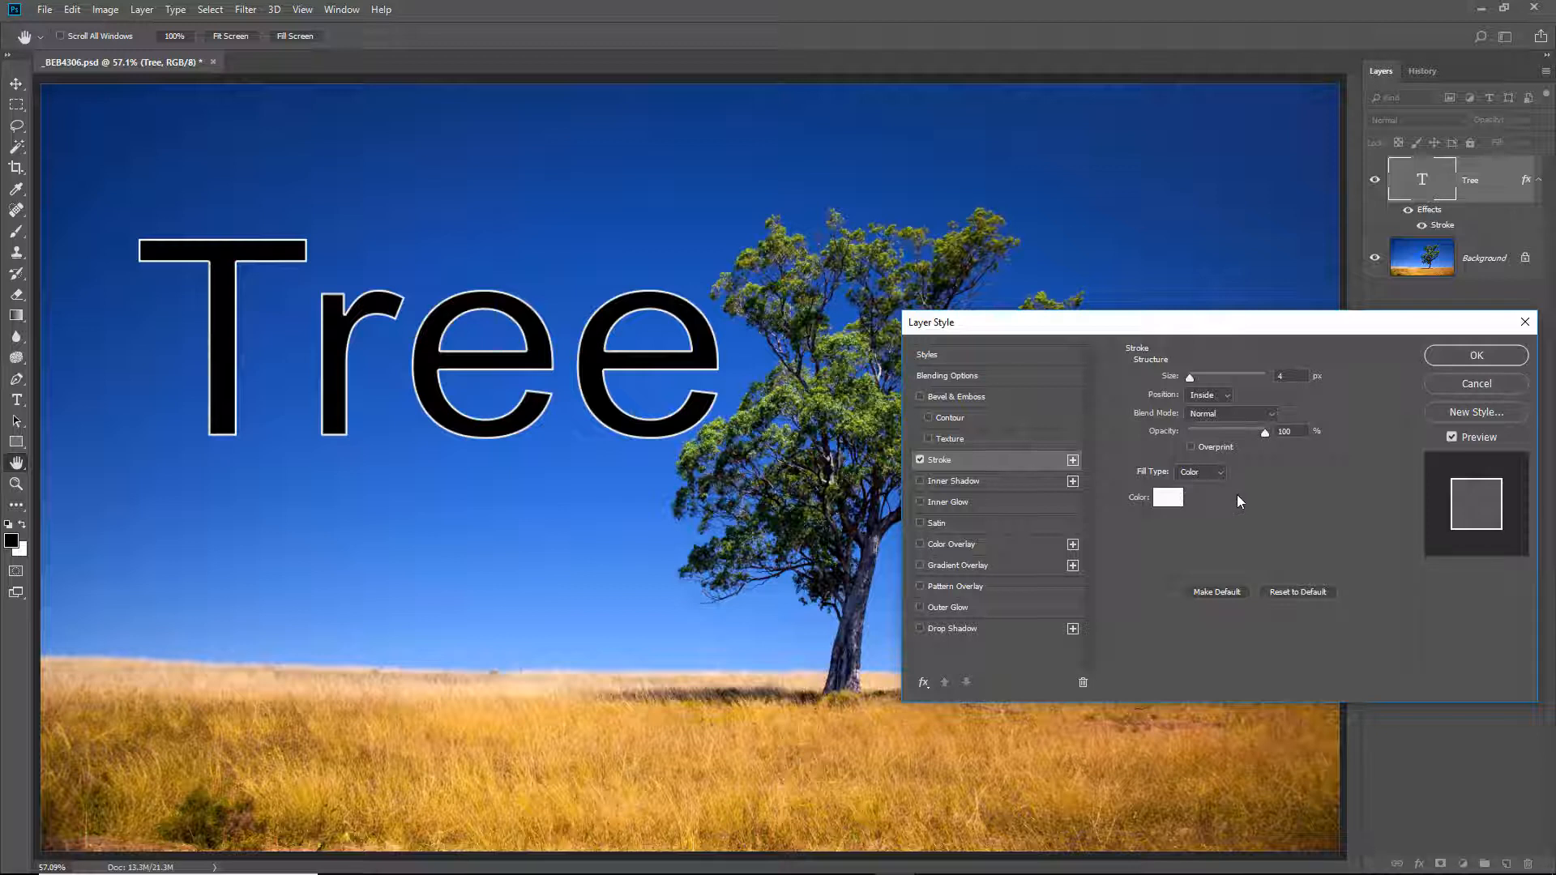
Turn off the Stroke effect and enable a Color Overlay in golden tan #d6a04e, sampled from the grass in the photo.
{"action": "left_click", "coordinate": [919, 460]}
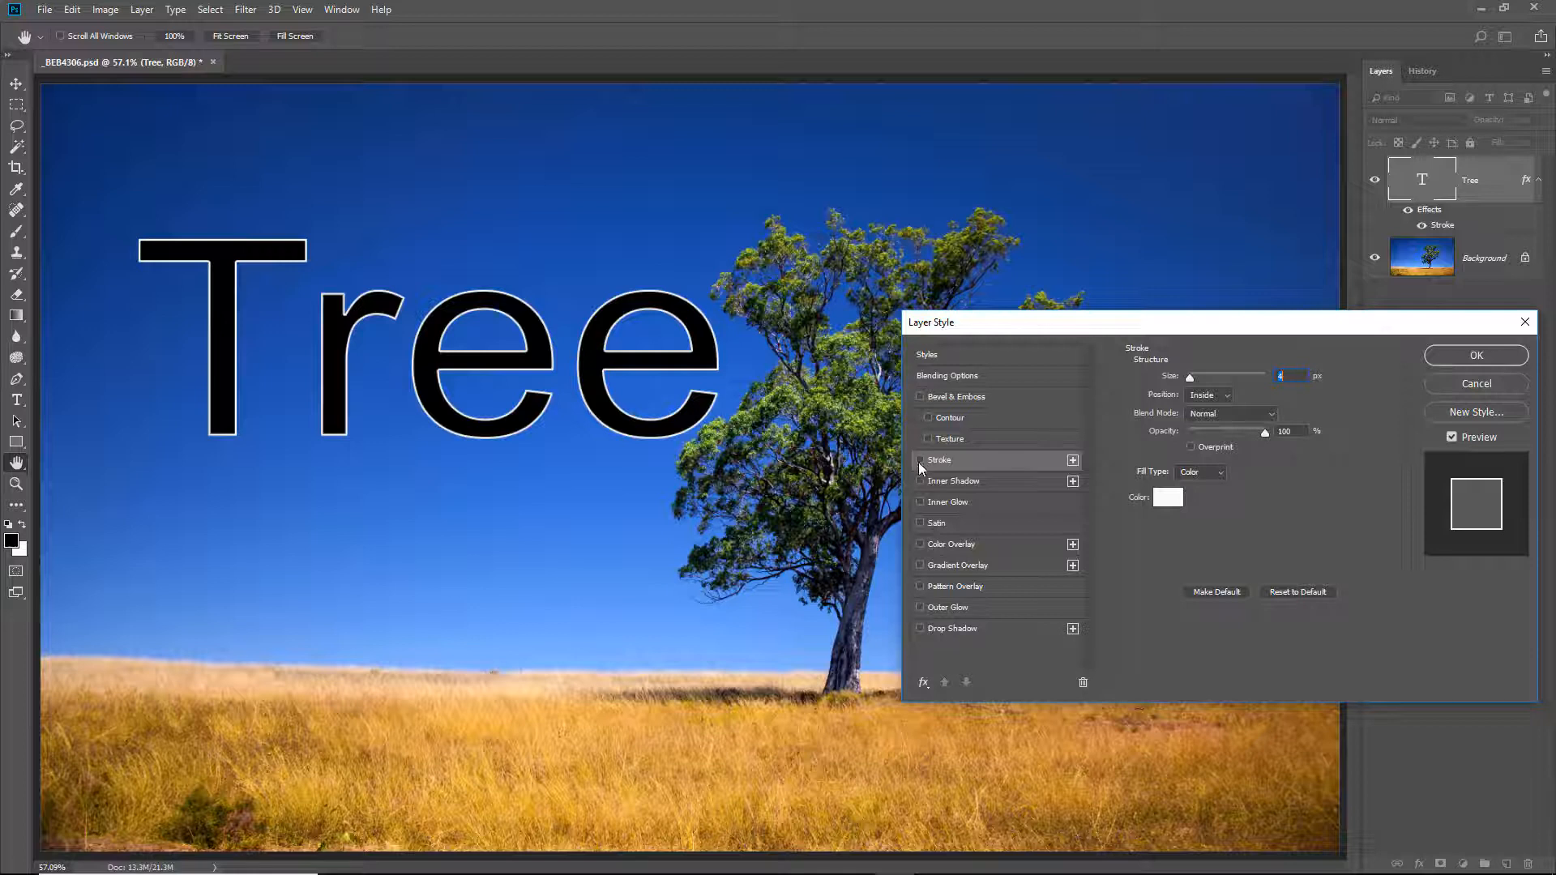
{"action": "left_click", "coordinate": [920, 544]}
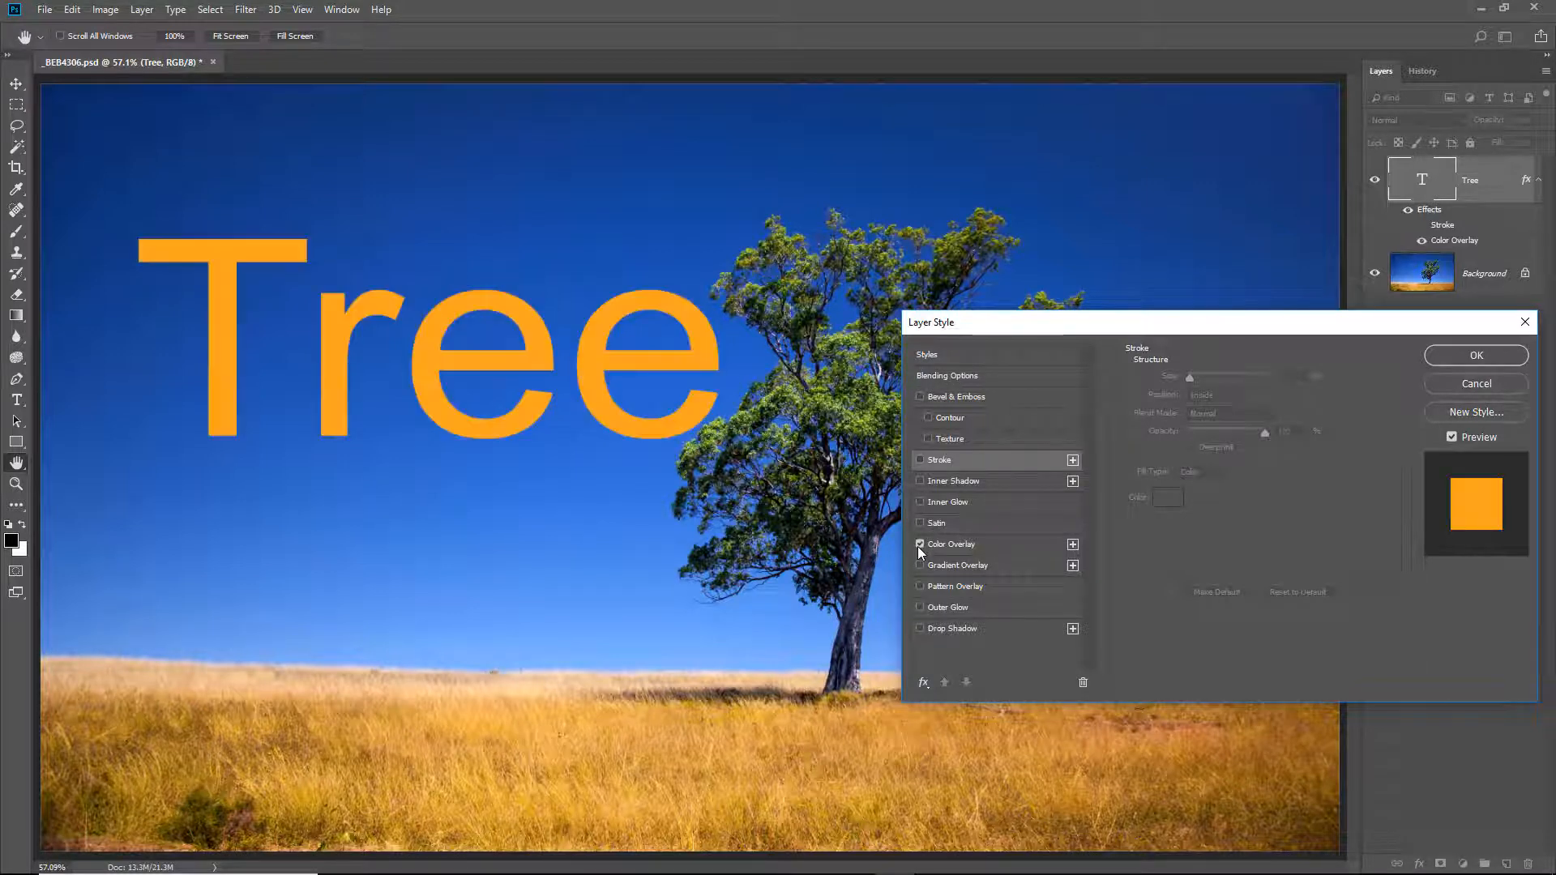
{"action": "left_click", "coordinate": [1007, 545]}
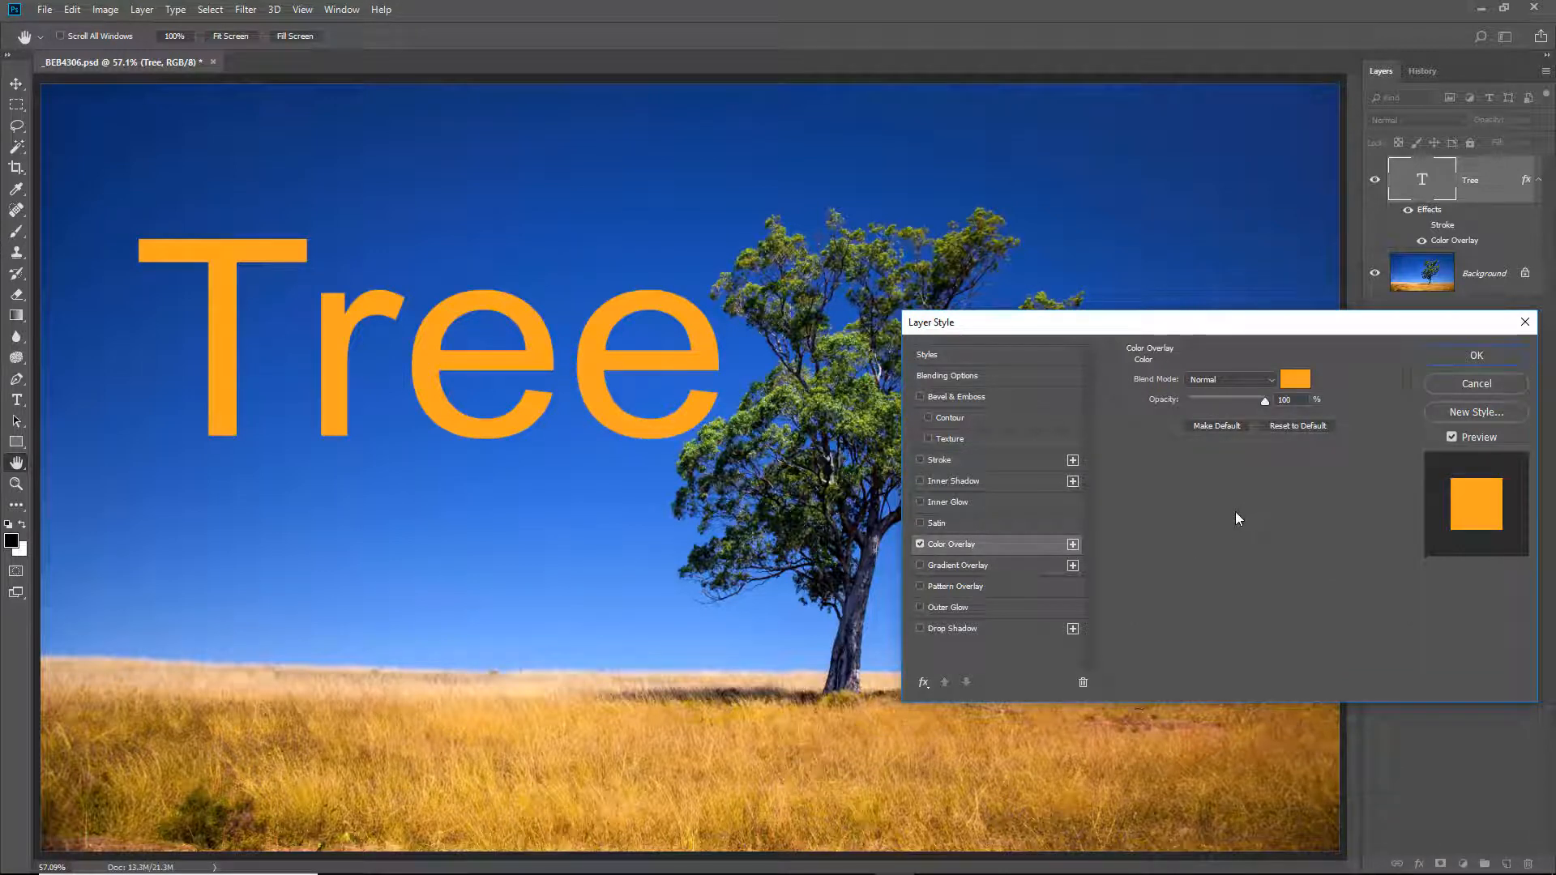
{"action": "left_click", "coordinate": [1295, 381]}
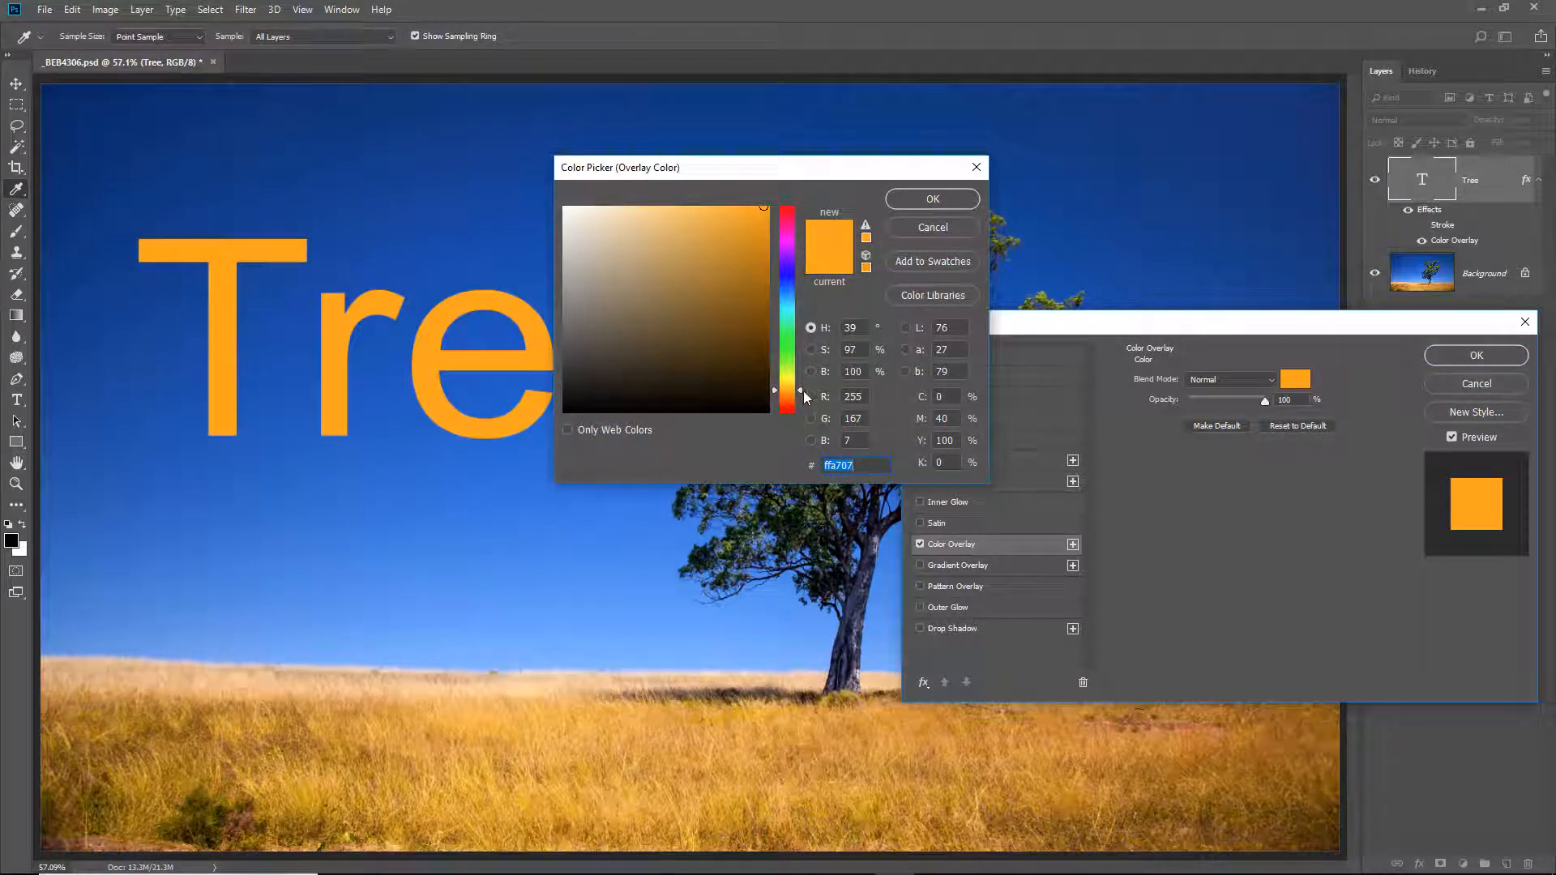
{"action": "left_click_drag", "start_coordinate": [801, 391], "coordinate": [792, 252]}
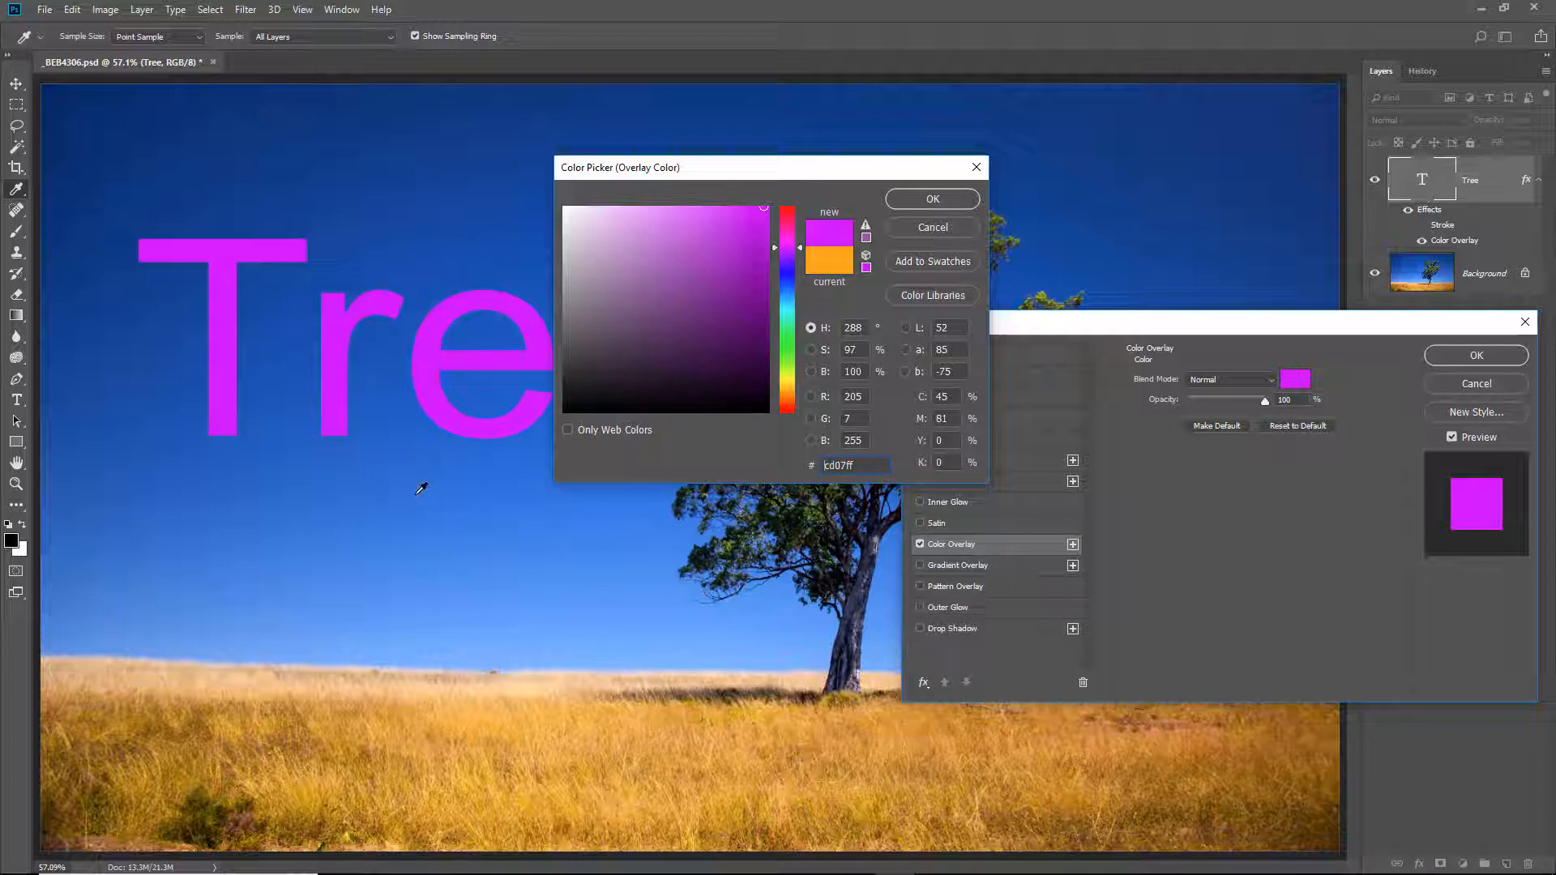
{"action": "left_click", "coordinate": [401, 633]}
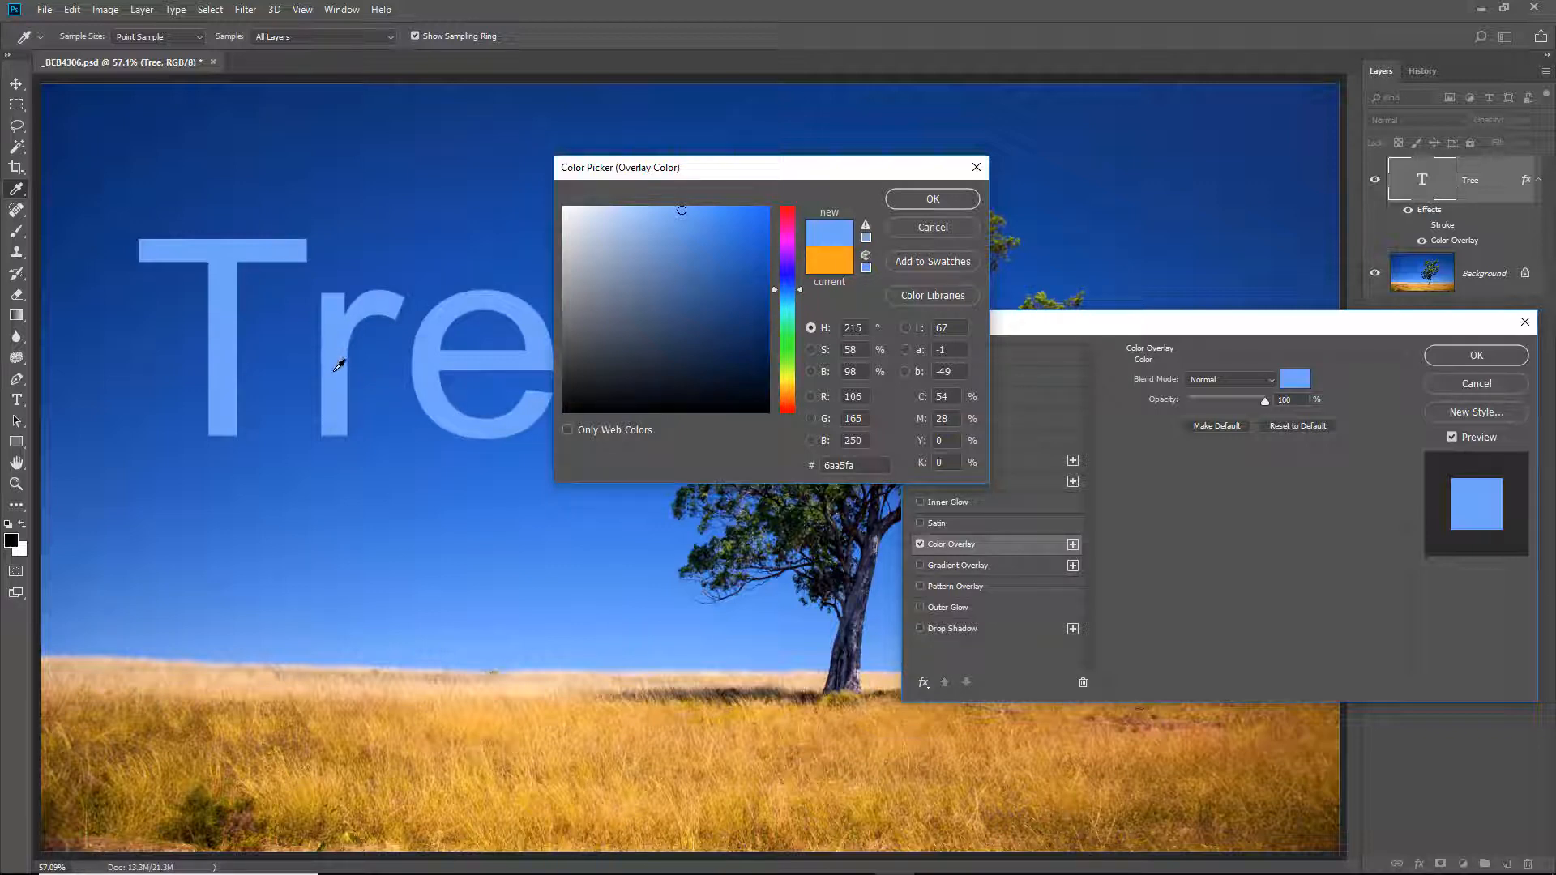
{"action": "left_click", "coordinate": [470, 702]}
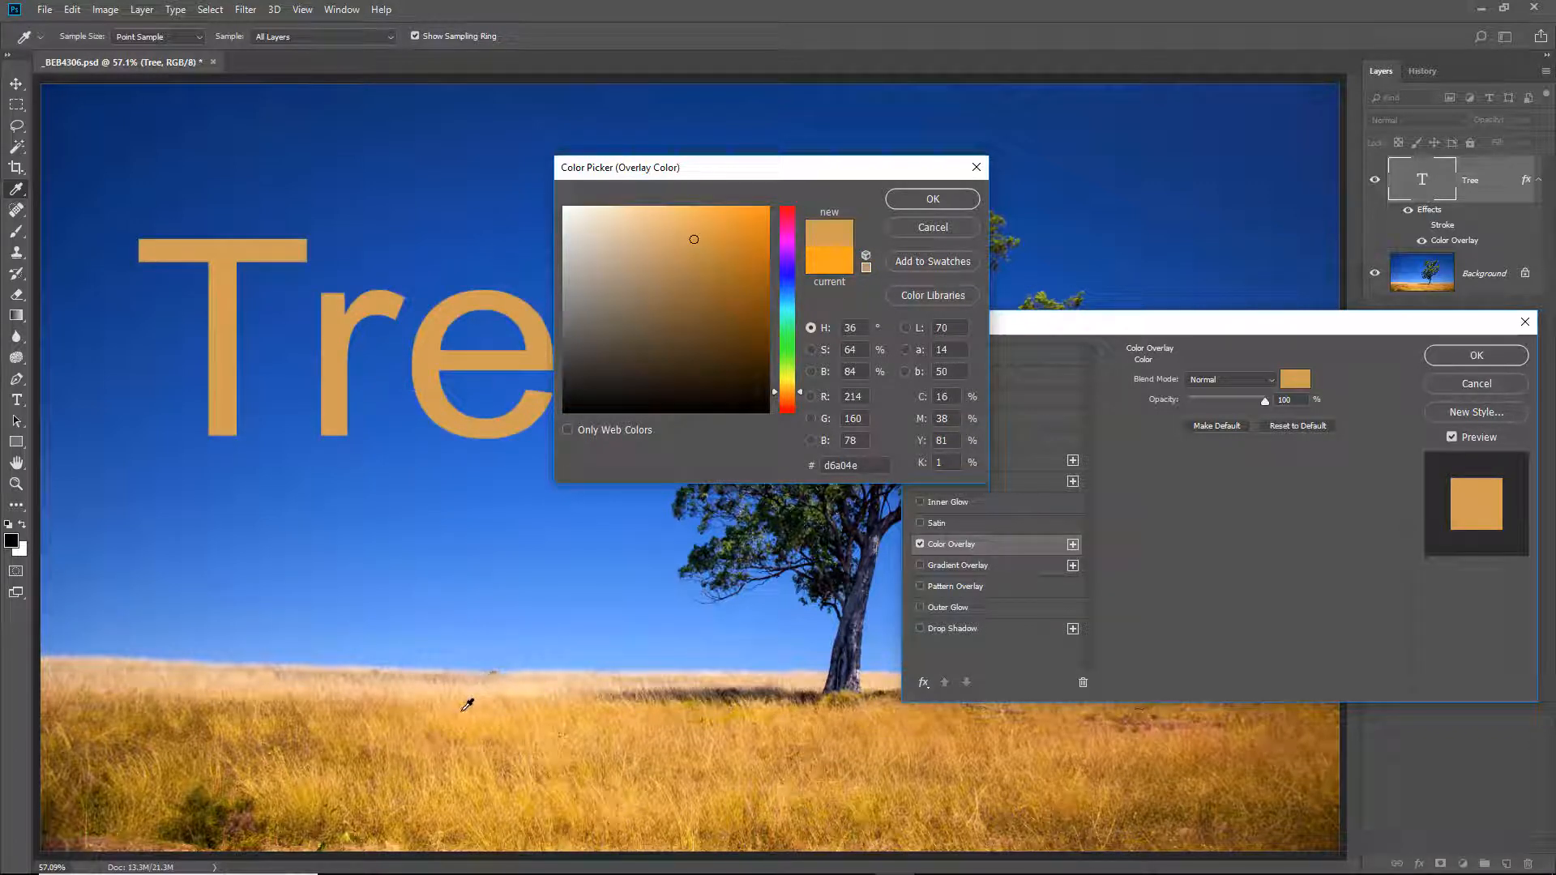
{"action": "left_click", "coordinate": [929, 200]}
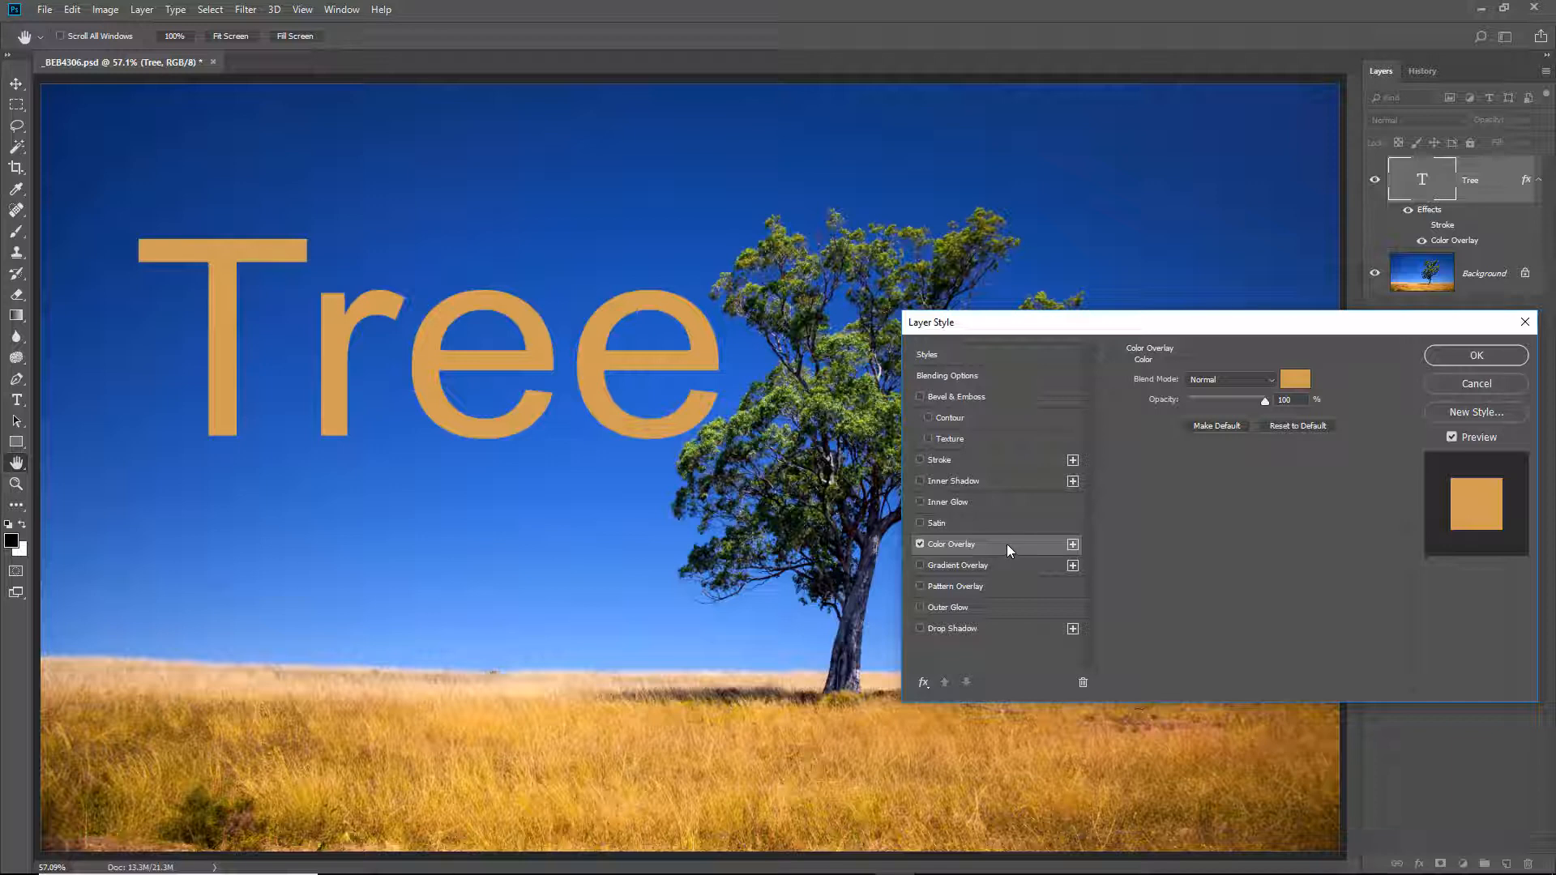
Turn the Stroke effect back on and set its color to near-black #030303.
{"action": "left_click", "coordinate": [919, 461]}
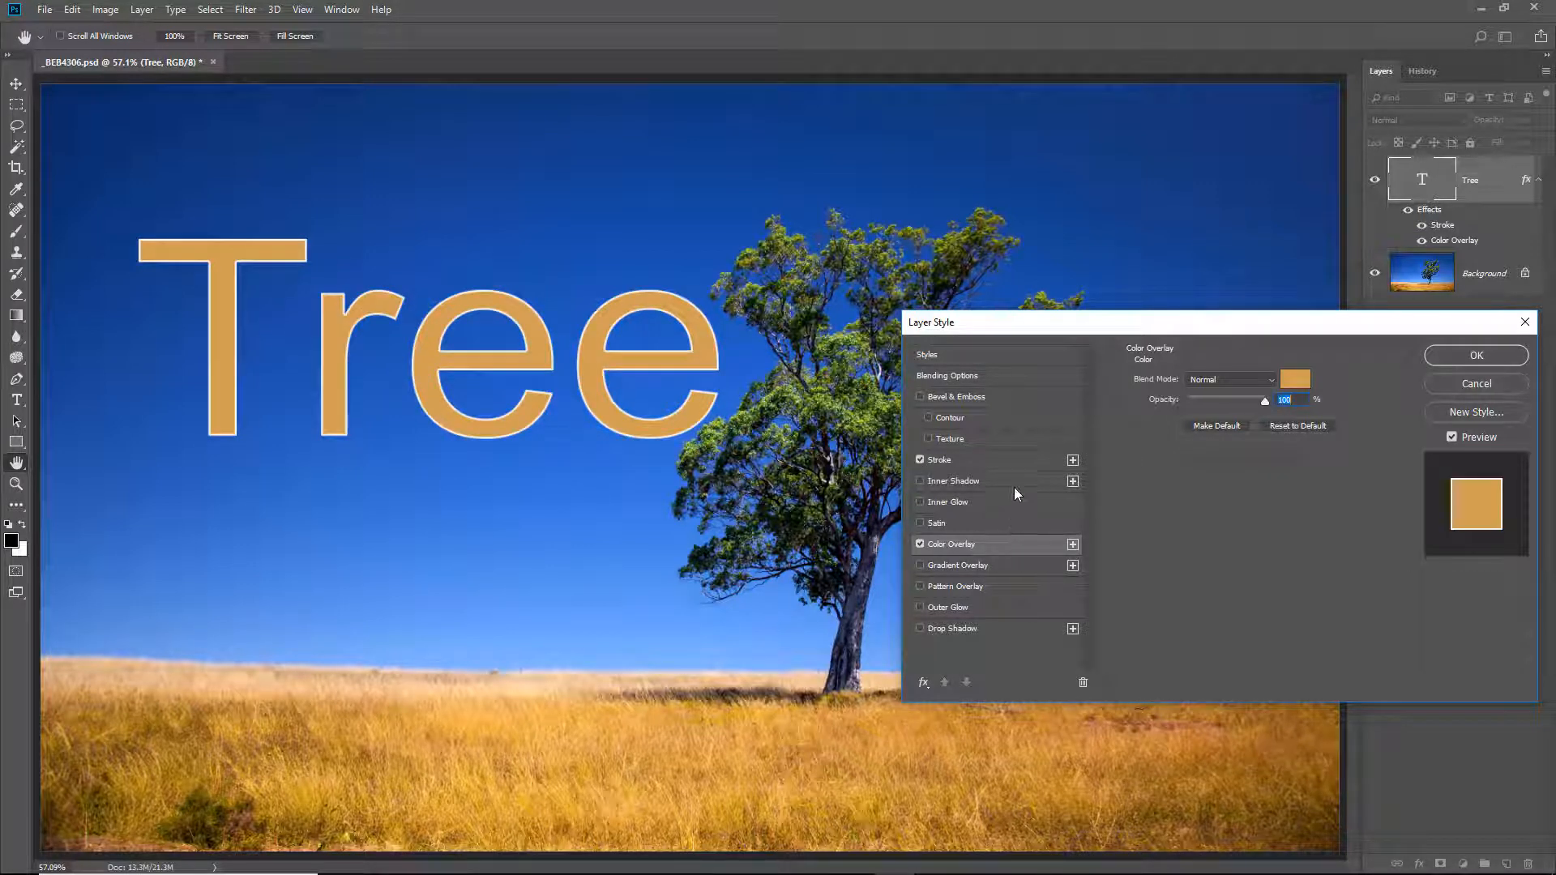
{"action": "left_click", "coordinate": [991, 459]}
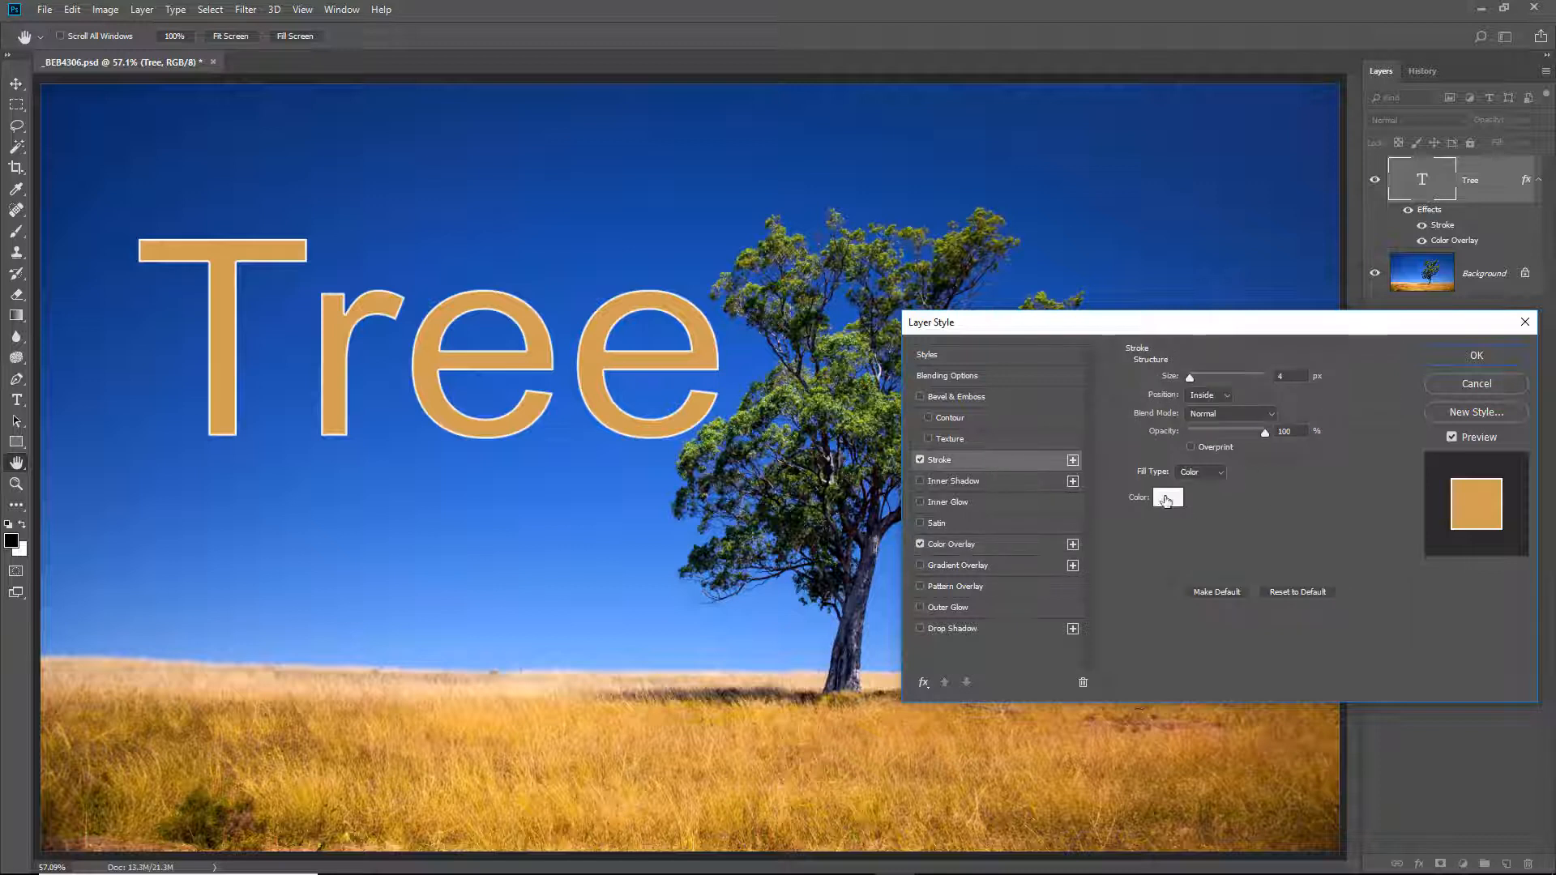
{"action": "left_click", "coordinate": [1167, 498]}
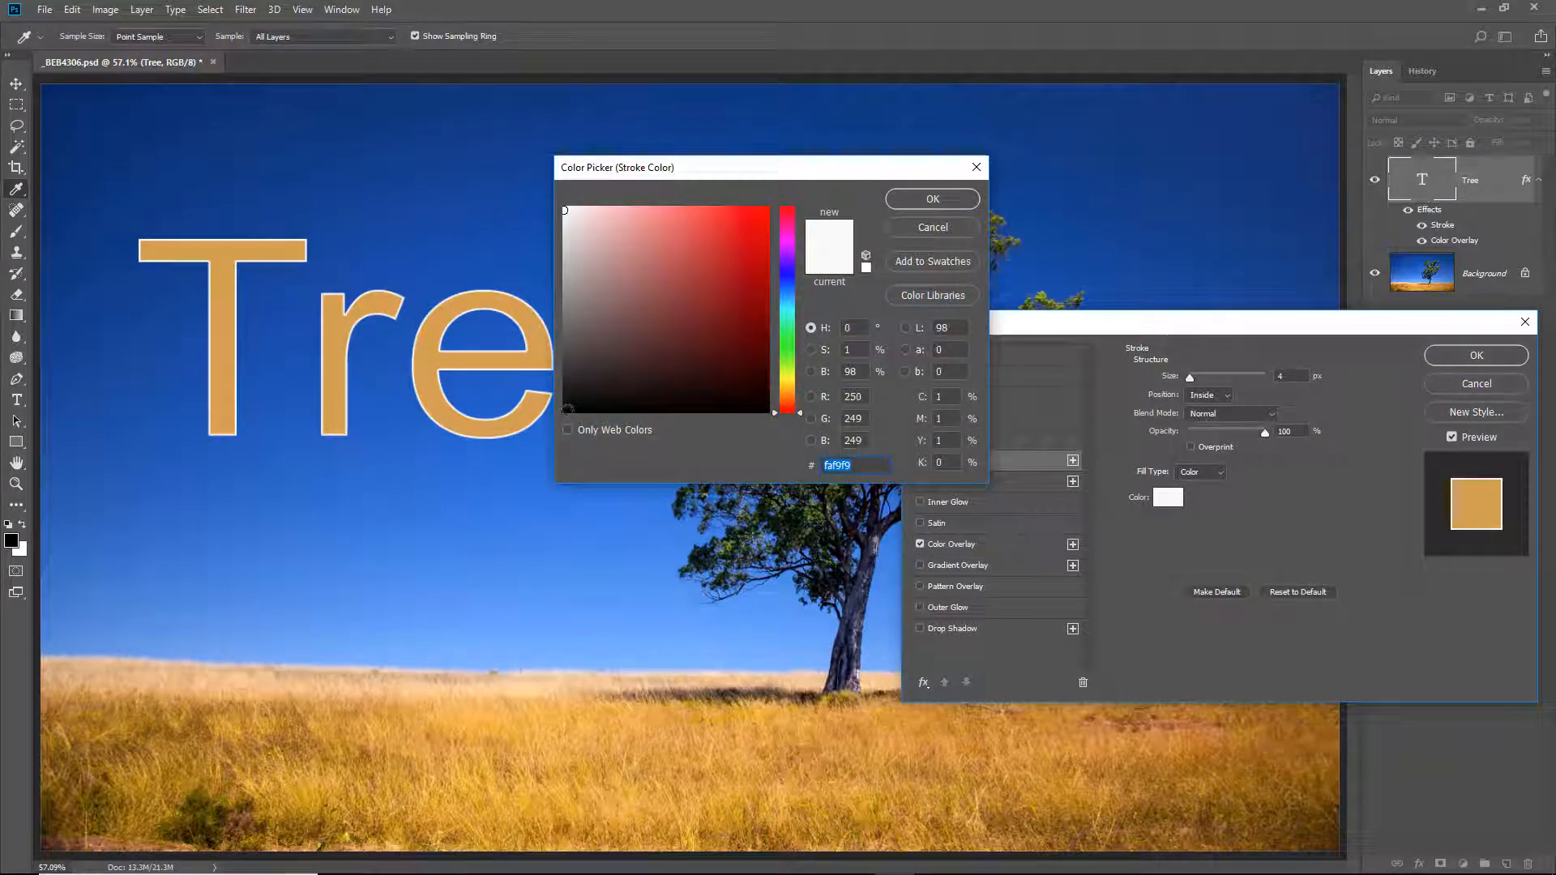
{"action": "left_click", "coordinate": [566, 410]}
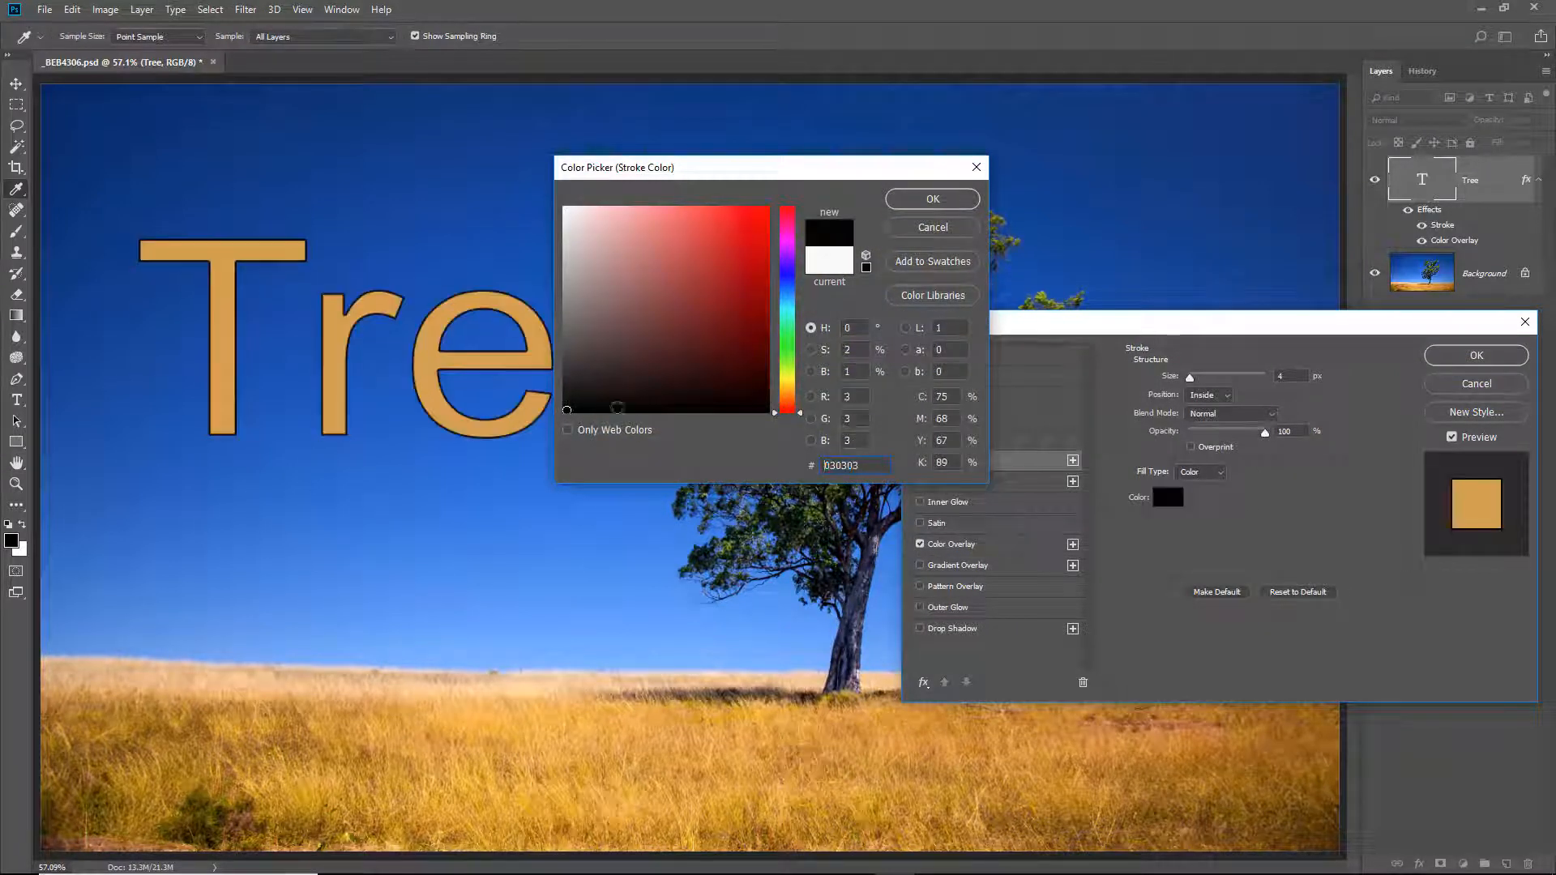
{"action": "left_click", "coordinate": [914, 201]}
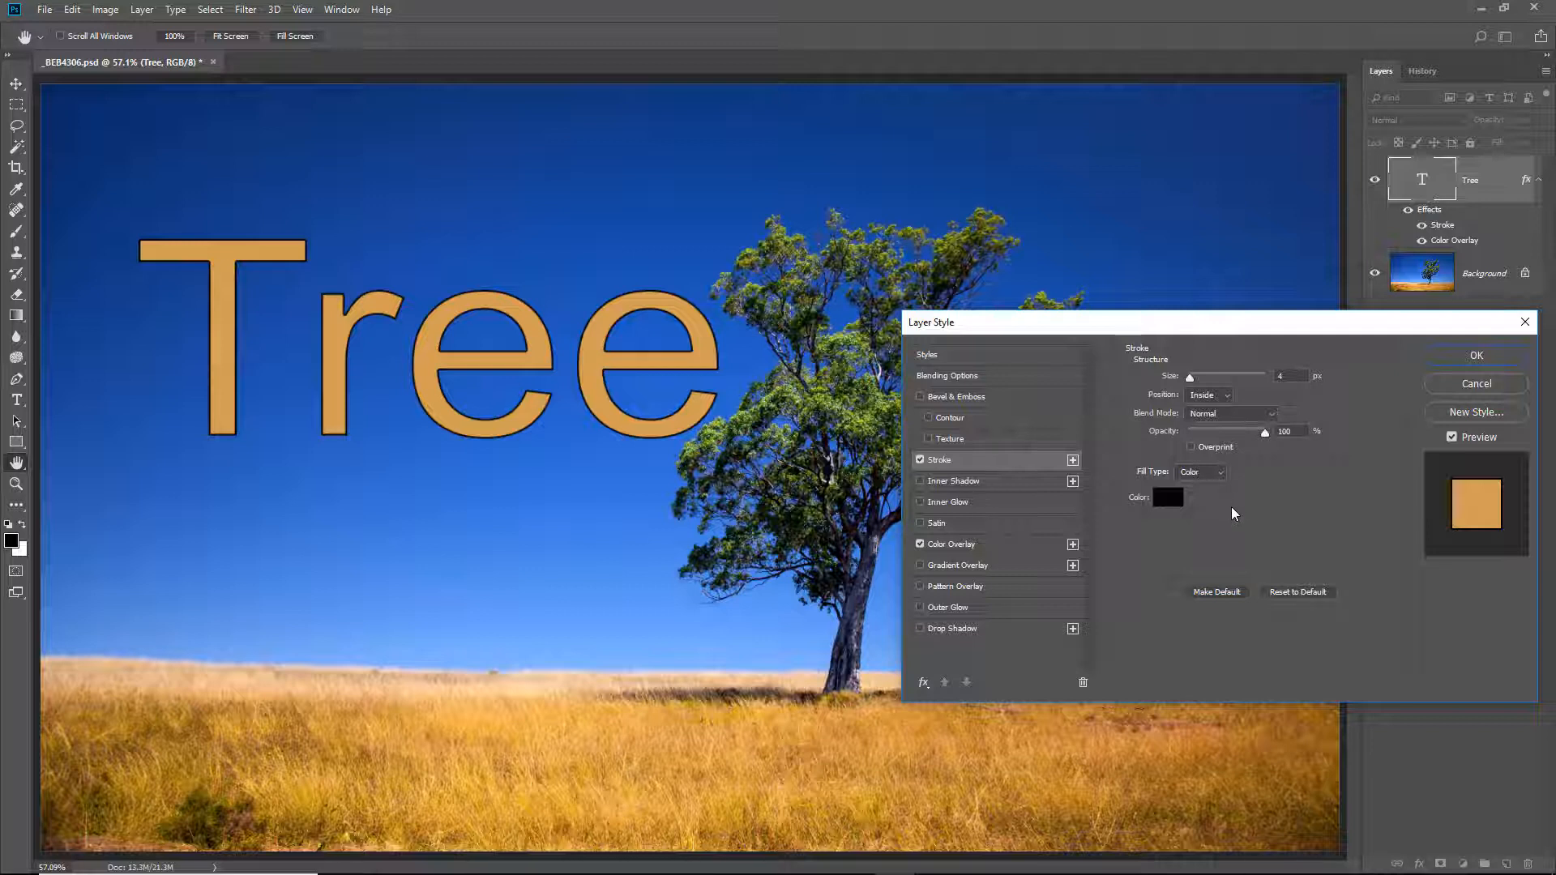
Enable Bevel & Emboss on the text and set the bevel's size to 10 px.
{"action": "left_click", "coordinate": [920, 397]}
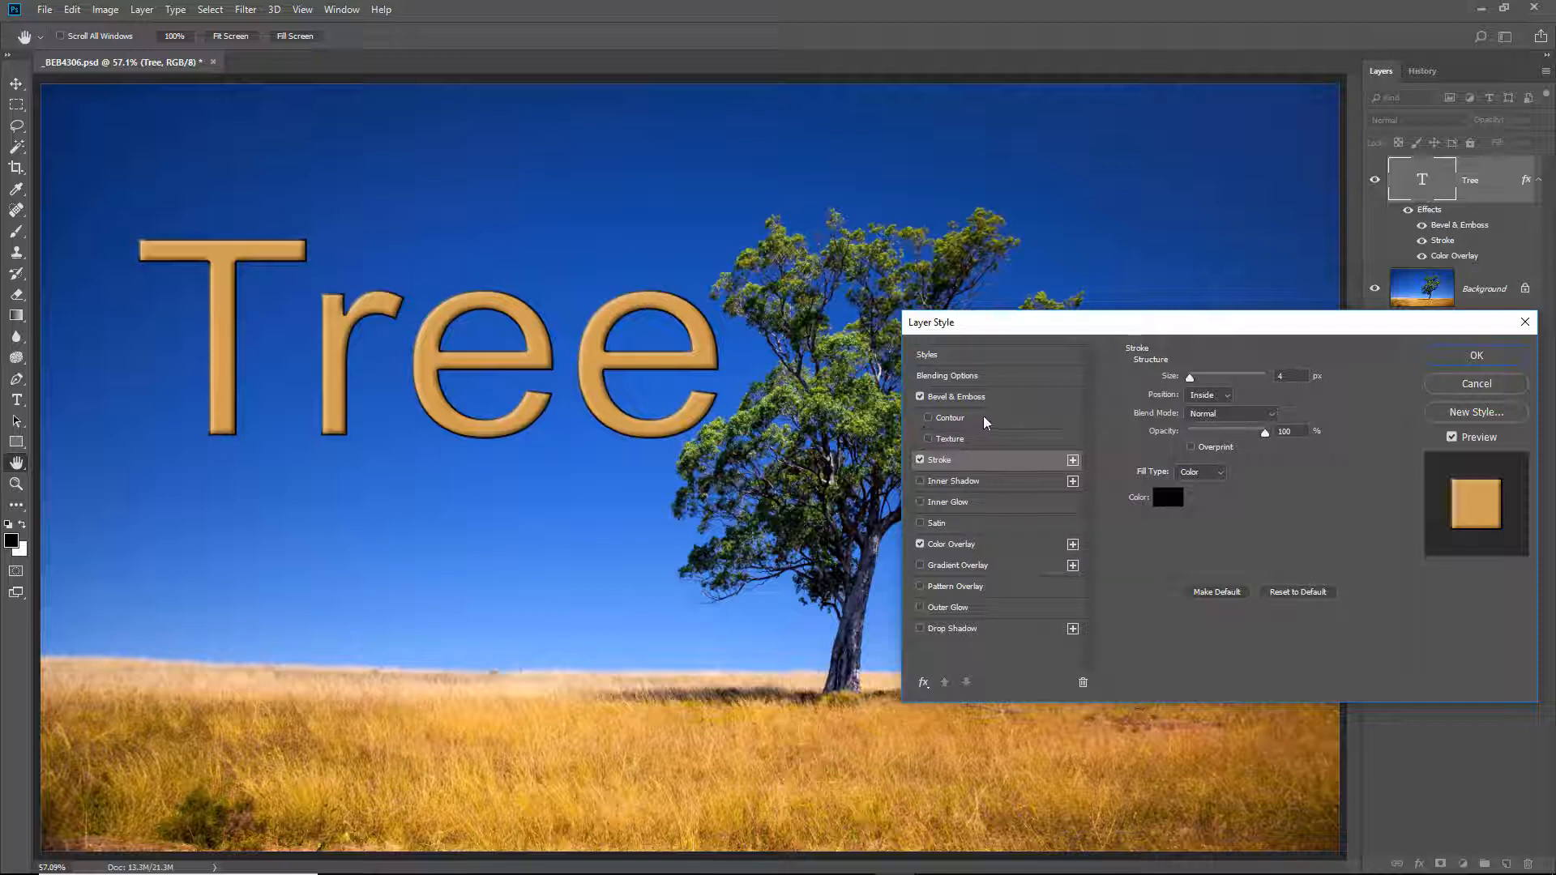
{"action": "left_click", "coordinate": [1003, 398]}
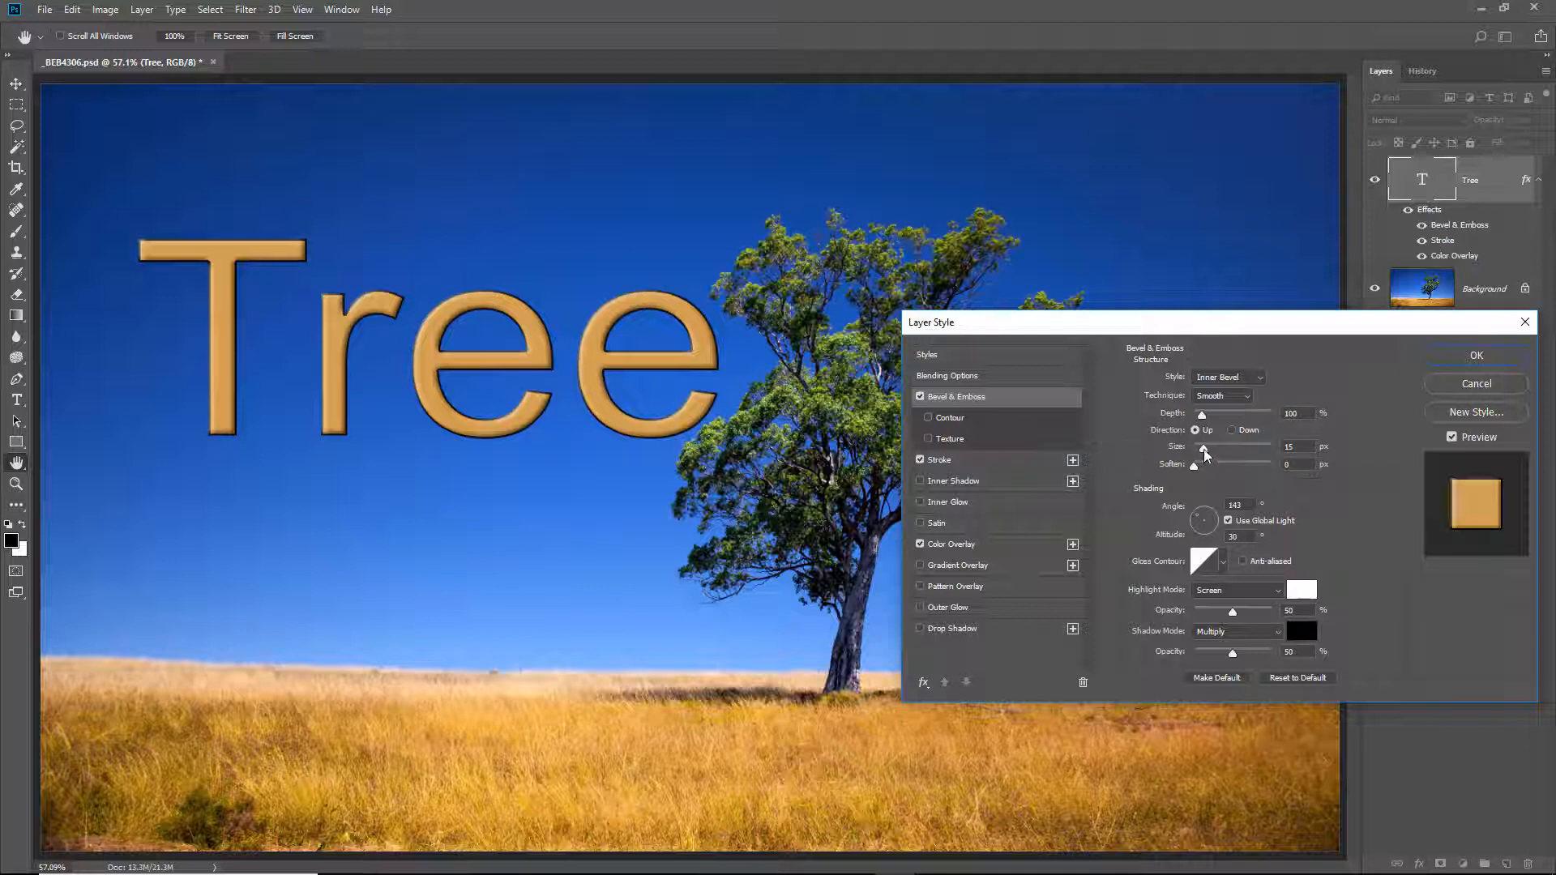
{"action": "left_click_drag", "start_coordinate": [1203, 449], "coordinate": [1203, 449]}
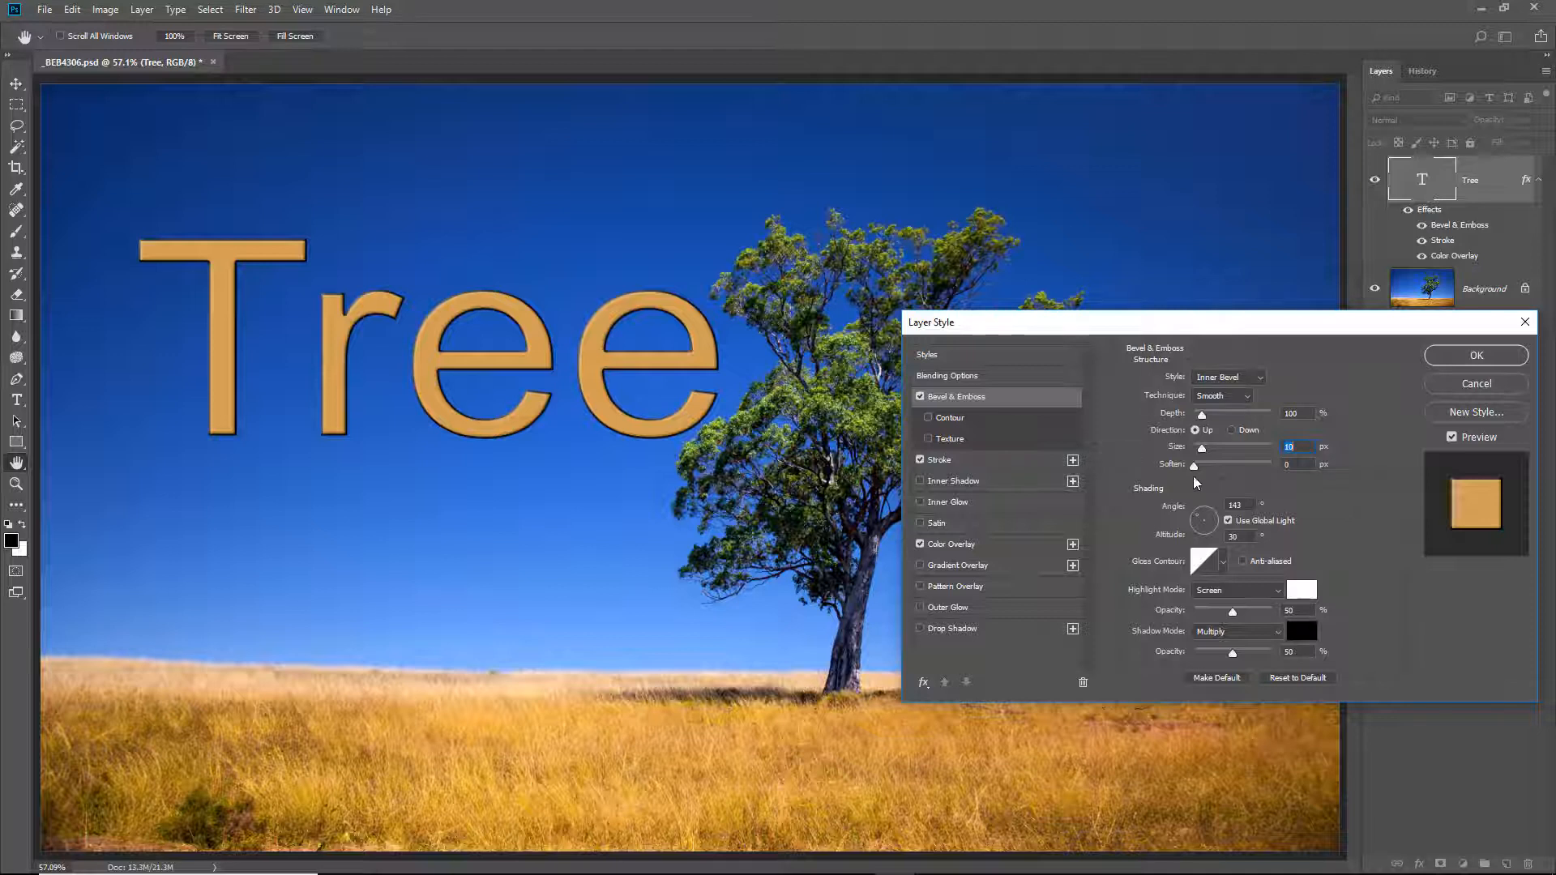
Try a bevel Texture with scale 265% and depth +59%, look through the pattern libraries, and turn the texture off.
{"action": "left_click", "coordinate": [928, 439]}
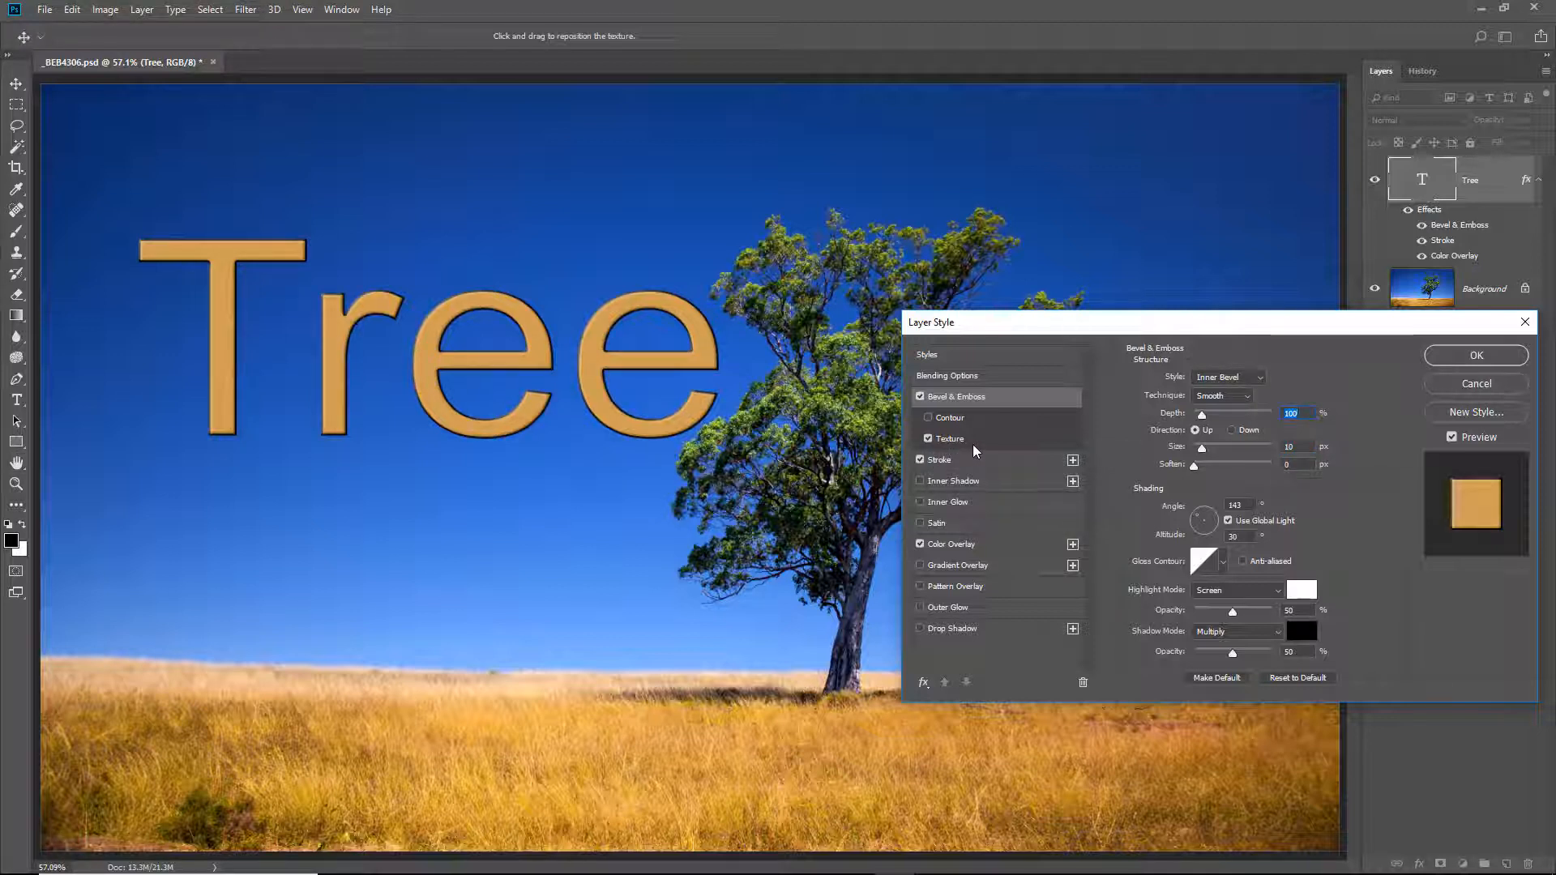
{"action": "left_click", "coordinate": [975, 440]}
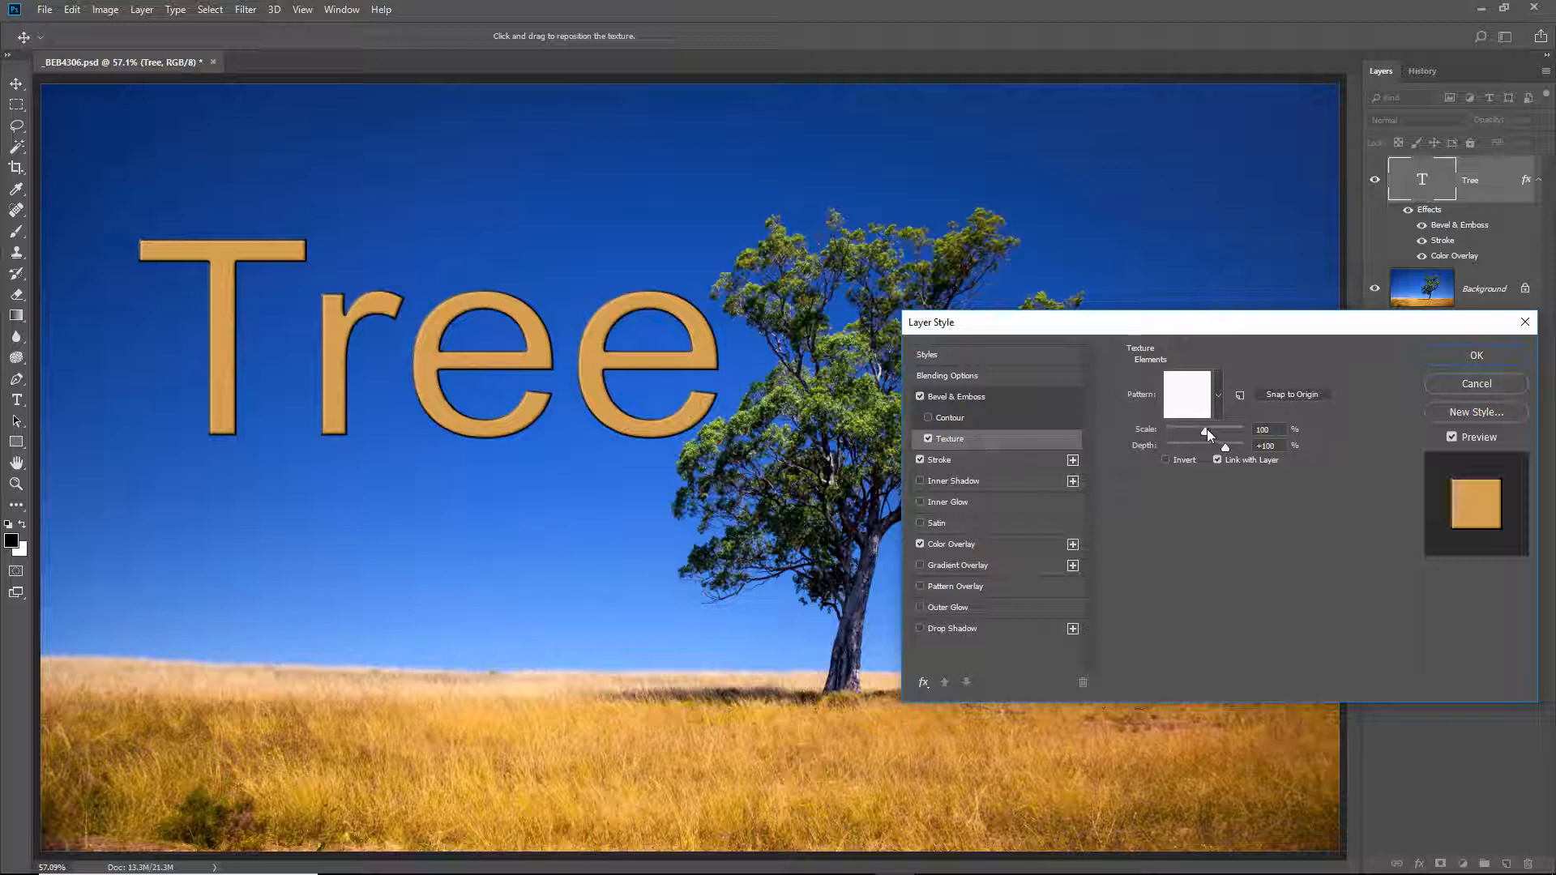
{"action": "mouse_move", "coordinate": [1207, 431]}
{"action": "left_mouse_down"}
{"action": "mouse_move", "coordinate": [1237, 449]}
{"action": "mouse_move", "coordinate": [1213, 450]}
{"action": "mouse_move", "coordinate": [1219, 431]}
{"action": "left_mouse_up"}
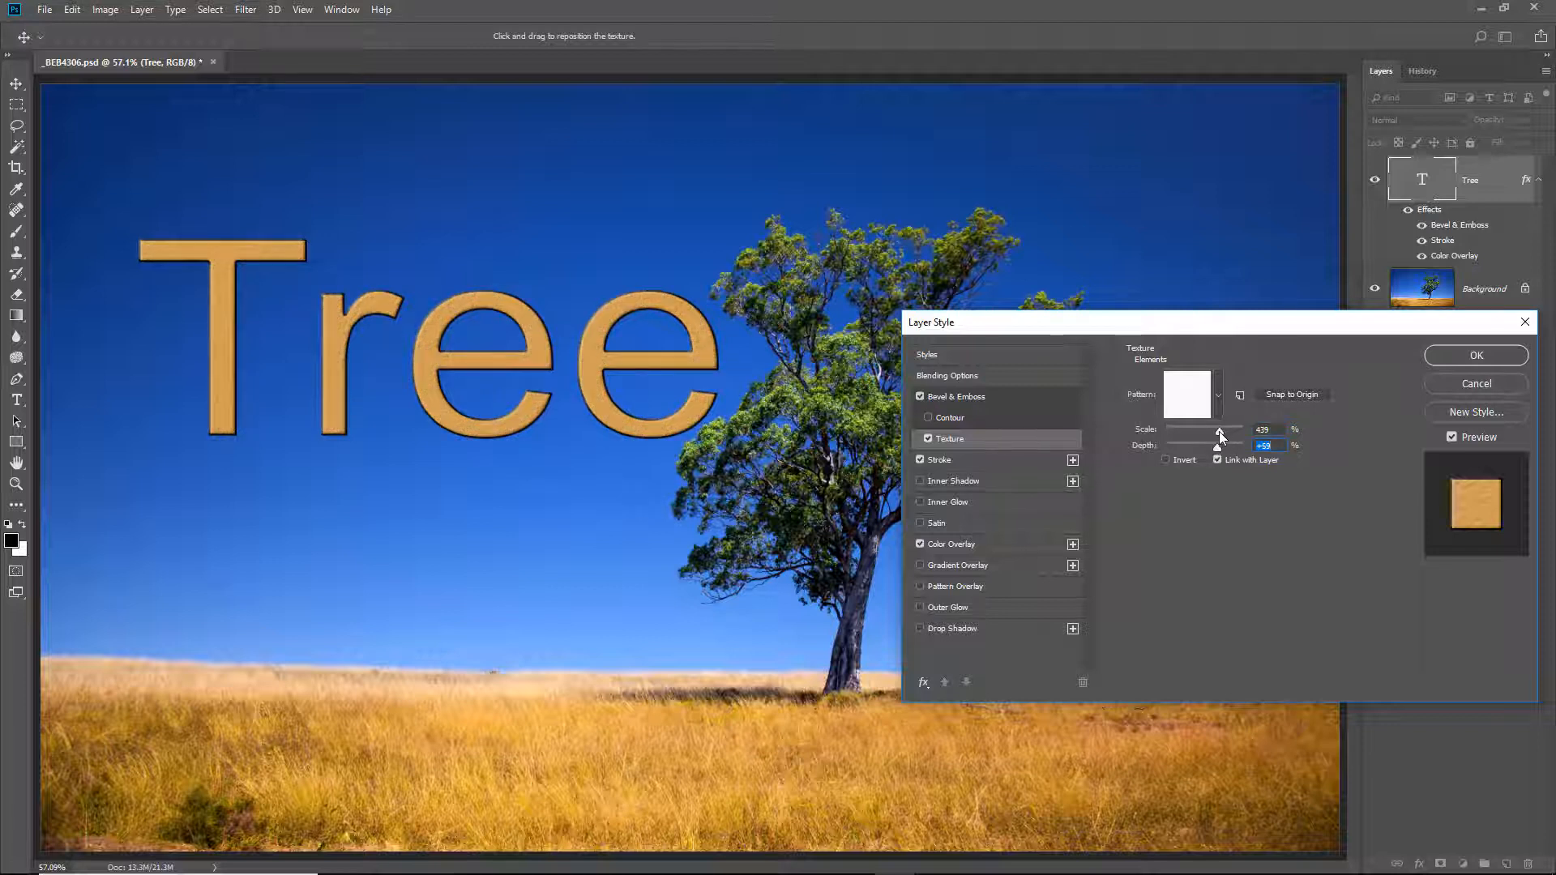
{"action": "left_click", "coordinate": [1218, 401]}
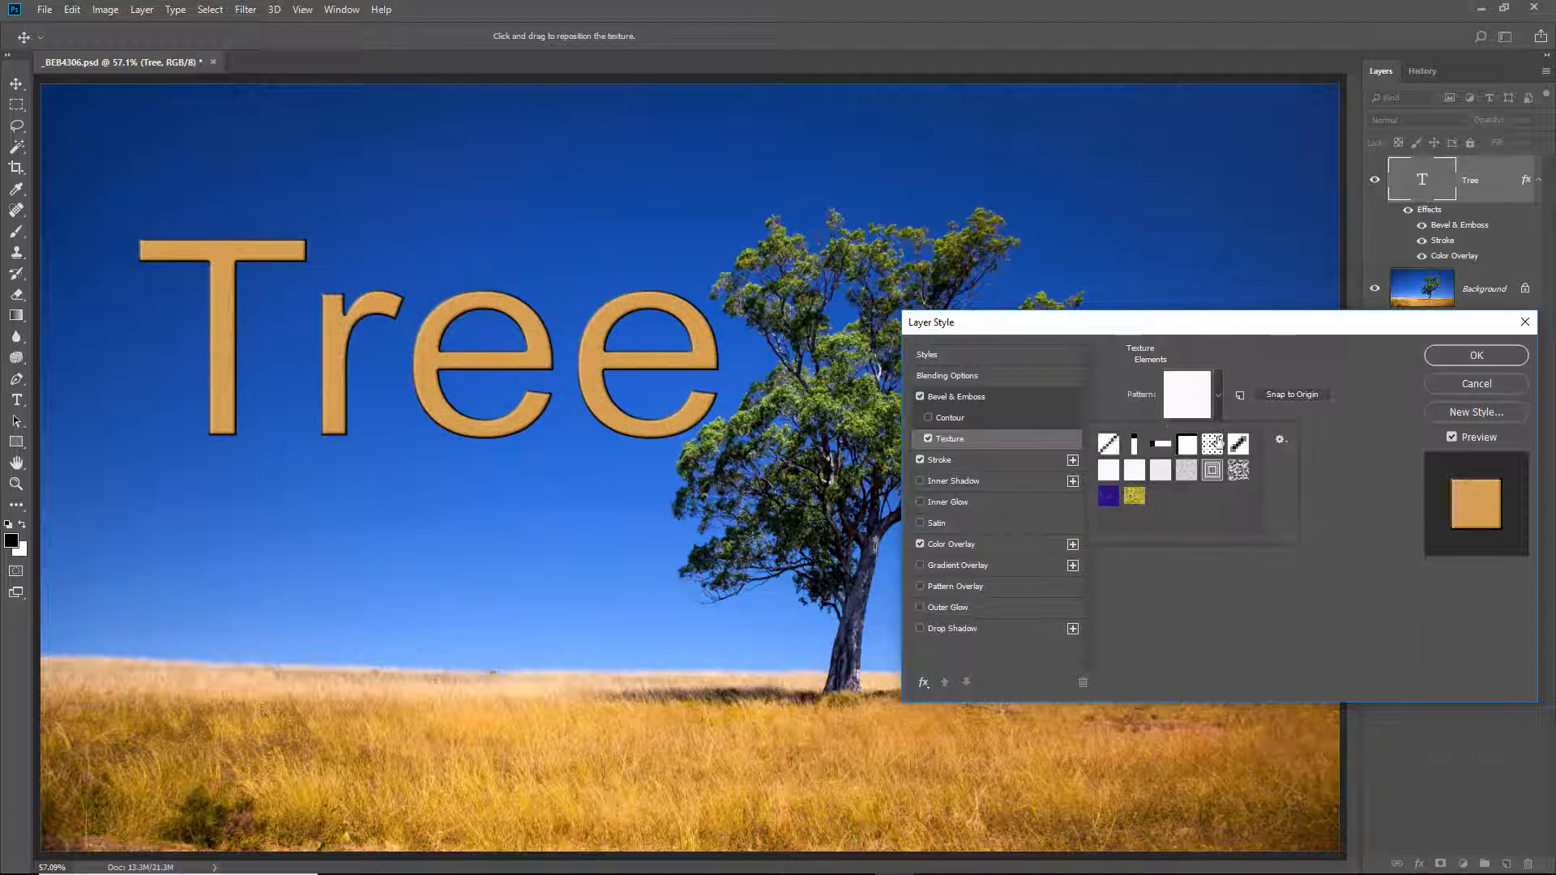
{"action": "left_click", "coordinate": [1285, 441]}
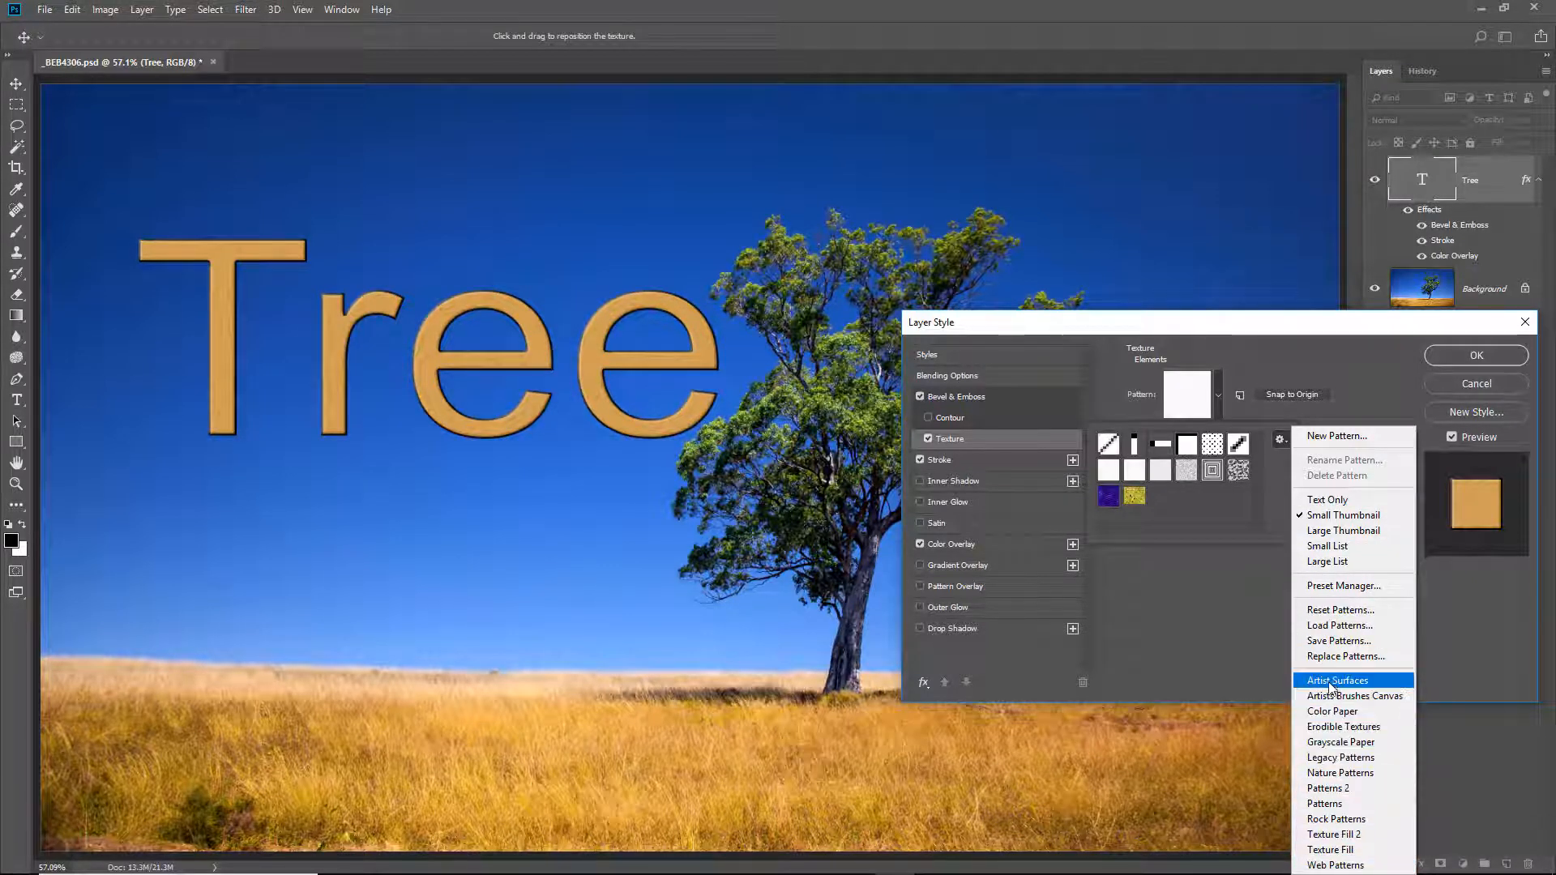
{"action": "left_click", "coordinate": [1276, 329]}
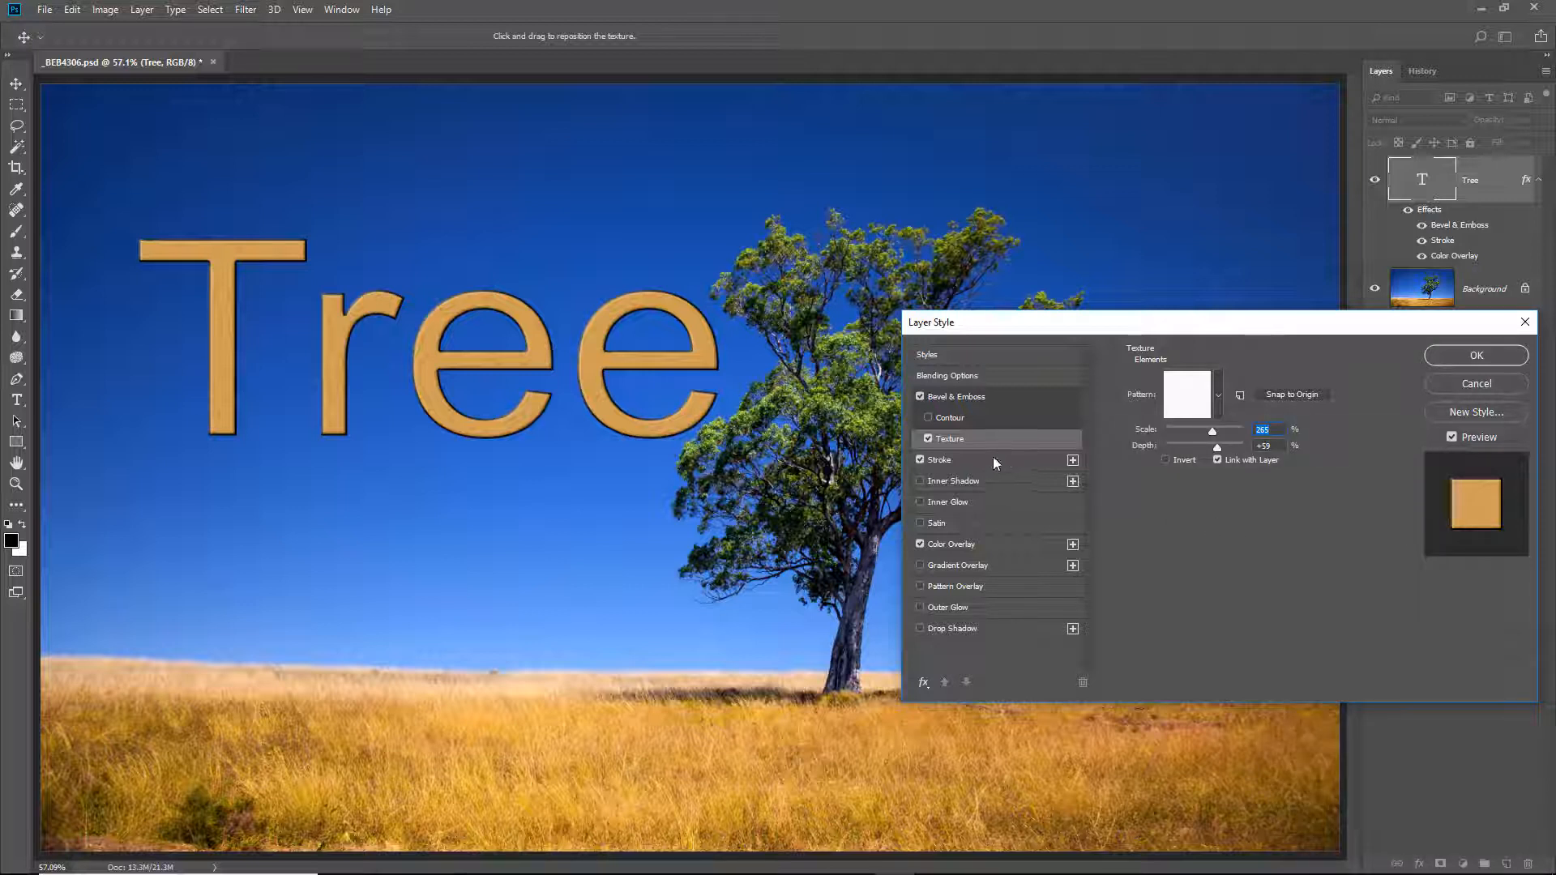
{"action": "left_click", "coordinate": [928, 438]}
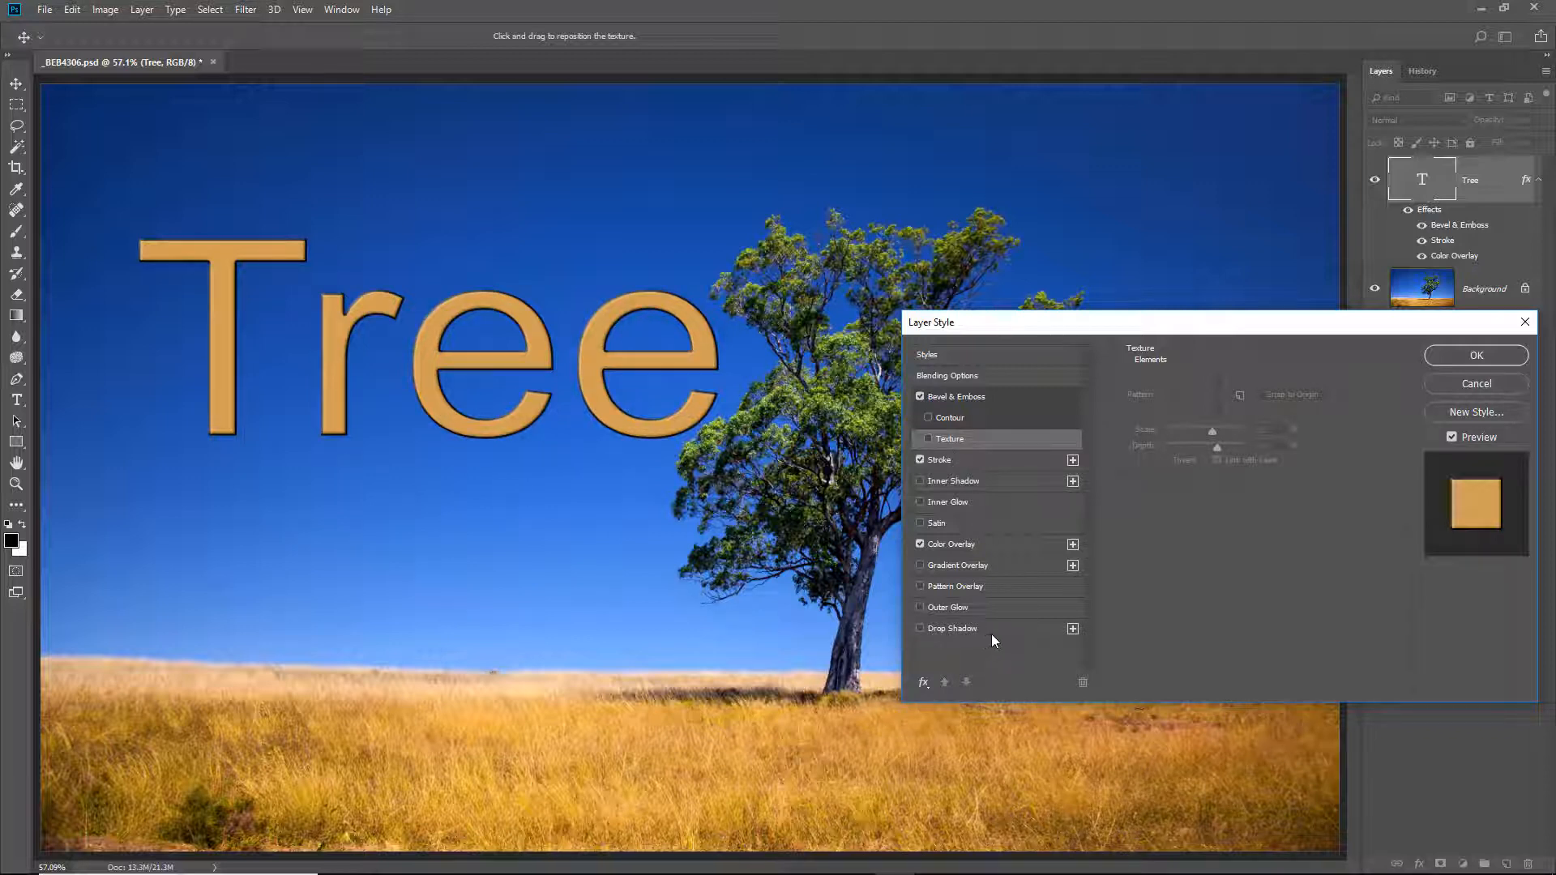
Enable a Drop Shadow on the text with distance 19 px, spread 6% and size 18 px.
{"action": "left_click", "coordinate": [920, 628]}
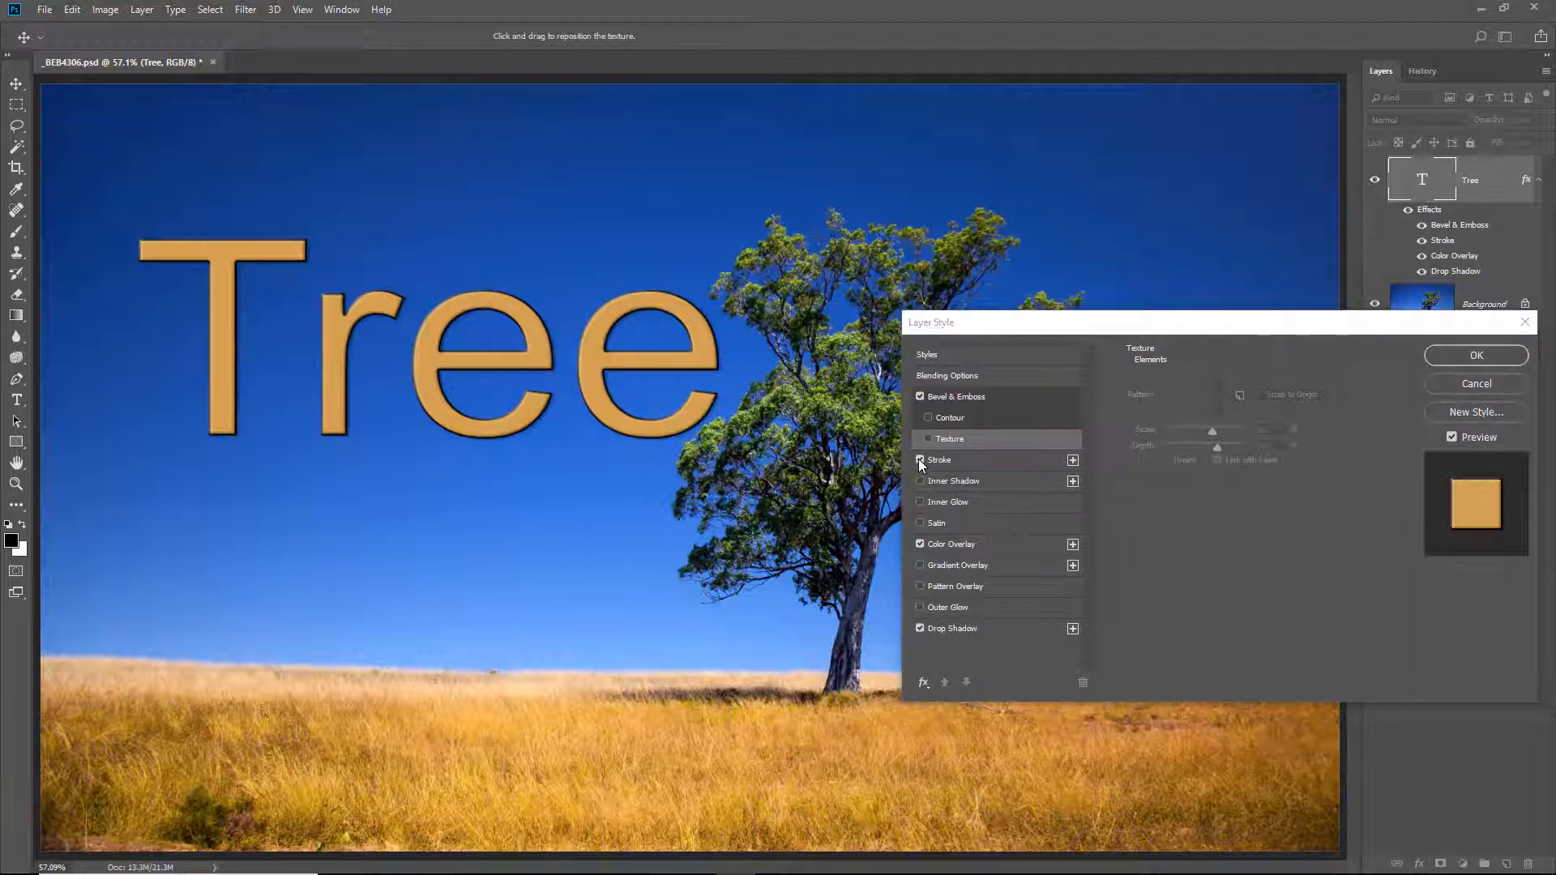
{"action": "left_click", "coordinate": [990, 629]}
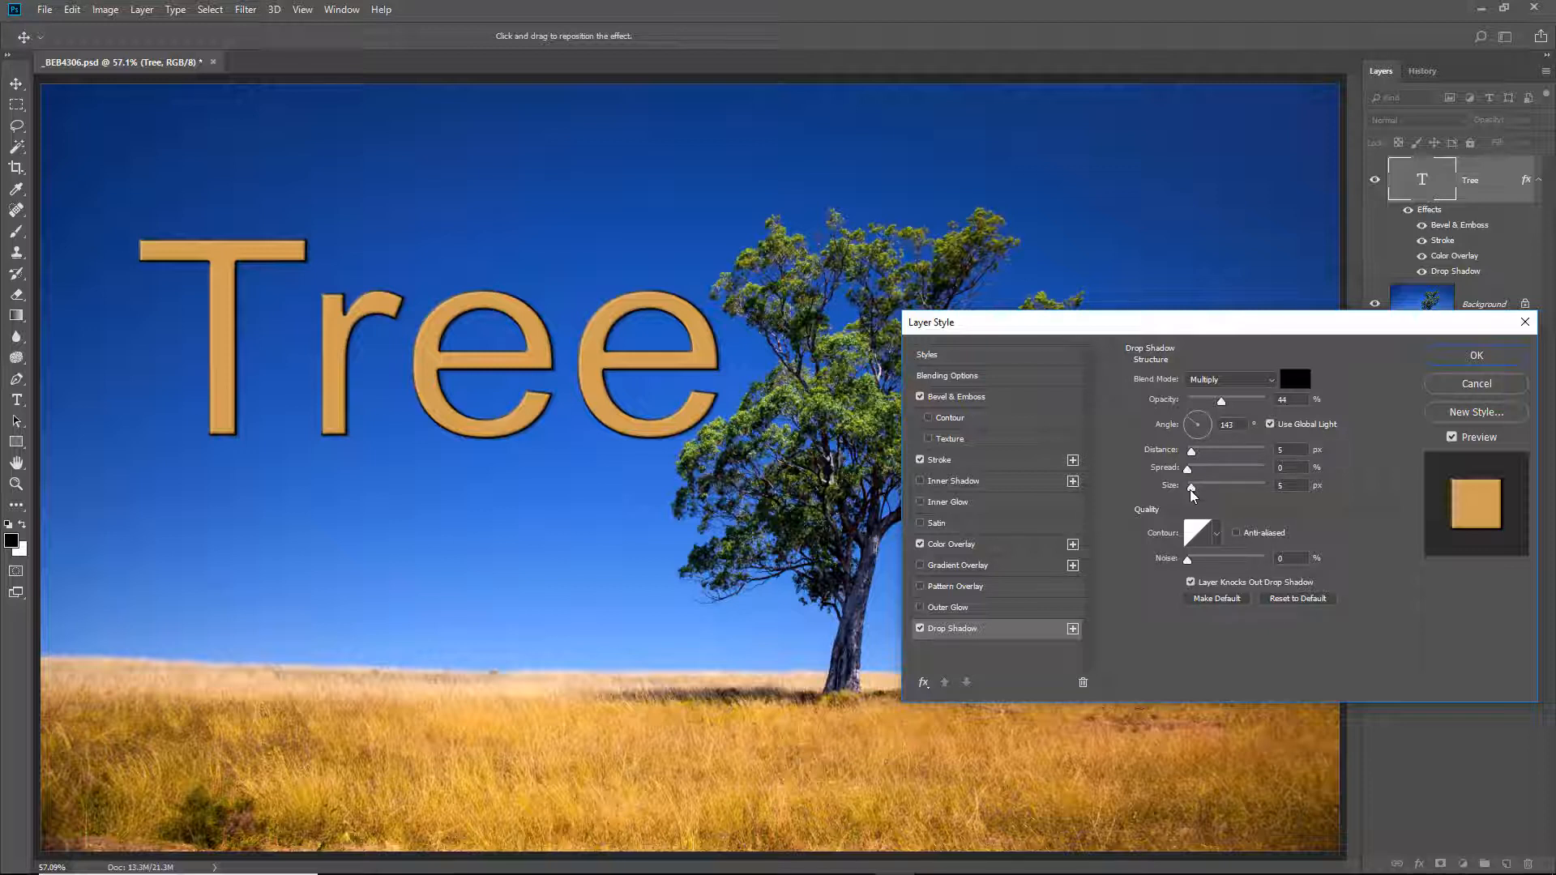
{"action": "left_click_drag", "start_coordinate": [1191, 489], "coordinate": [1207, 504]}
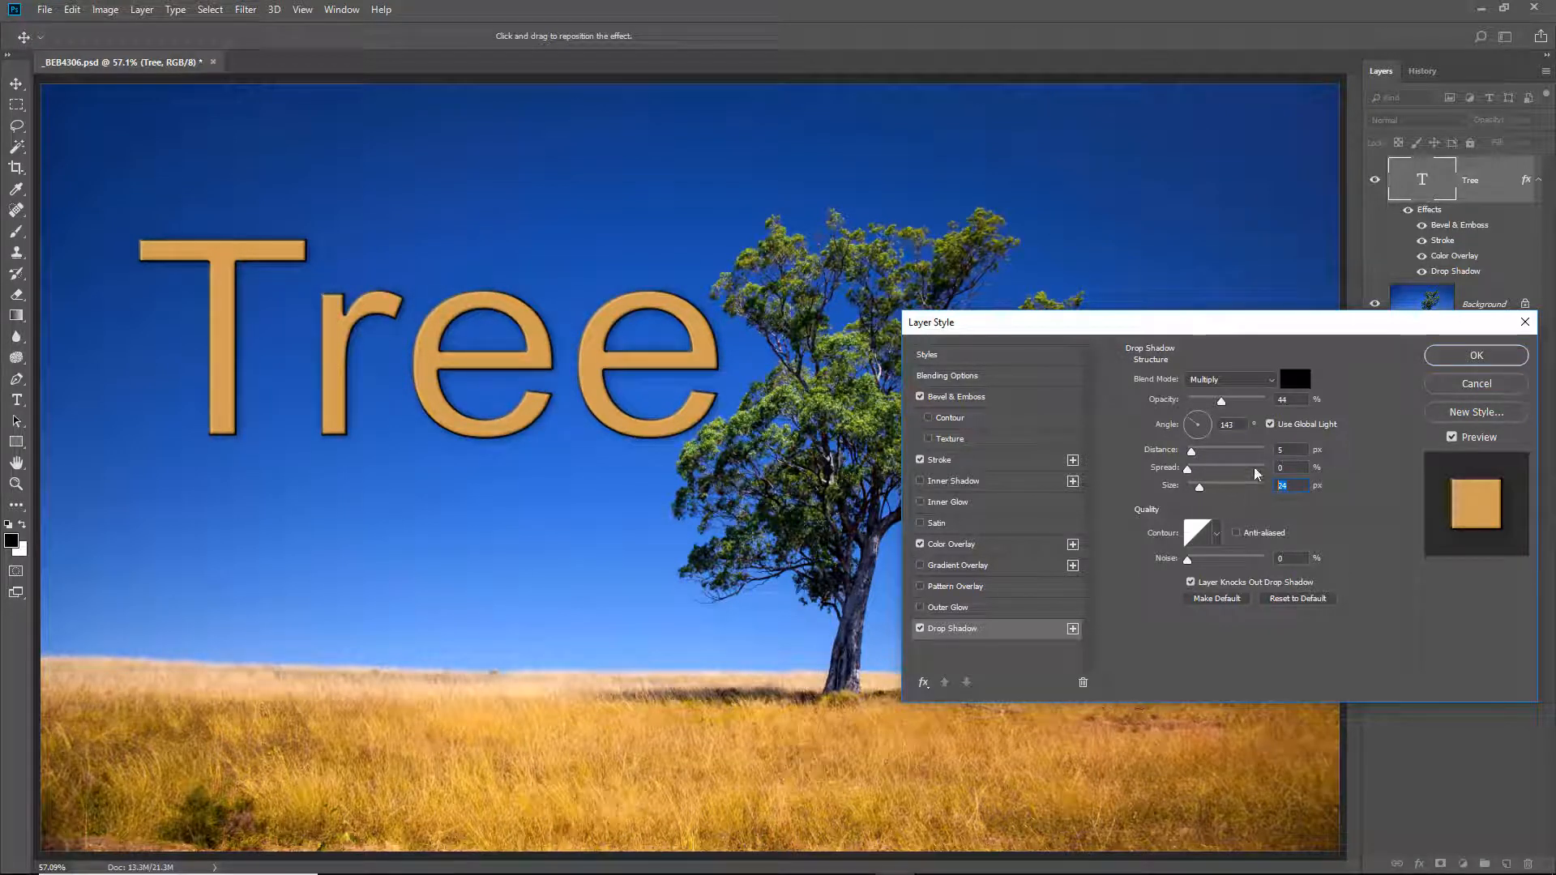
{"action": "type", "text": "5"}
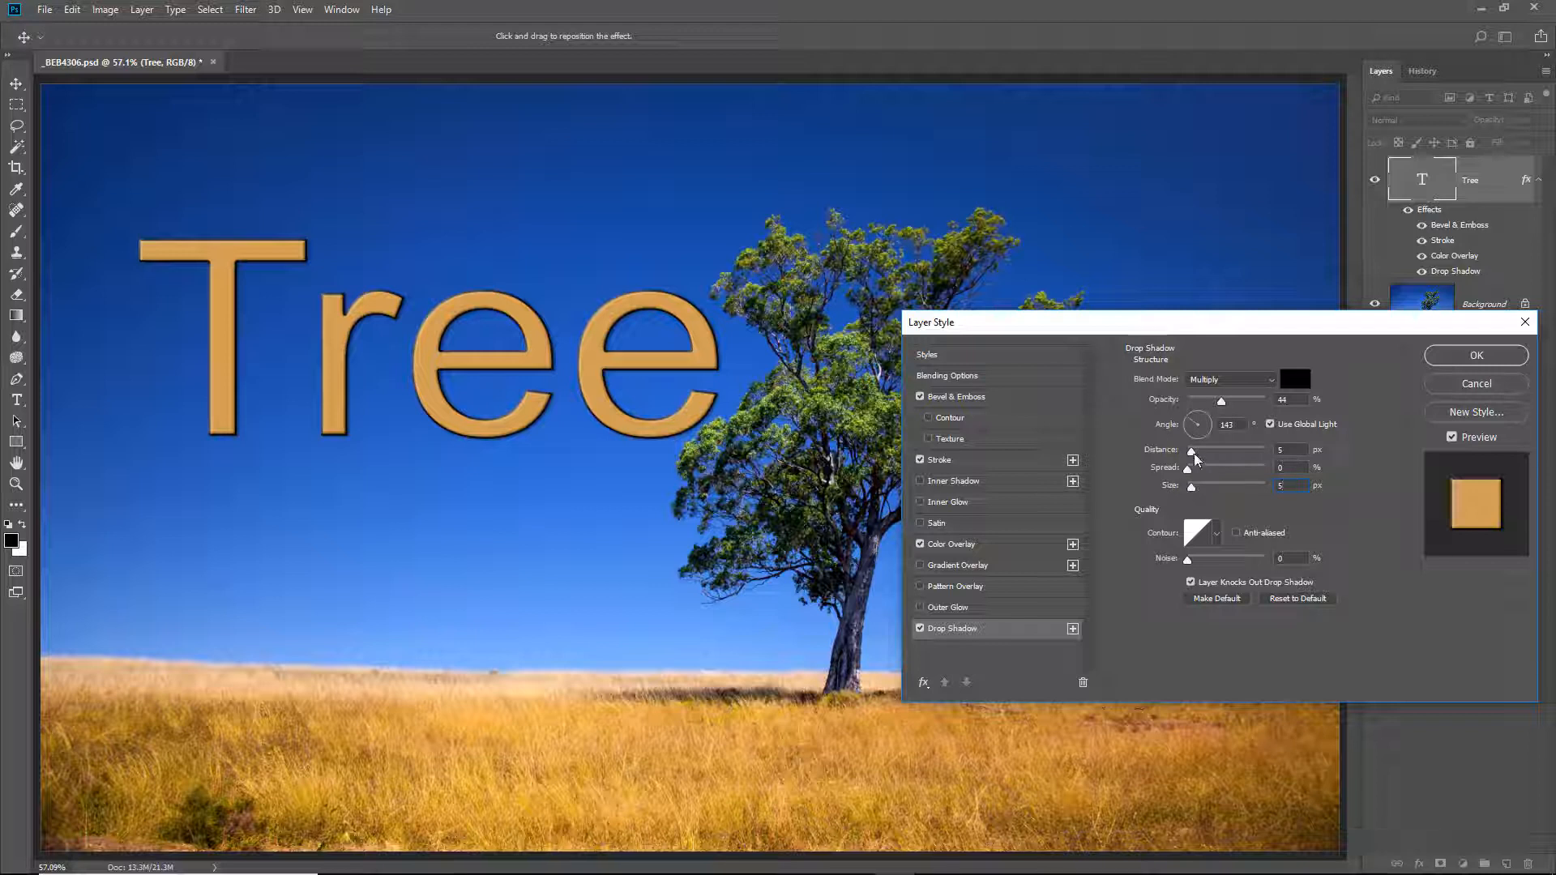
{"action": "left_click_drag", "start_coordinate": [1191, 452], "coordinate": [1203, 491]}
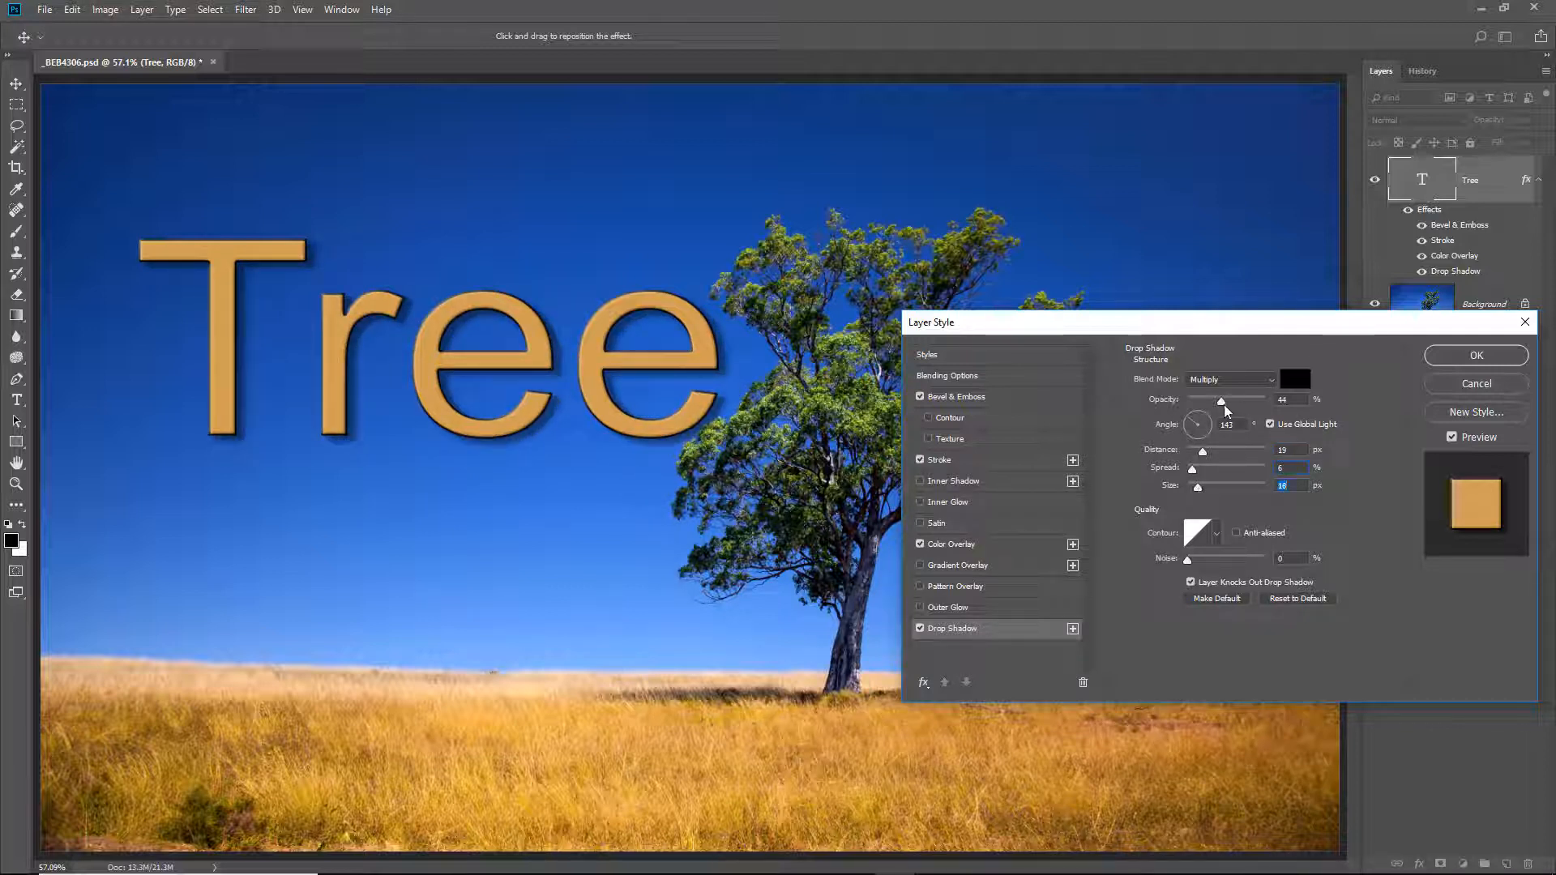
Set the drop shadow's opacity to 42% and its light angle to 144°.
{"action": "left_click_drag", "start_coordinate": [1222, 402], "coordinate": [1191, 416]}
{"action": "left_click", "coordinate": [1203, 437]}
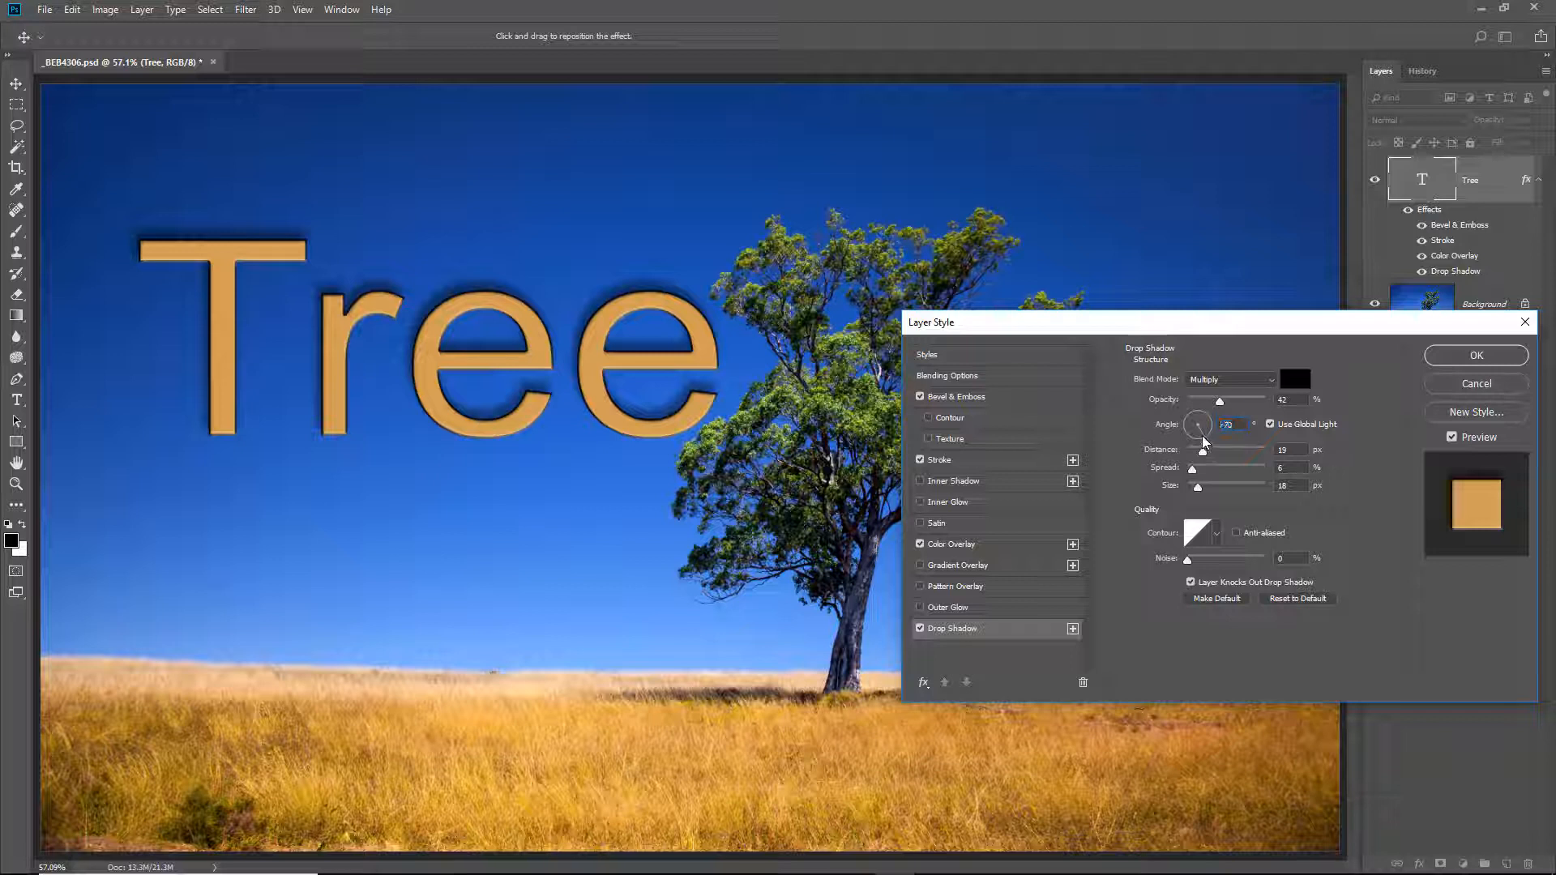
{"action": "mouse_move", "coordinate": [1205, 437]}
{"action": "left_mouse_down"}
{"action": "mouse_move", "coordinate": [1203, 417]}
{"action": "mouse_move", "coordinate": [1186, 420]}
{"action": "left_mouse_up"}
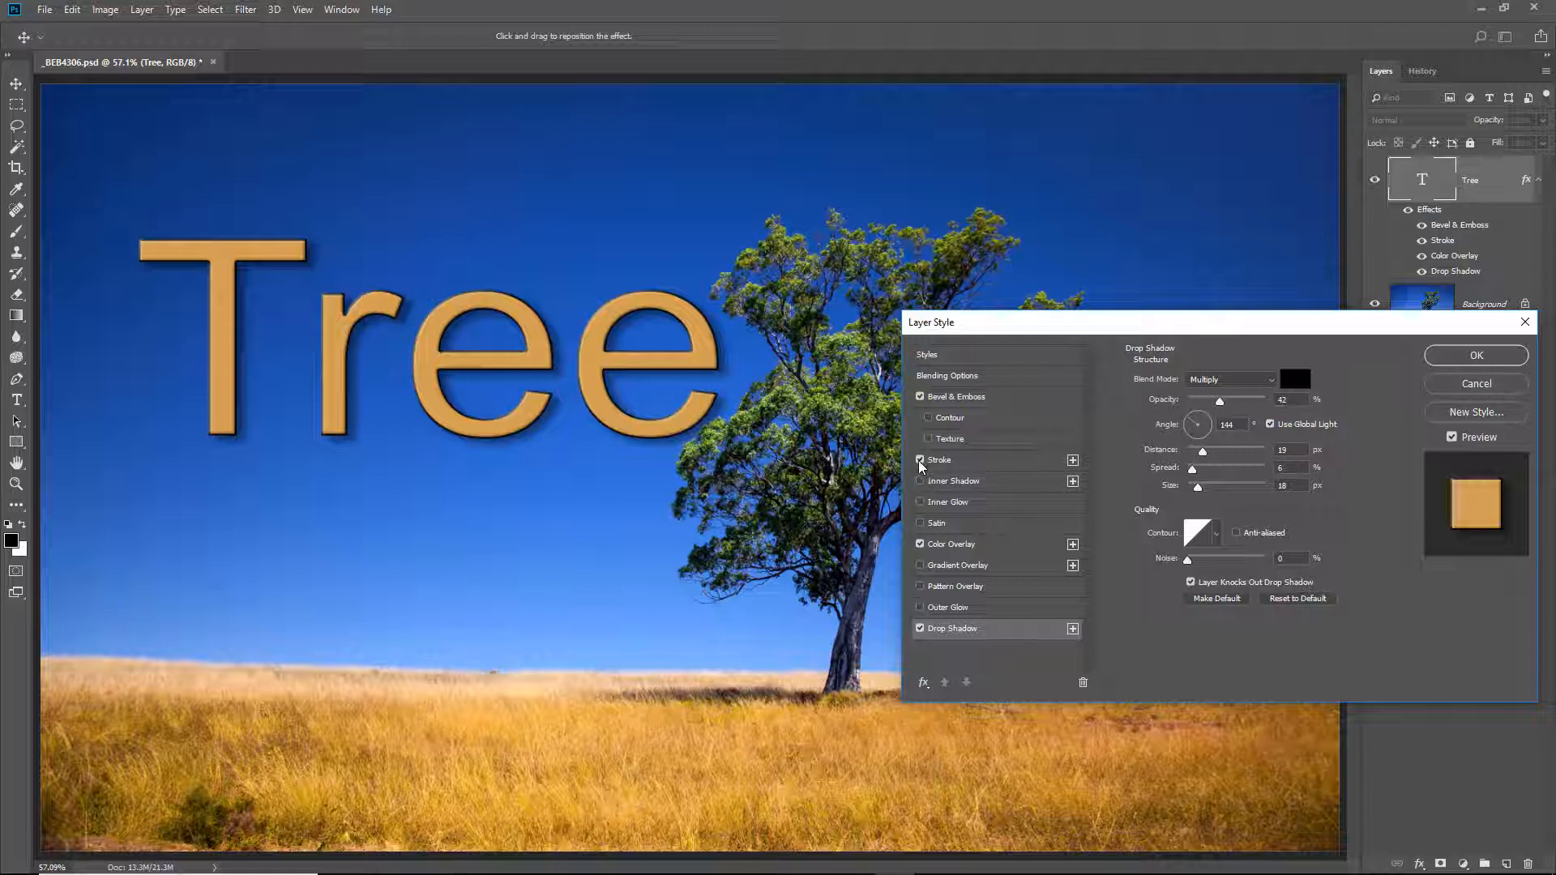
Compare the text without its stroke, apply the layer style with the stroke on, and collapse the Tree layer's effects list.
{"action": "left_click", "coordinate": [921, 460]}
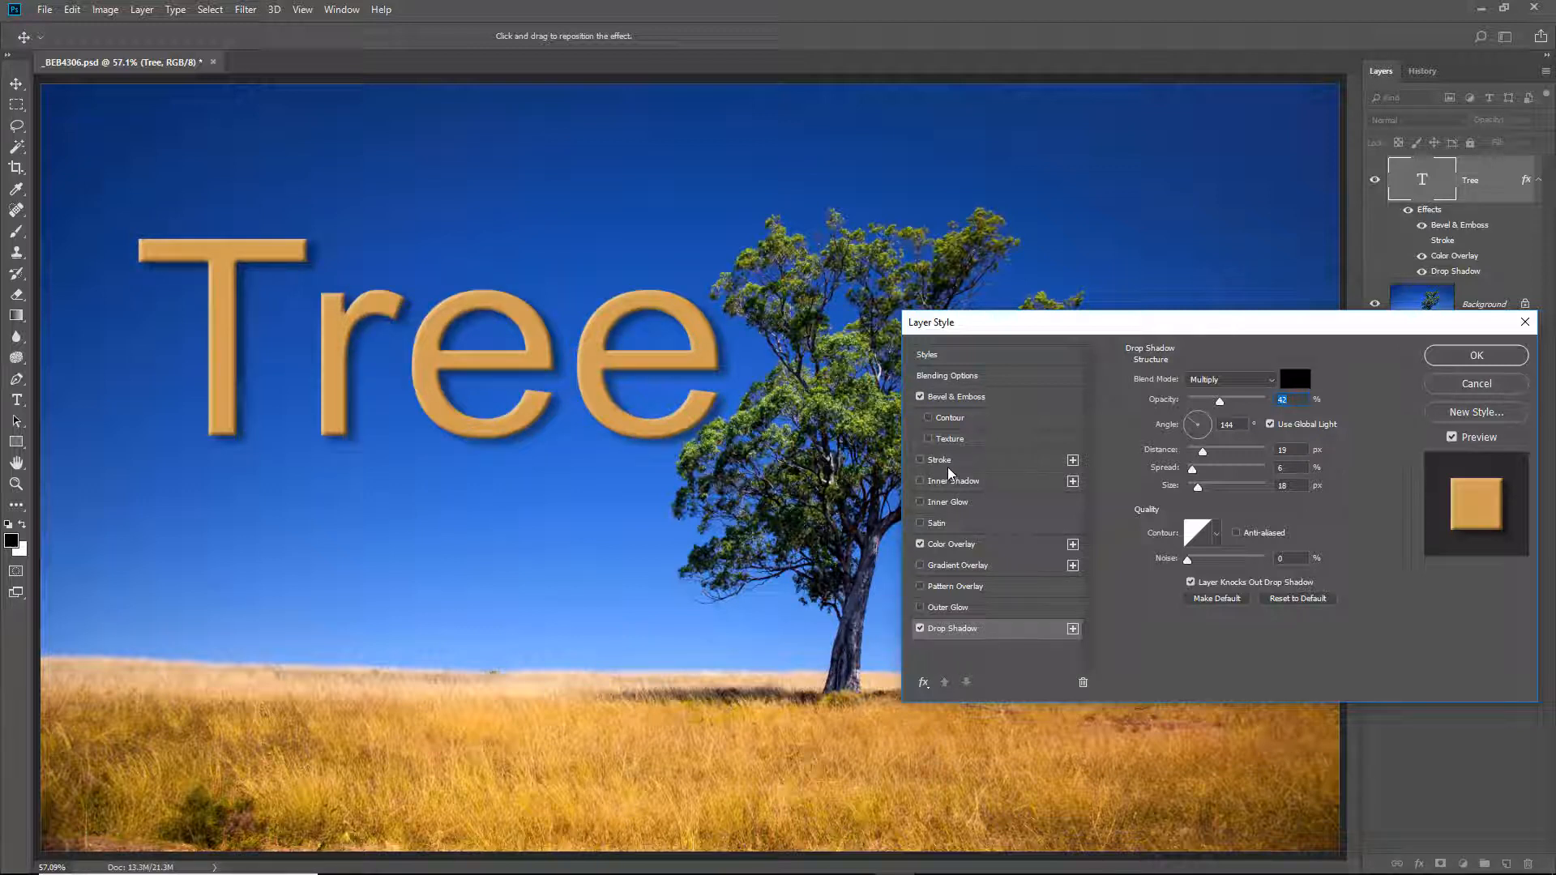
{"action": "left_click", "coordinate": [920, 458]}
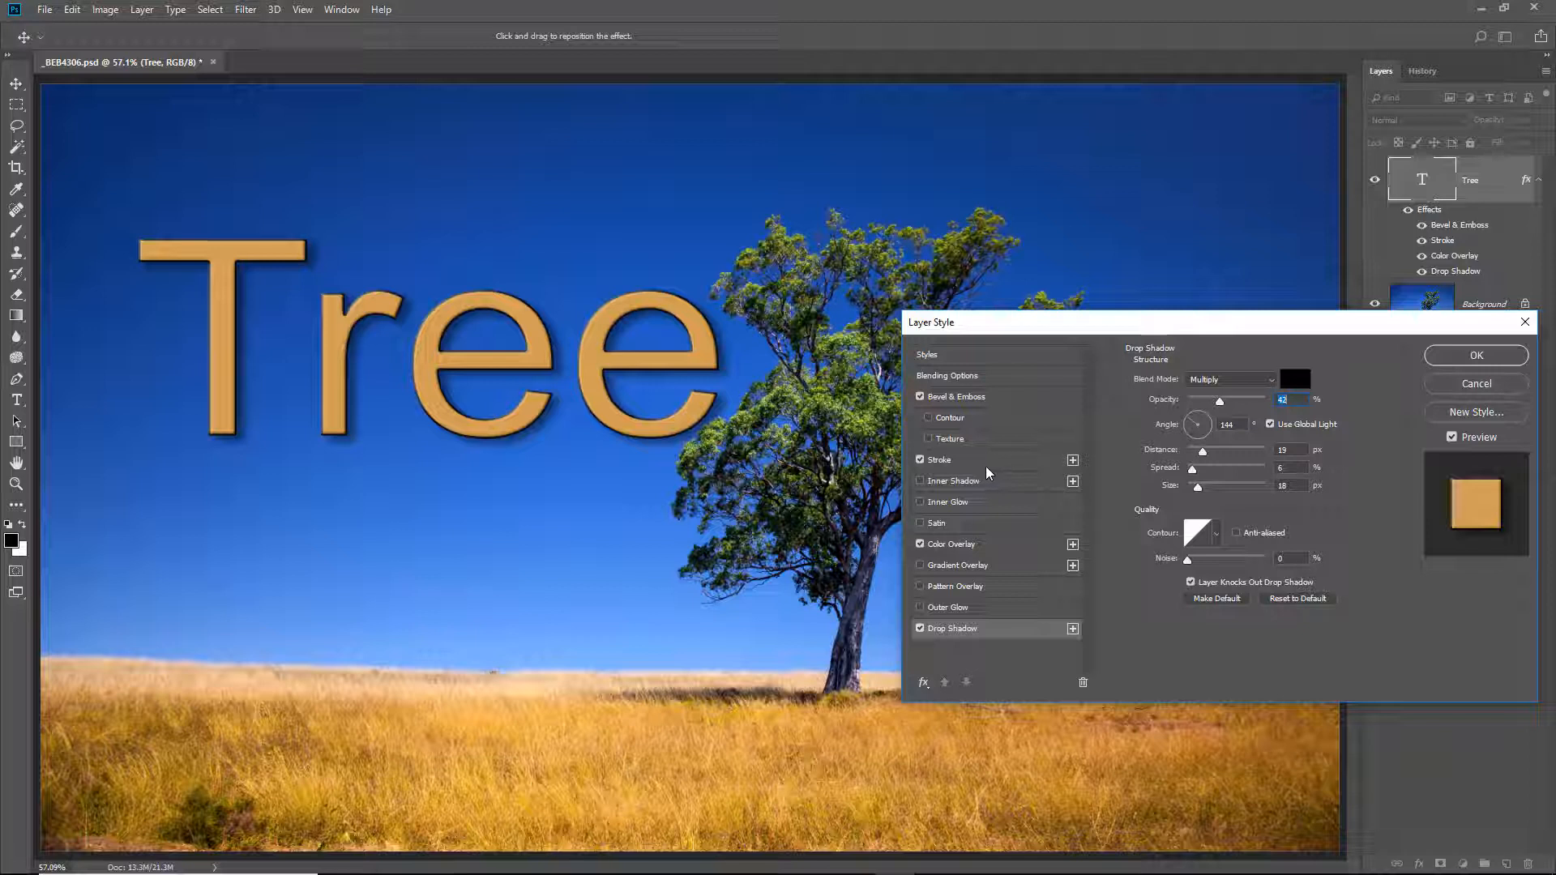
{"action": "left_click", "coordinate": [1472, 359]}
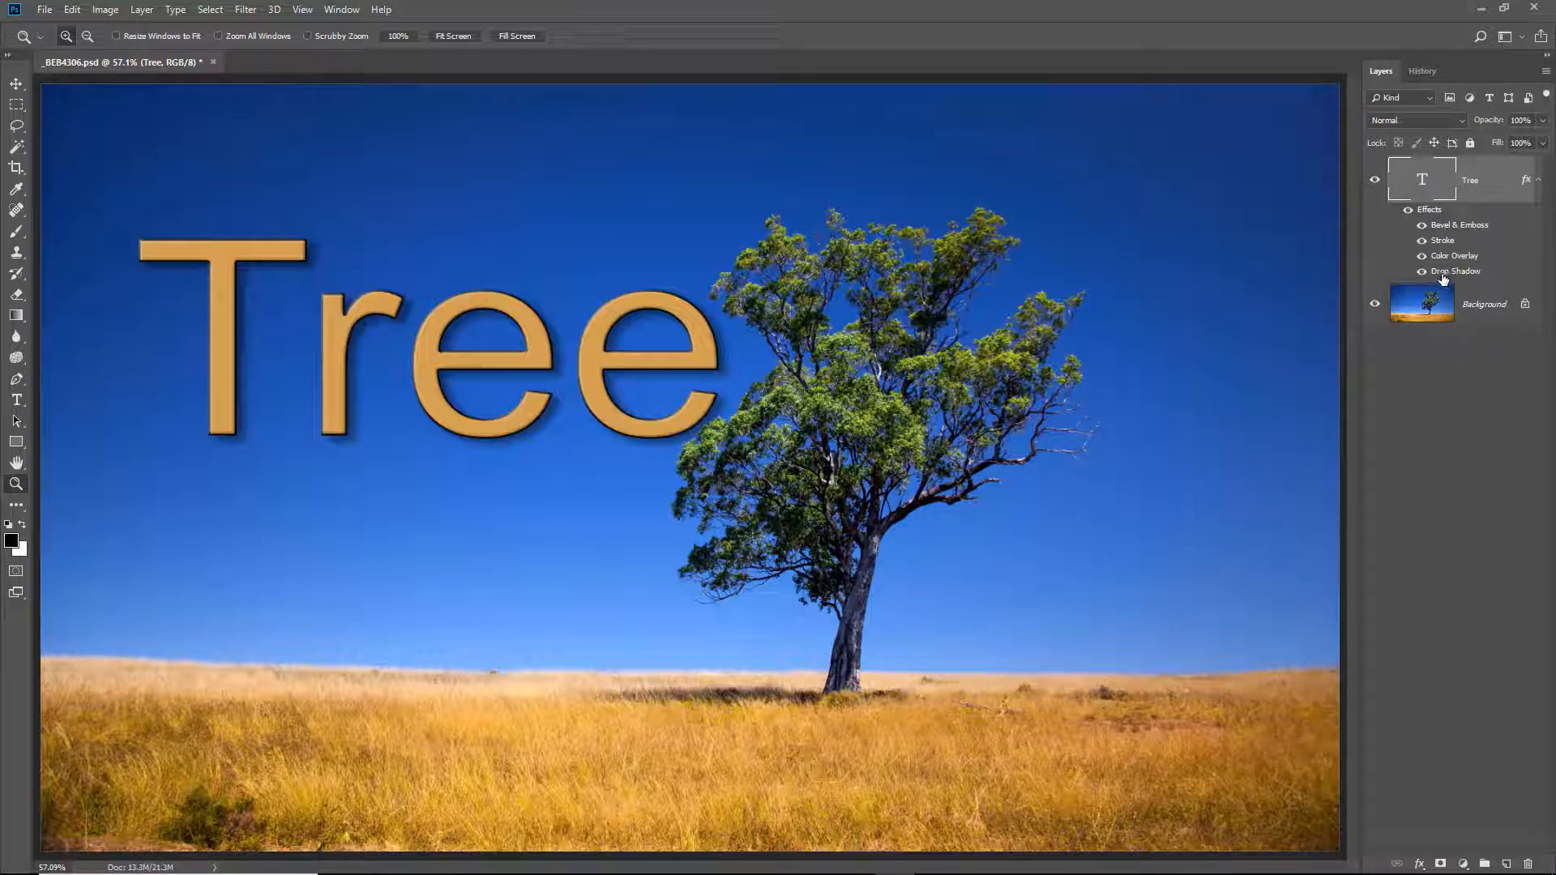
{"action": "left_click", "coordinate": [1538, 181]}
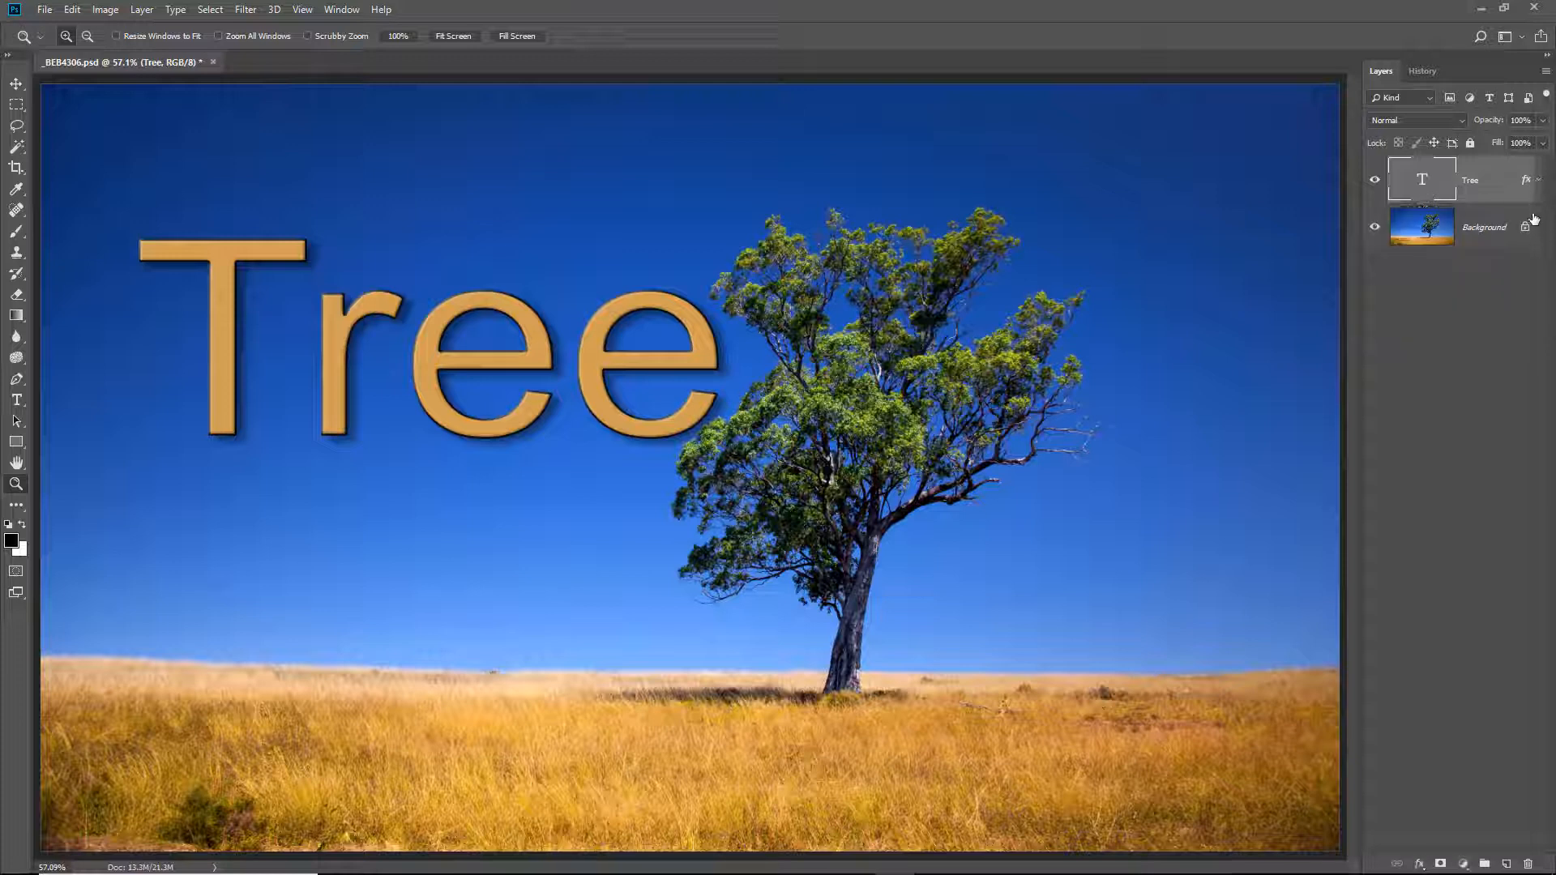
Duplicate the Tree text layer with its effects and place the copy directly below the original word.
{"action": "left_click", "coordinate": [1539, 182]}
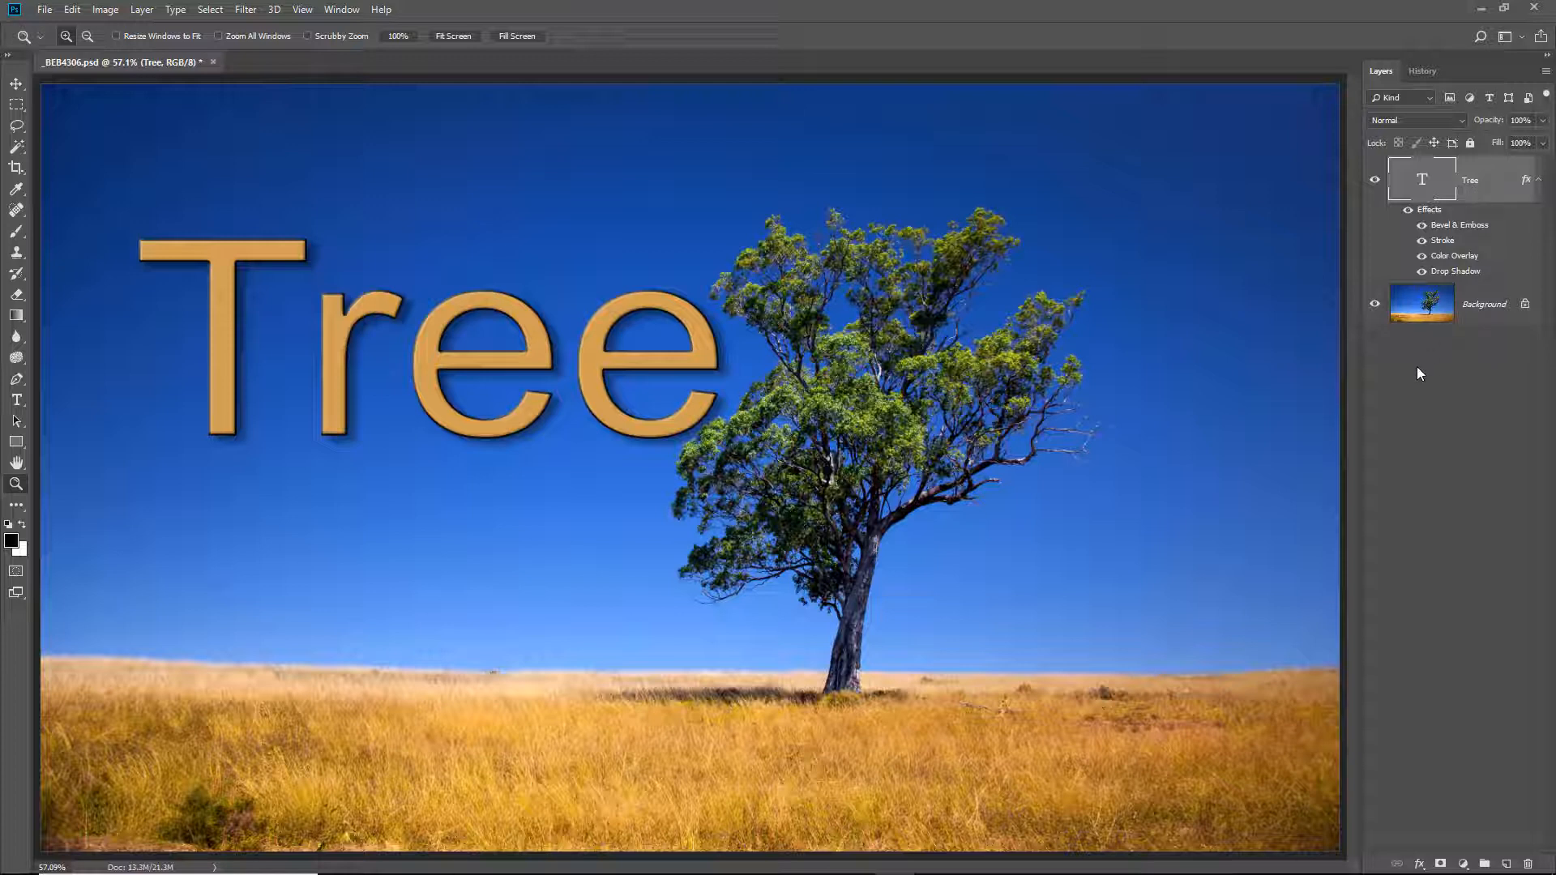
{"action": "key", "text": "ctrl+j"}
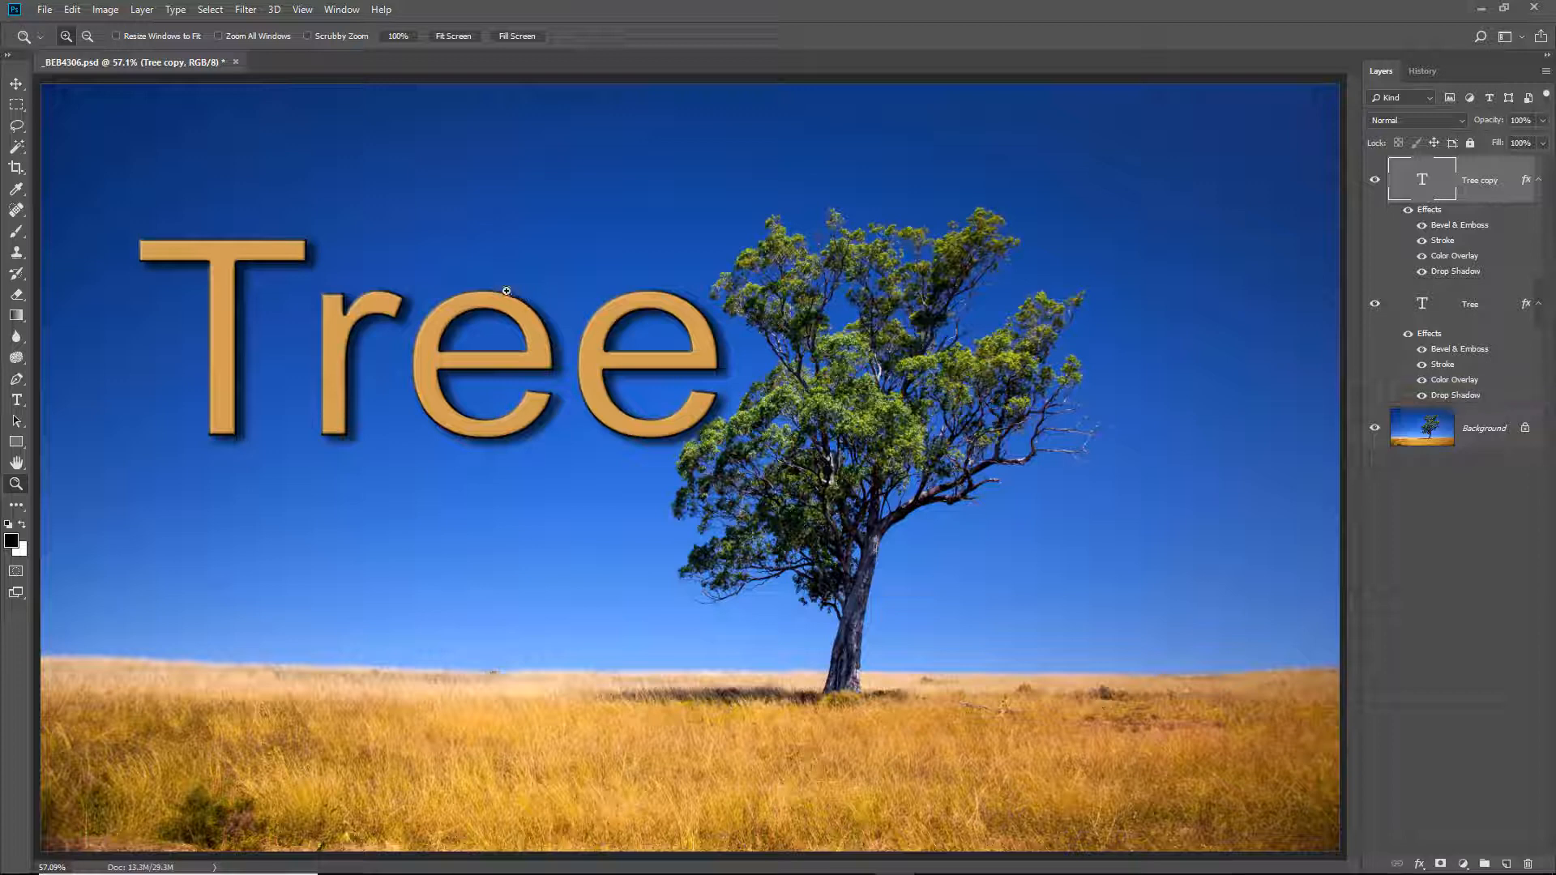
{"action": "left_click", "coordinate": [16, 83]}
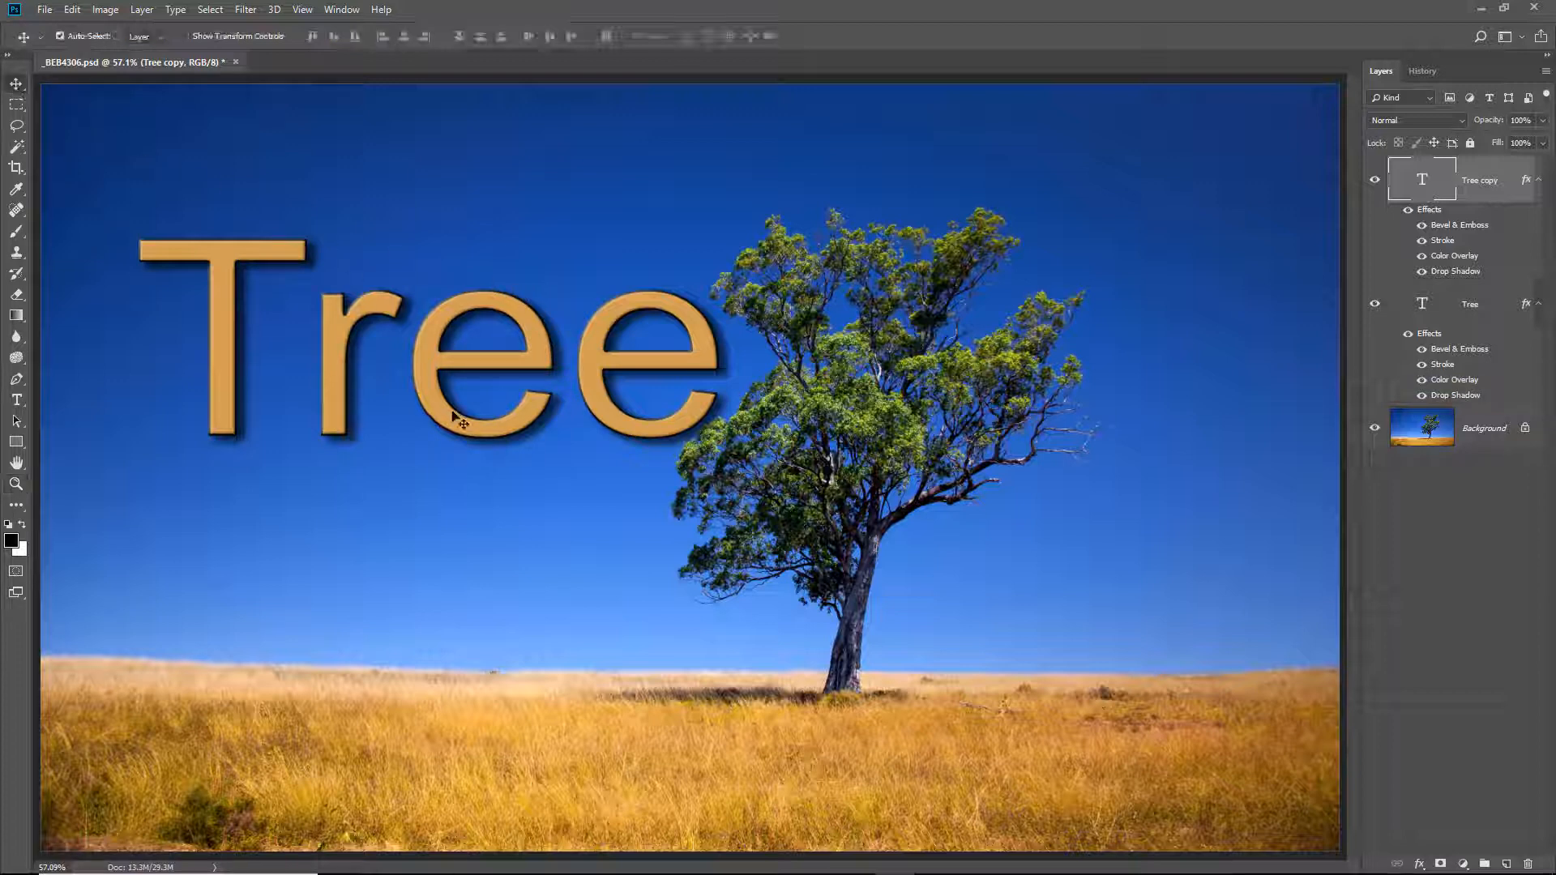
{"action": "left_click_drag", "start_coordinate": [452, 412], "coordinate": [436, 639]}
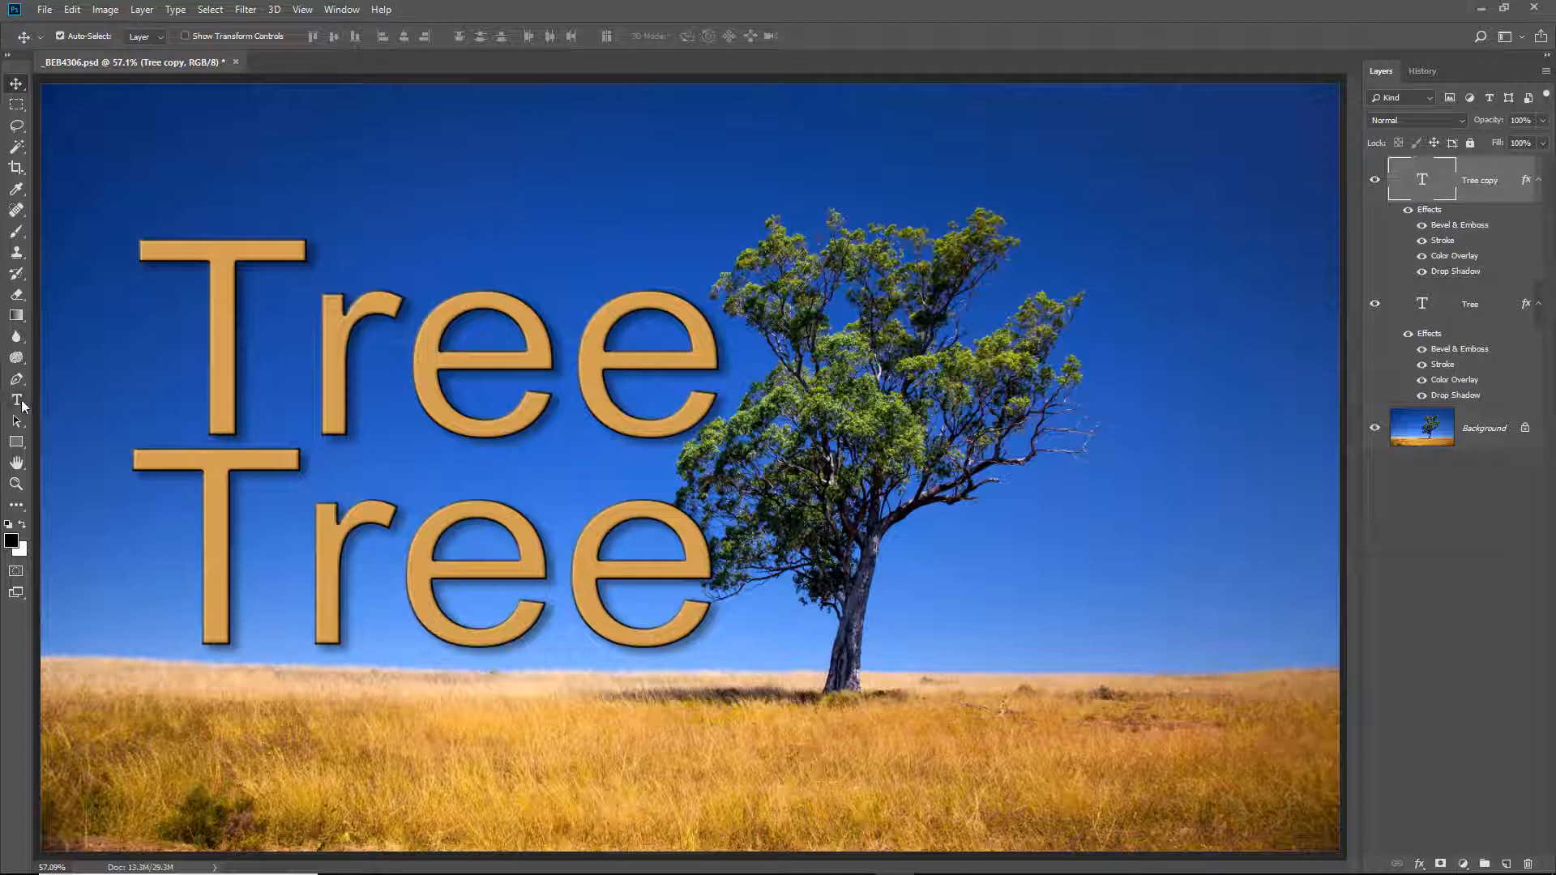
Replace the wording of the duplicated text with "Grass".
{"action": "left_click", "coordinate": [17, 400]}
{"action": "left_click_drag", "start_coordinate": [192, 551], "coordinate": [653, 566]}
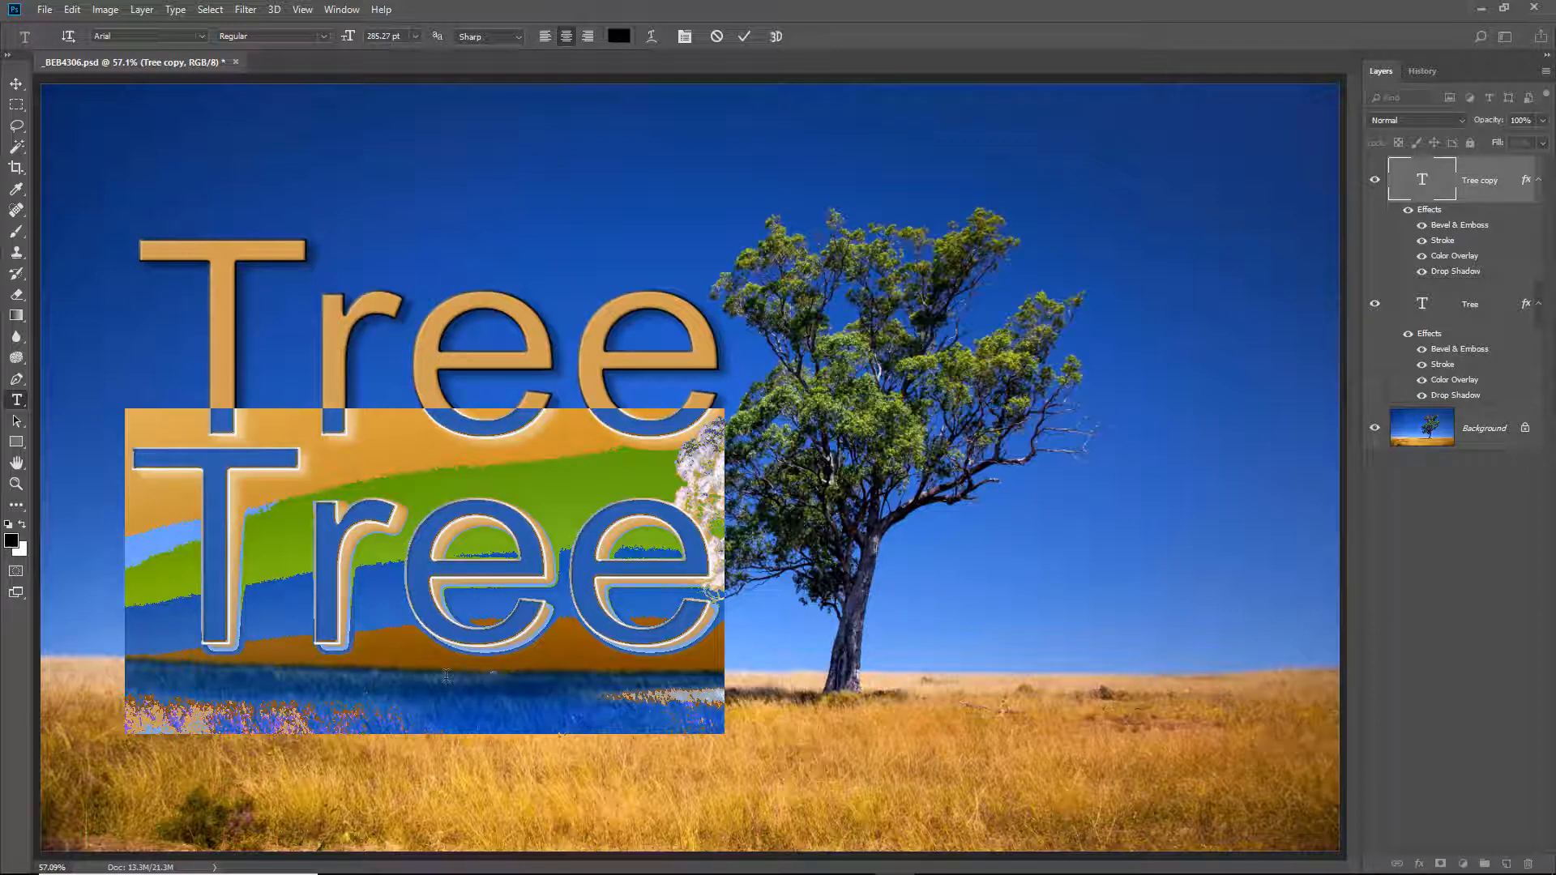
{"action": "type", "text": "Grass"}
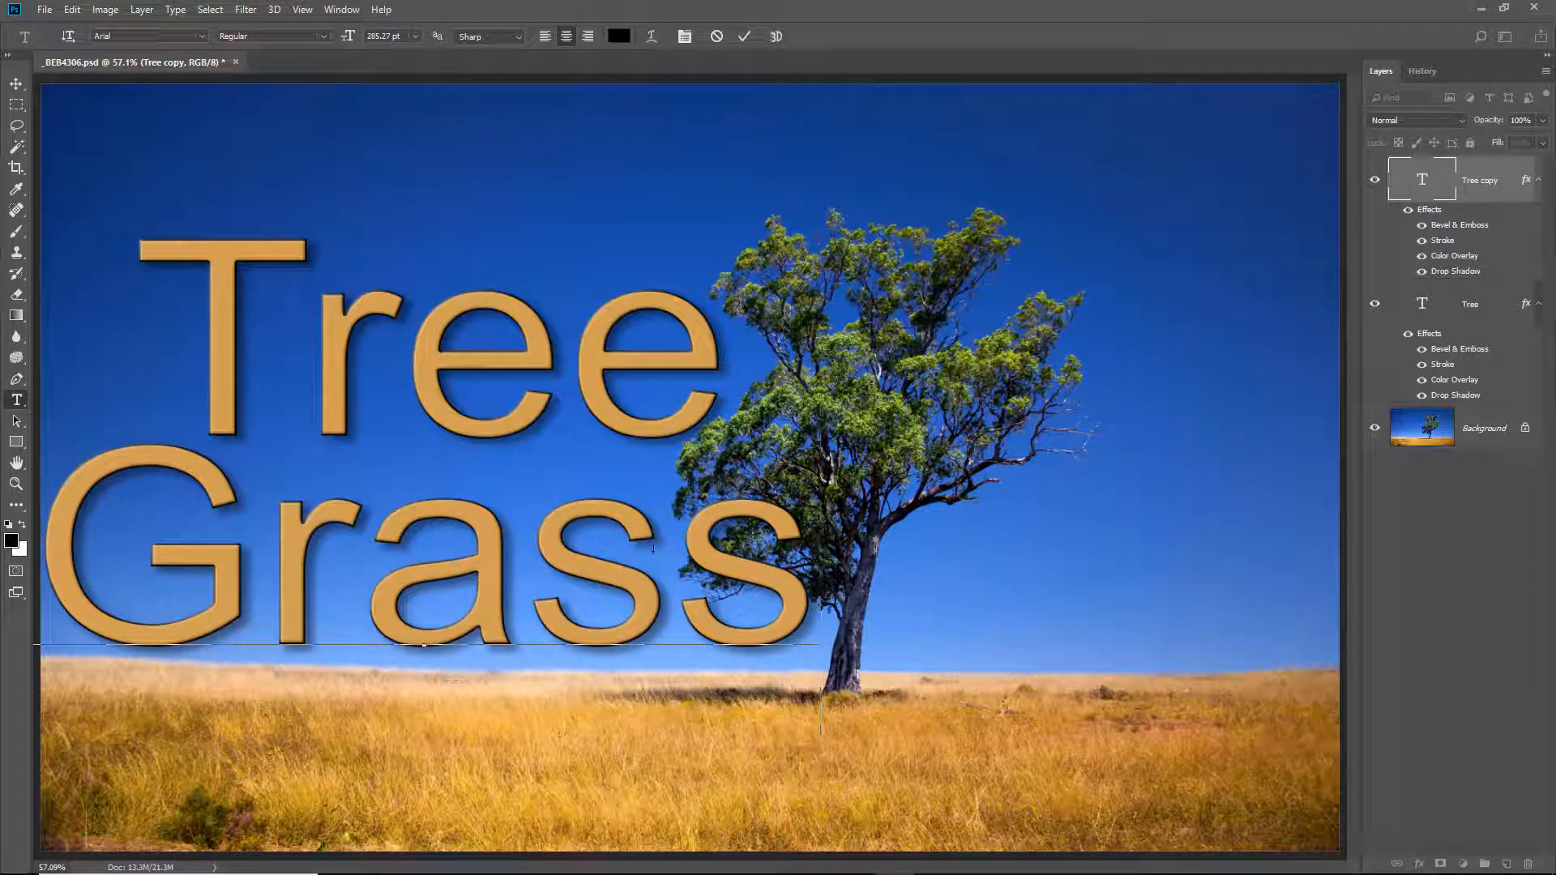
{"action": "left_click", "coordinate": [744, 36]}
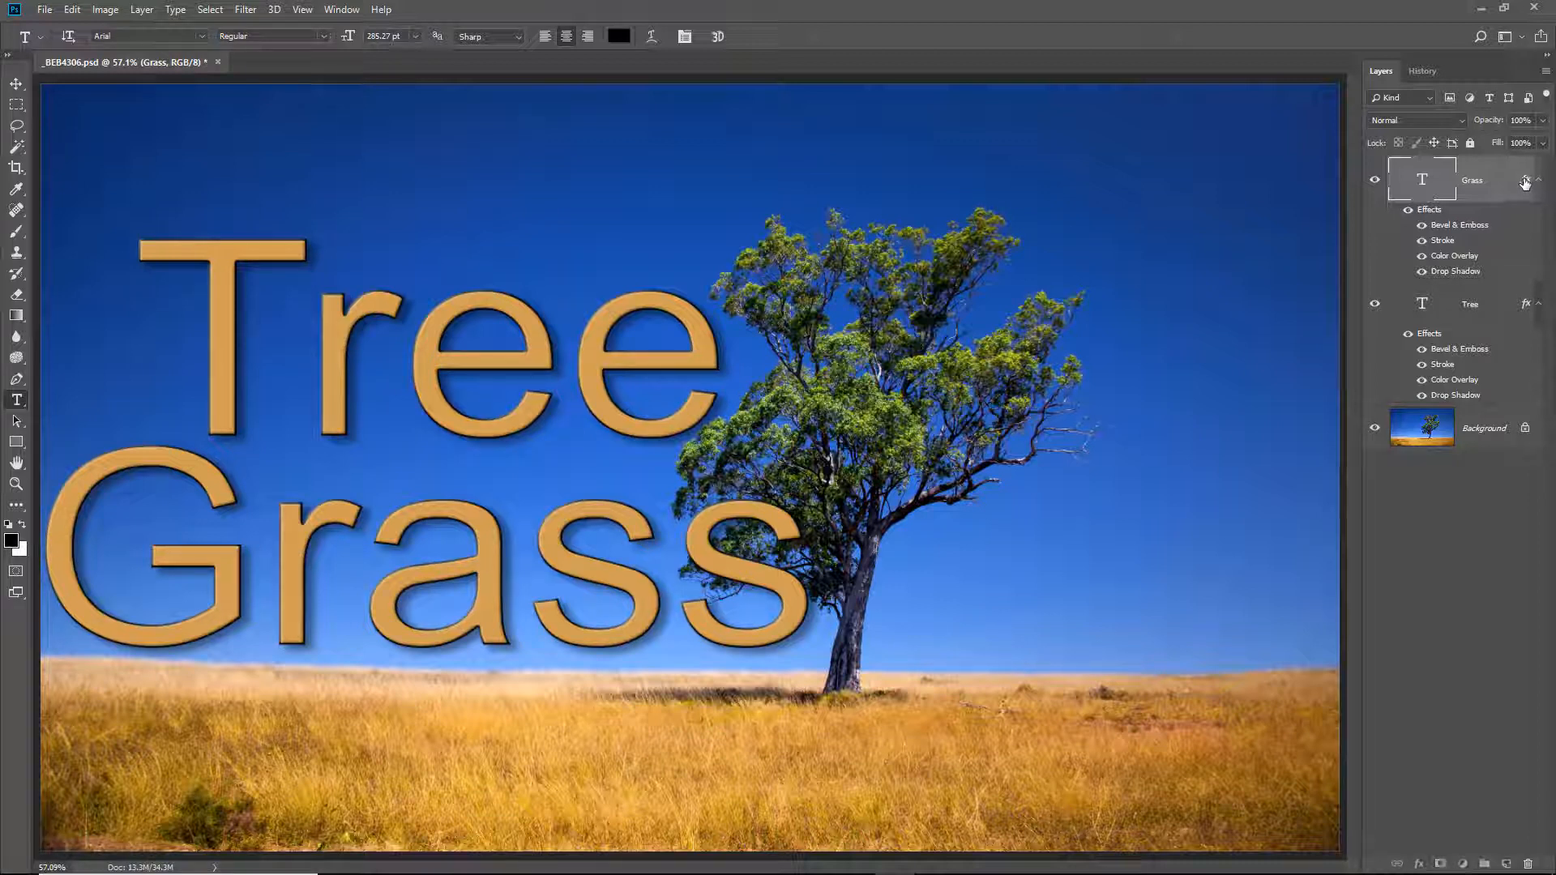
Remove all effects from the Grass layer and move the word down over the edge of the grass field.
{"action": "left_click_drag", "start_coordinate": [1526, 183], "coordinate": [1531, 862]}
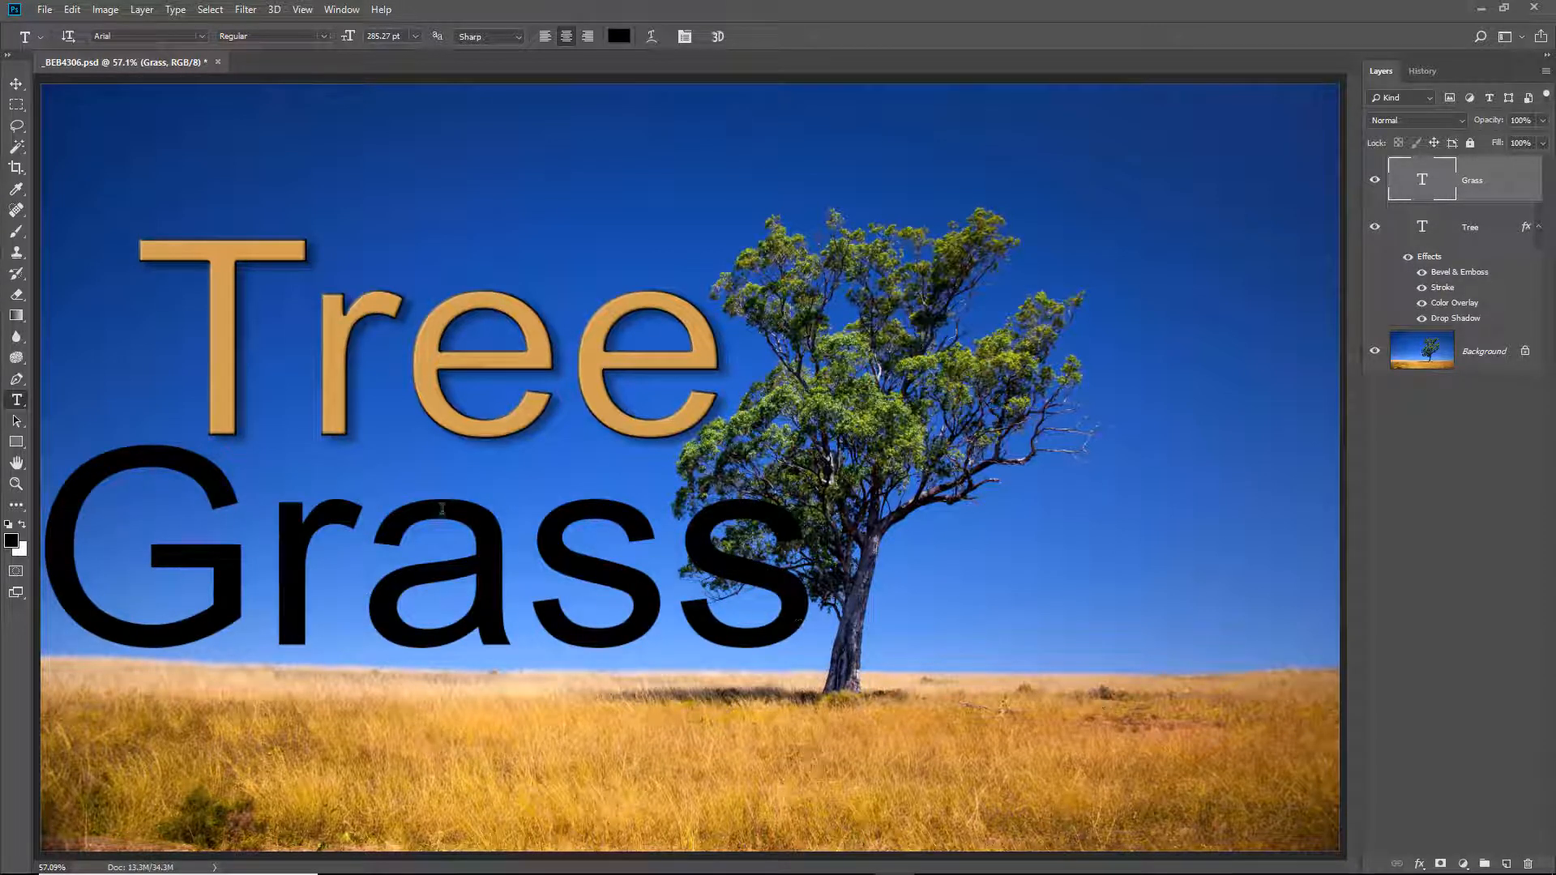
{"action": "left_click", "coordinate": [18, 86]}
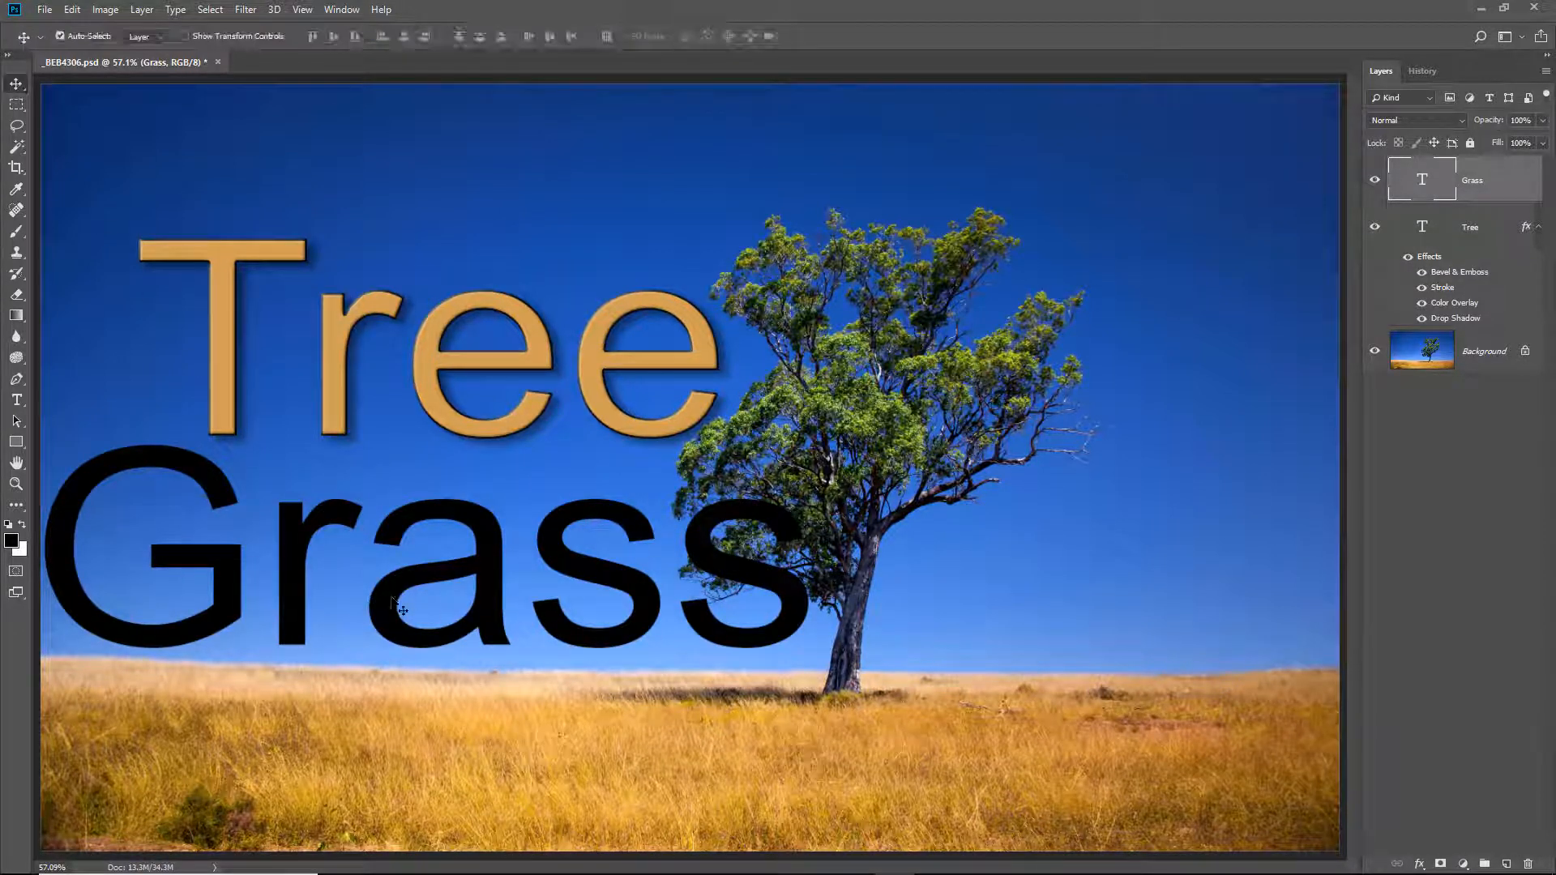
{"action": "left_click_drag", "start_coordinate": [402, 604], "coordinate": [437, 728]}
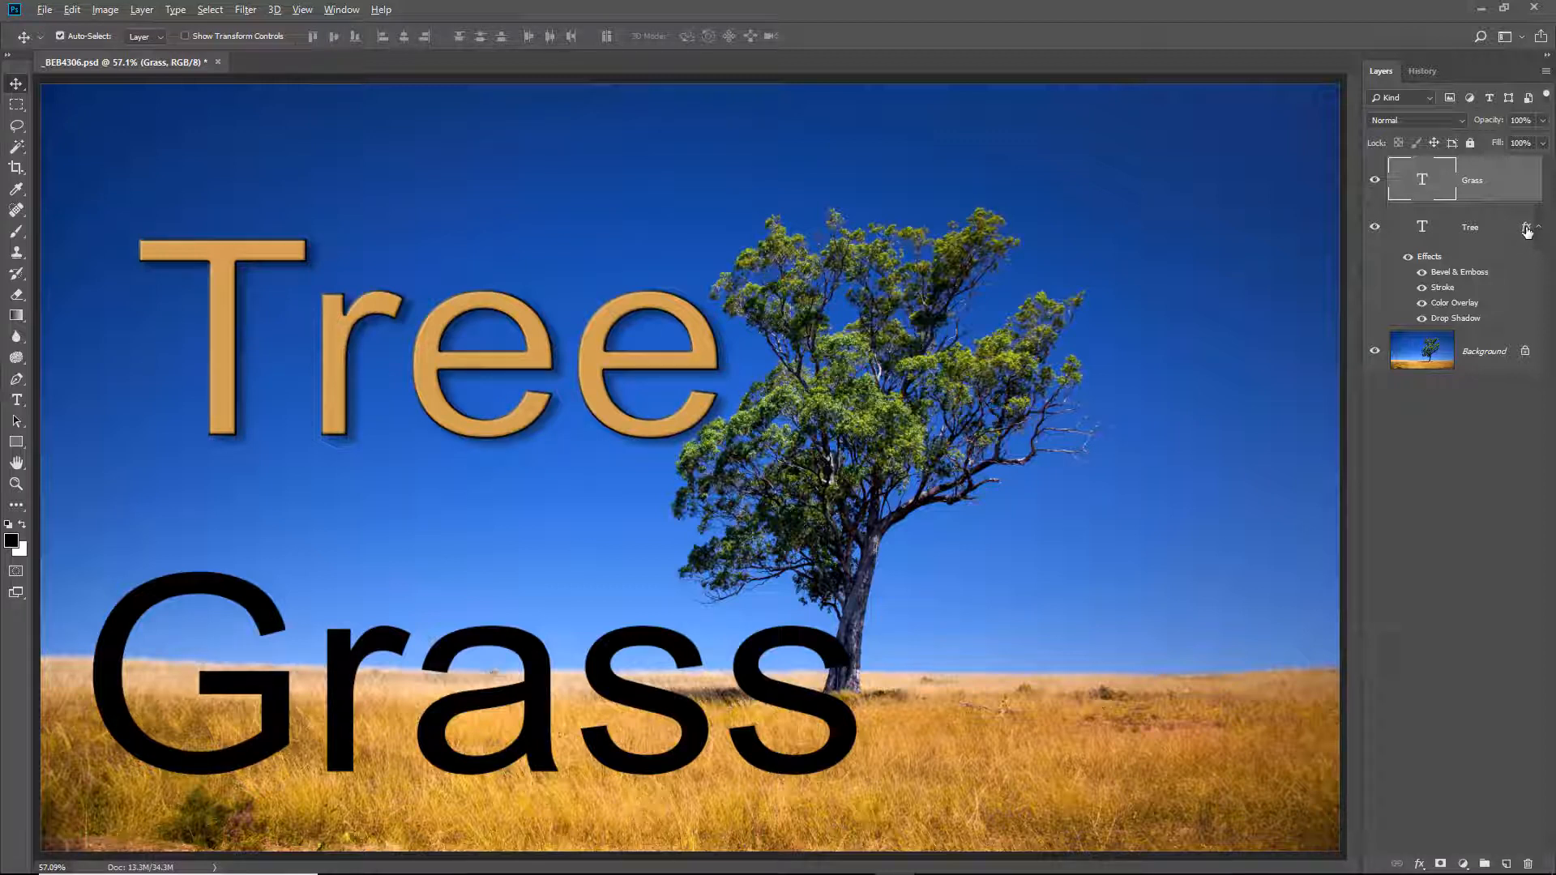
Transfer the Tree layer's effects to the Grass layer and delete the Grass layer.
{"action": "left_click_drag", "start_coordinate": [1527, 231], "coordinate": [1526, 180]}
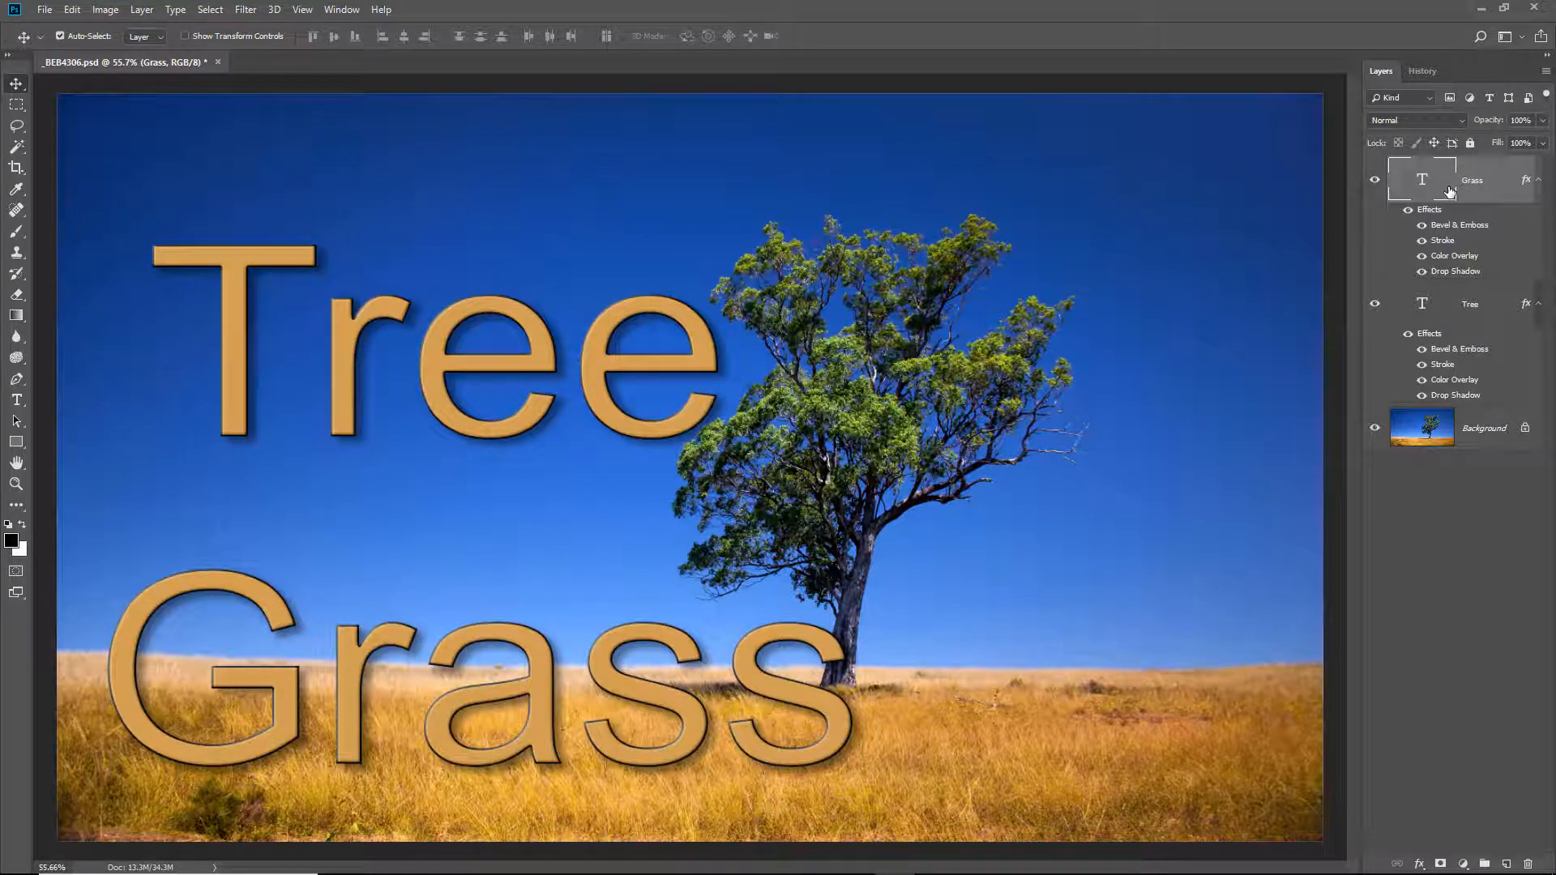
{"action": "key", "text": "Delete"}
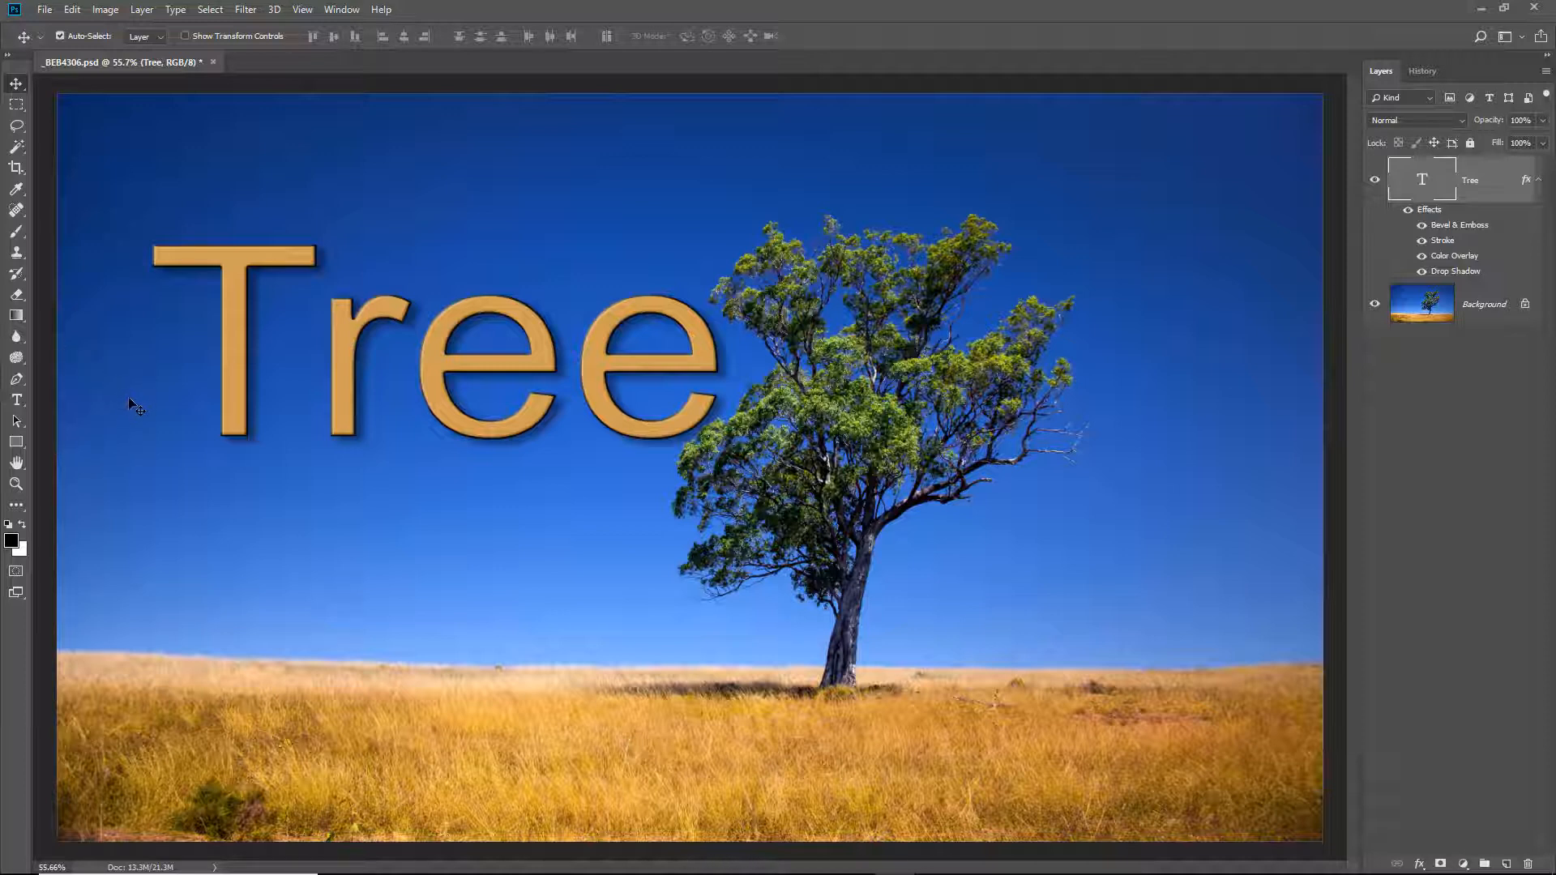
Warp the Tree text with the horizontal Arc style and move it across the upper part of the photo's tree.
{"action": "left_click", "coordinate": [16, 402]}
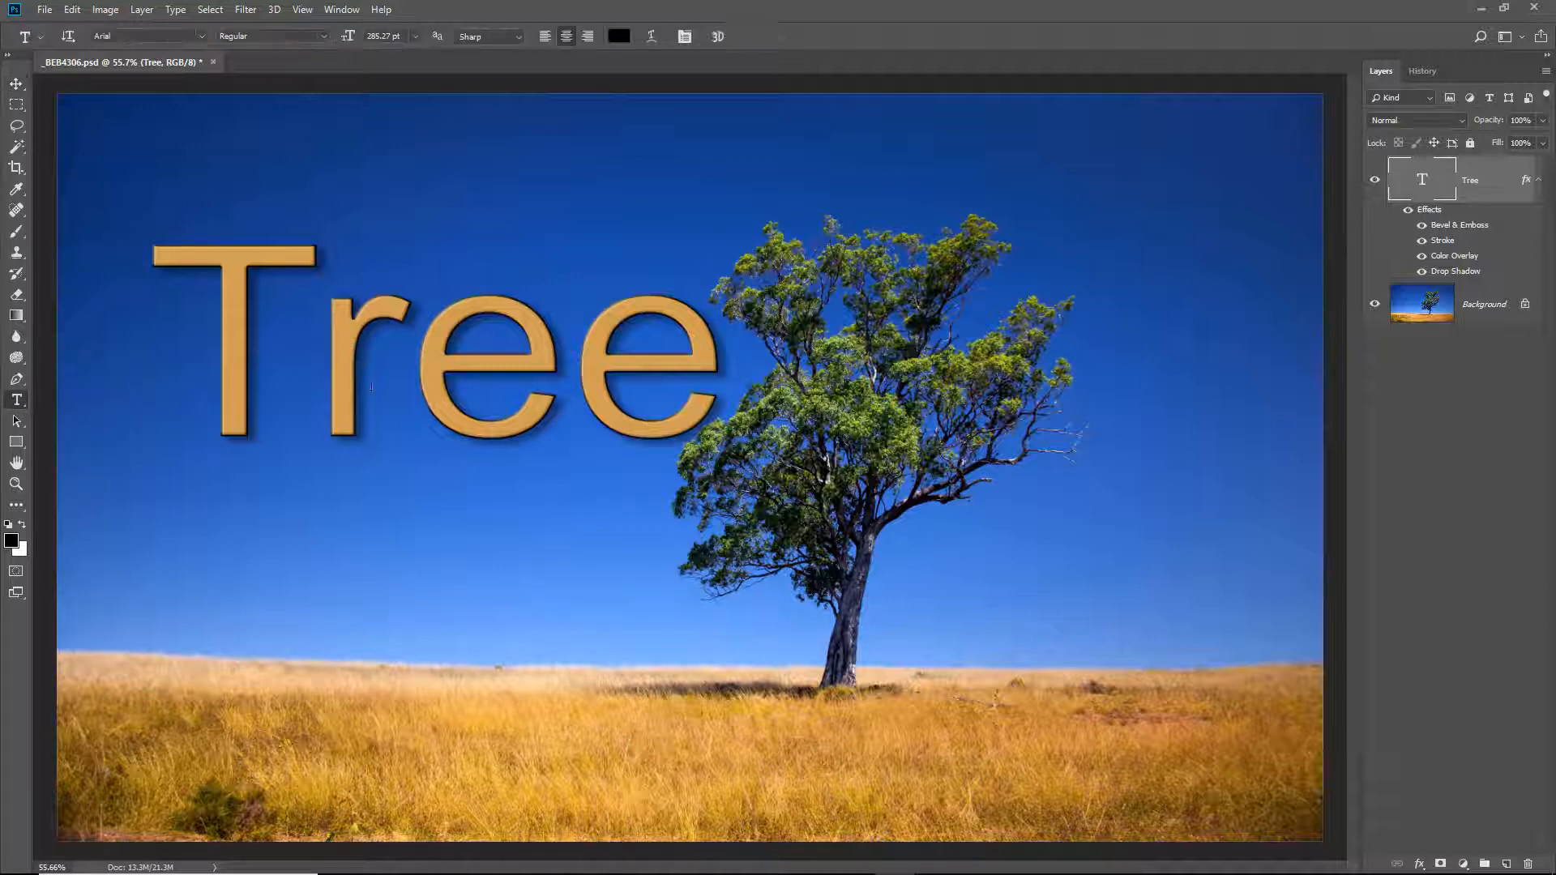
{"action": "left_click", "coordinate": [650, 36]}
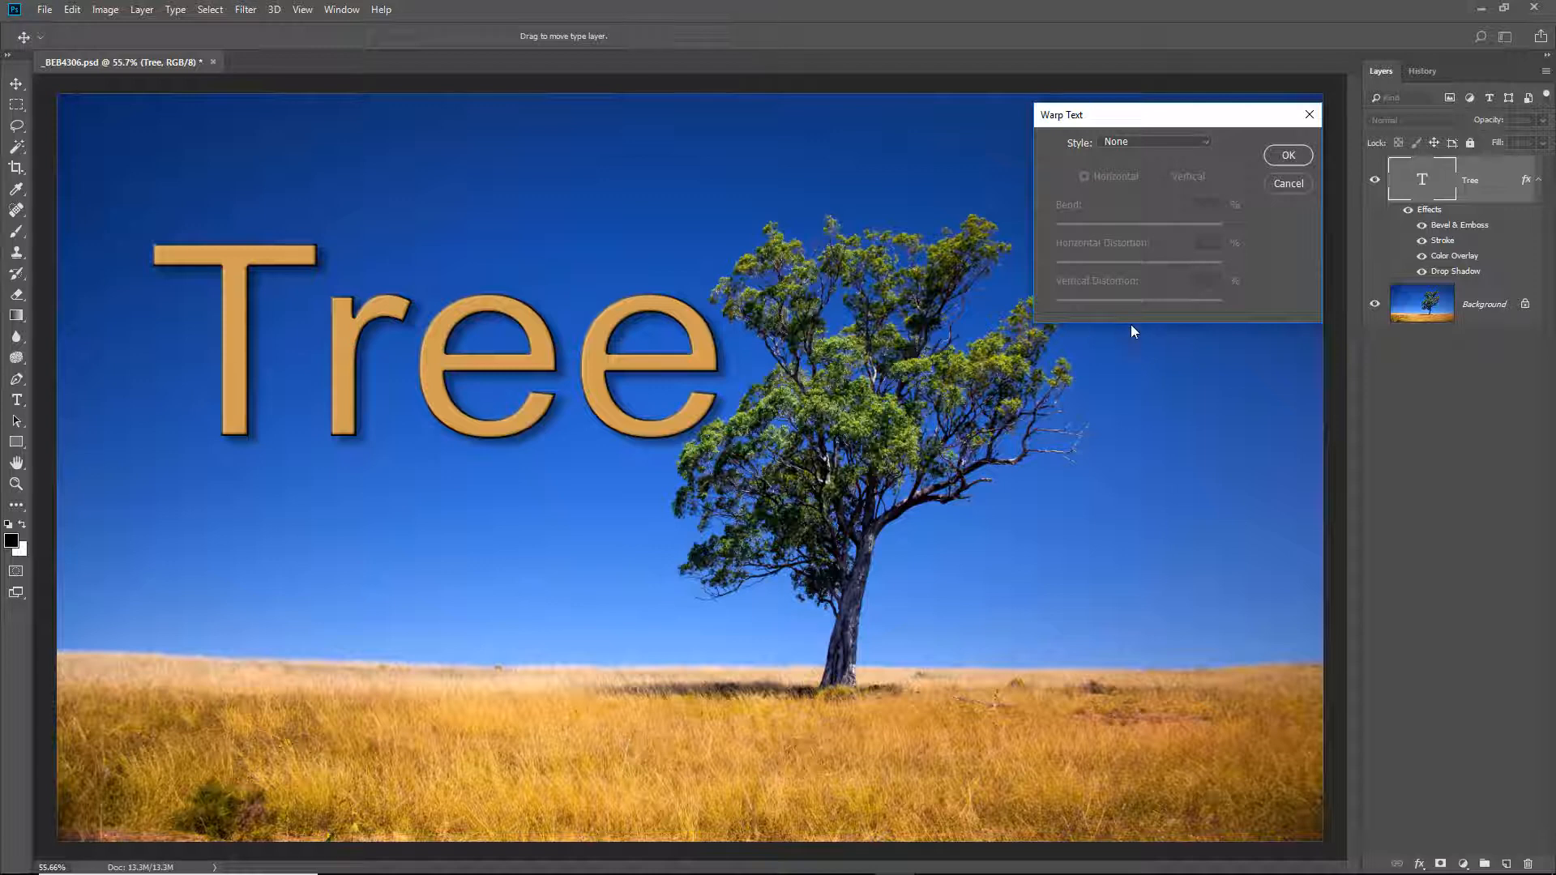
{"action": "left_click", "coordinate": [1206, 143]}
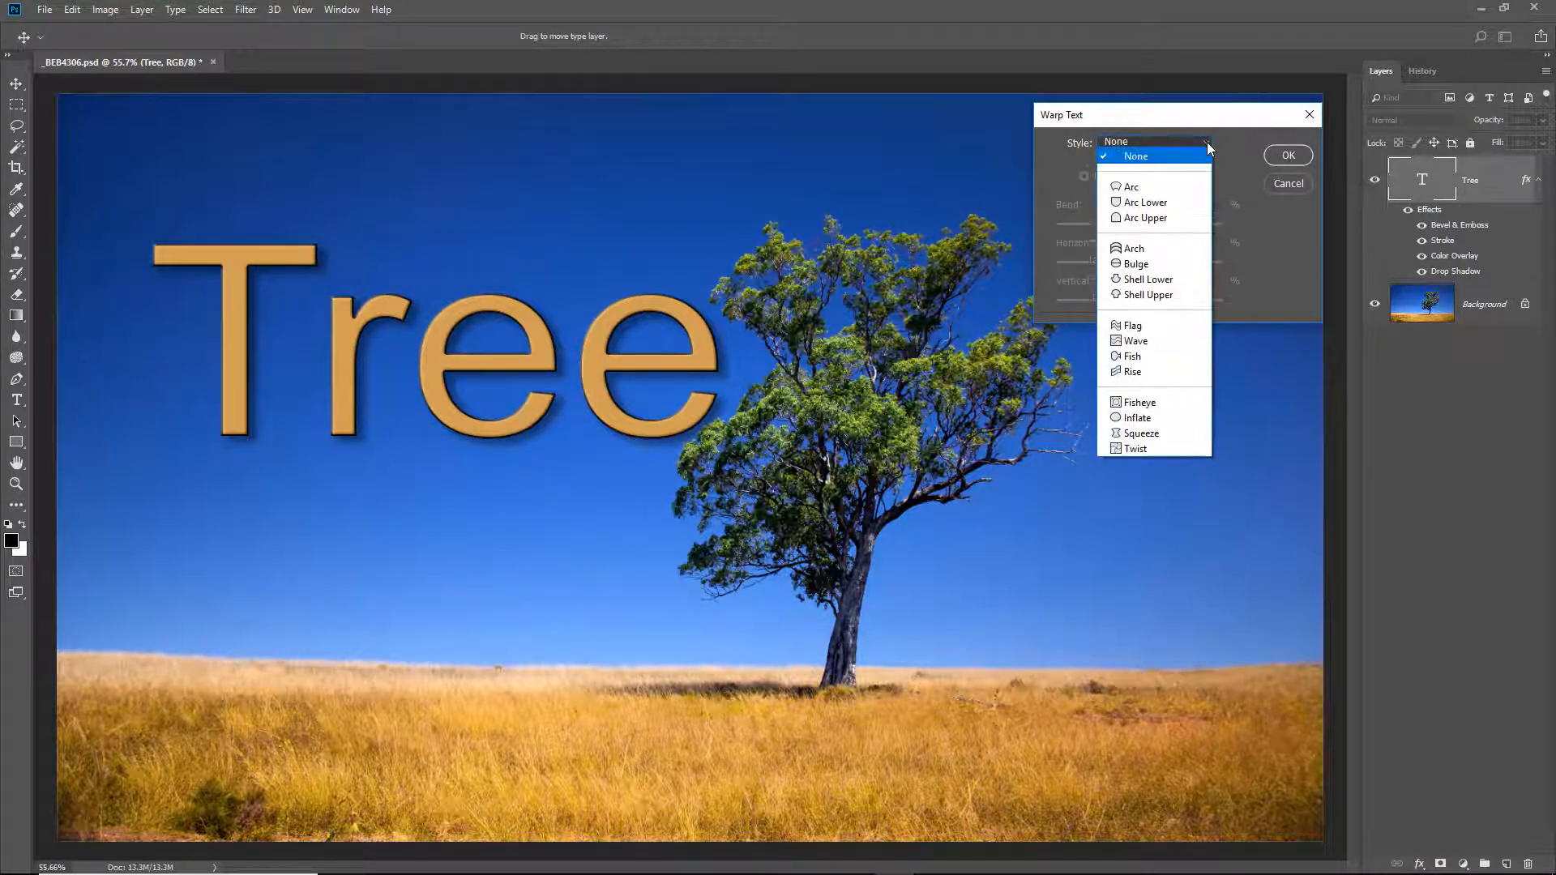
{"action": "left_click", "coordinate": [1174, 193]}
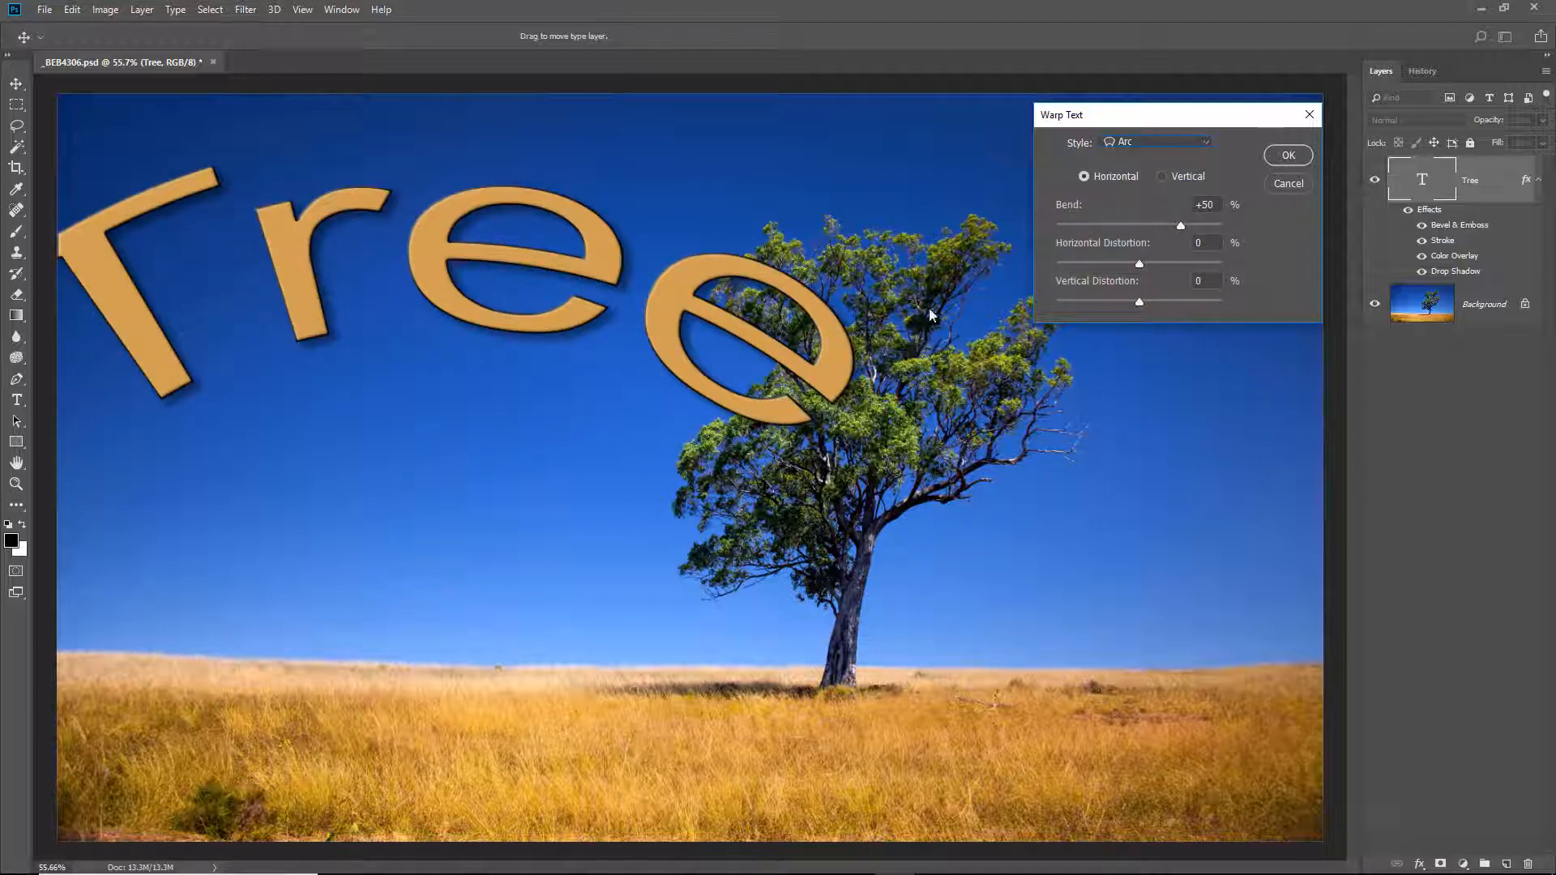
{"action": "left_click_drag", "start_coordinate": [506, 400], "coordinate": [916, 422]}
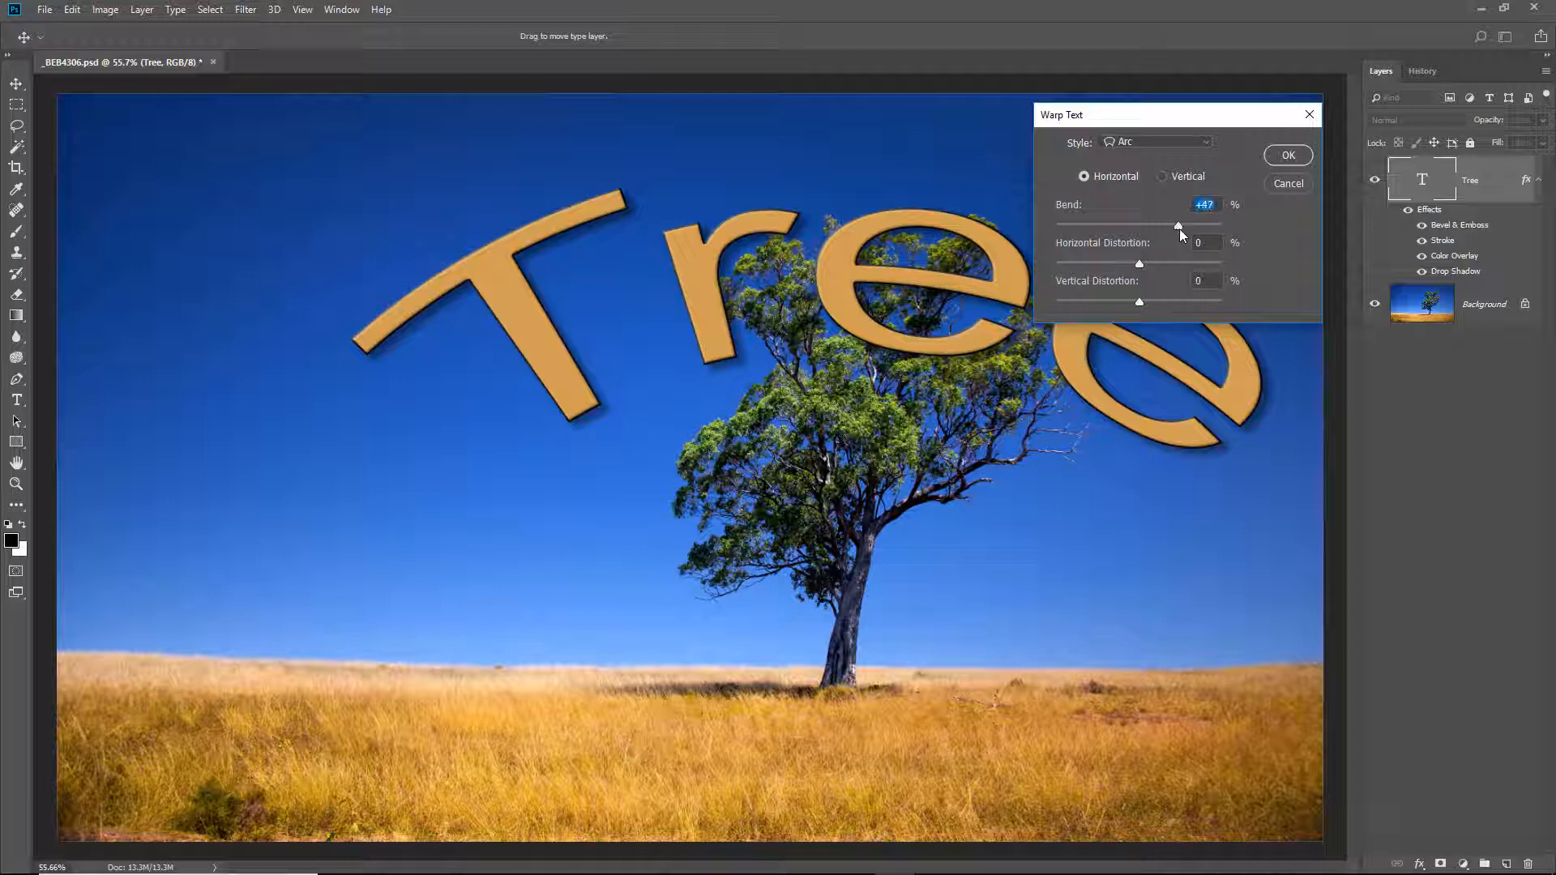
Apply the Arc warp with bend -67%, horizontal distortion -42% and vertical distortion +51%.
{"action": "left_click_drag", "start_coordinate": [1202, 229], "coordinate": [1103, 264]}
{"action": "left_click", "coordinate": [1144, 302]}
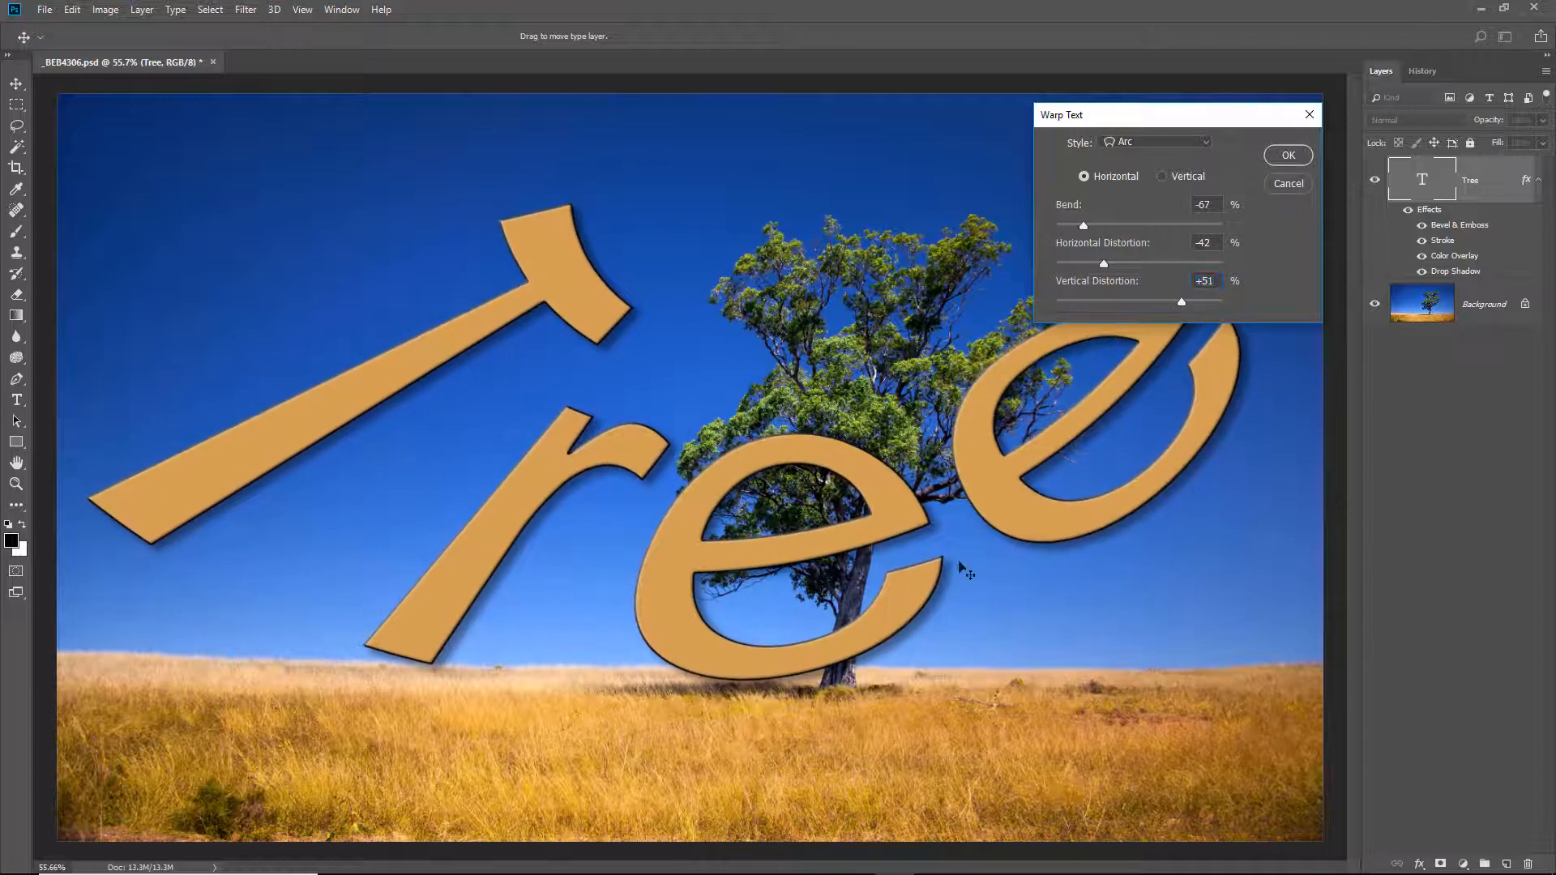
{"action": "left_click", "coordinate": [1289, 155]}
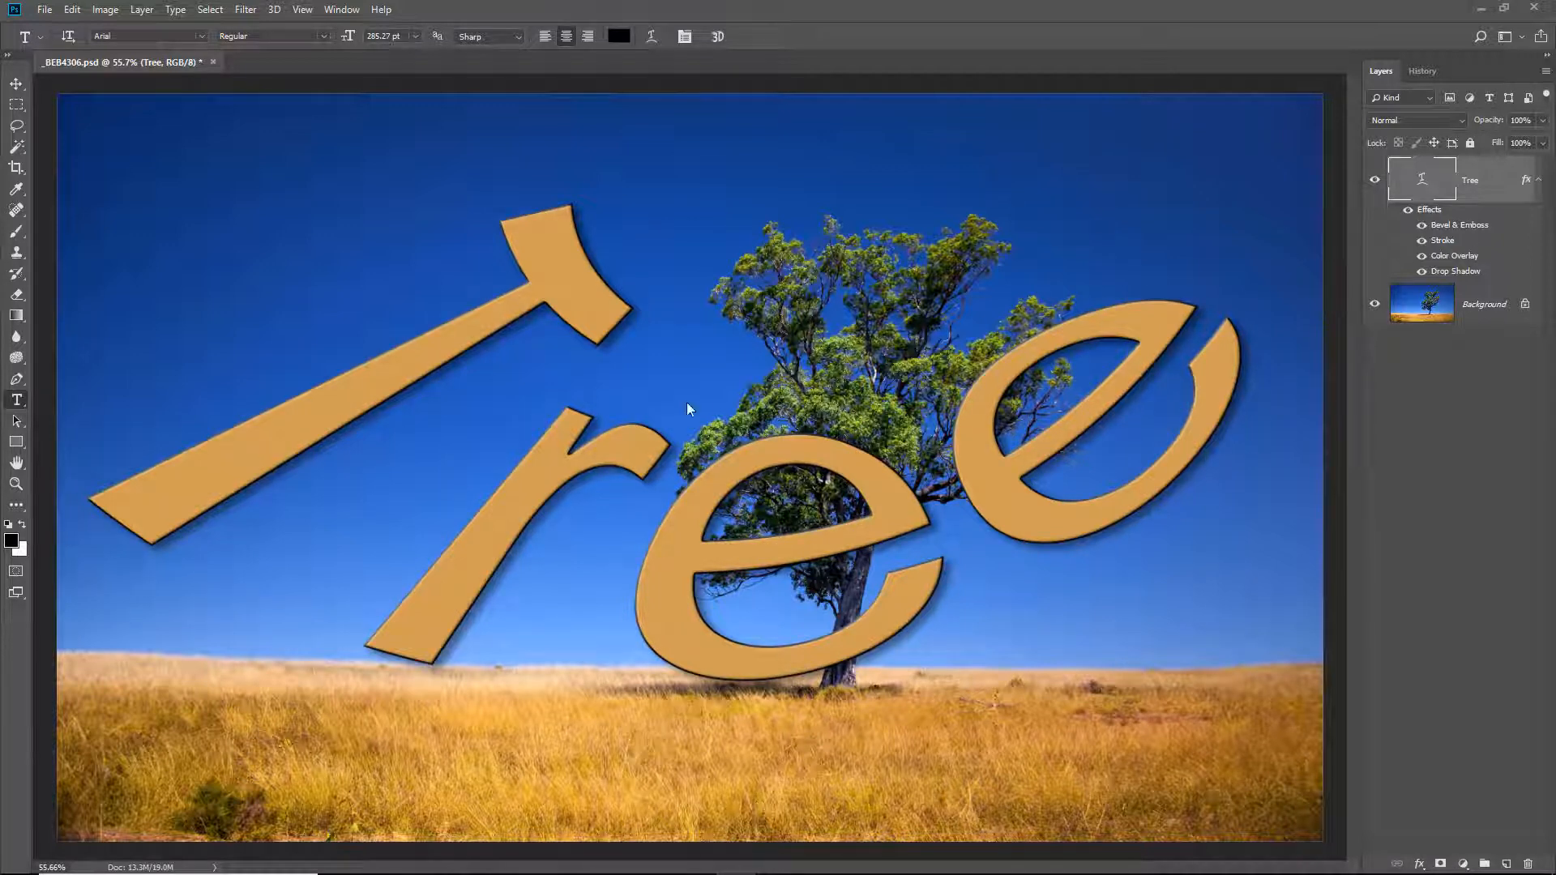
Check that the warped word is still selectable as text, and remove its warp by setting the style to None.
{"action": "left_click_drag", "start_coordinate": [311, 381], "coordinate": [1076, 409]}
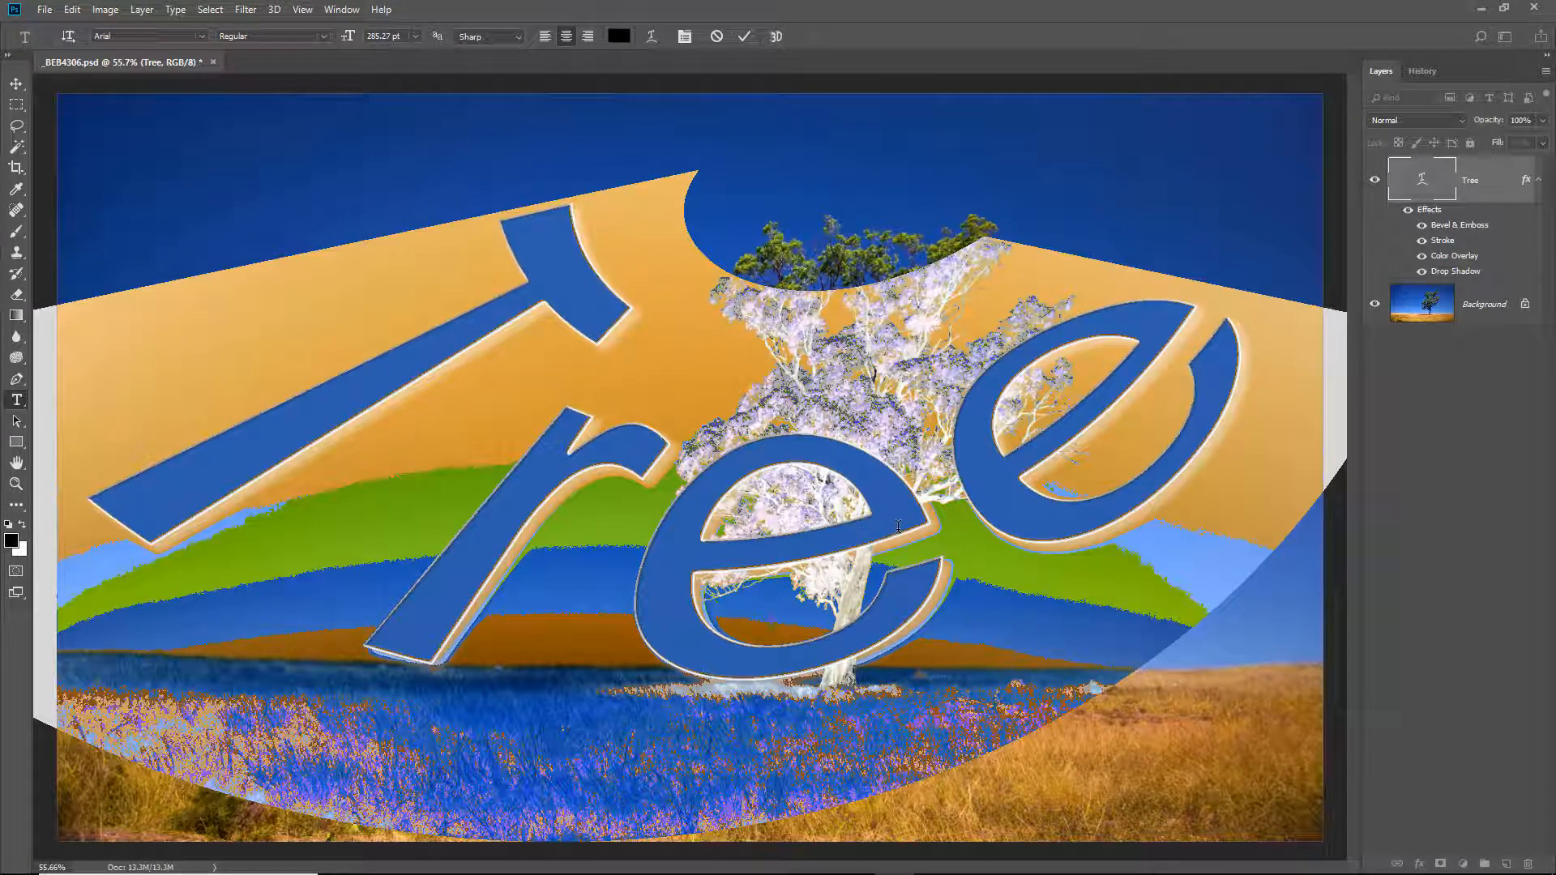
{"action": "left_click", "coordinate": [739, 39]}
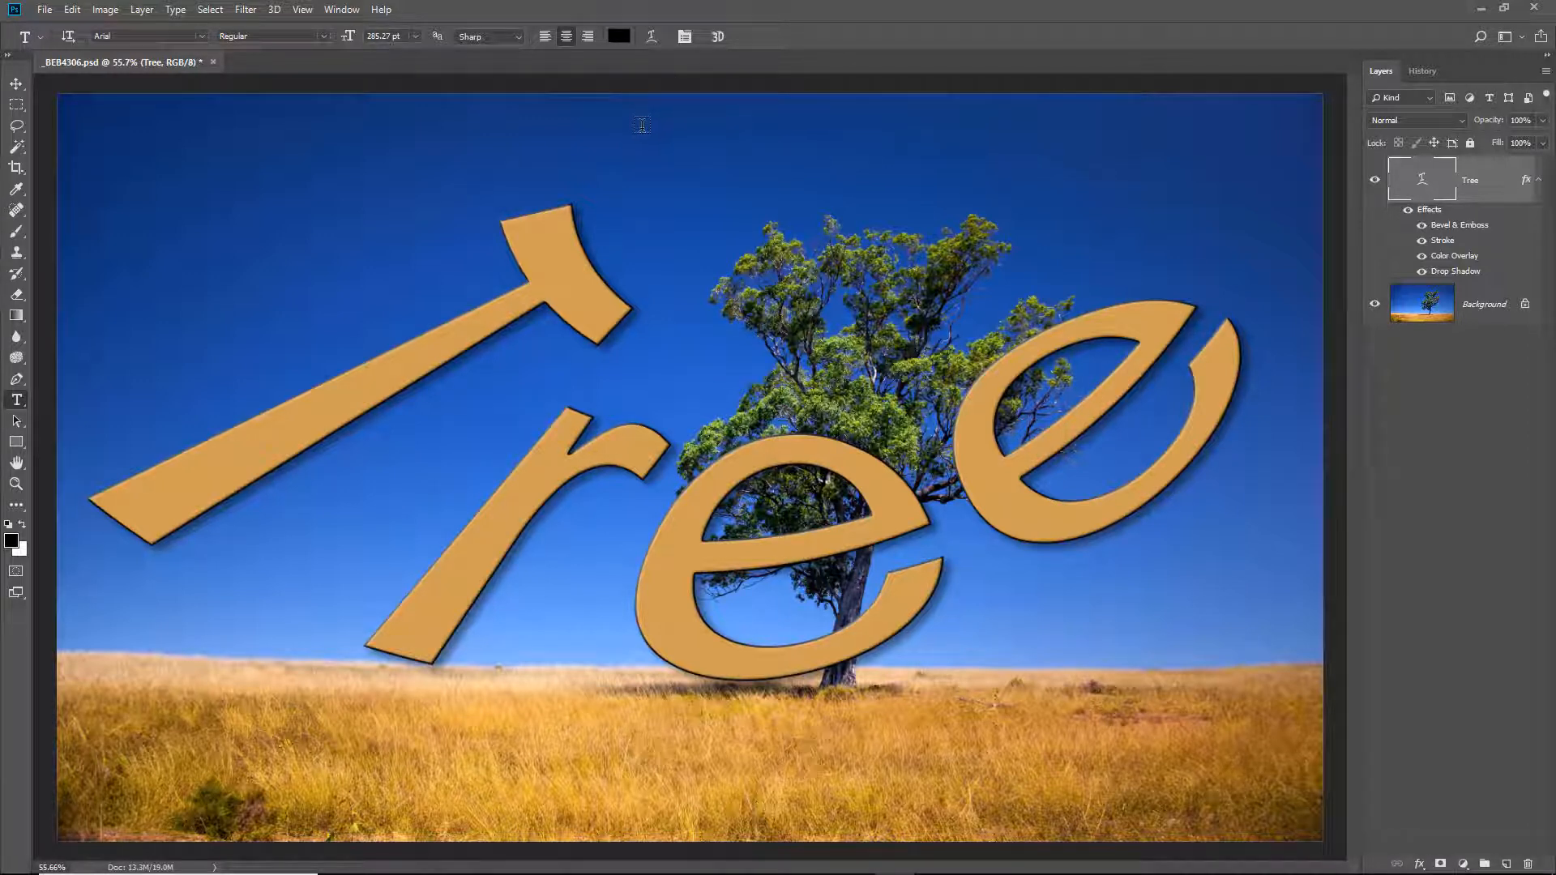
{"action": "left_click", "coordinate": [650, 36]}
{"action": "left_click", "coordinate": [1204, 142]}
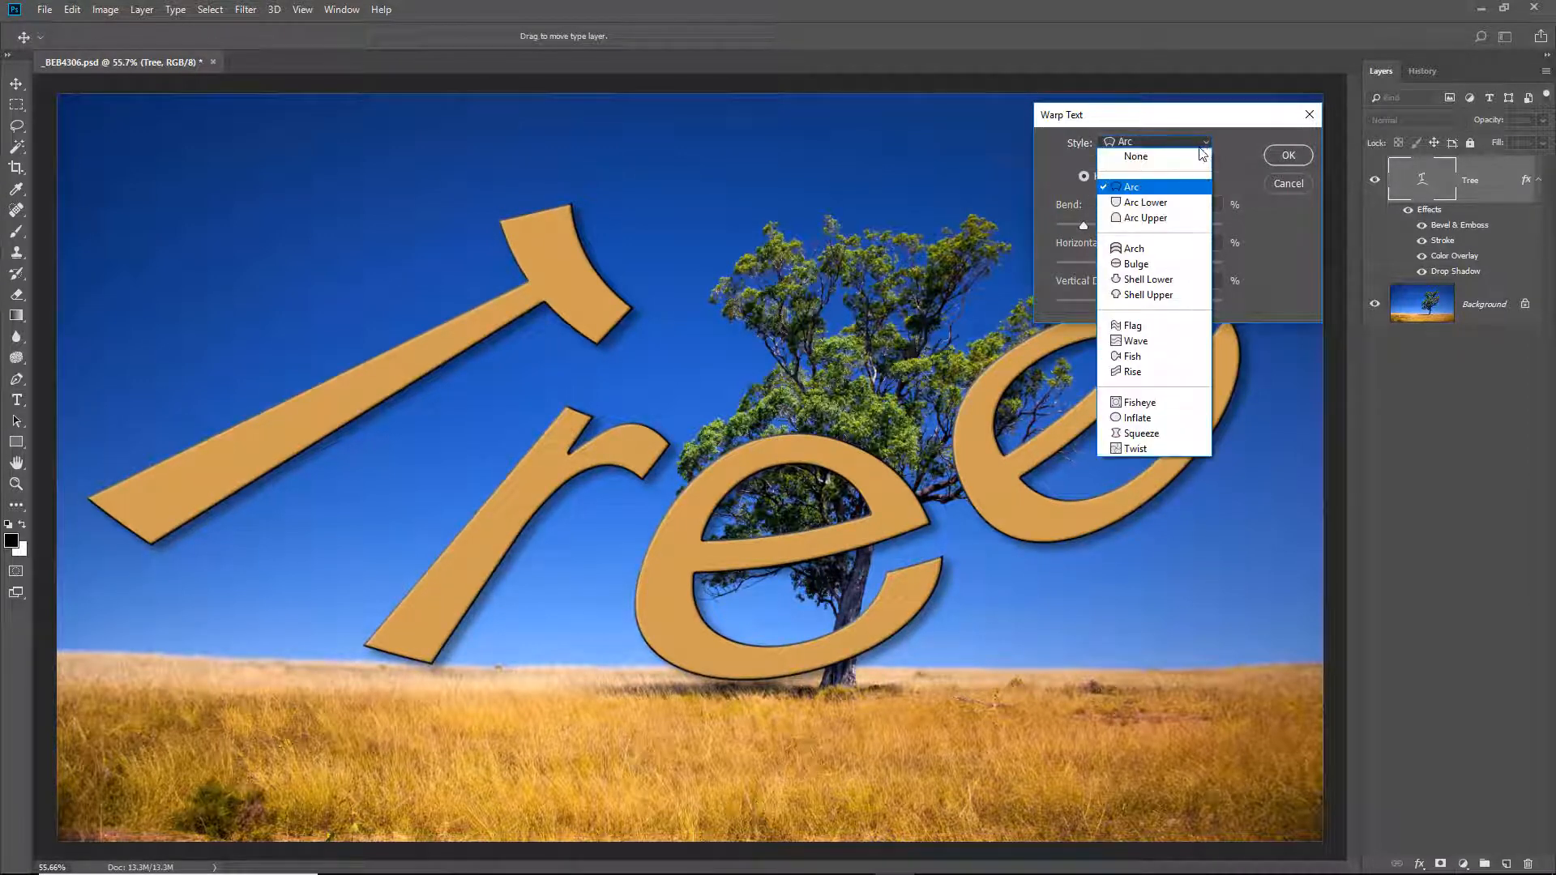
{"action": "left_click", "coordinate": [1165, 157]}
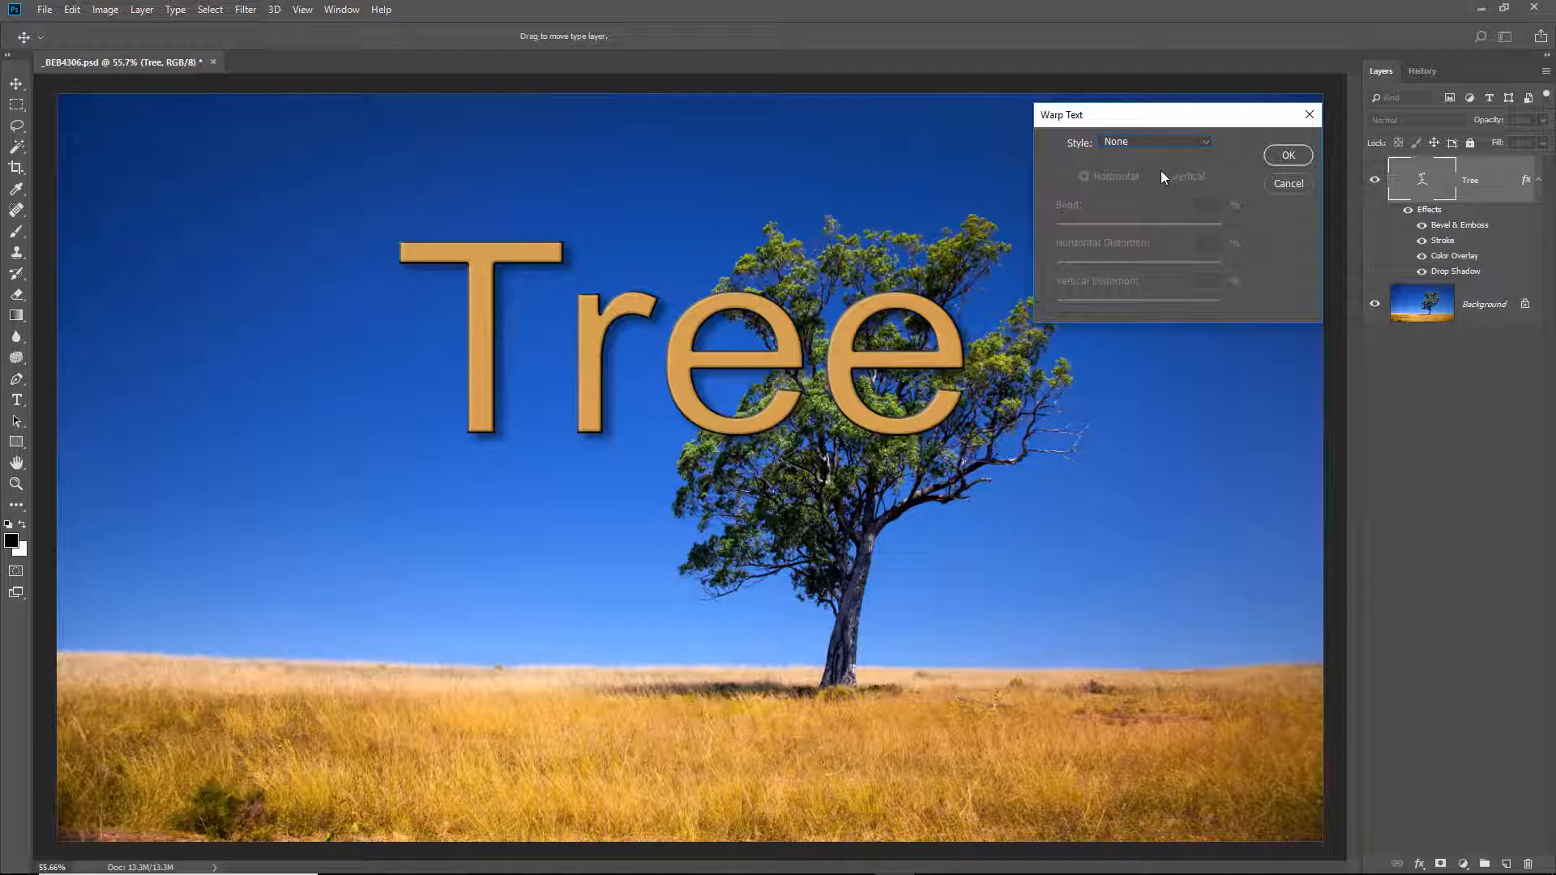
{"action": "left_click", "coordinate": [1287, 156]}
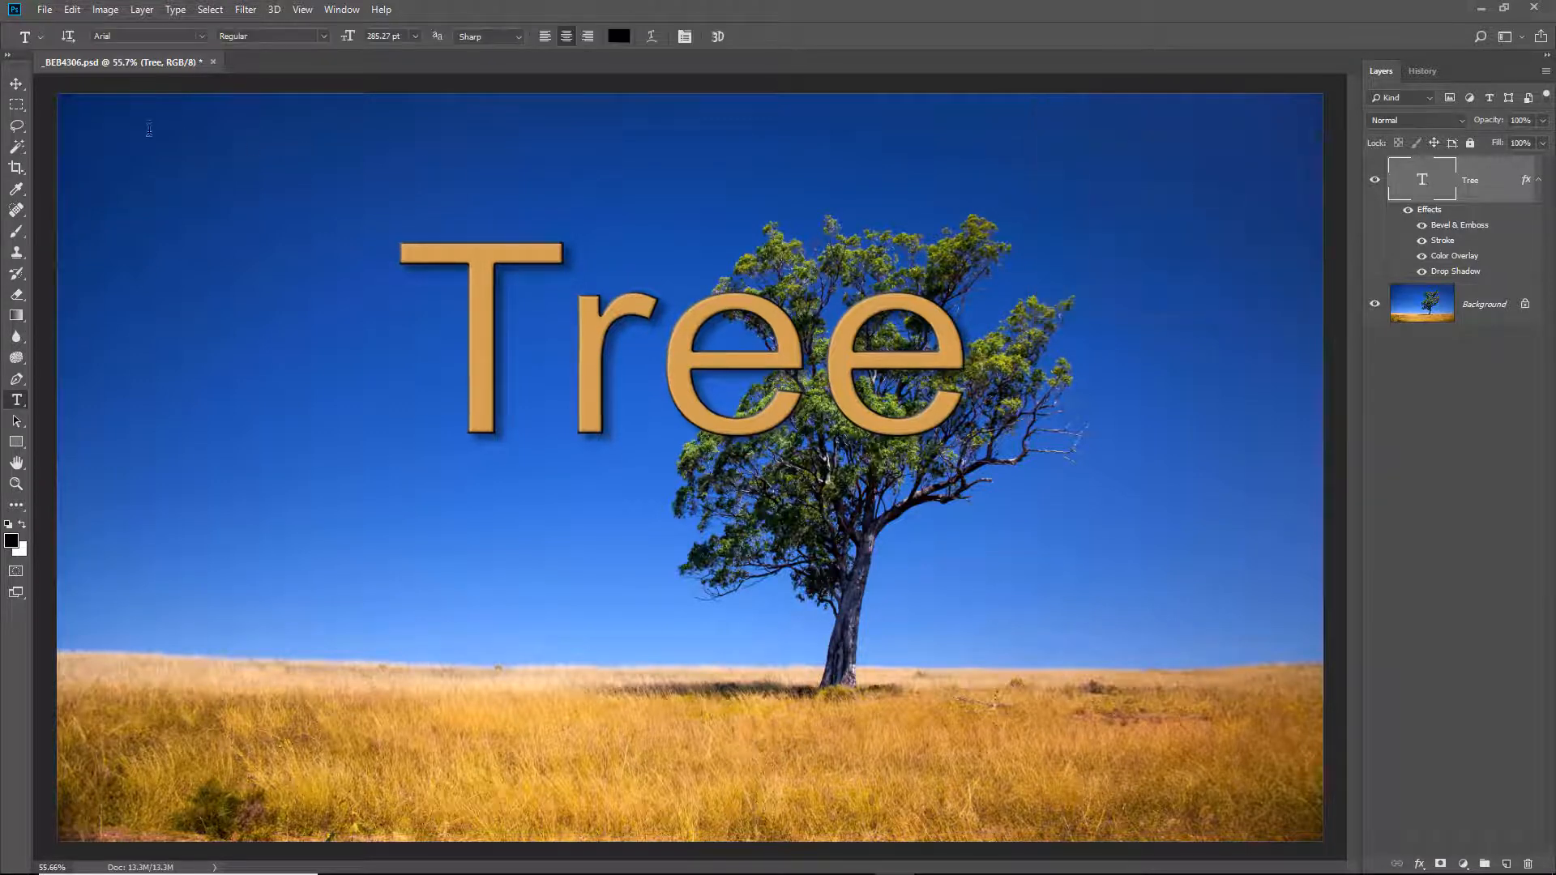
Move the Tree text into the open sky beside the tree and remove all effects from its layer.
{"action": "left_click", "coordinate": [16, 84]}
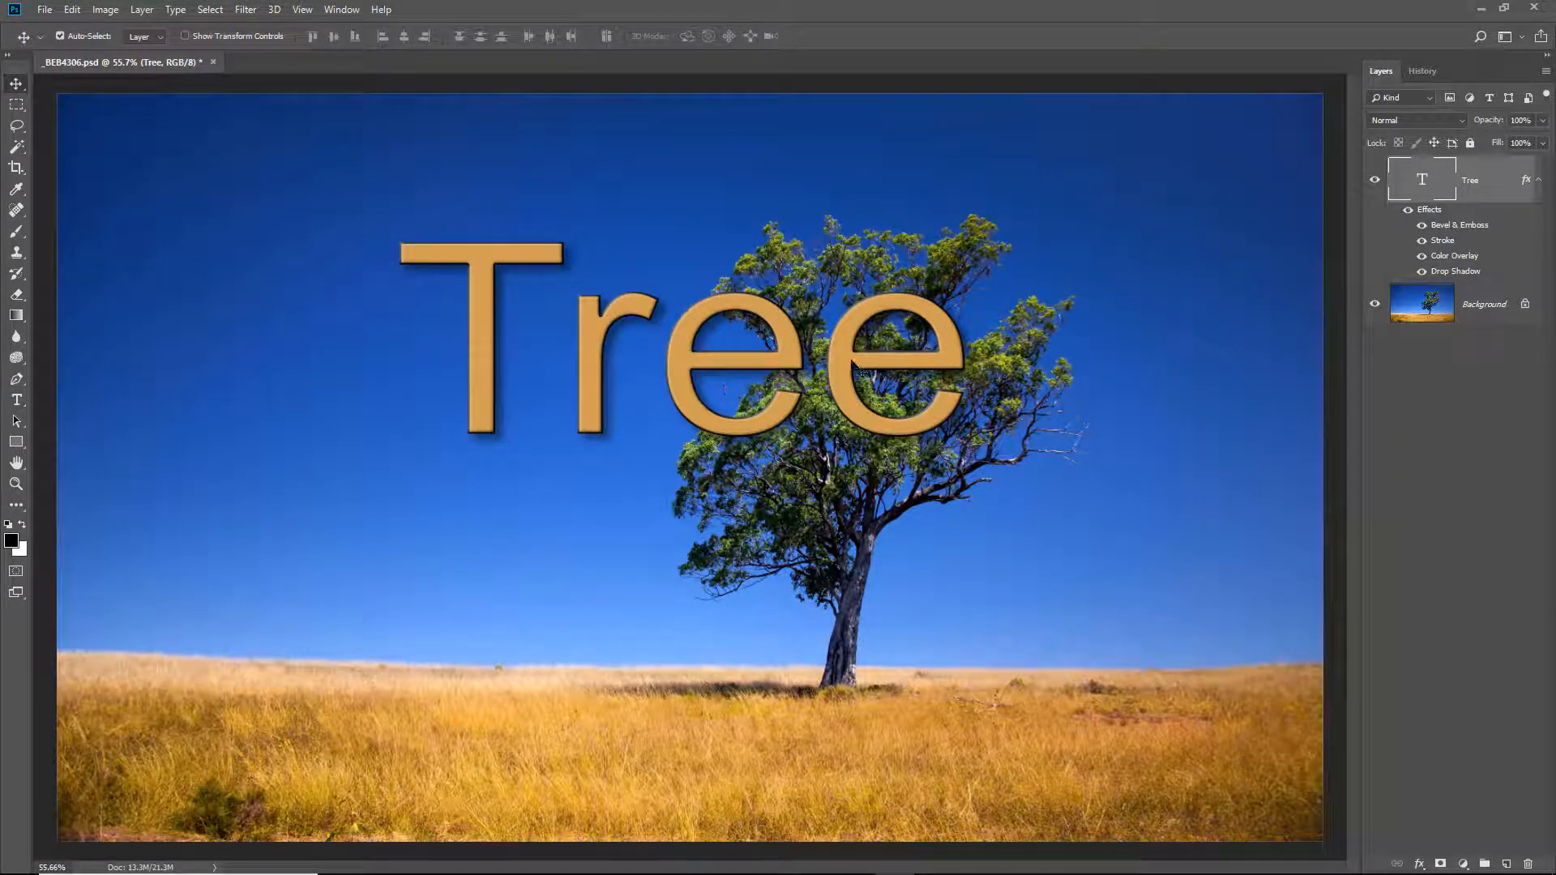
{"action": "left_click_drag", "start_coordinate": [842, 362], "coordinate": [581, 358]}
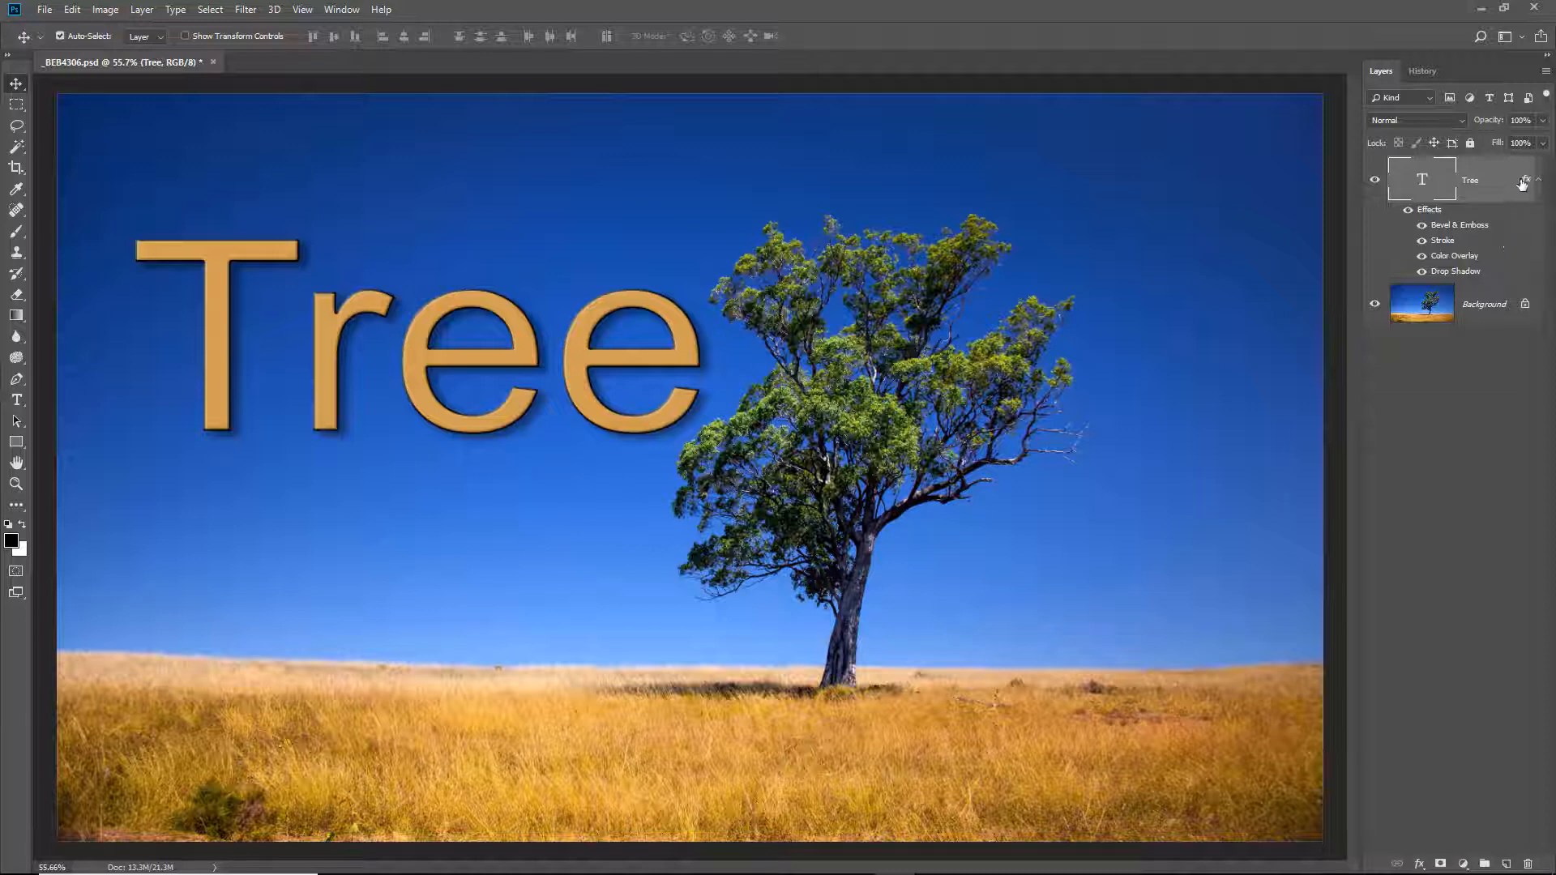
{"action": "left_click_drag", "start_coordinate": [1529, 180], "coordinate": [1528, 864]}
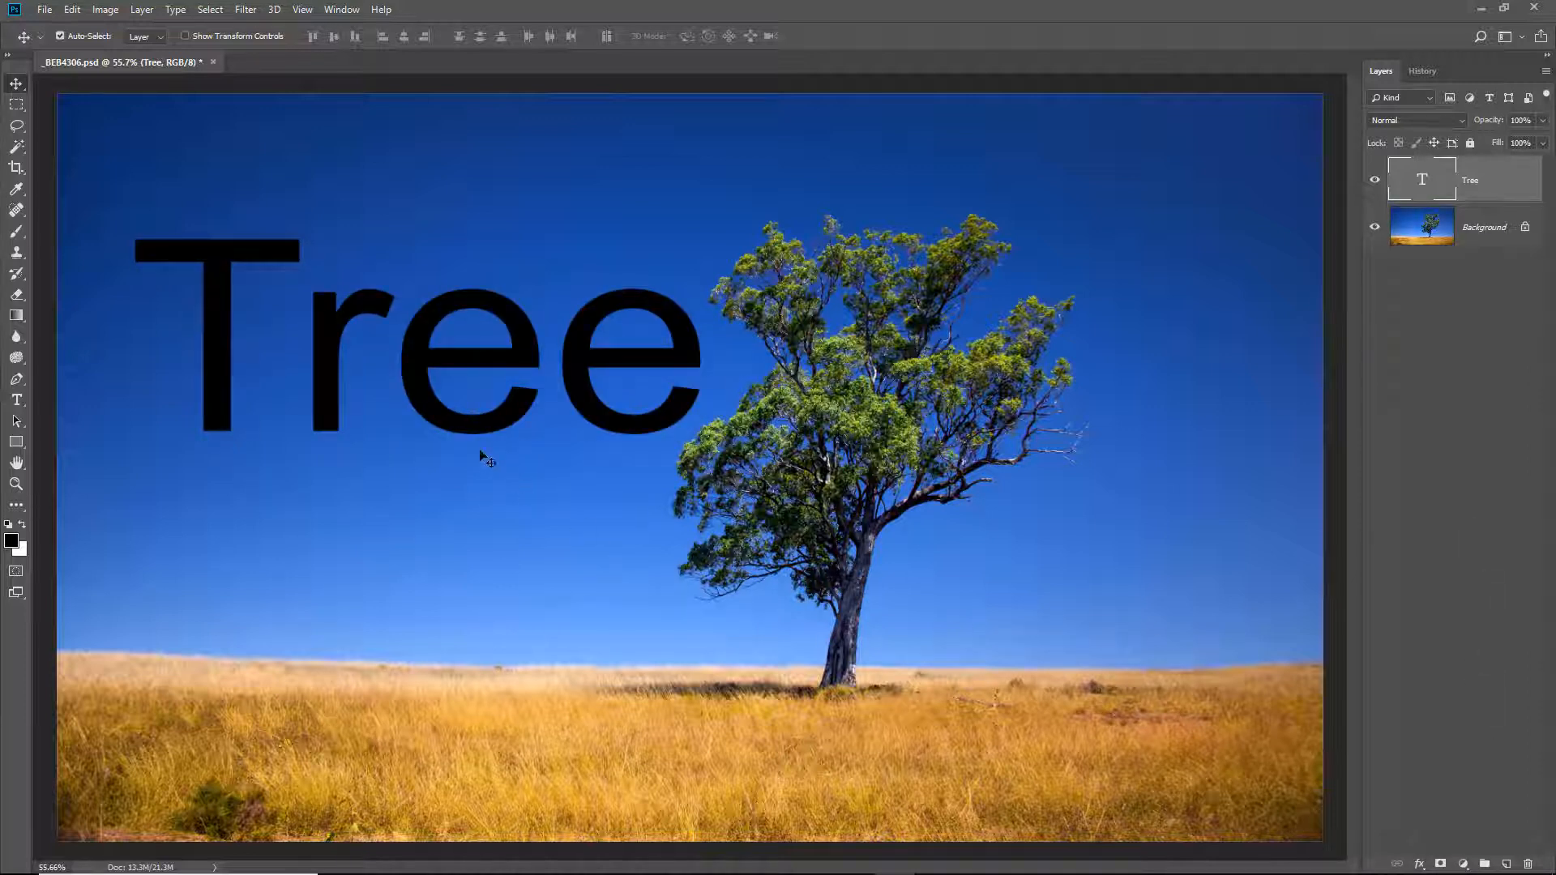
Show the Styles presets in their own floating panel, close the Adjustments panel, and enlarge Styles until all presets fit.
{"action": "left_click", "coordinate": [341, 10]}
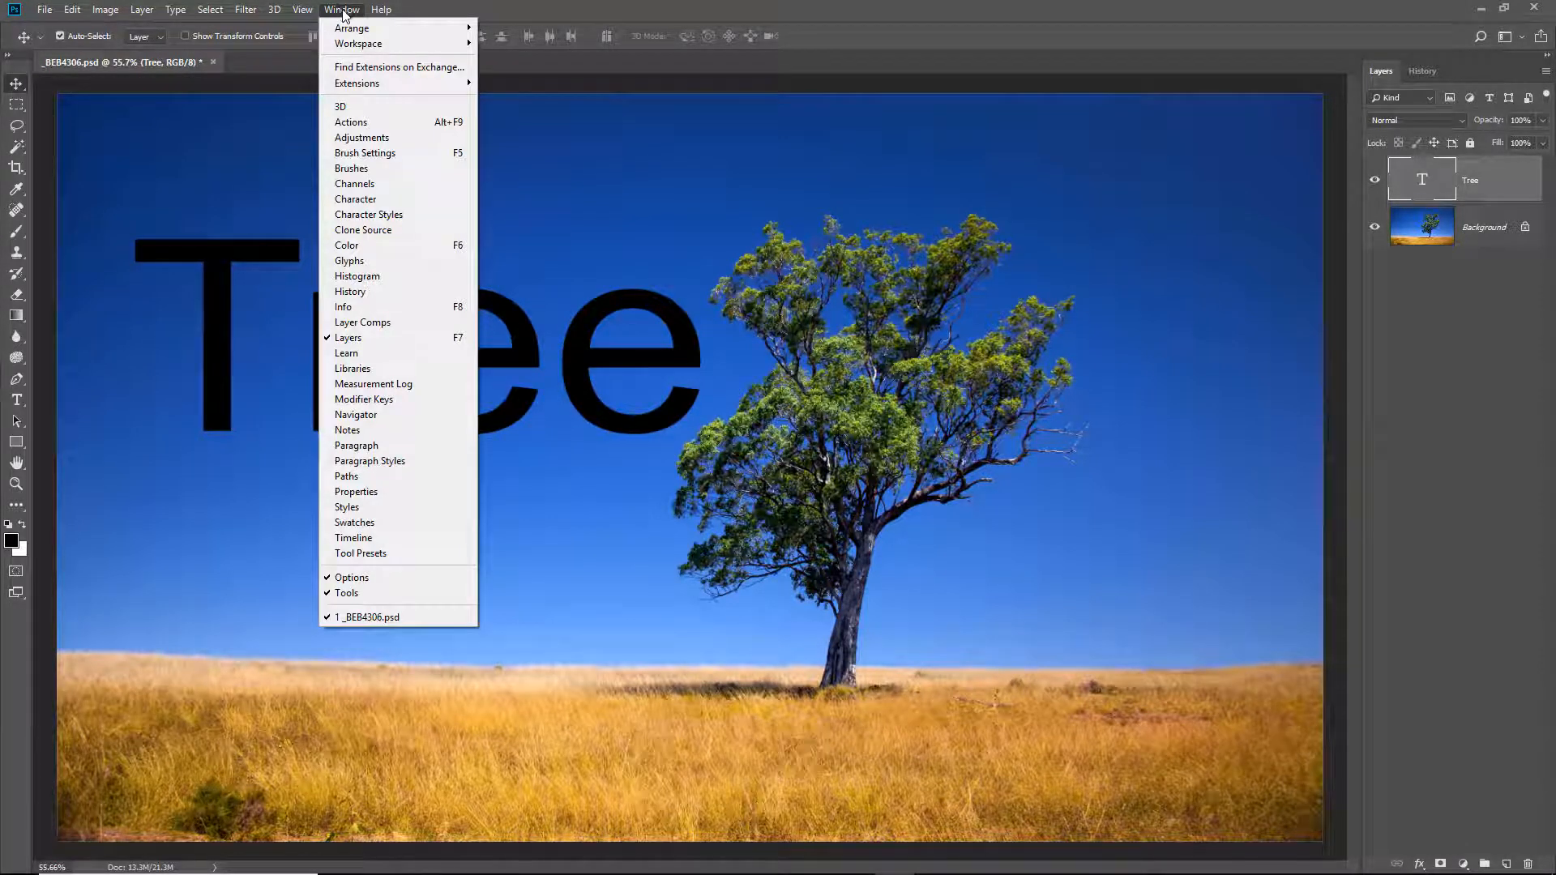
{"action": "left_click", "coordinate": [347, 507]}
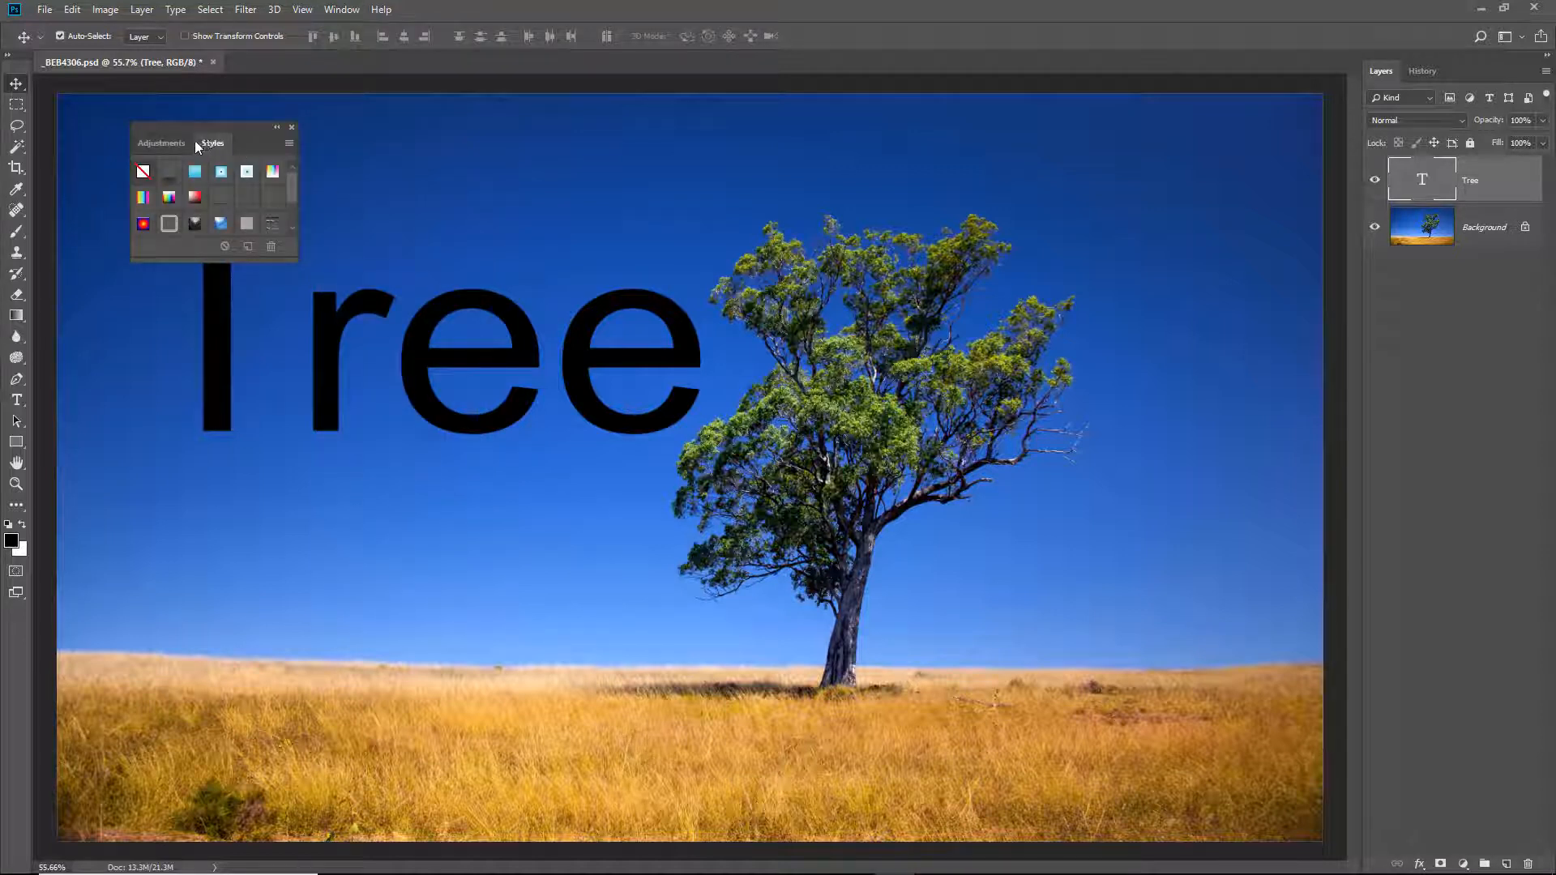
{"action": "left_click_drag", "start_coordinate": [211, 143], "coordinate": [1119, 514]}
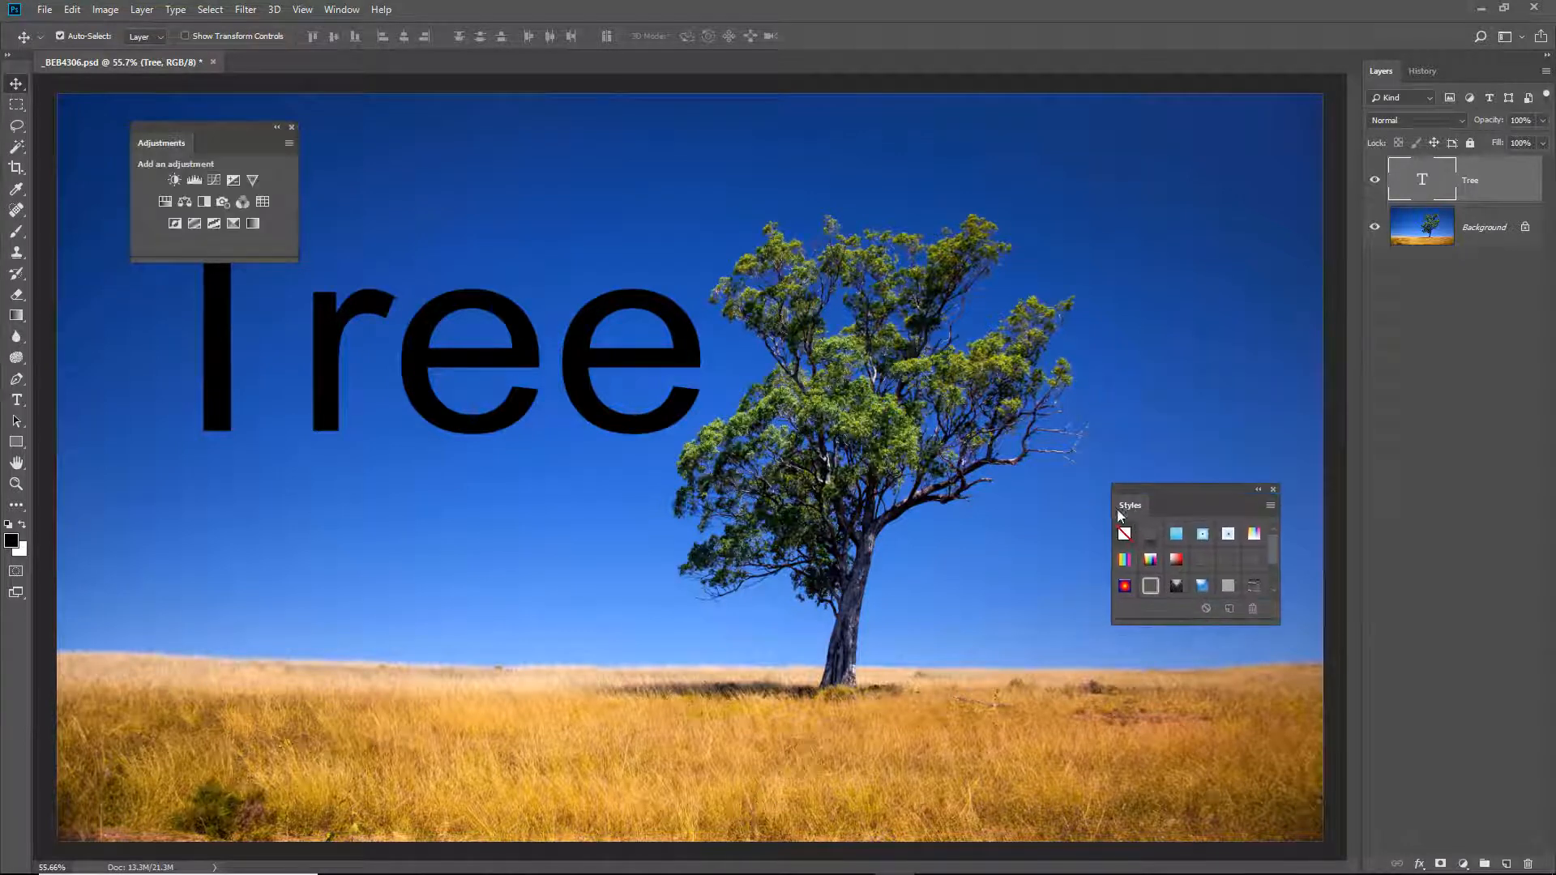
{"action": "left_click", "coordinate": [291, 127]}
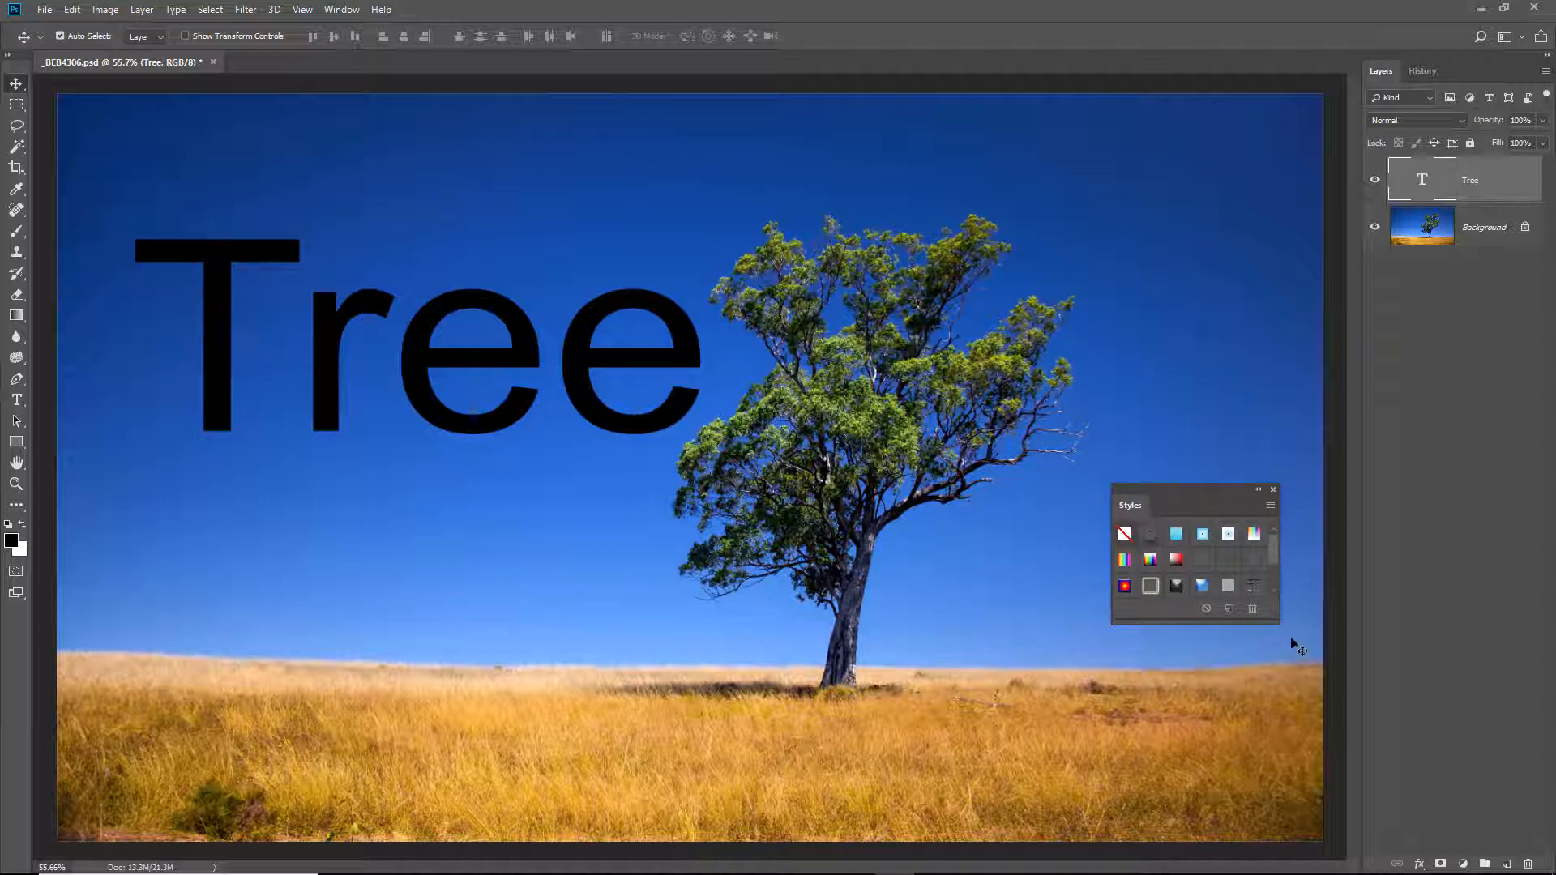
{"action": "left_click_drag", "start_coordinate": [1275, 623], "coordinate": [1393, 753]}
{"action": "left_click_drag", "start_coordinate": [1314, 513], "coordinate": [1158, 547]}
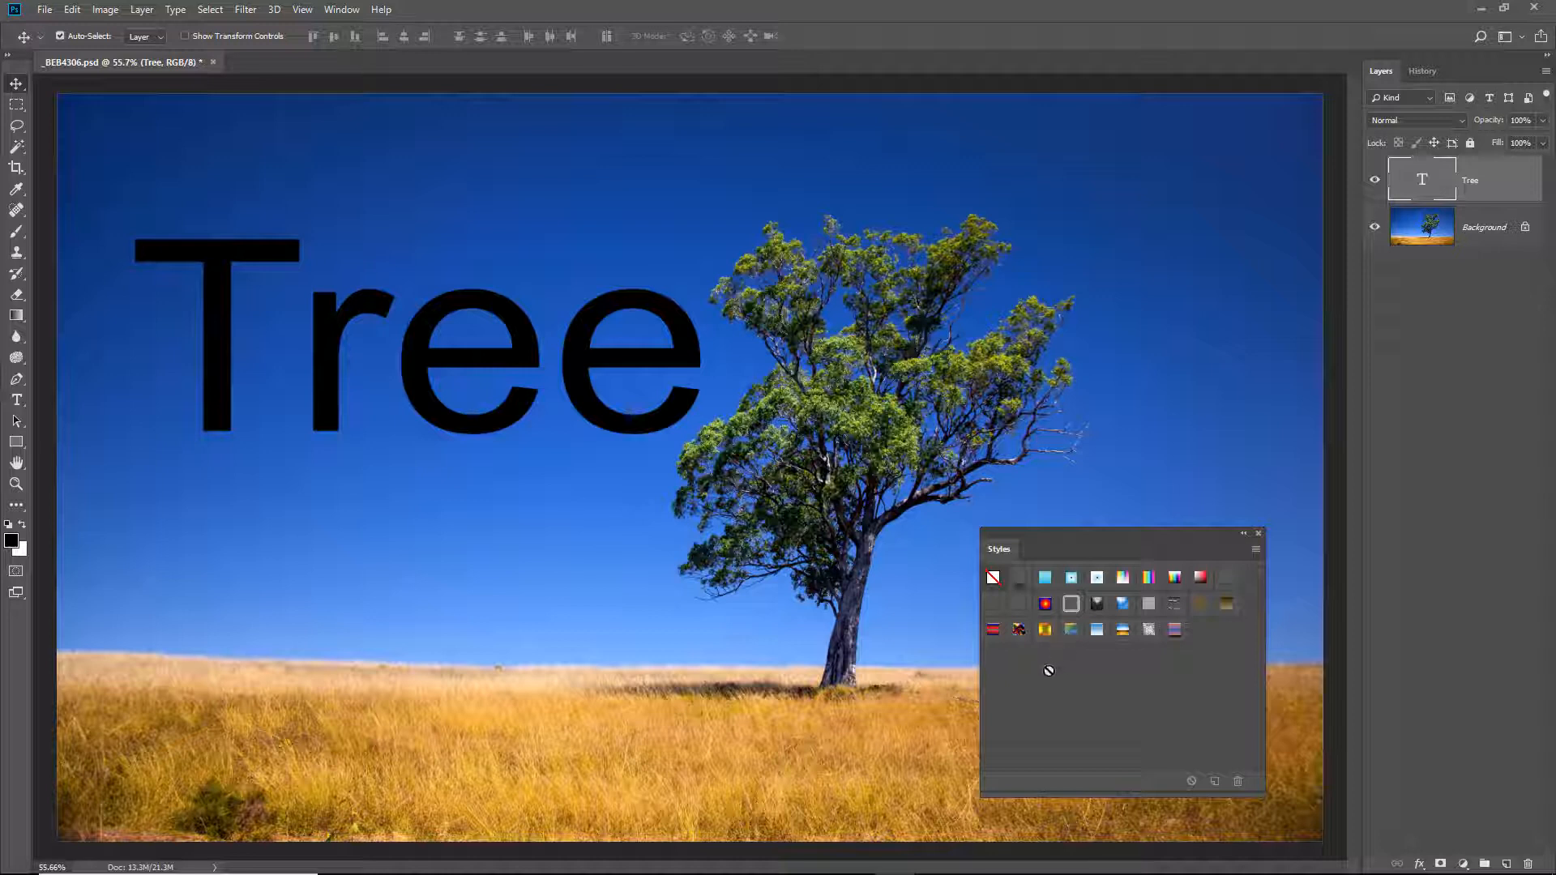
Apply the blue preset style with the red-orange radial gradient to the Tree text and view its Bevel & Emboss settings without changing them.
{"action": "left_click", "coordinate": [1045, 606]}
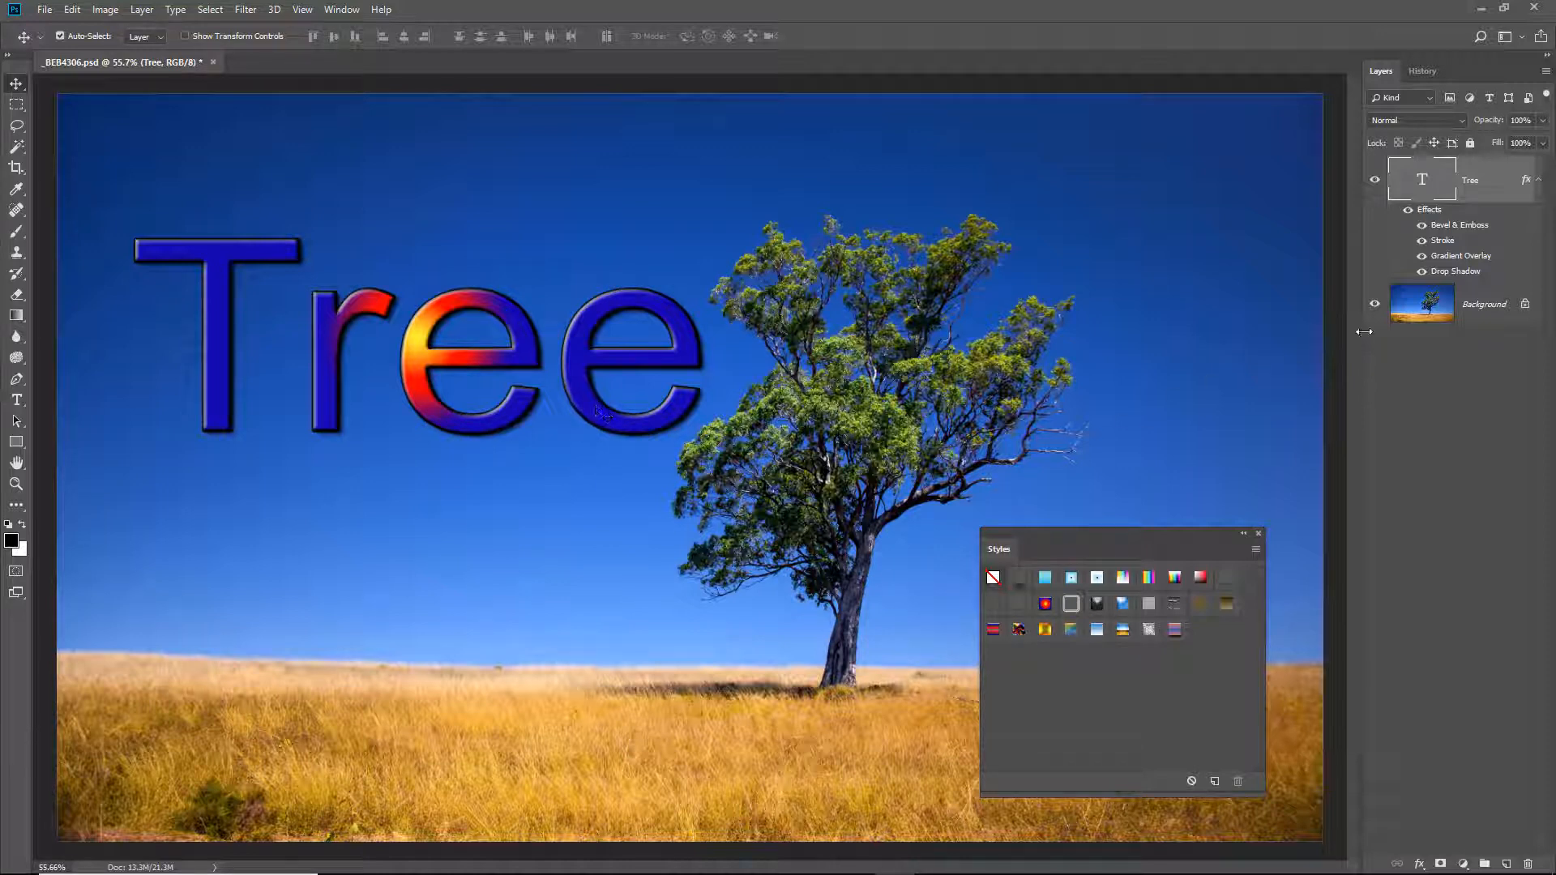
{"action": "double_click", "coordinate": [1442, 232]}
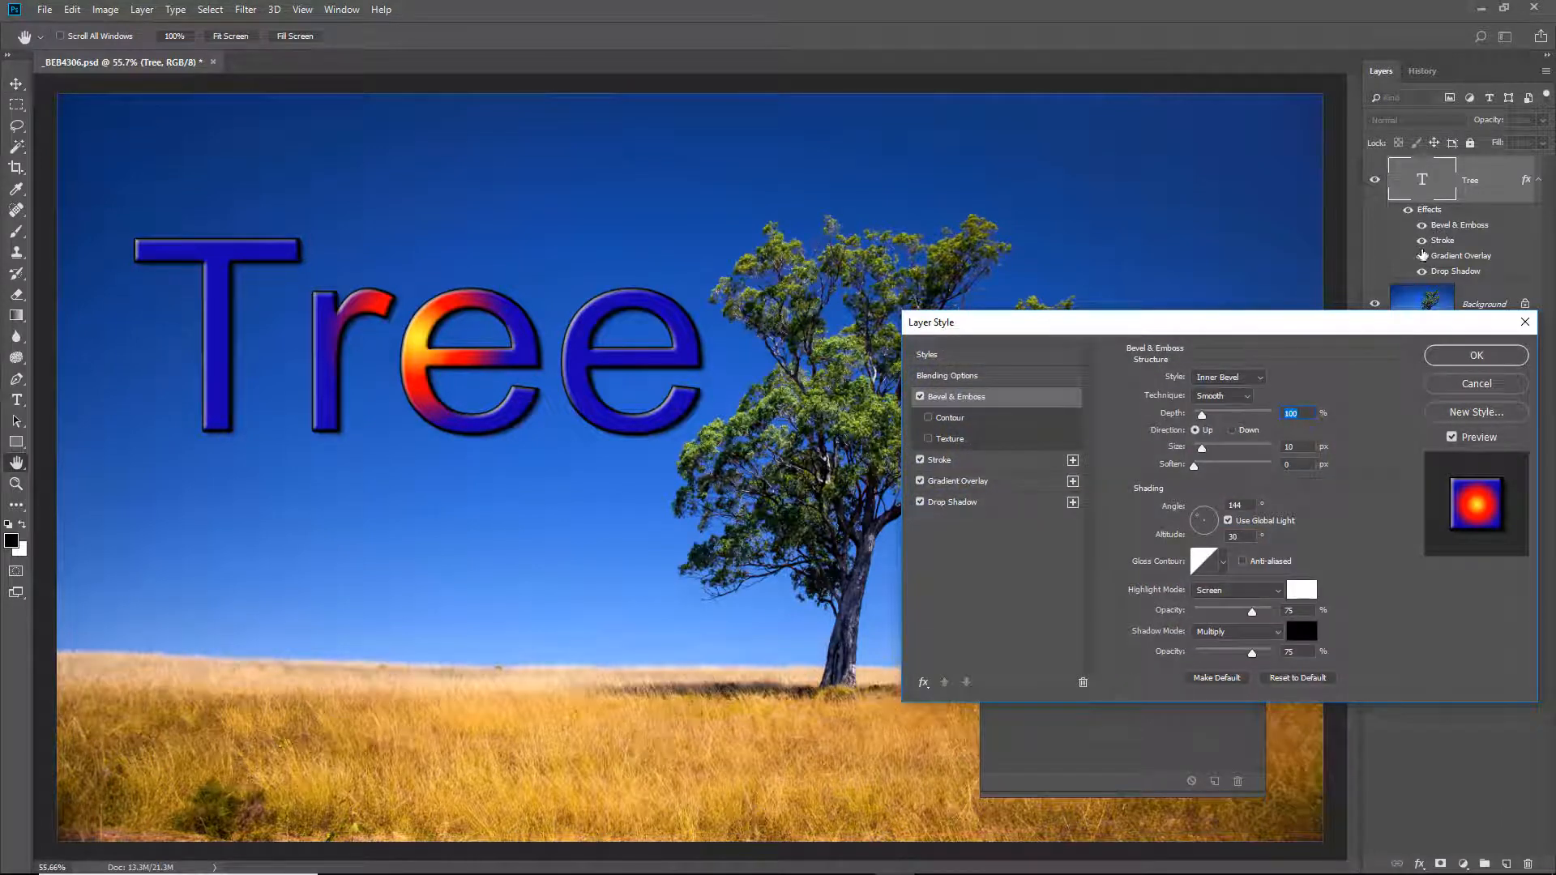
{"action": "left_click", "coordinate": [1473, 386]}
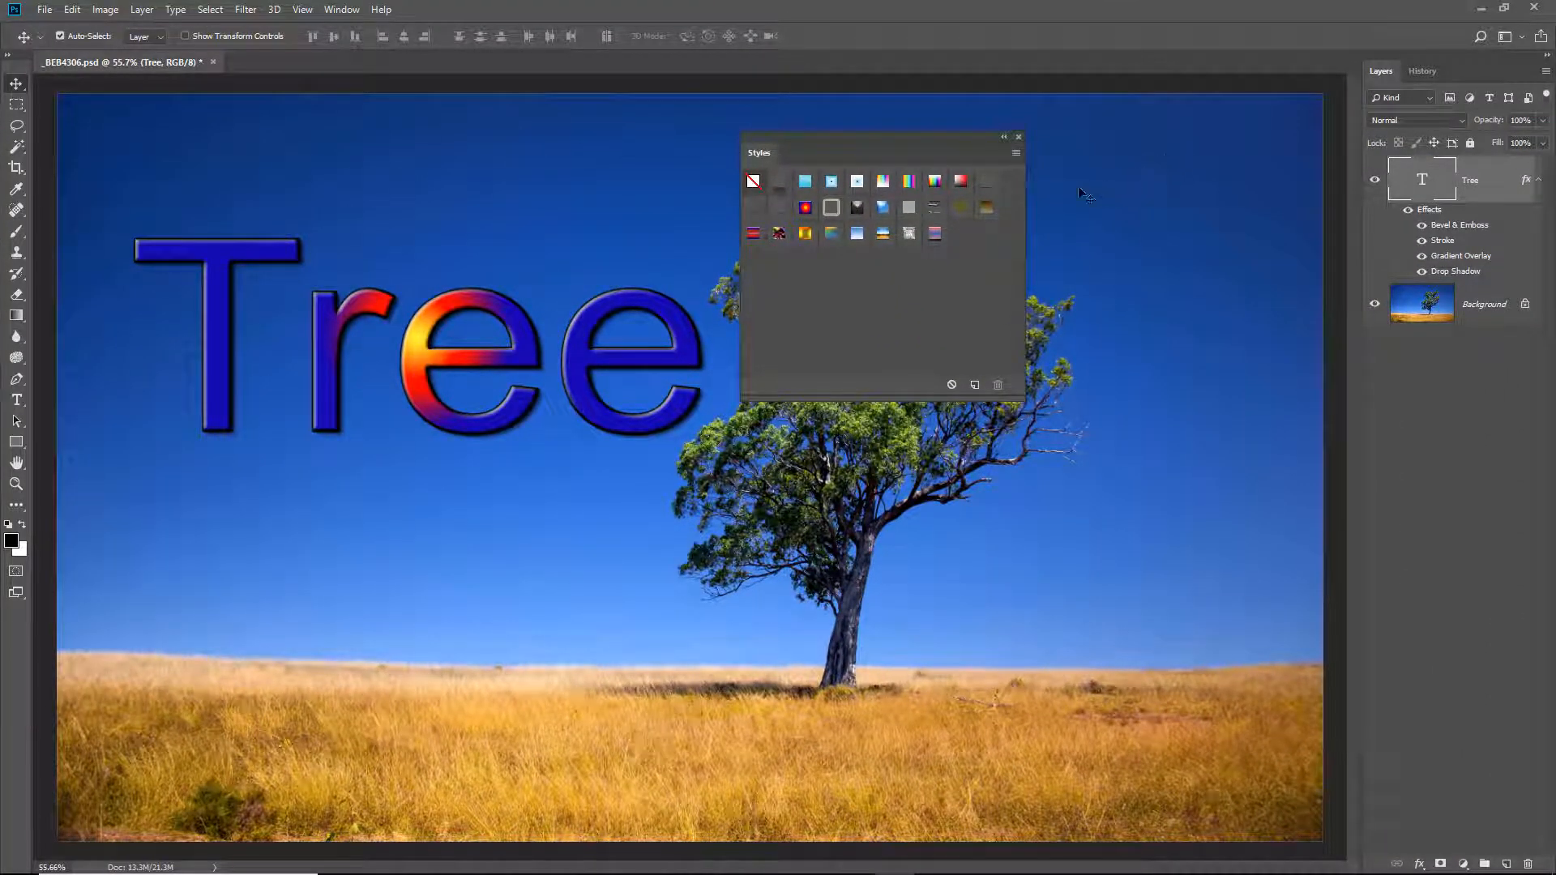
Replace the current style presets with the Glass Buttons set.
{"action": "left_click", "coordinate": [1016, 154]}
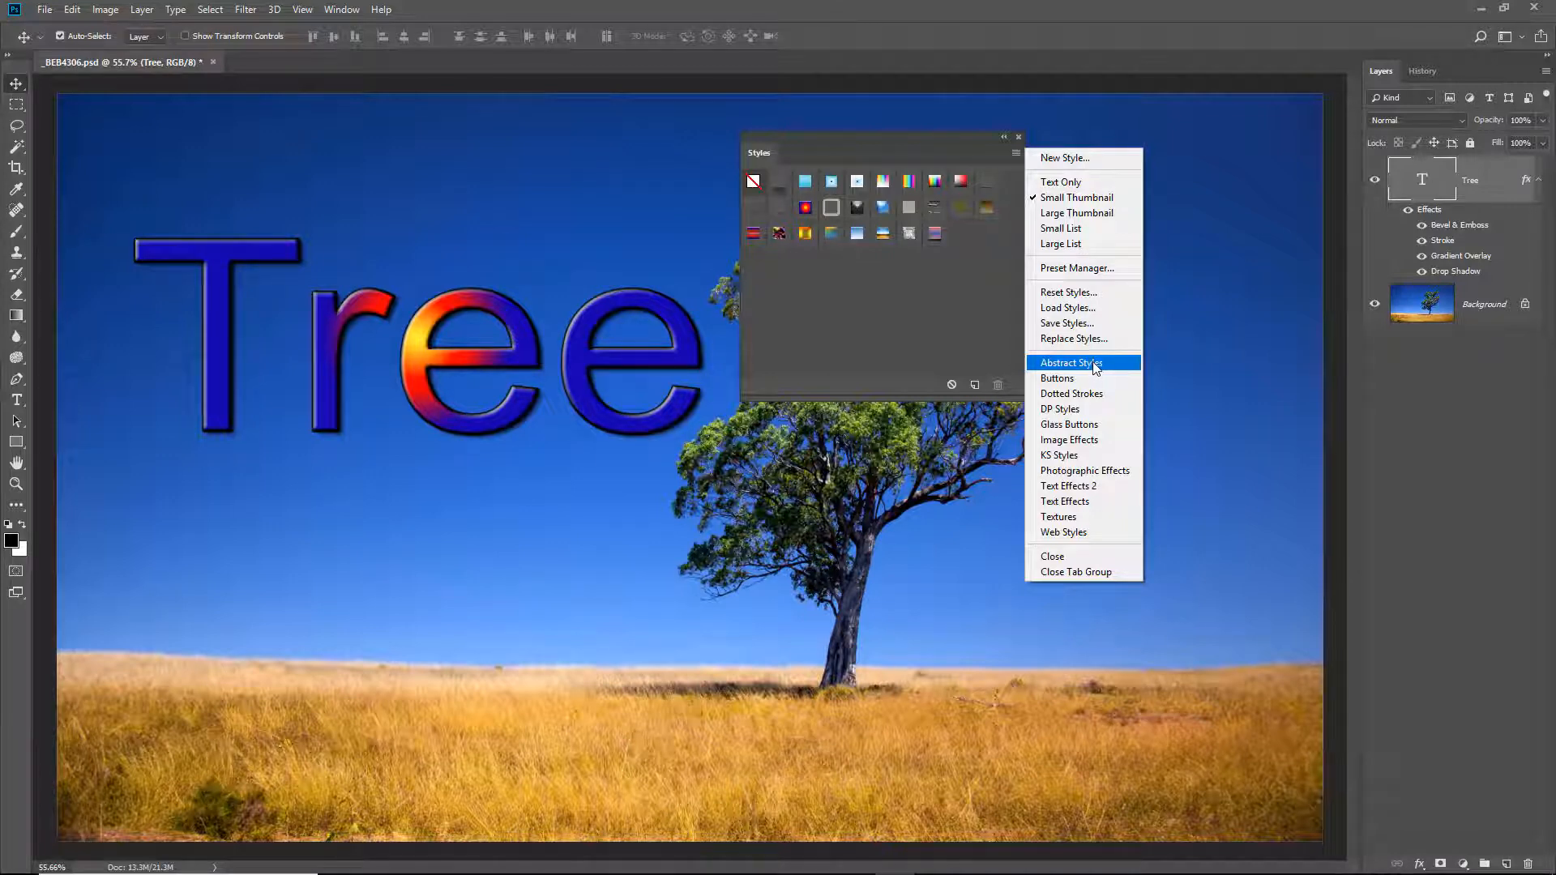
{"action": "left_click", "coordinate": [1086, 430]}
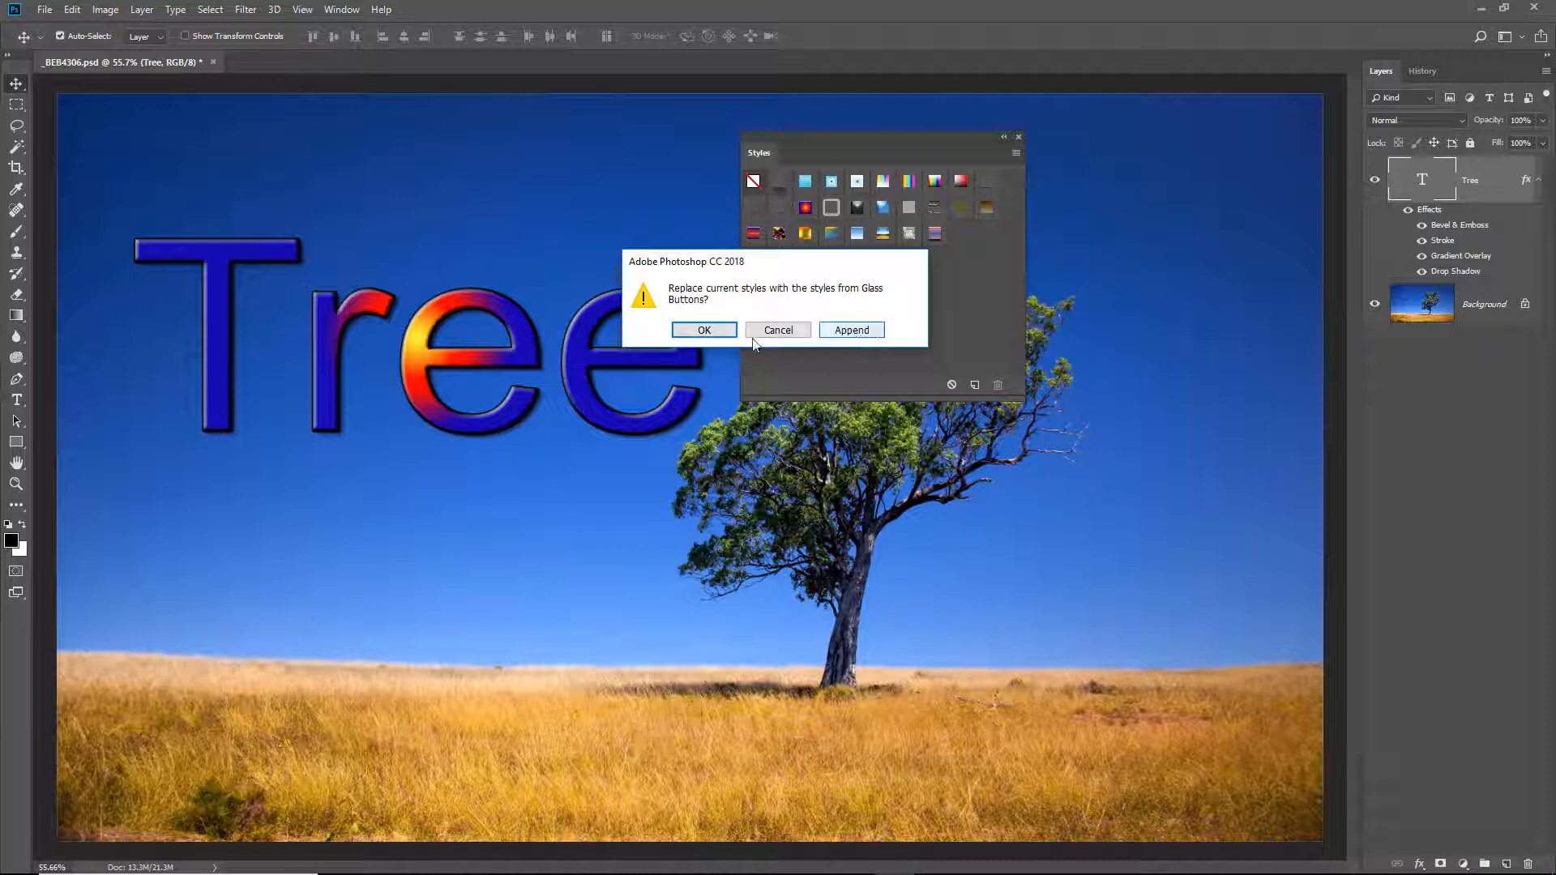
{"action": "left_click", "coordinate": [704, 330]}
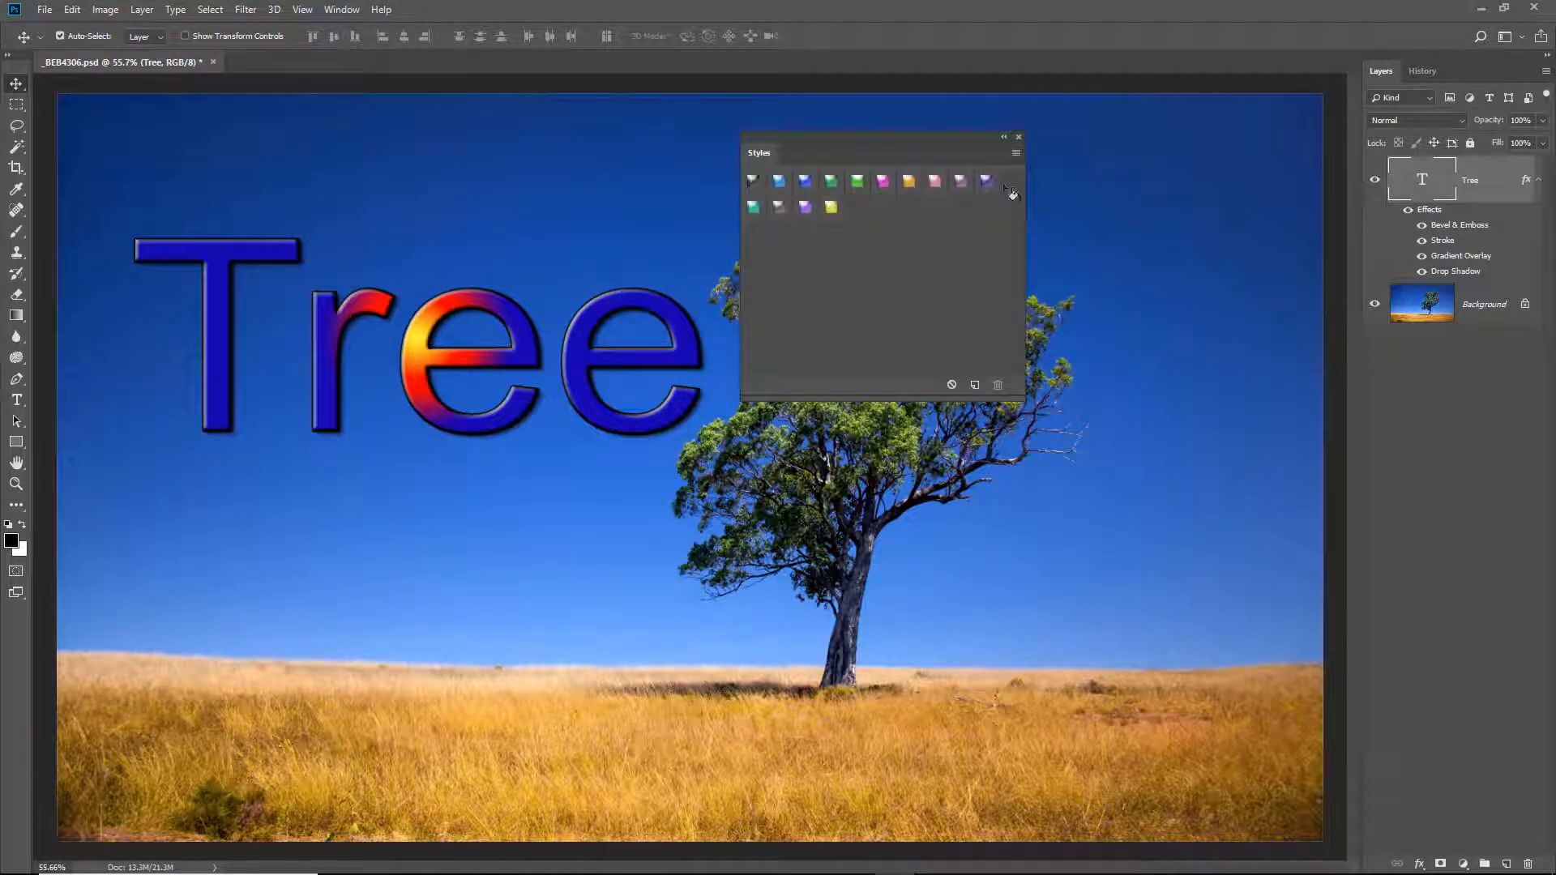
Replace the style presets with the Text Effects set and apply its thick red outline style to the Tree text.
{"action": "left_click", "coordinate": [1016, 152]}
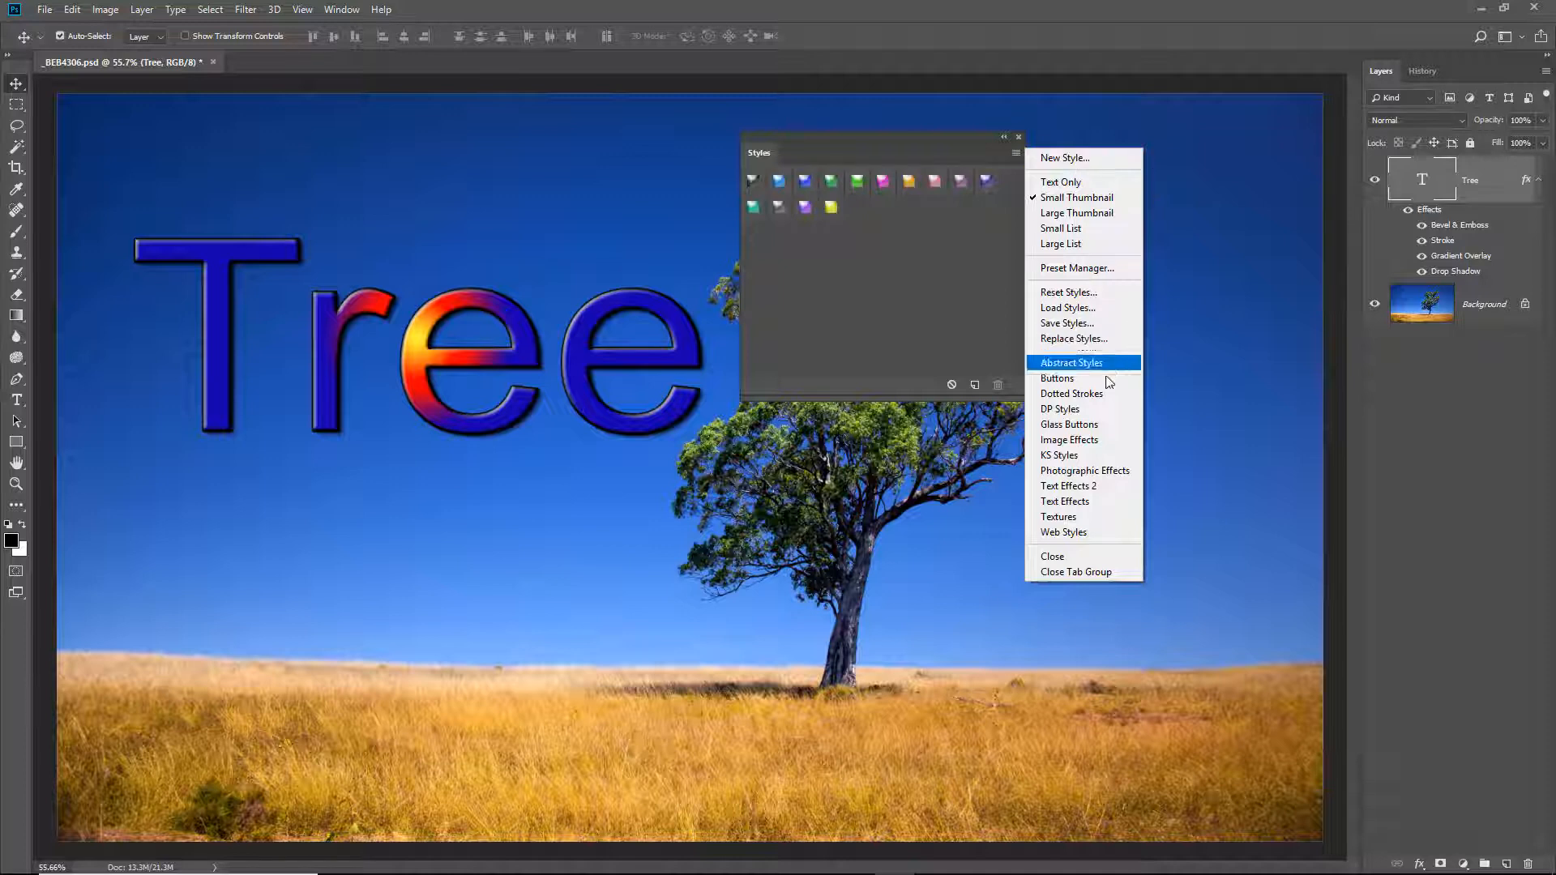
{"action": "left_click", "coordinate": [1074, 502]}
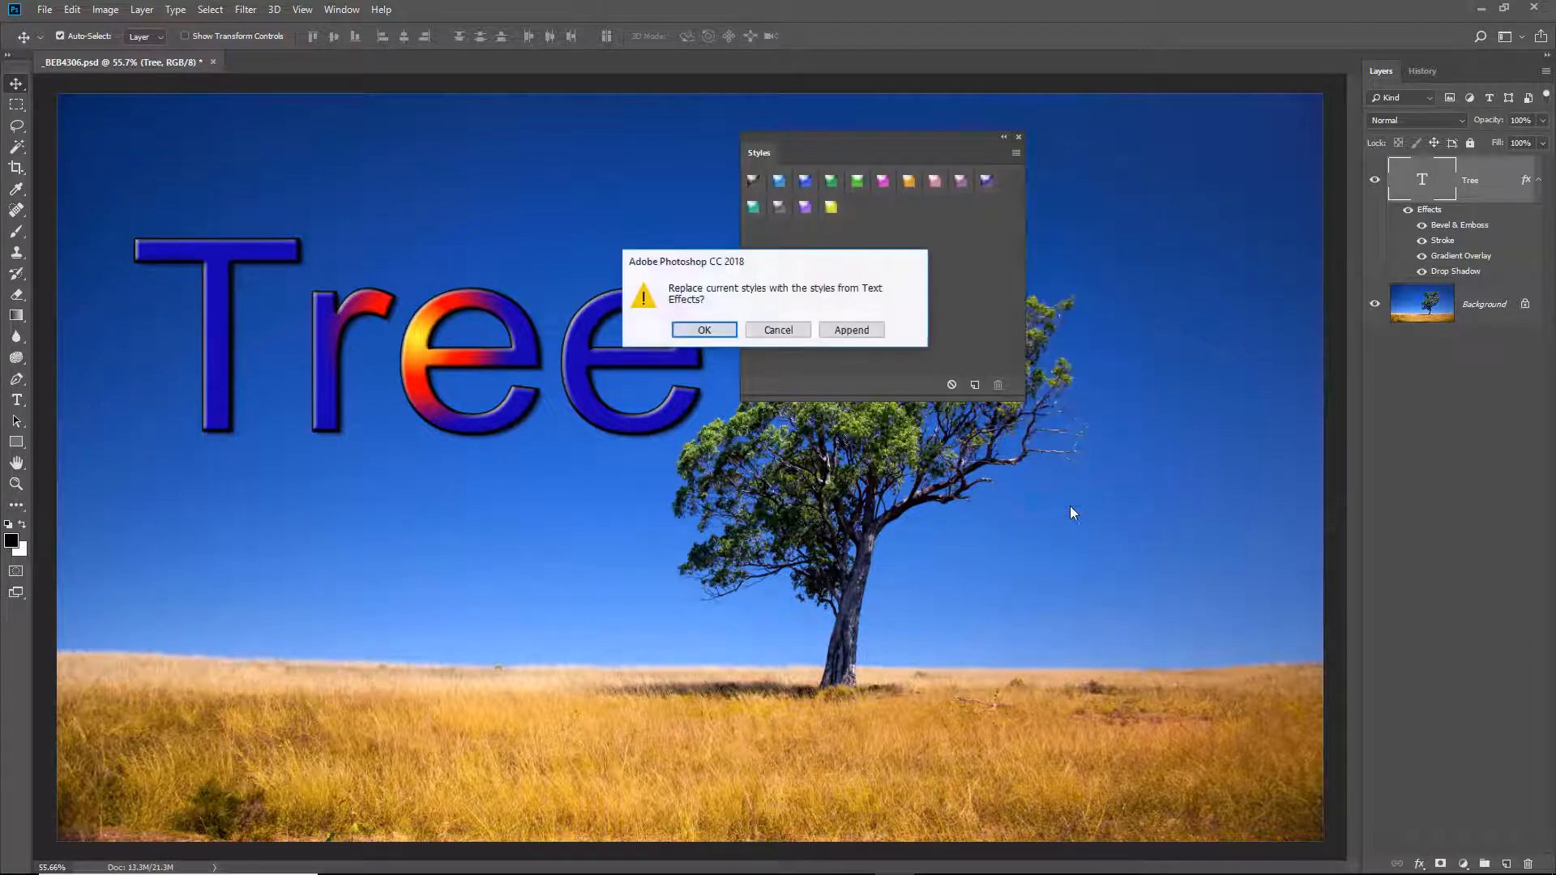
{"action": "left_click", "coordinate": [707, 329]}
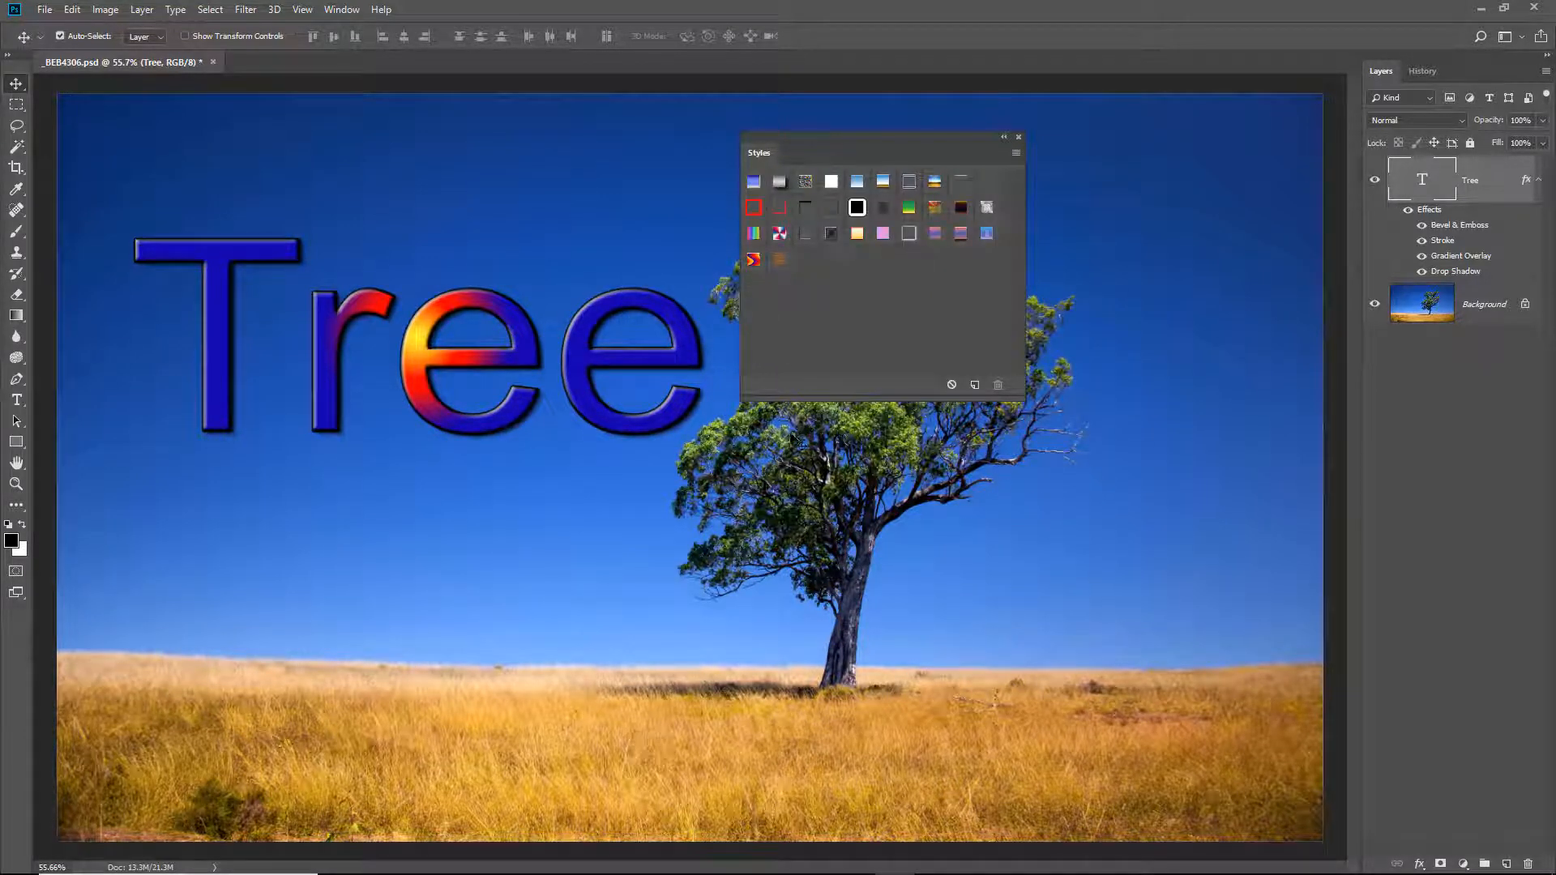
{"action": "left_click", "coordinate": [753, 209]}
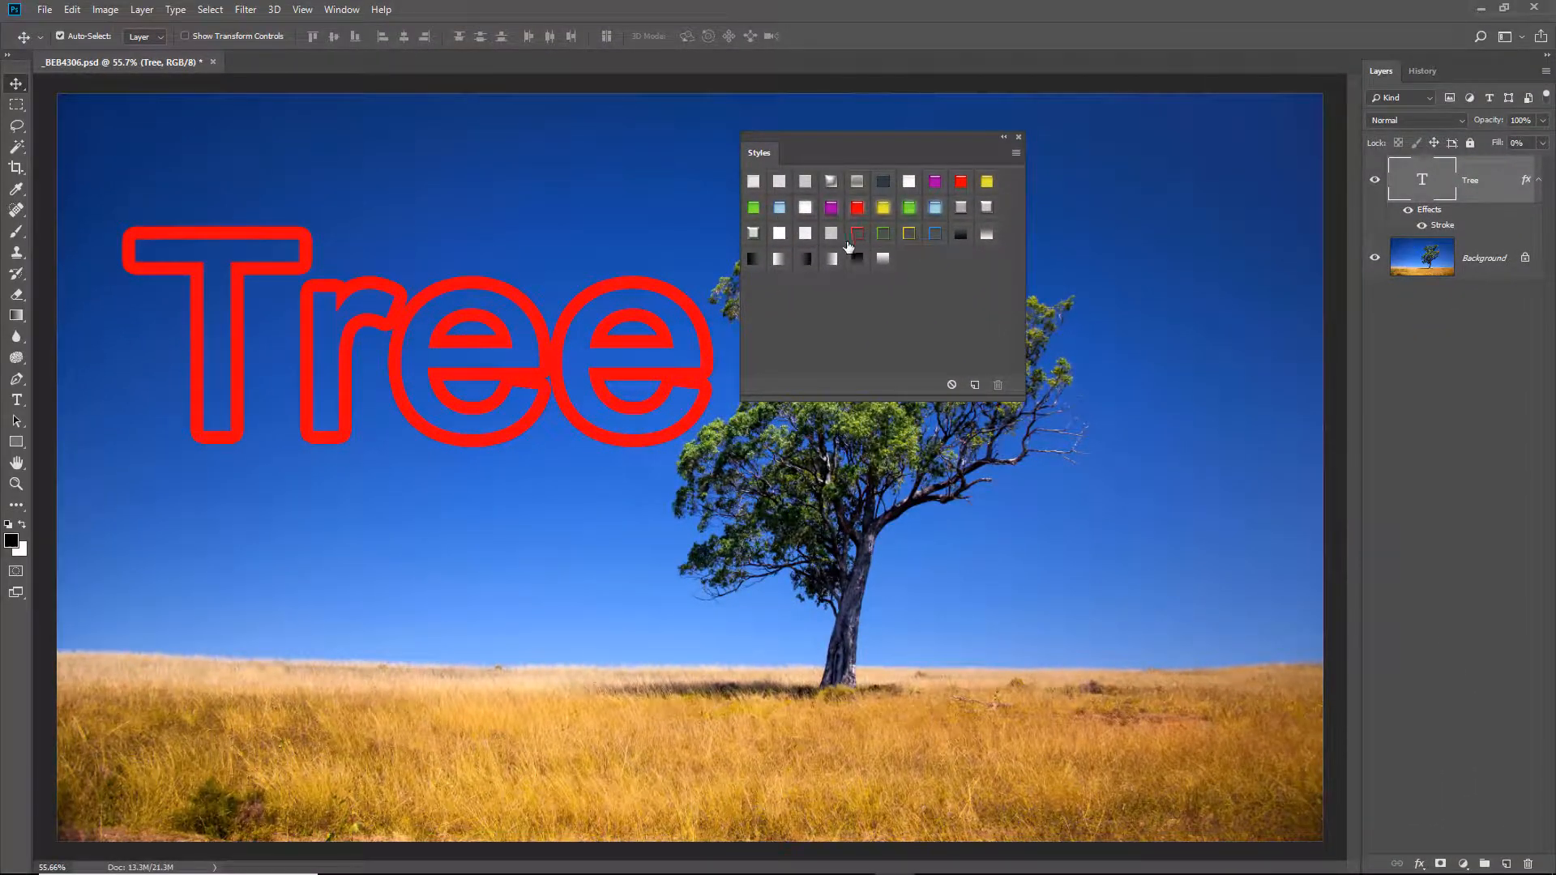
Try the thin red, green, yellow and blue outline preset styles on the Tree text.
{"action": "left_click", "coordinate": [856, 239]}
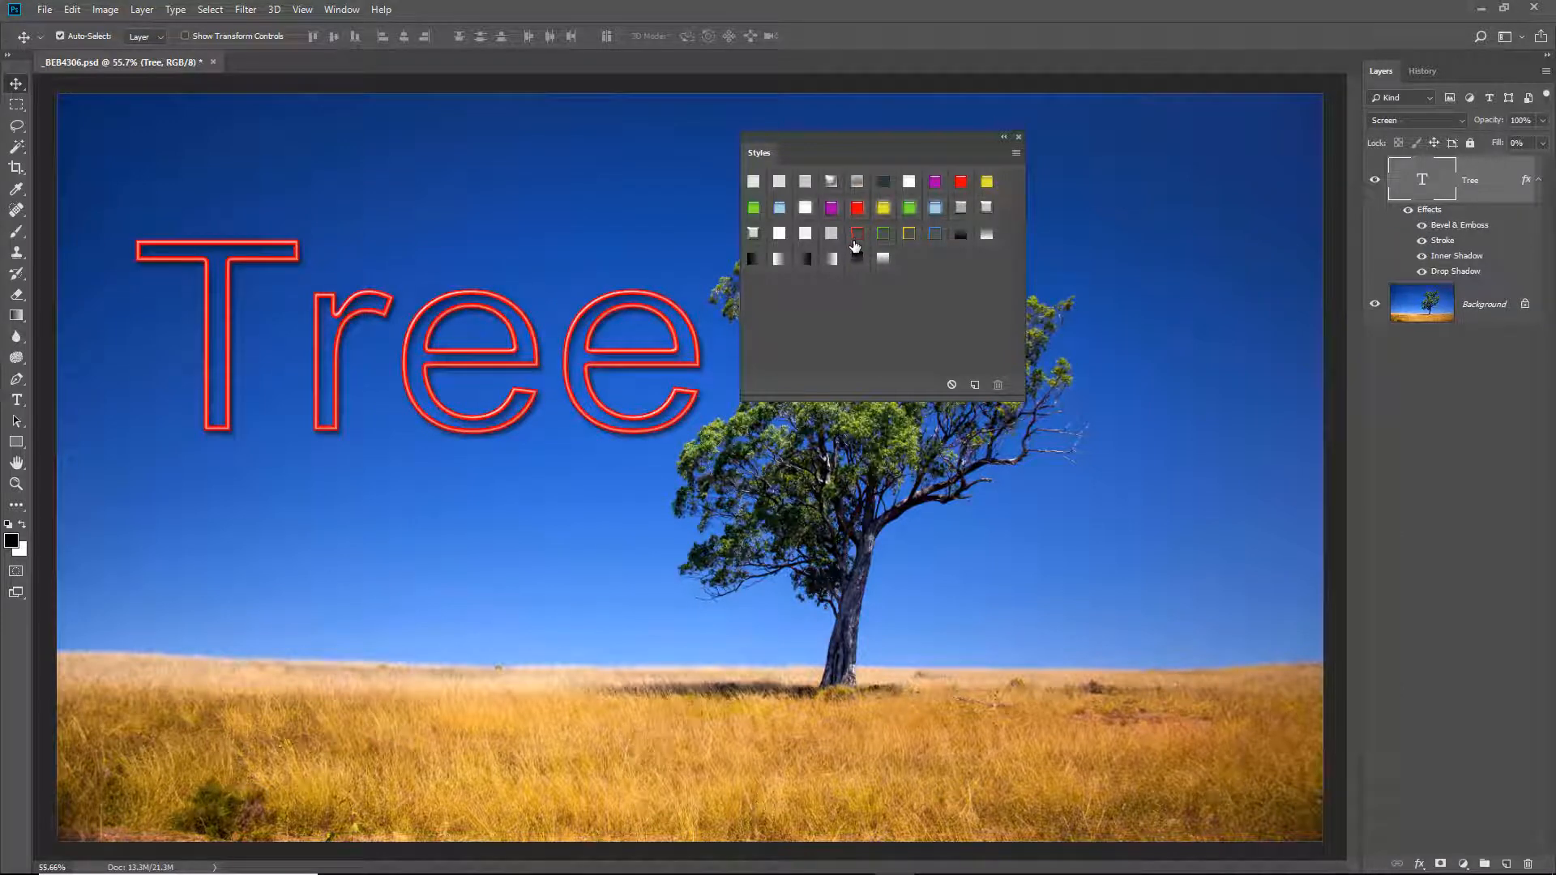
{"action": "left_click", "coordinate": [882, 236]}
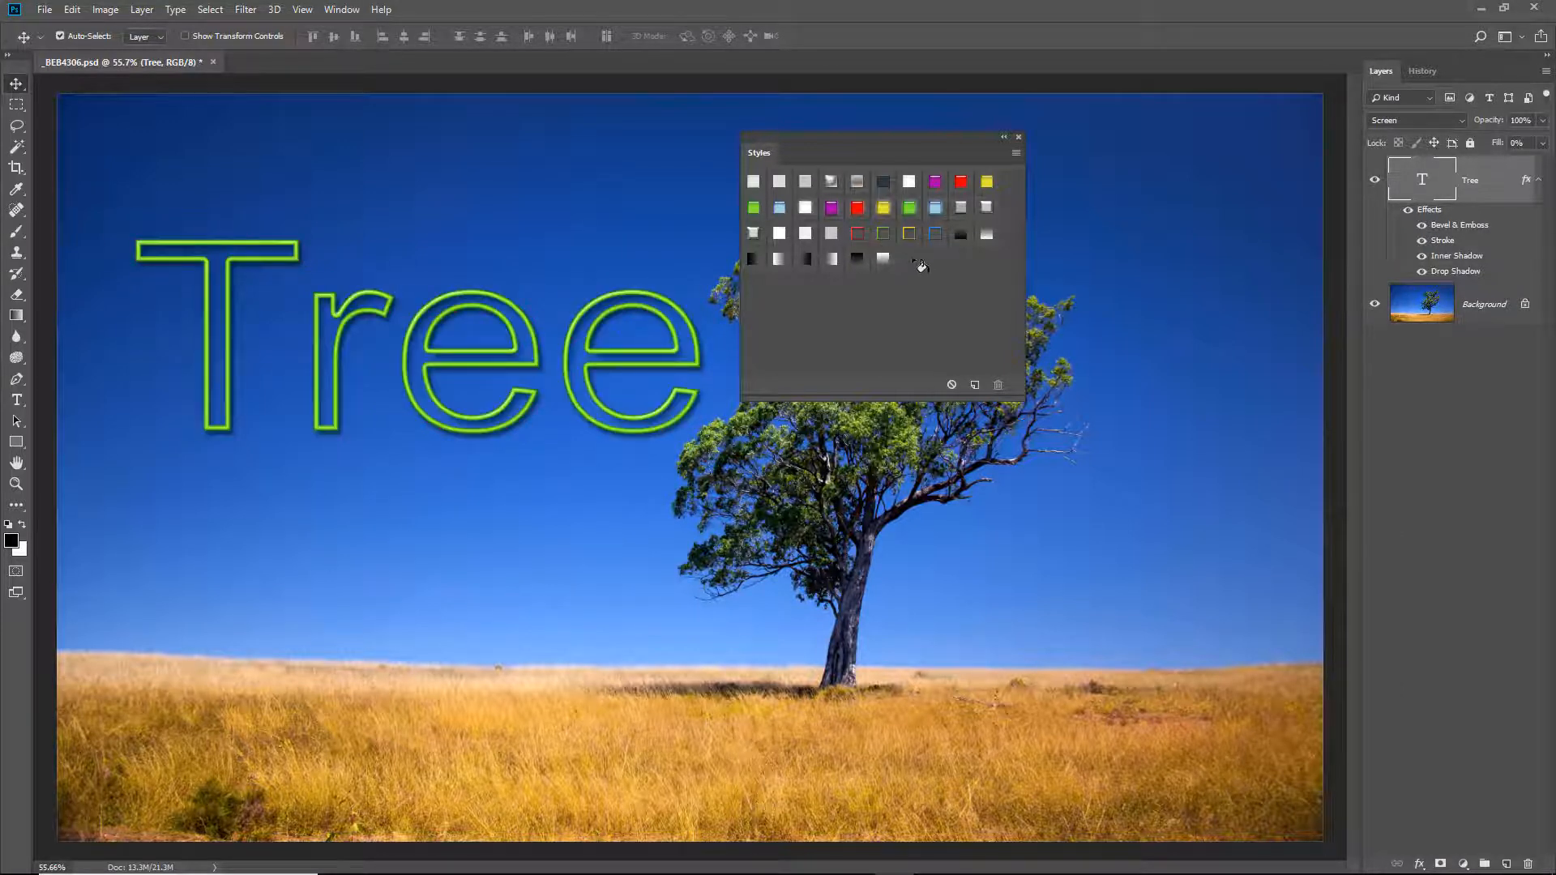
{"action": "left_click", "coordinate": [909, 234]}
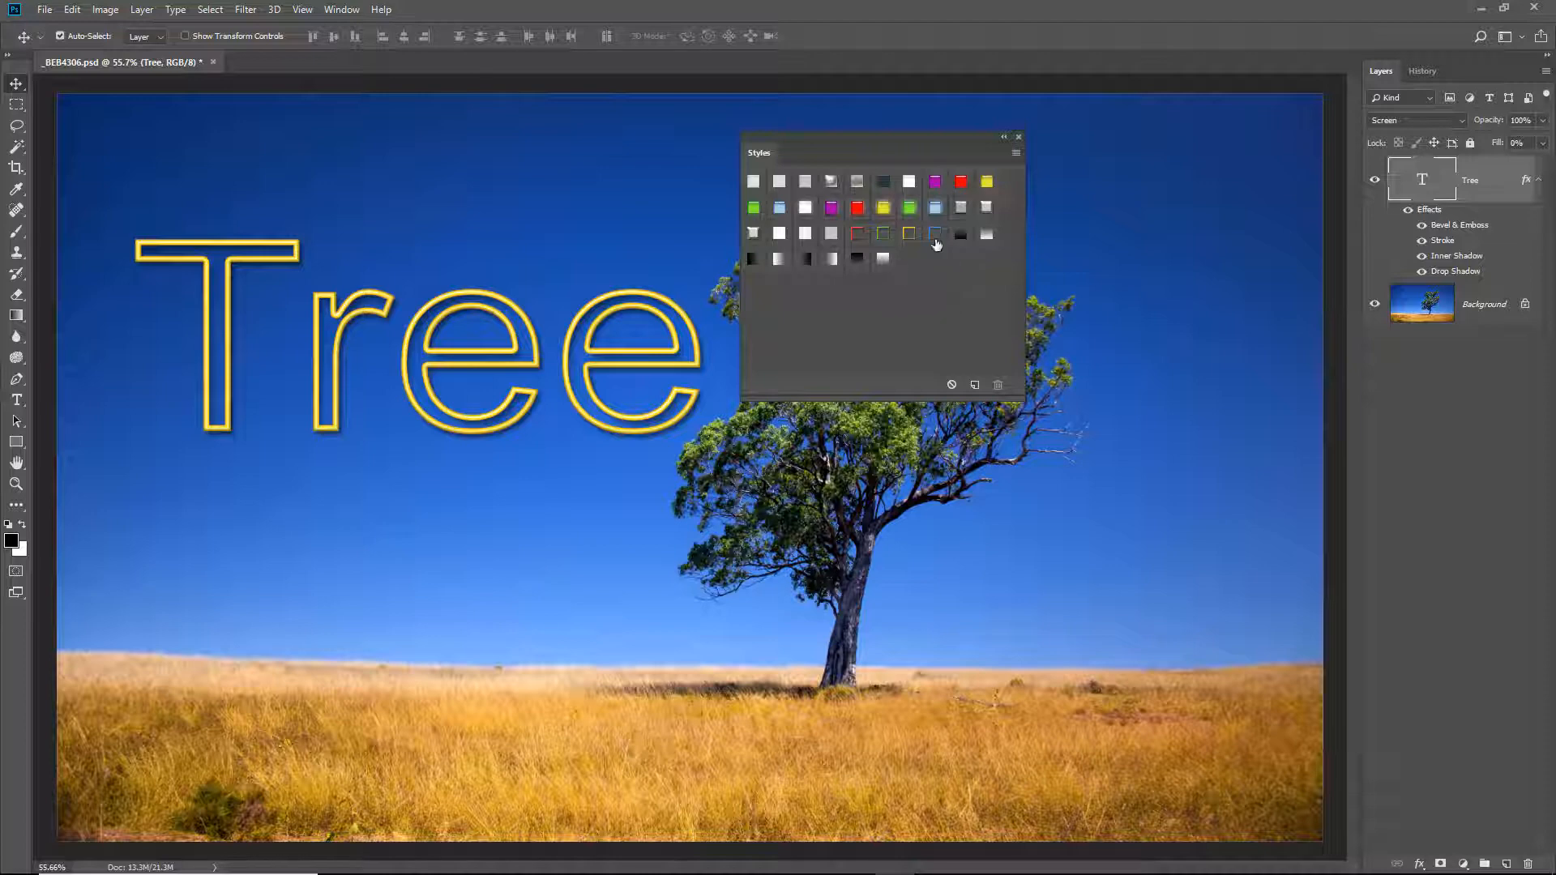
{"action": "left_click", "coordinate": [935, 237]}
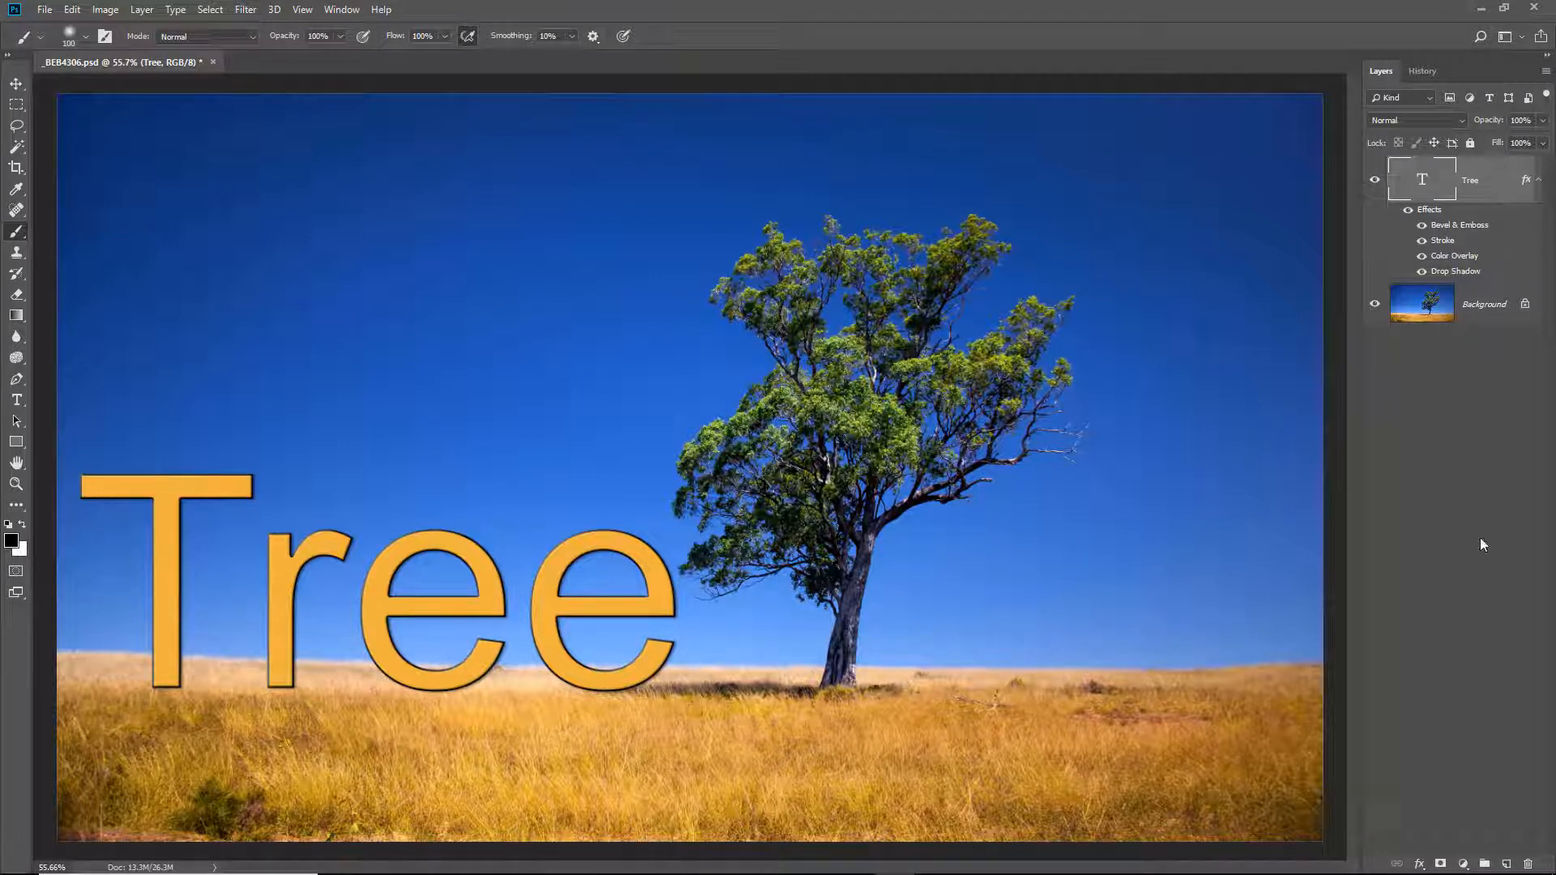
Add a layer mask to the Tree text layer, try masking the bottom of the first e, and undo the stroke.
{"action": "left_click", "coordinate": [1441, 863]}
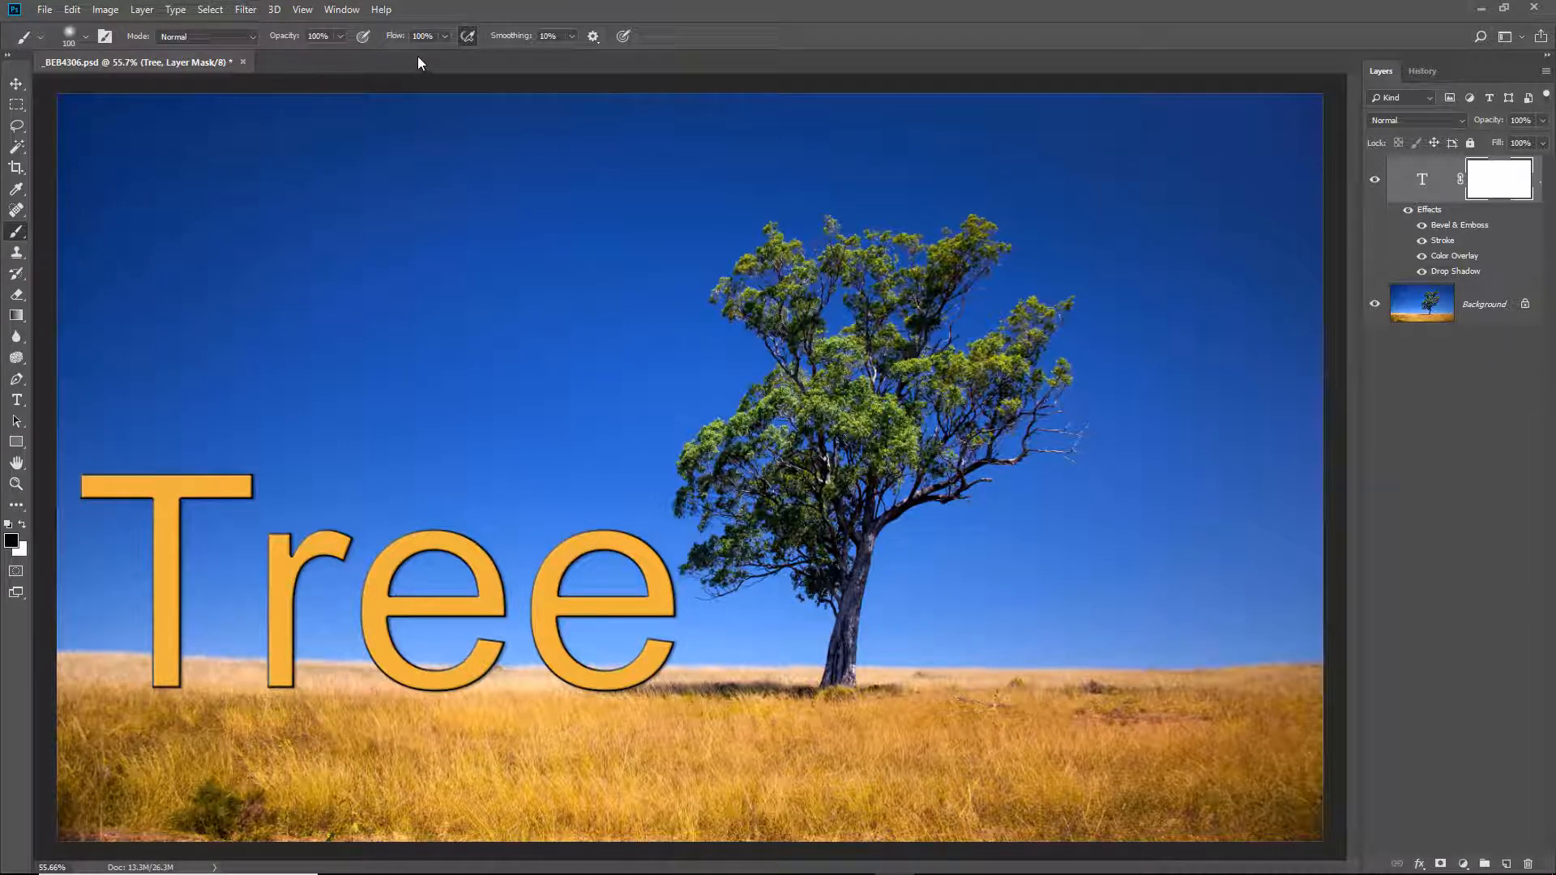
{"action": "mouse_move", "coordinate": [362, 673]}
{"action": "left_mouse_down"}
{"action": "mouse_move", "coordinate": [370, 691]}
{"action": "mouse_move", "coordinate": [486, 688]}
{"action": "mouse_move", "coordinate": [382, 685]}
{"action": "left_mouse_up"}
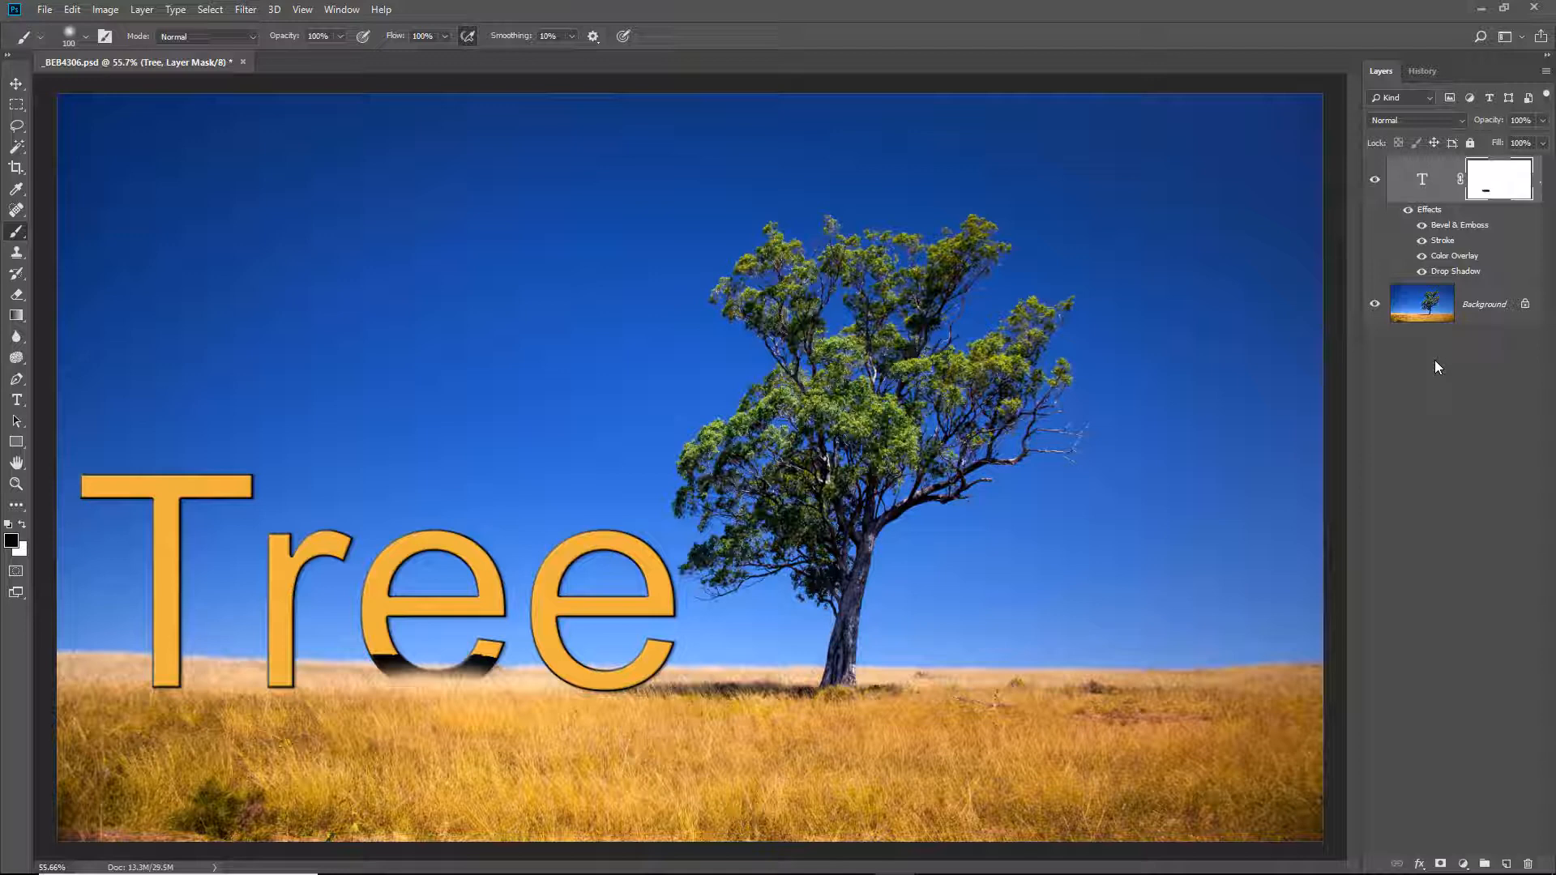
{"action": "key", "text": "ctrl+z"}
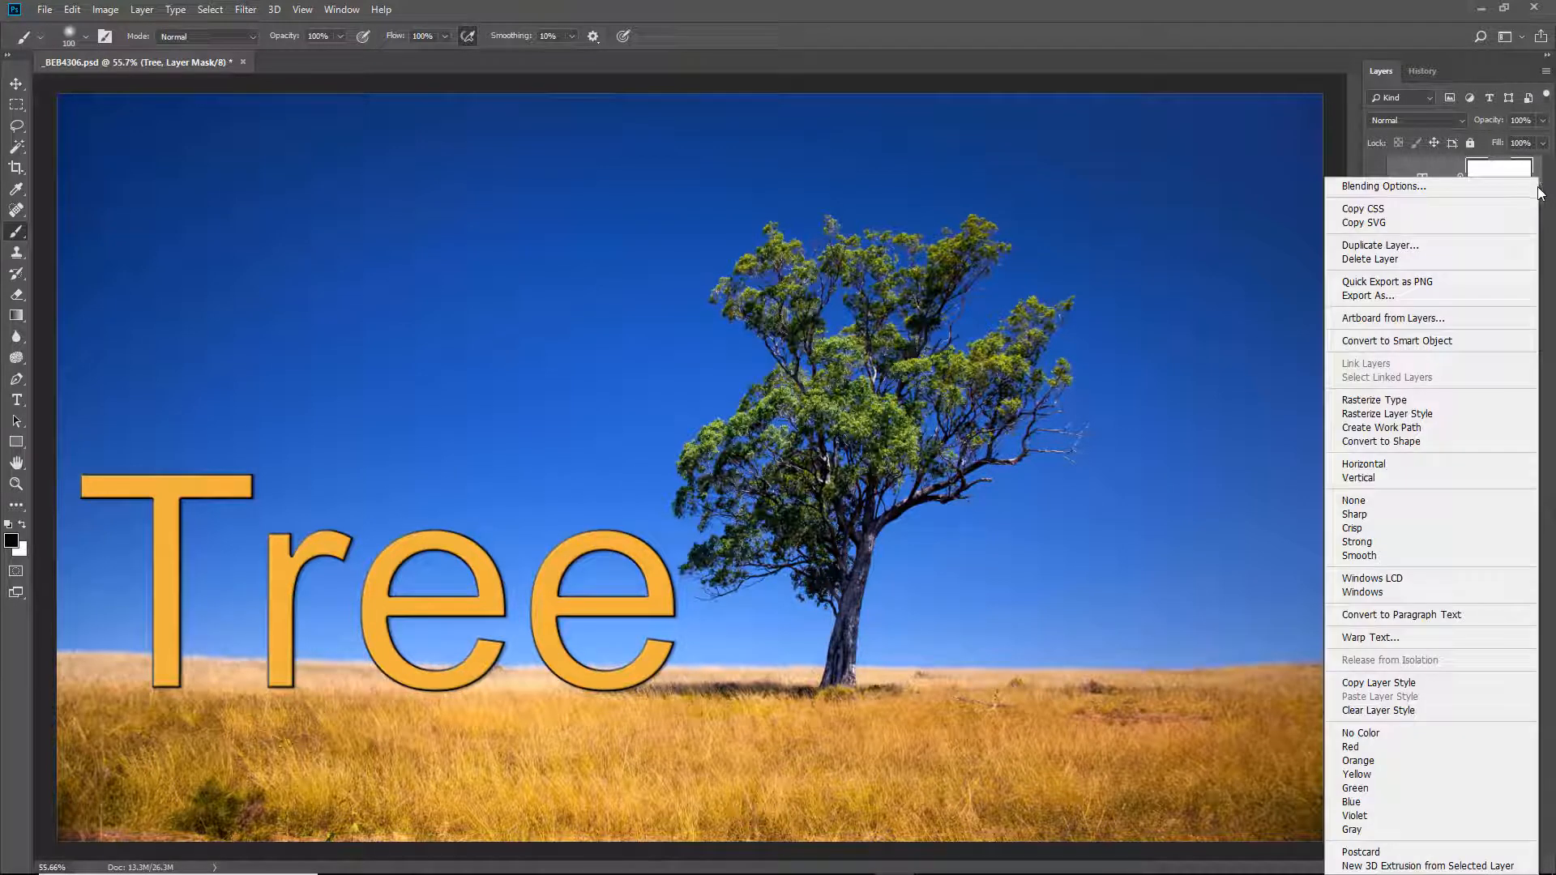
Rasterize the Tree layer together with its layer style and add a layer mask to it.
{"action": "left_click", "coordinate": [1418, 415]}
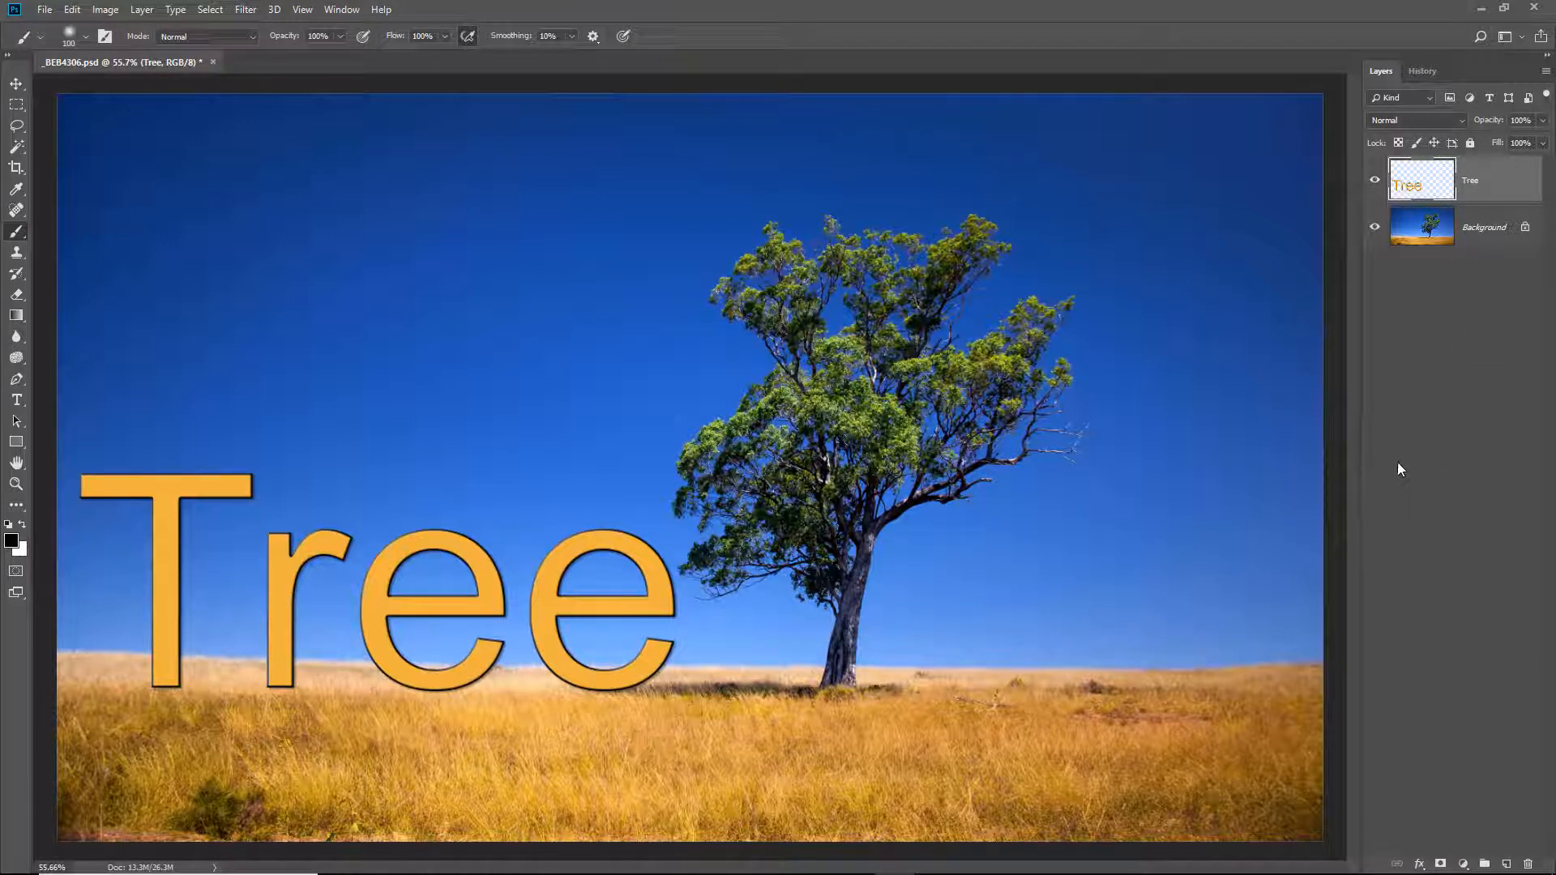
{"action": "left_click", "coordinate": [1440, 864]}
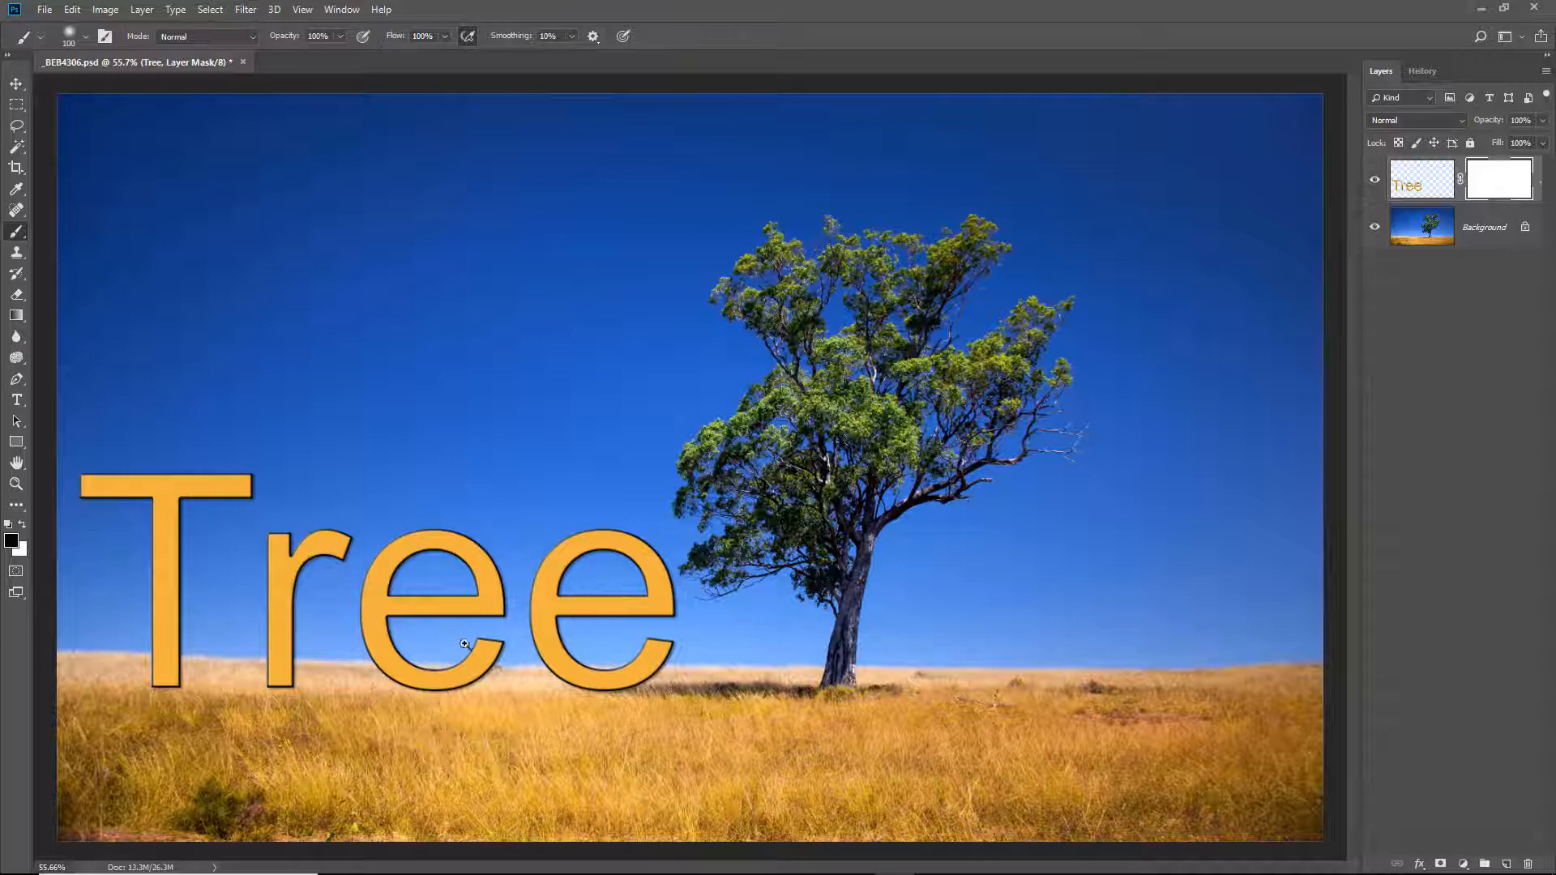
Paint black on the Tree layer's mask with a reduced brush to hide the bottoms of all the letters in the grass.
{"action": "left_click_drag", "start_coordinate": [115, 582], "coordinate": [713, 721]}
{"action": "mouse_move", "coordinate": [1120, 558]}
{"action": "left_mouse_down"}
{"action": "mouse_move", "coordinate": [1142, 524]}
{"action": "mouse_move", "coordinate": [1208, 551]}
{"action": "mouse_move", "coordinate": [942, 553]}
{"action": "mouse_move", "coordinate": [1239, 540]}
{"action": "mouse_move", "coordinate": [953, 538]}
{"action": "mouse_move", "coordinate": [1205, 528]}
{"action": "mouse_move", "coordinate": [1038, 567]}
{"action": "left_mouse_up"}
{"action": "key", "text": "bracketleft"}
{"action": "key", "text": "bracketleft"}
{"action": "key", "text": "bracketleft"}
{"action": "key", "text": "bracketleft"}
{"action": "key", "text": "bracketleft"}
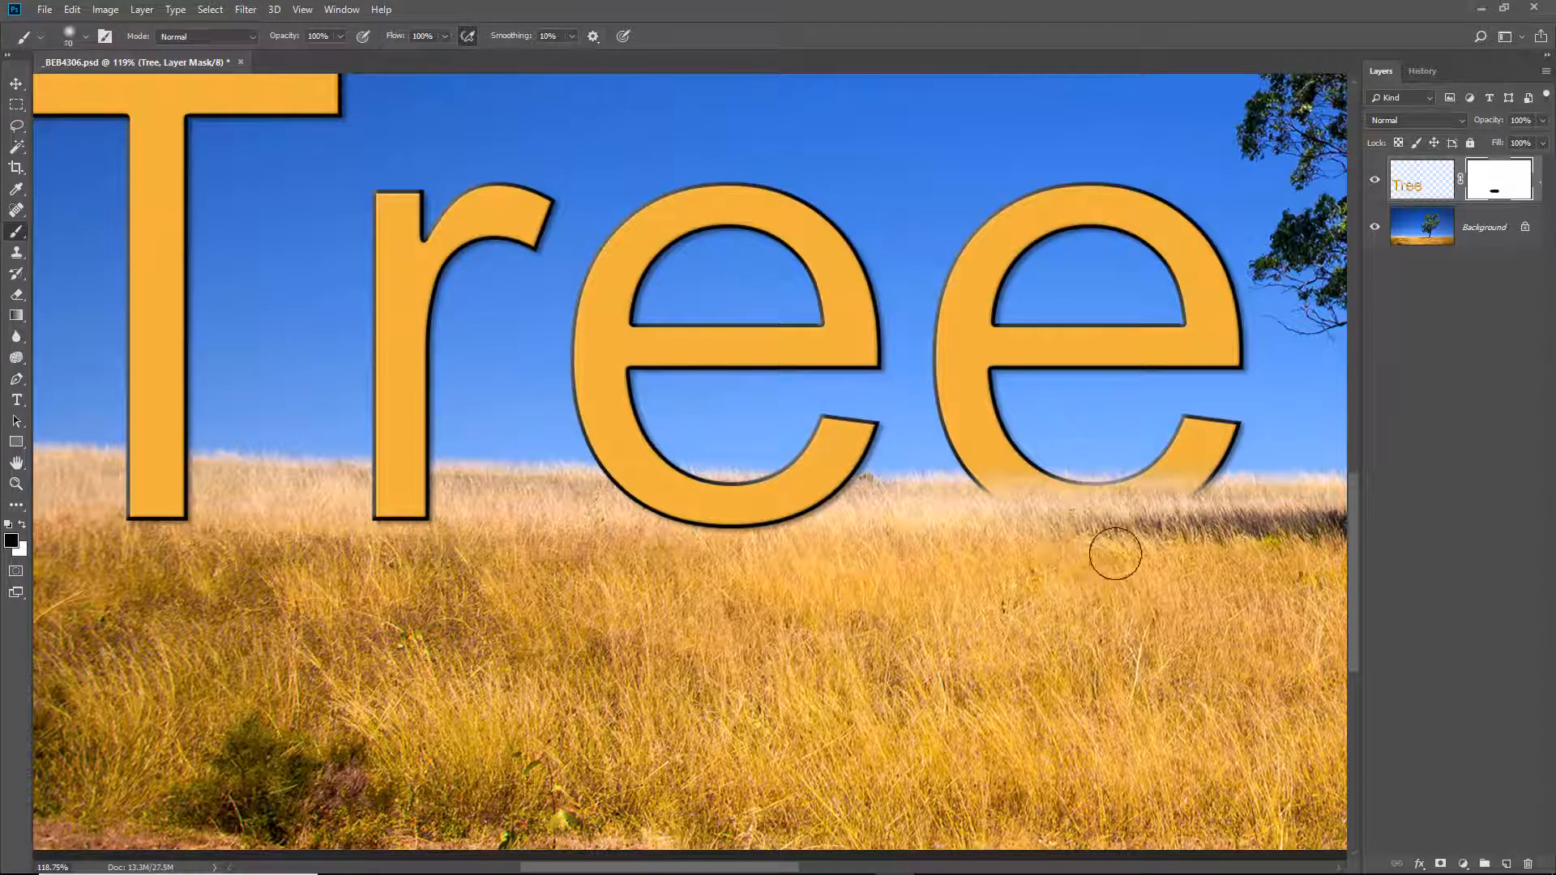
{"action": "mouse_move", "coordinate": [824, 514]}
{"action": "left_mouse_down"}
{"action": "mouse_move", "coordinate": [613, 521]}
{"action": "mouse_move", "coordinate": [845, 525]}
{"action": "mouse_move", "coordinate": [544, 507]}
{"action": "mouse_move", "coordinate": [881, 519]}
{"action": "mouse_move", "coordinate": [553, 523]}
{"action": "mouse_move", "coordinate": [907, 525]}
{"action": "mouse_move", "coordinate": [745, 509]}
{"action": "mouse_move", "coordinate": [668, 524]}
{"action": "mouse_move", "coordinate": [282, 516]}
{"action": "mouse_move", "coordinate": [451, 510]}
{"action": "mouse_move", "coordinate": [93, 488]}
{"action": "mouse_move", "coordinate": [205, 507]}
{"action": "mouse_move", "coordinate": [185, 540]}
{"action": "mouse_move", "coordinate": [89, 528]}
{"action": "mouse_move", "coordinate": [119, 545]}
{"action": "left_mouse_up"}
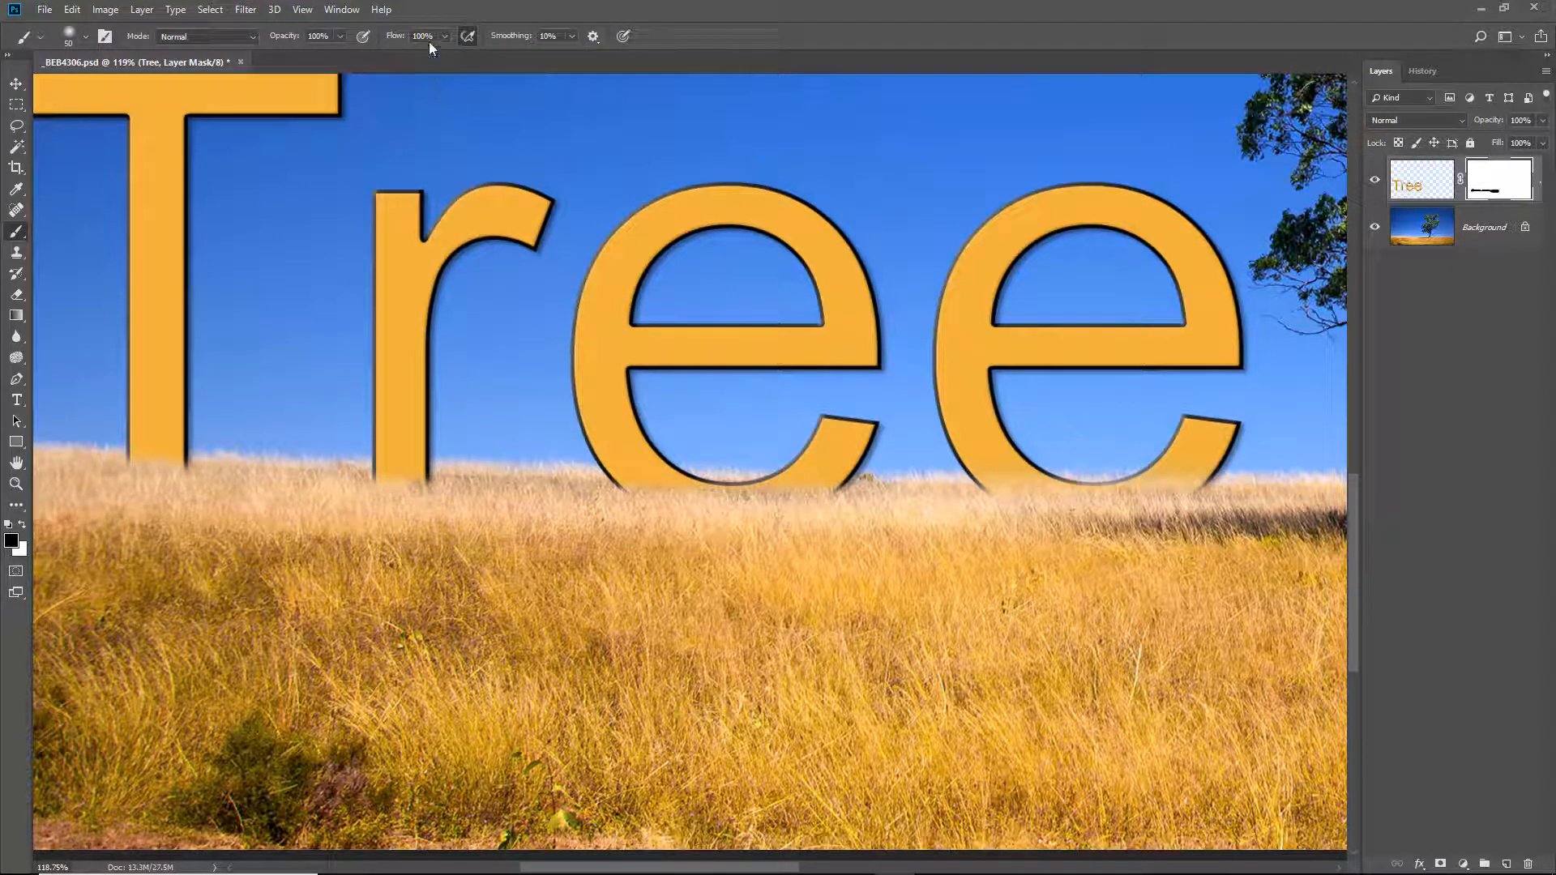
Set the brush flow to 10% and soften the masked lower edges of the letters where they meet the grass.
{"action": "key", "text": "1"}
{"action": "mouse_move", "coordinate": [129, 482]}
{"action": "left_mouse_down"}
{"action": "mouse_move", "coordinate": [168, 476]}
{"action": "mouse_move", "coordinate": [92, 482]}
{"action": "mouse_move", "coordinate": [199, 472]}
{"action": "mouse_move", "coordinate": [114, 476]}
{"action": "left_mouse_up"}
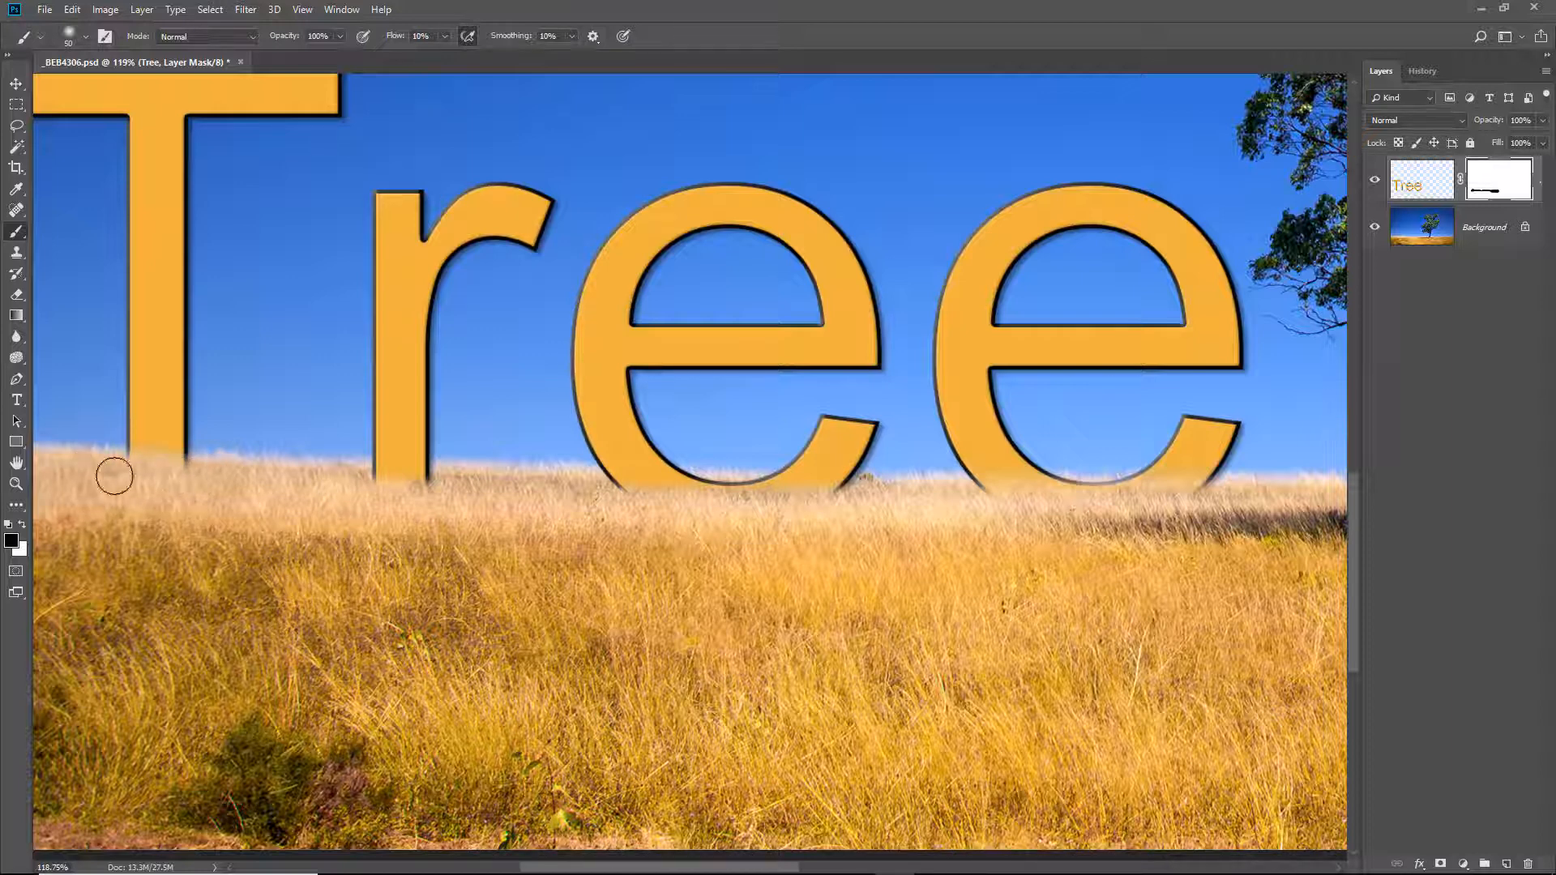
{"action": "mouse_move", "coordinate": [424, 507]}
{"action": "left_mouse_down"}
{"action": "mouse_move", "coordinate": [420, 486]}
{"action": "mouse_move", "coordinate": [441, 479]}
{"action": "mouse_move", "coordinate": [416, 490]}
{"action": "left_mouse_up"}
{"action": "key", "text": "bracketleft"}
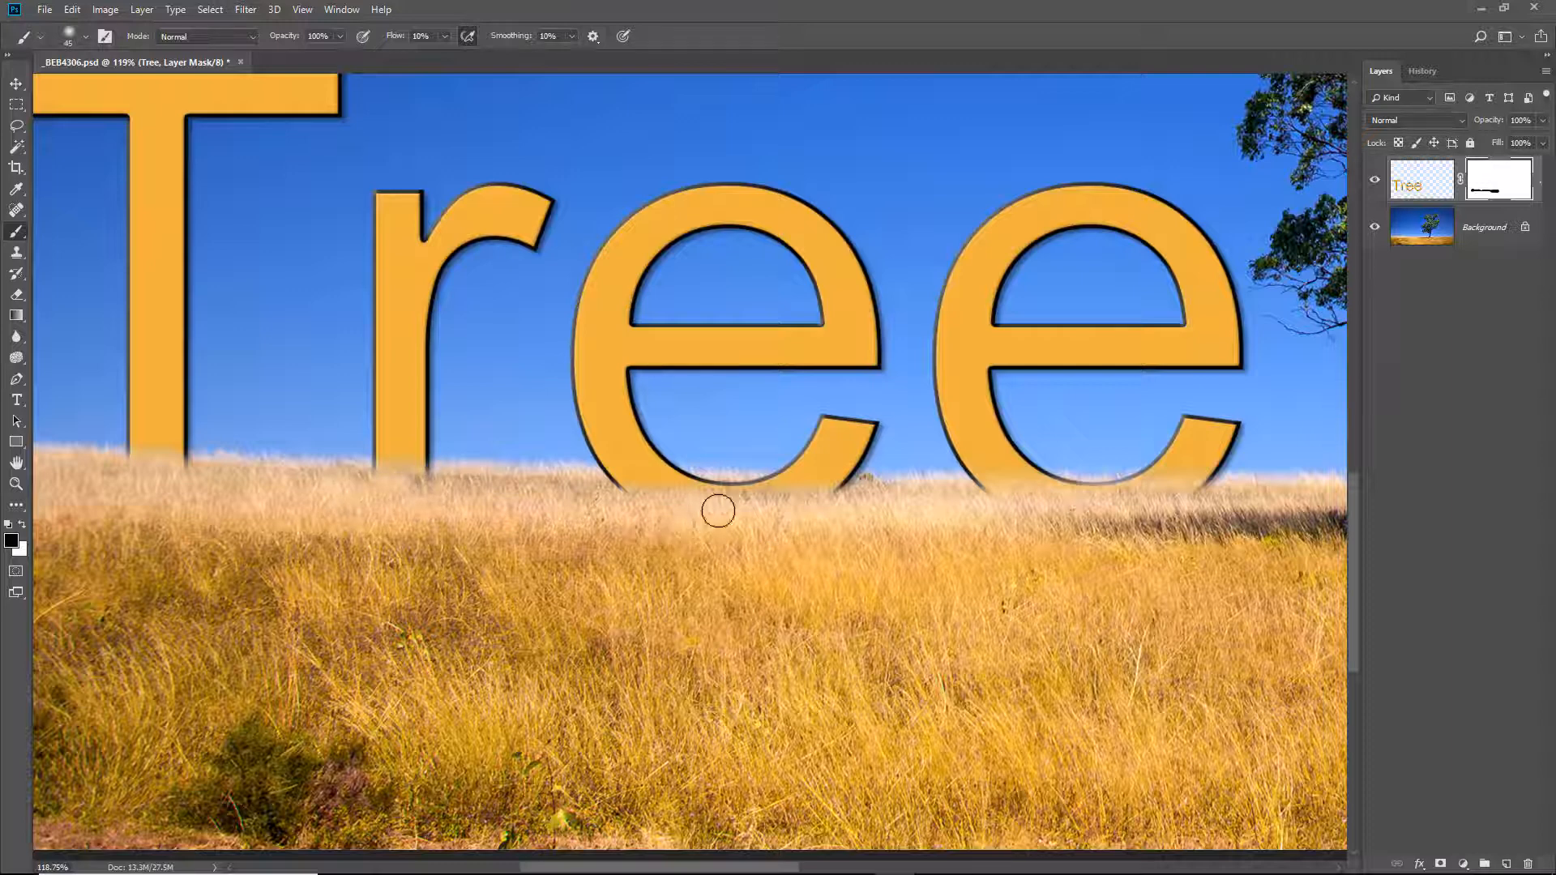
{"action": "mouse_move", "coordinate": [718, 510]}
{"action": "left_mouse_down"}
{"action": "mouse_move", "coordinate": [586, 510]}
{"action": "mouse_move", "coordinate": [862, 494]}
{"action": "mouse_move", "coordinate": [559, 500]}
{"action": "mouse_move", "coordinate": [864, 503]}
{"action": "mouse_move", "coordinate": [768, 496]}
{"action": "left_mouse_up"}
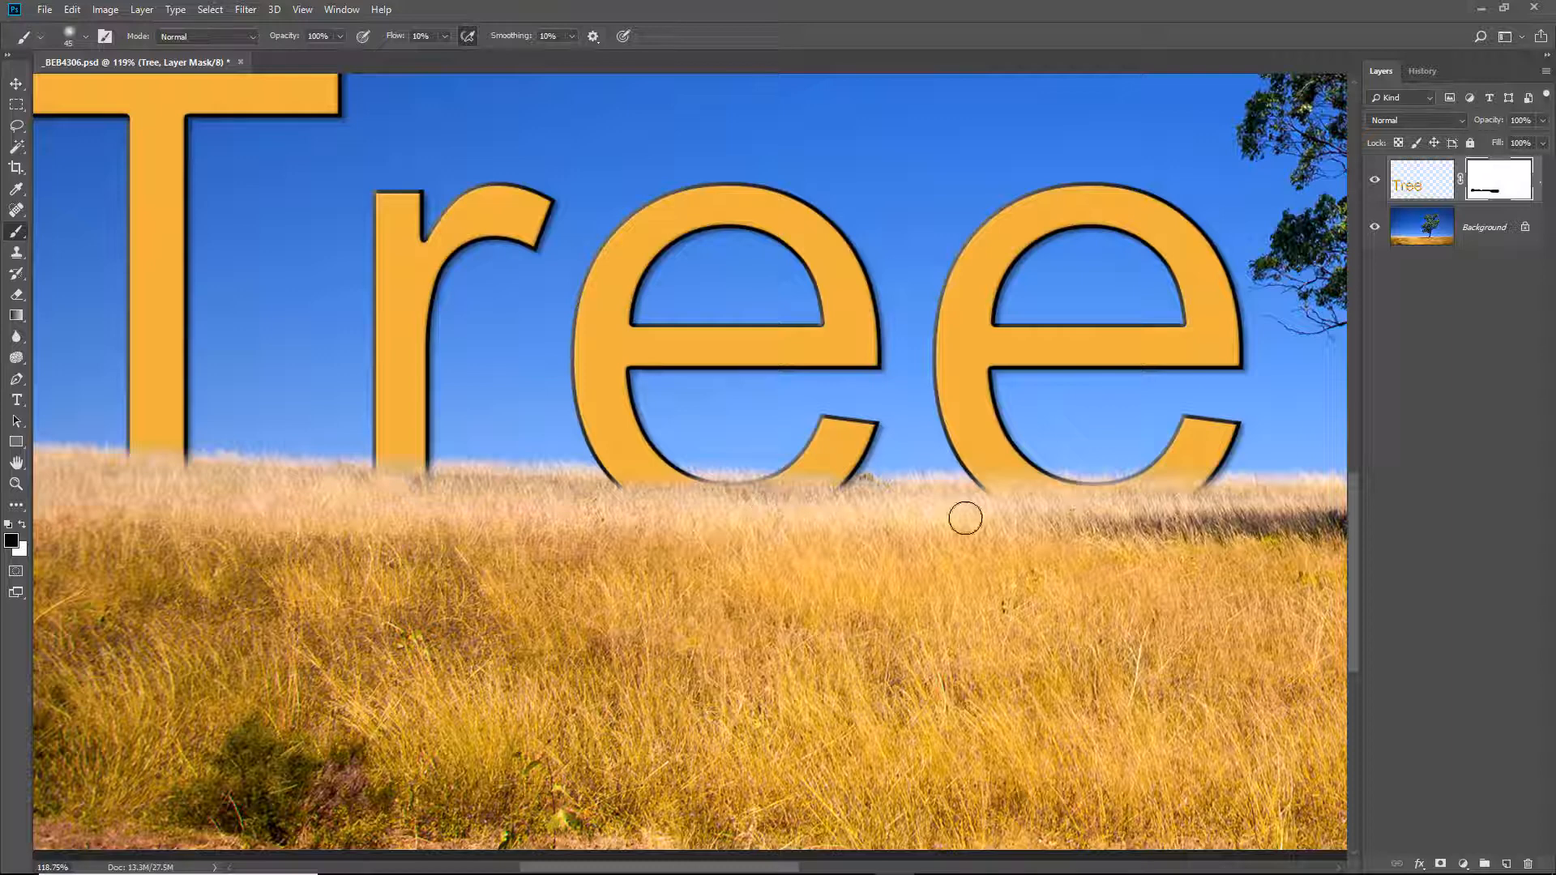
{"action": "mouse_move", "coordinate": [965, 519]}
{"action": "left_mouse_down"}
{"action": "mouse_move", "coordinate": [1241, 499]}
{"action": "mouse_move", "coordinate": [1033, 495]}
{"action": "mouse_move", "coordinate": [951, 502]}
{"action": "mouse_move", "coordinate": [1179, 500]}
{"action": "mouse_move", "coordinate": [902, 528]}
{"action": "left_mouse_up"}
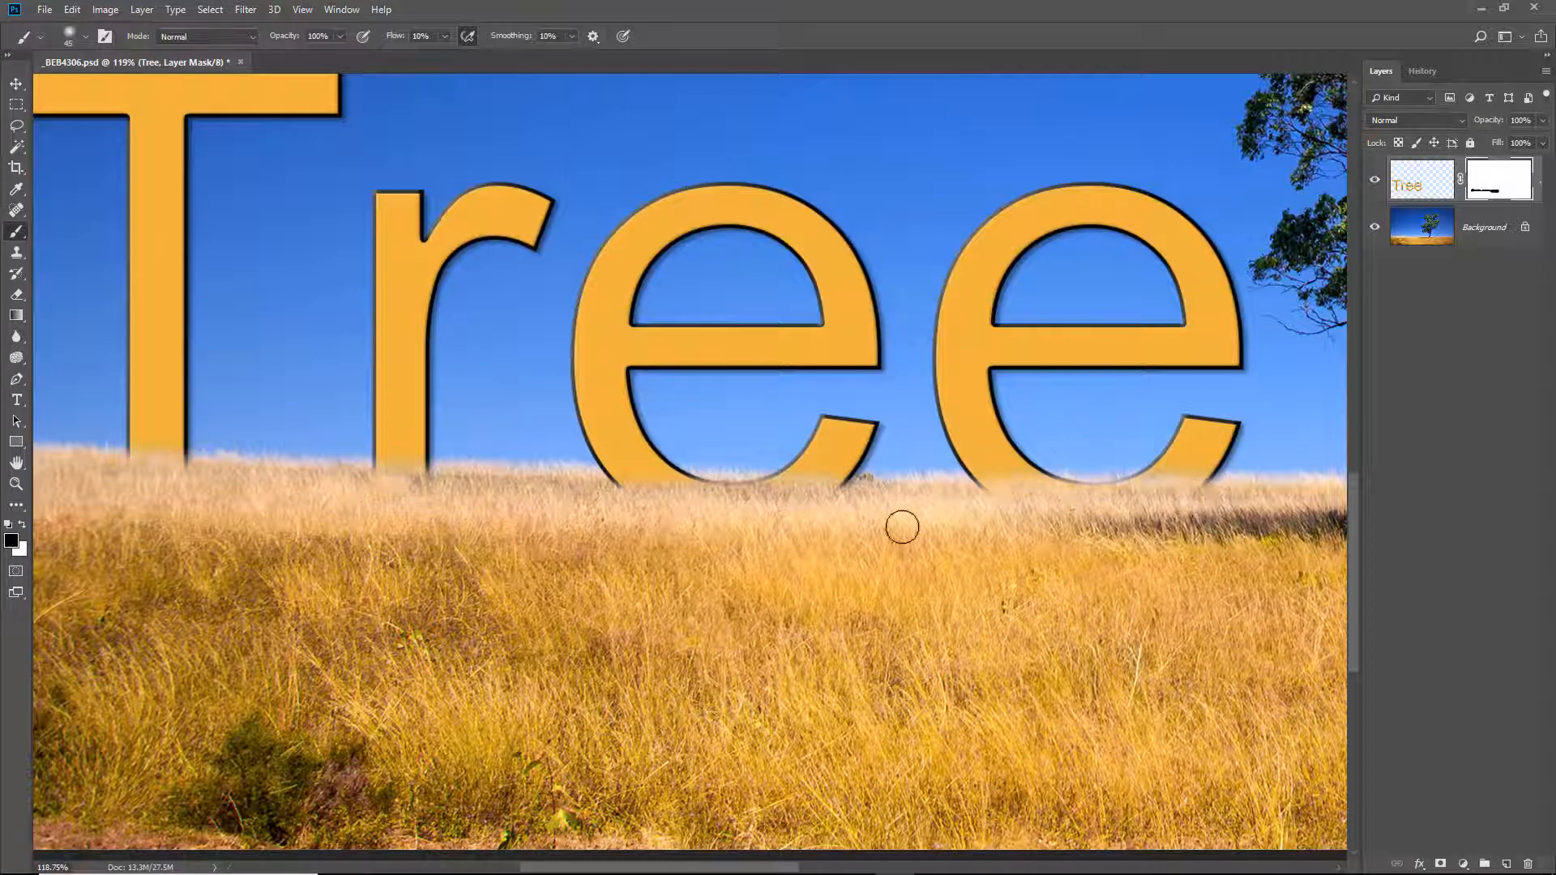
{"action": "key", "text": "ctrl+0"}
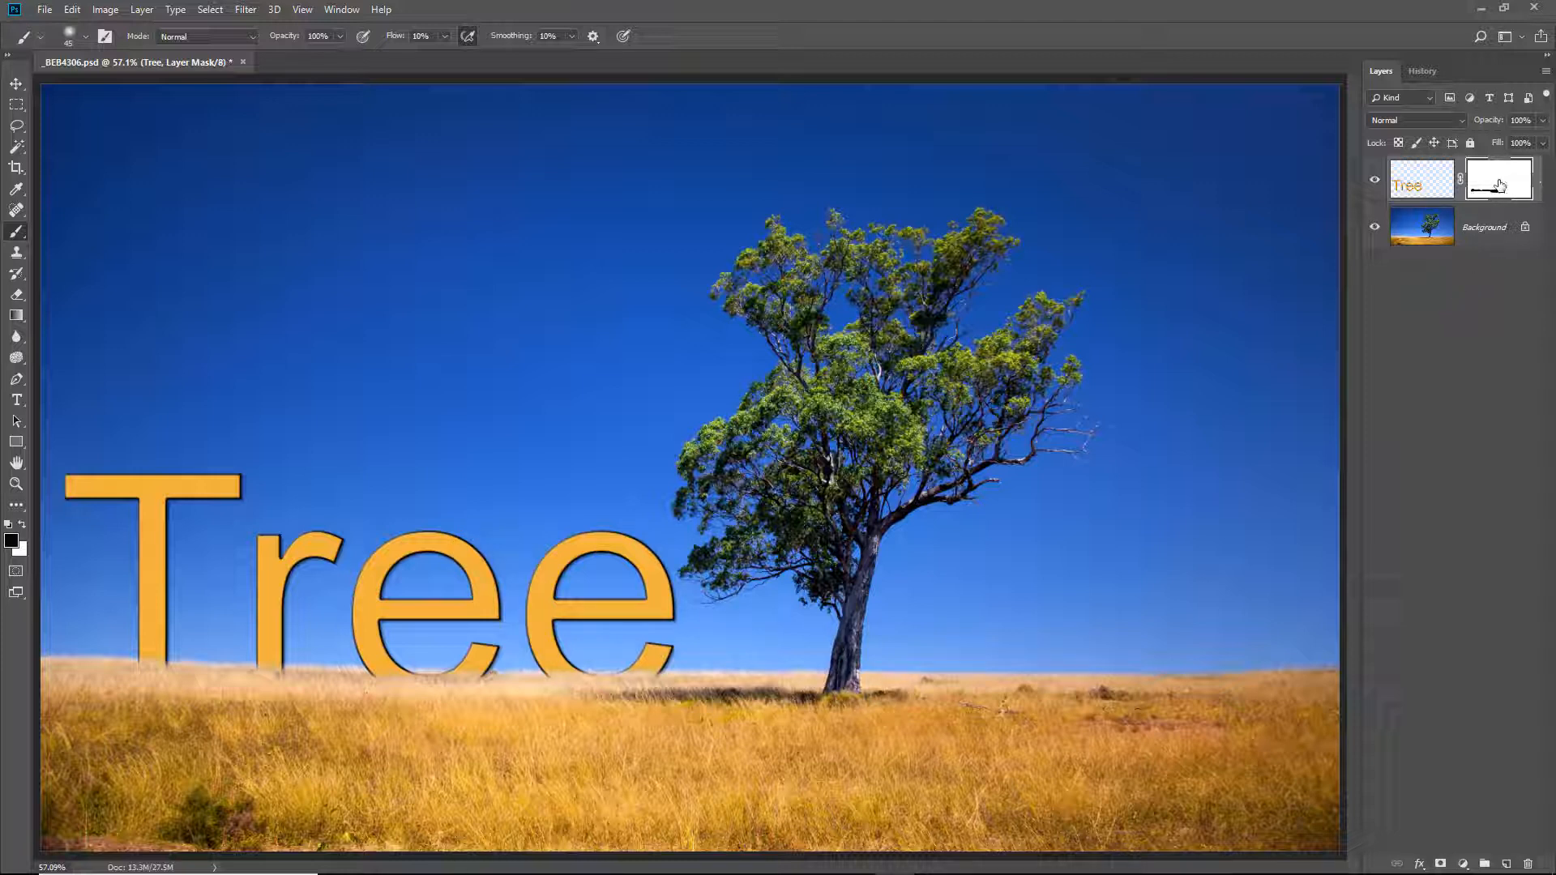
Undo the mask painting and move the Tree text so its last e overlaps the base of the tree trunk.
{"action": "key", "text": "ctrl+z"}
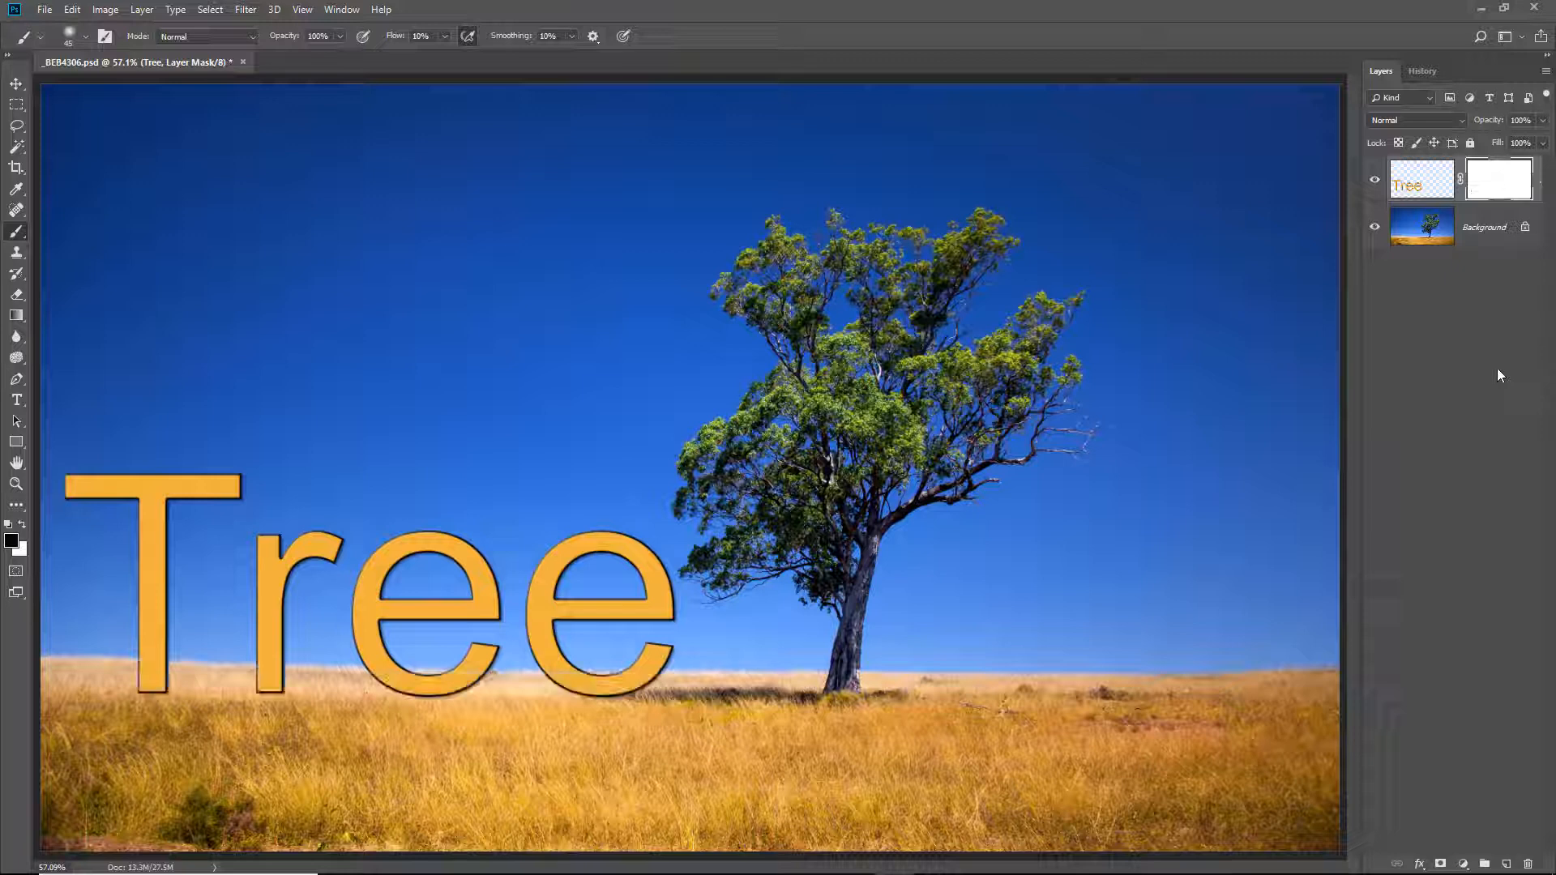
{"action": "left_click", "coordinate": [17, 86]}
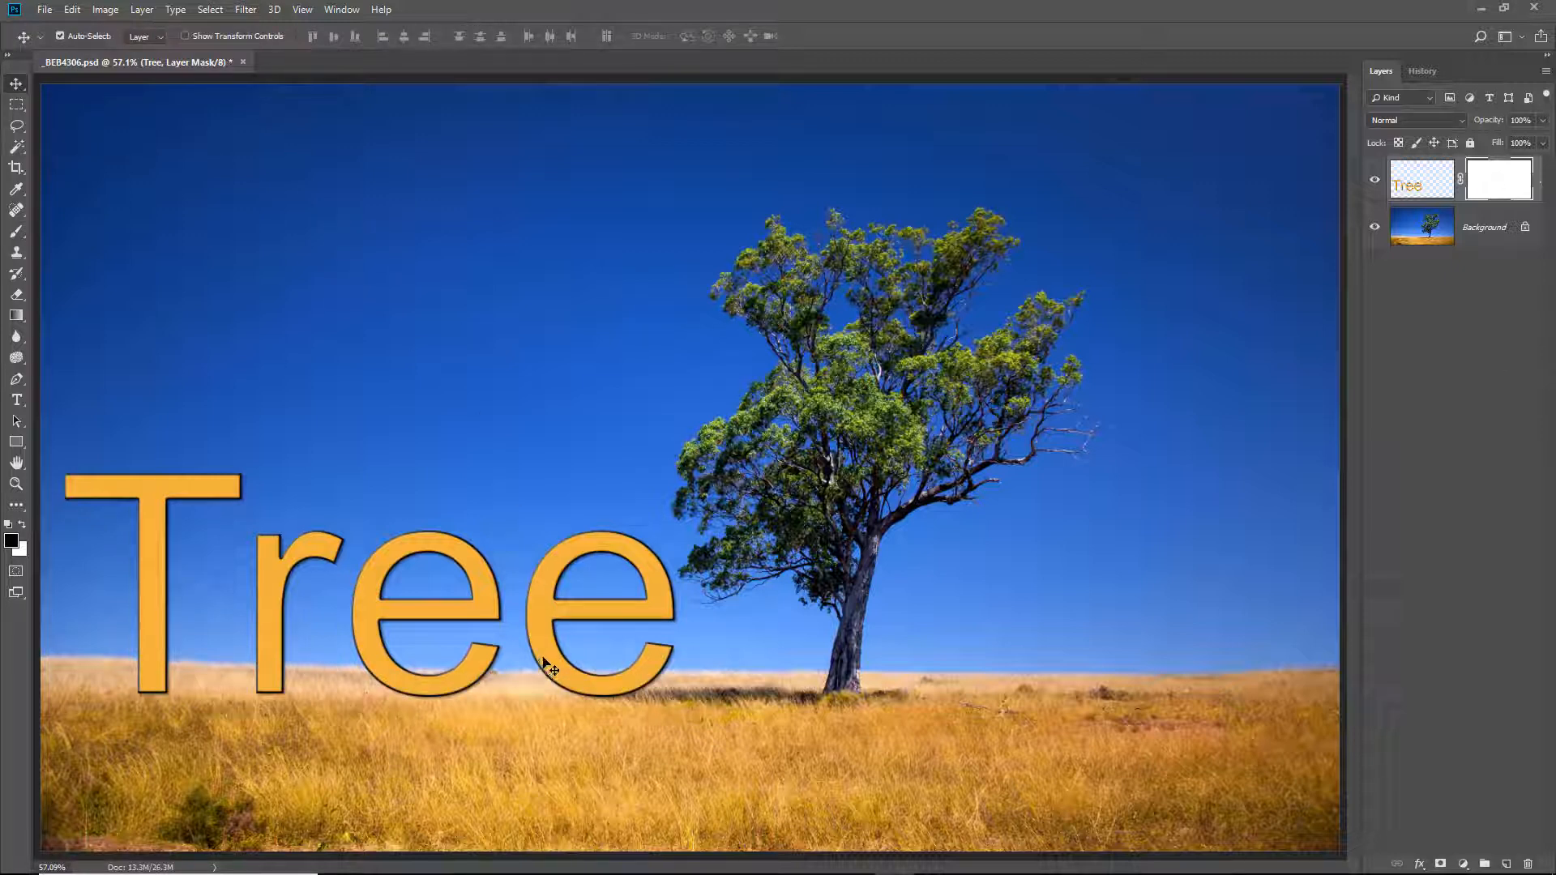
{"action": "left_click_drag", "start_coordinate": [549, 666], "coordinate": [788, 752]}
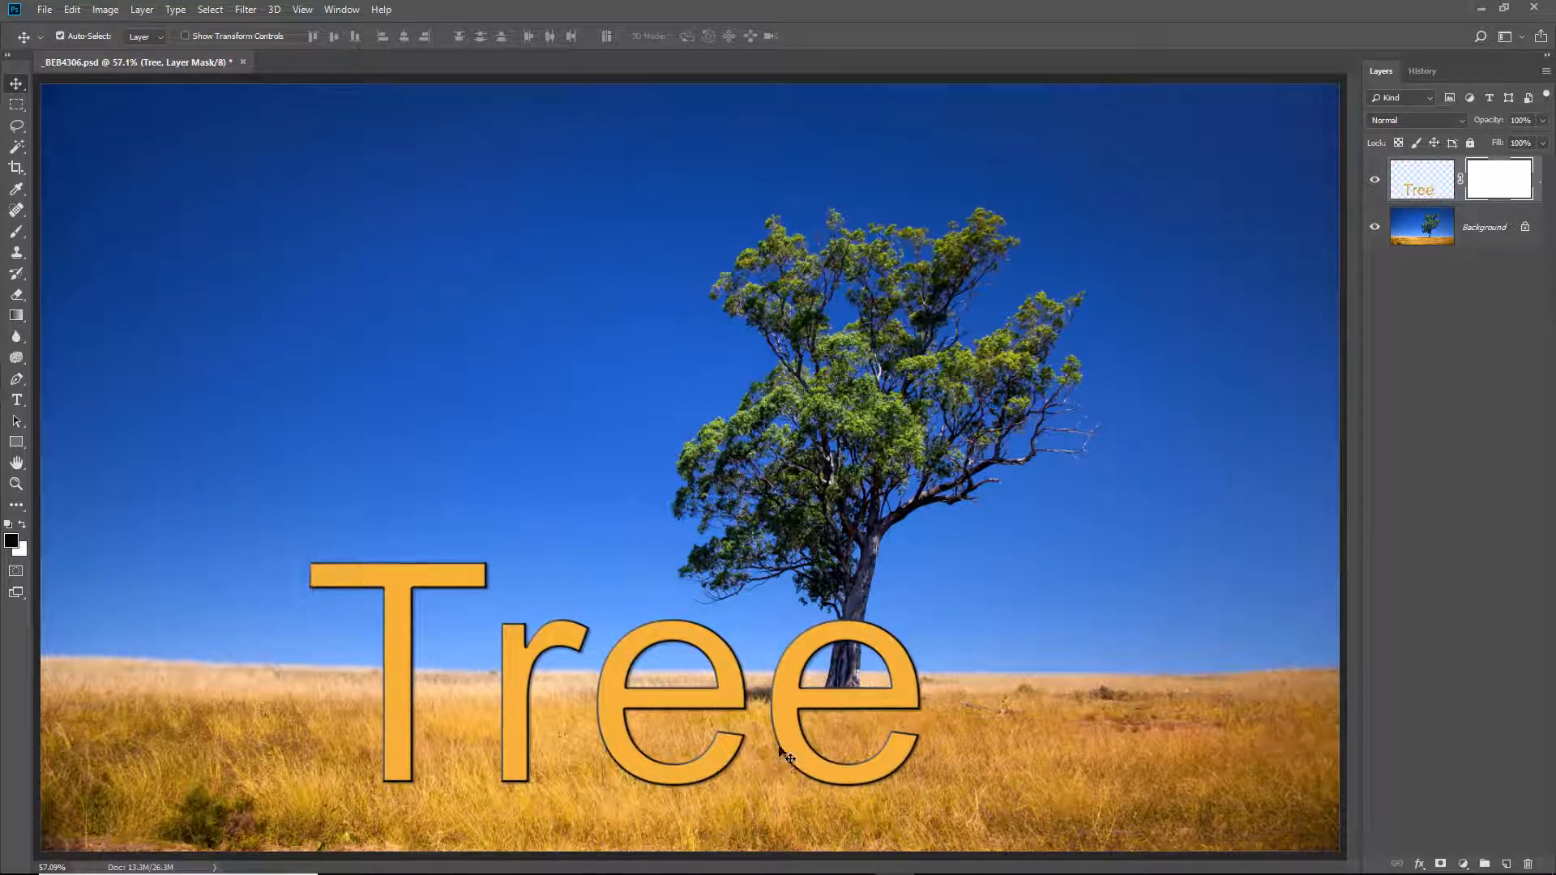
{"action": "left_click_drag", "start_coordinate": [790, 729], "coordinate": [781, 667]}
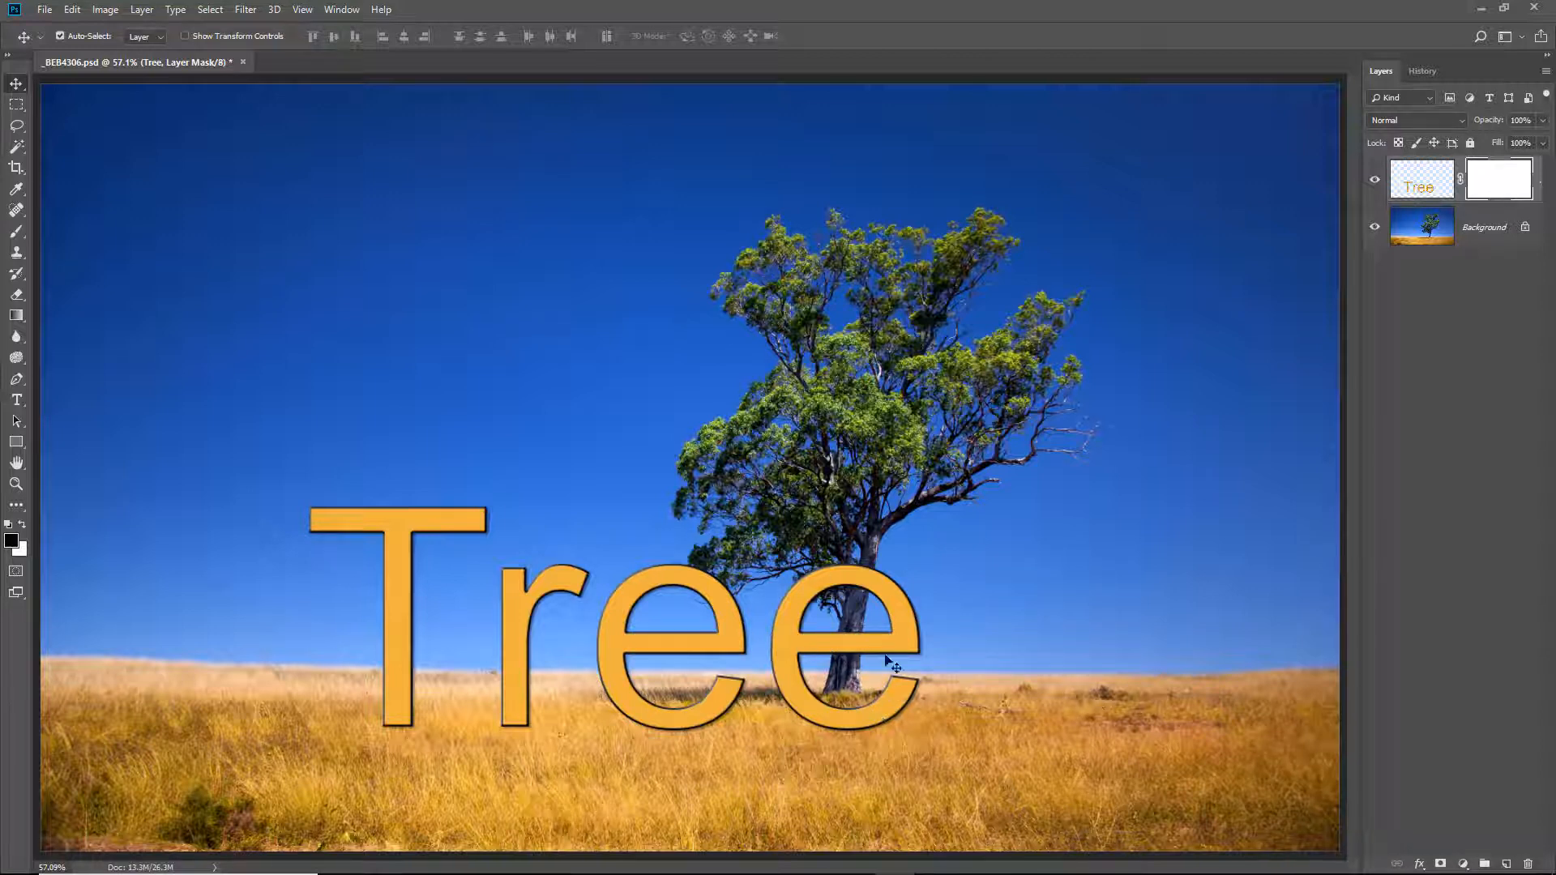
Mask out the last e's crossbar where it crosses the tree trunk, using a small brush at 100% flow.
{"action": "left_click_drag", "start_coordinate": [811, 603], "coordinate": [911, 715]}
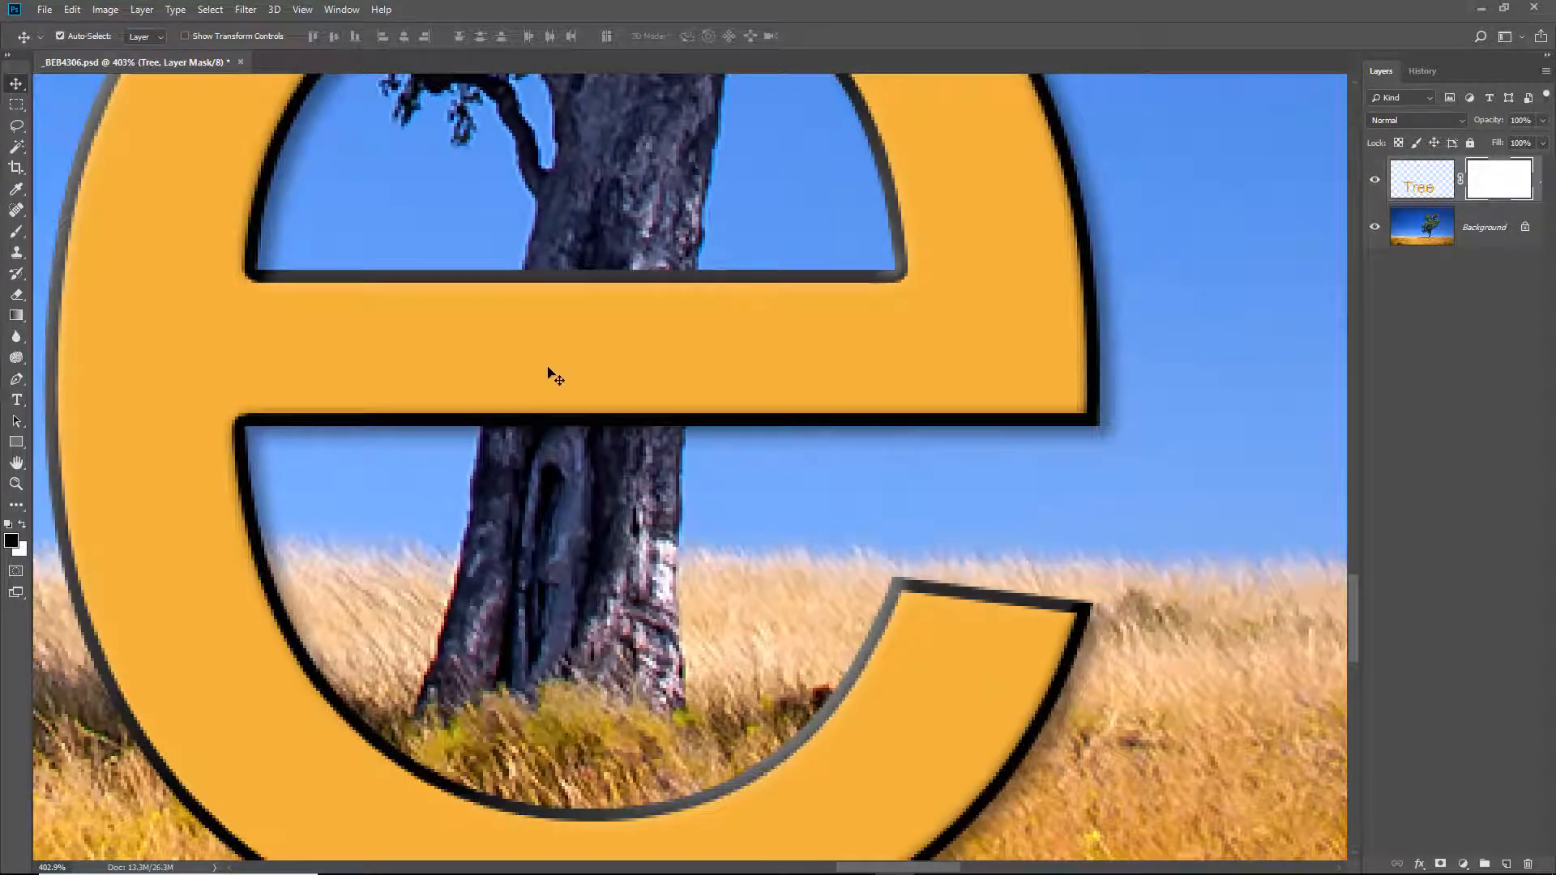
{"action": "left_click", "coordinate": [24, 235]}
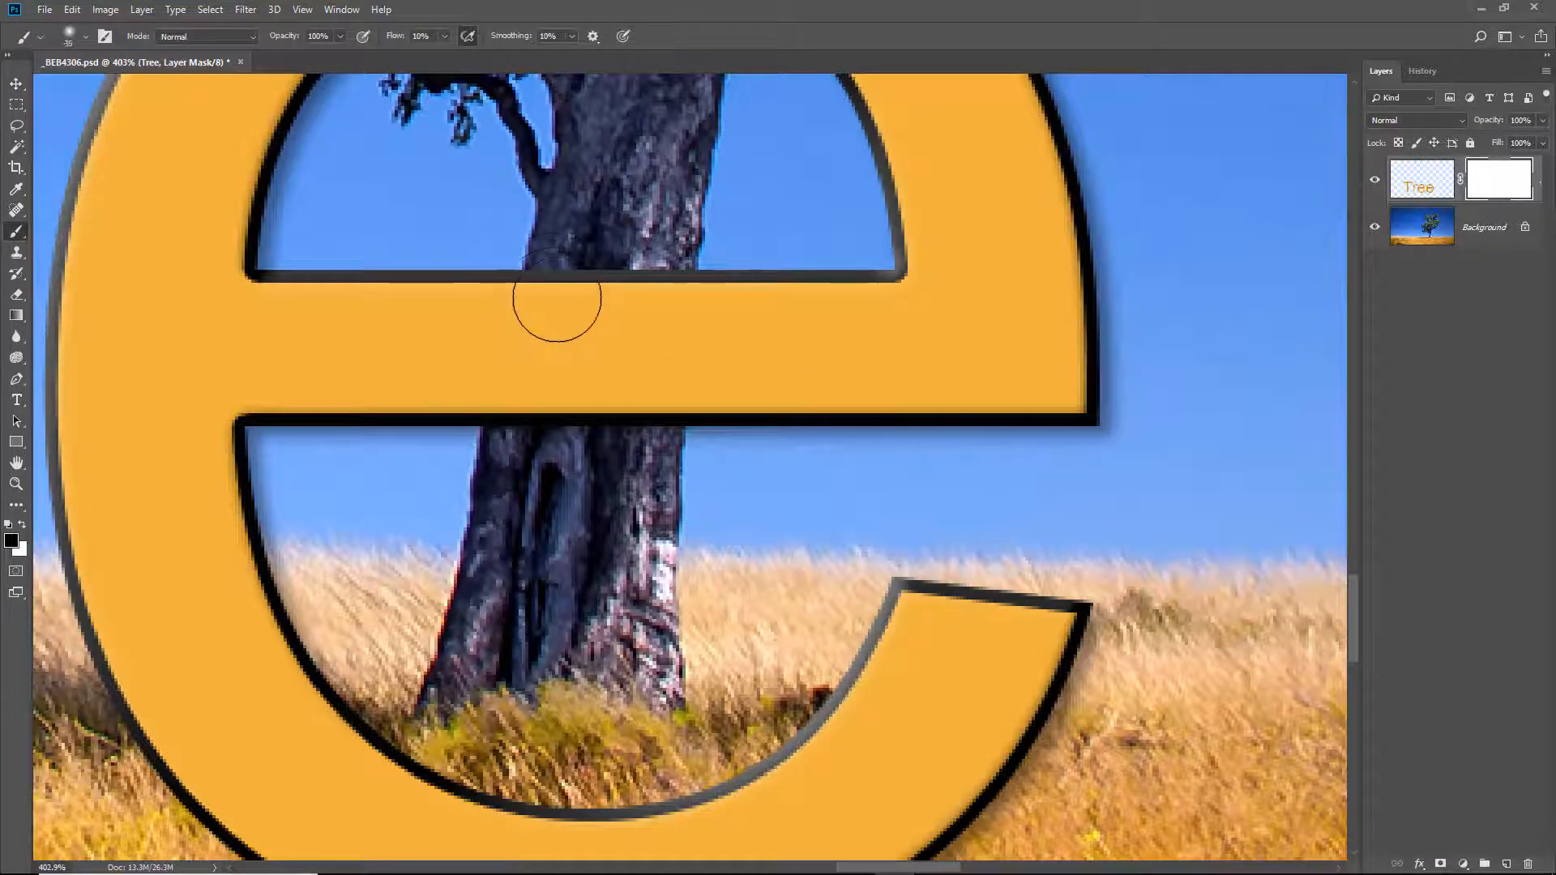
{"action": "key", "text": "bracketleft"}
{"action": "key", "text": "bracketleft"}
{"action": "key", "text": "bracketleft"}
{"action": "key", "text": "bracketleft"}
{"action": "key", "text": "bracketleft"}
{"action": "key", "text": "shift+0"}
{"action": "left_click", "coordinate": [532, 275]}
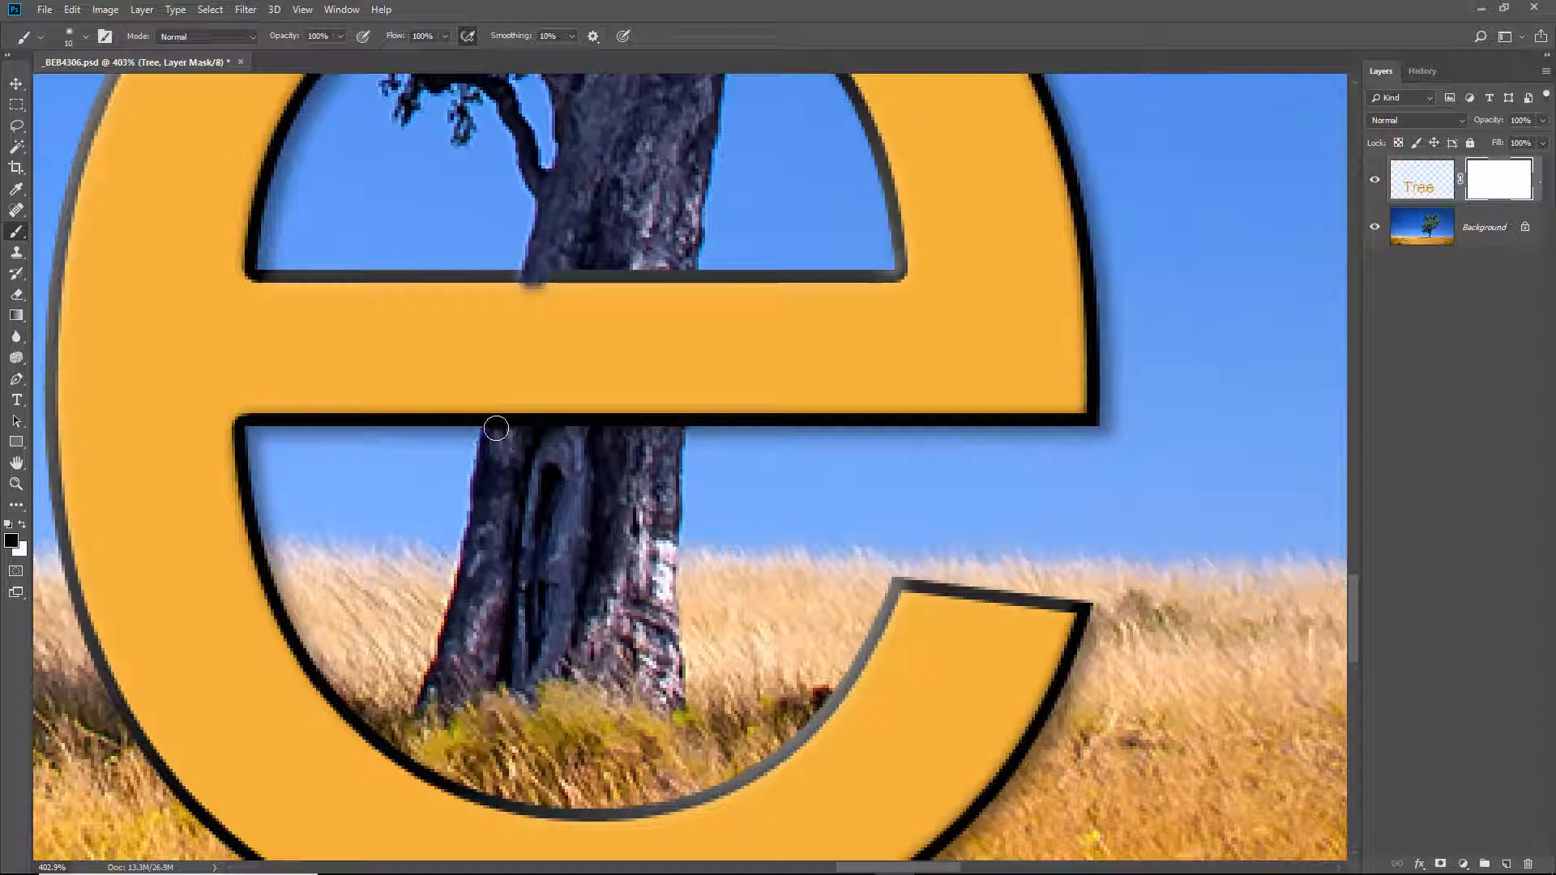
{"action": "mouse_move", "coordinate": [496, 428]}
{"action": "left_mouse_down"}
{"action": "mouse_move", "coordinate": [552, 252]}
{"action": "mouse_move", "coordinate": [536, 368]}
{"action": "mouse_move", "coordinate": [572, 329]}
{"action": "mouse_move", "coordinate": [519, 419]}
{"action": "mouse_move", "coordinate": [567, 400]}
{"action": "mouse_move", "coordinate": [572, 437]}
{"action": "mouse_move", "coordinate": [615, 238]}
{"action": "mouse_move", "coordinate": [638, 432]}
{"action": "mouse_move", "coordinate": [641, 276]}
{"action": "mouse_move", "coordinate": [616, 343]}
{"action": "mouse_move", "coordinate": [677, 304]}
{"action": "mouse_move", "coordinate": [683, 270]}
{"action": "mouse_move", "coordinate": [664, 432]}
{"action": "mouse_move", "coordinate": [681, 262]}
{"action": "mouse_move", "coordinate": [663, 393]}
{"action": "mouse_move", "coordinate": [656, 357]}
{"action": "mouse_move", "coordinate": [657, 448]}
{"action": "mouse_move", "coordinate": [674, 261]}
{"action": "left_mouse_up"}
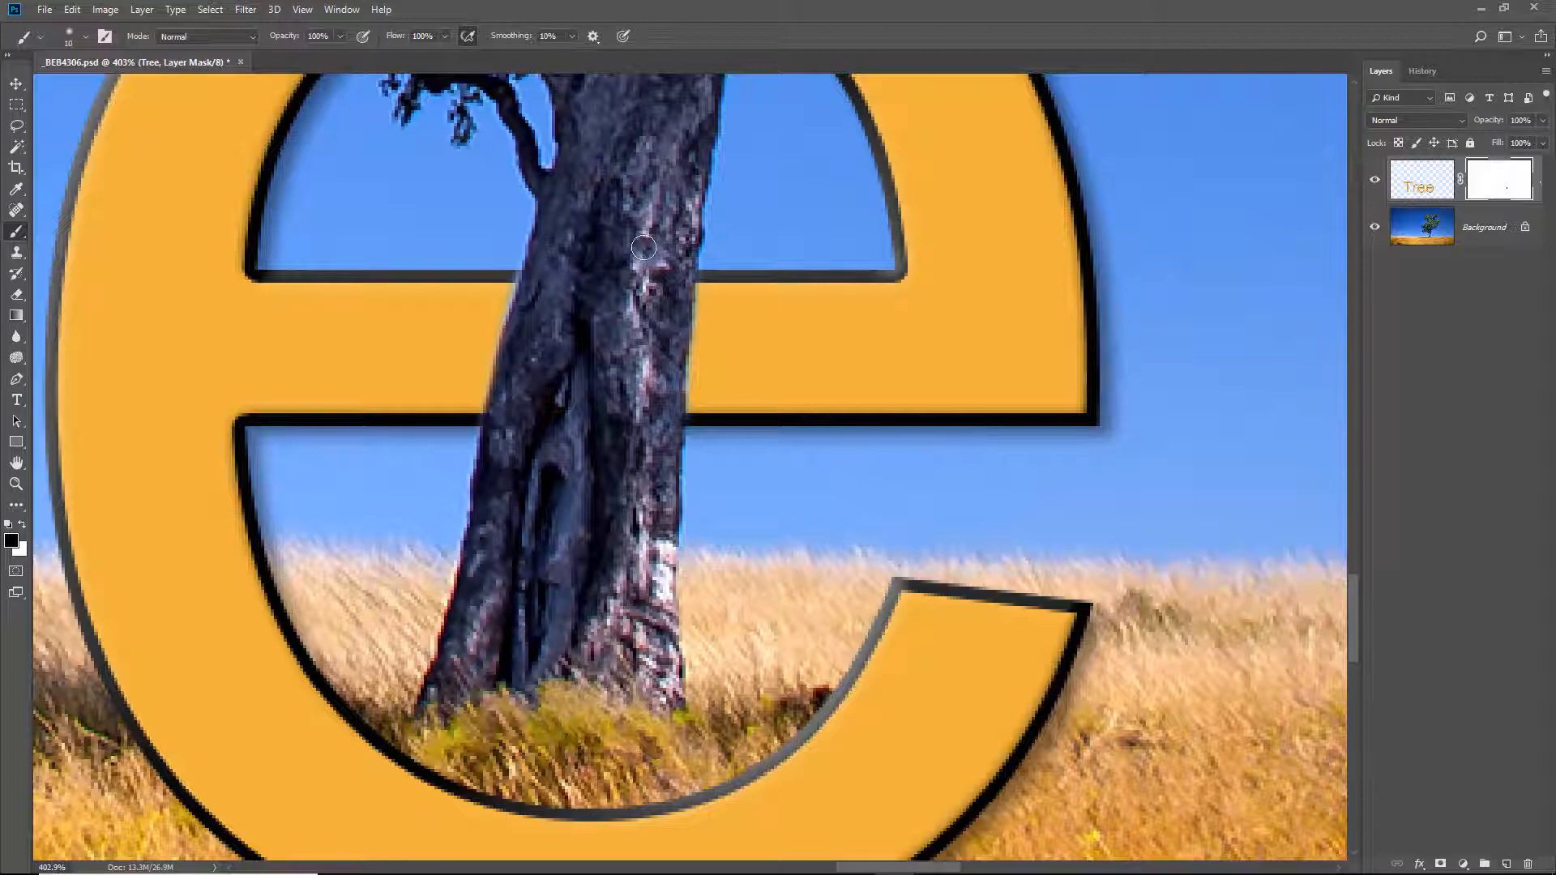
{"action": "key", "text": "ctrl+0"}
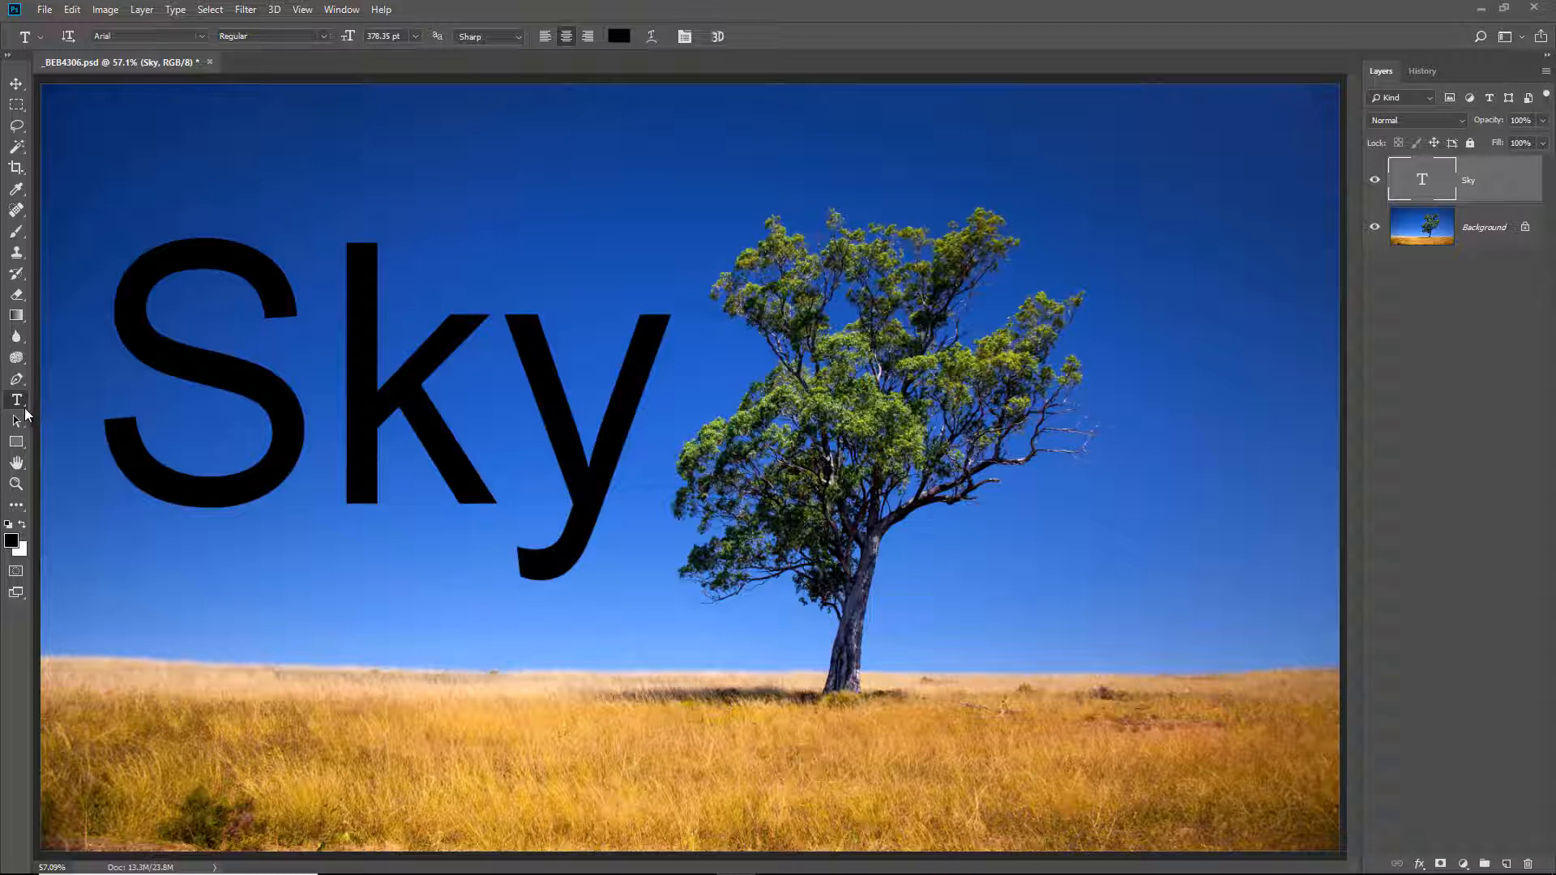
View the available type tool variants, including the type mask tools.
{"action": "right_click", "coordinate": [25, 410]}
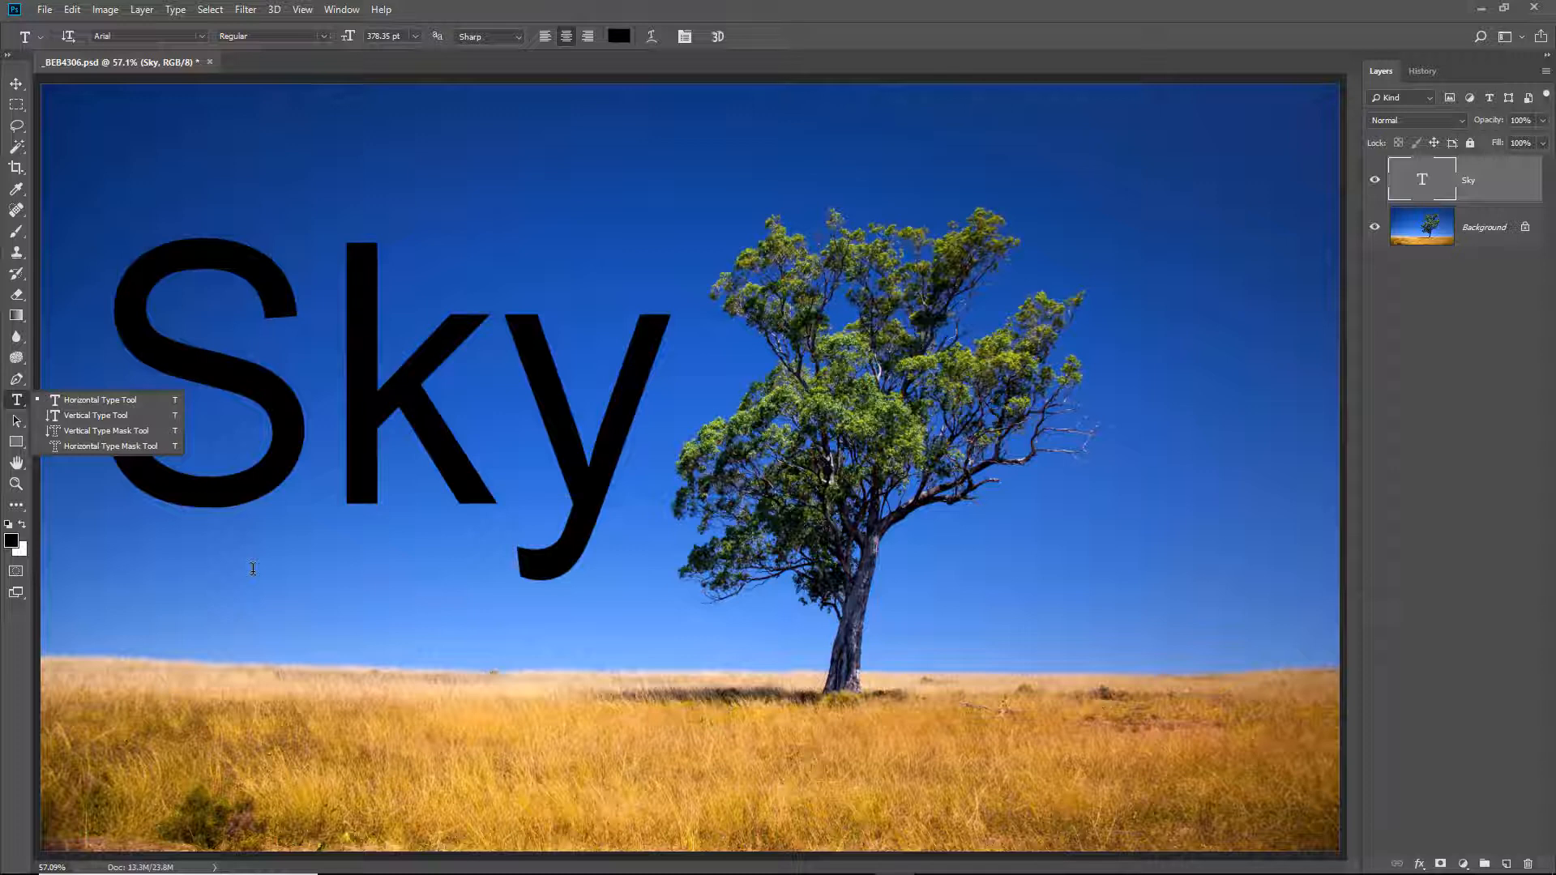
{"action": "left_click", "coordinate": [1424, 324]}
Load the outline of the Sky text as a selection and hide the Sky layer.
{"action": "left_click", "coordinate": [1451, 182]}
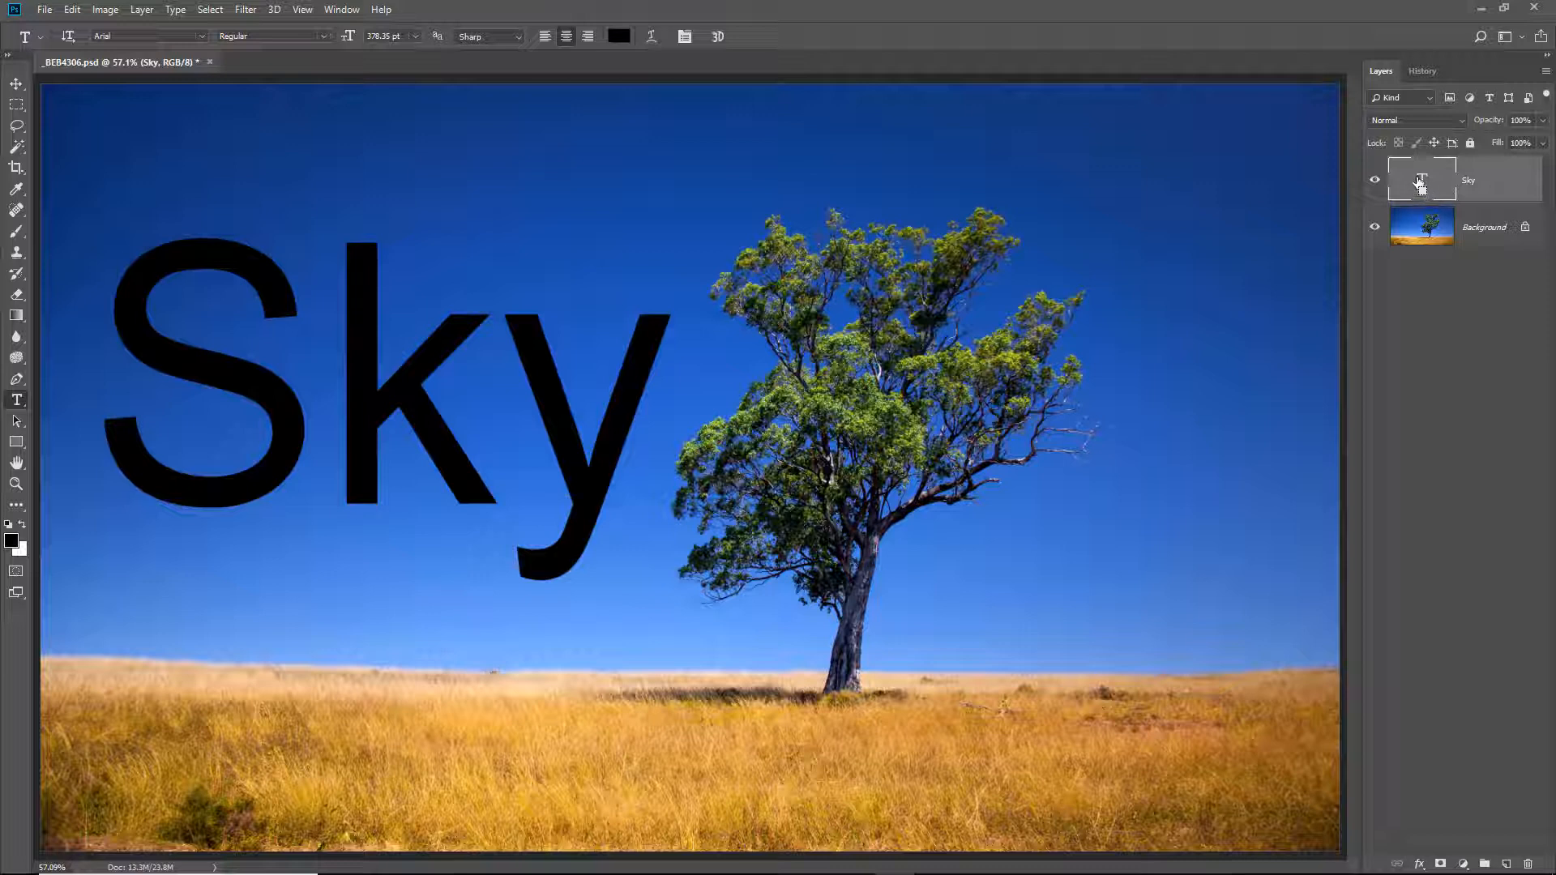
{"action": "left_click", "coordinate": [1420, 183], "text": "ctrl"}
{"action": "left_click", "coordinate": [1375, 186]}
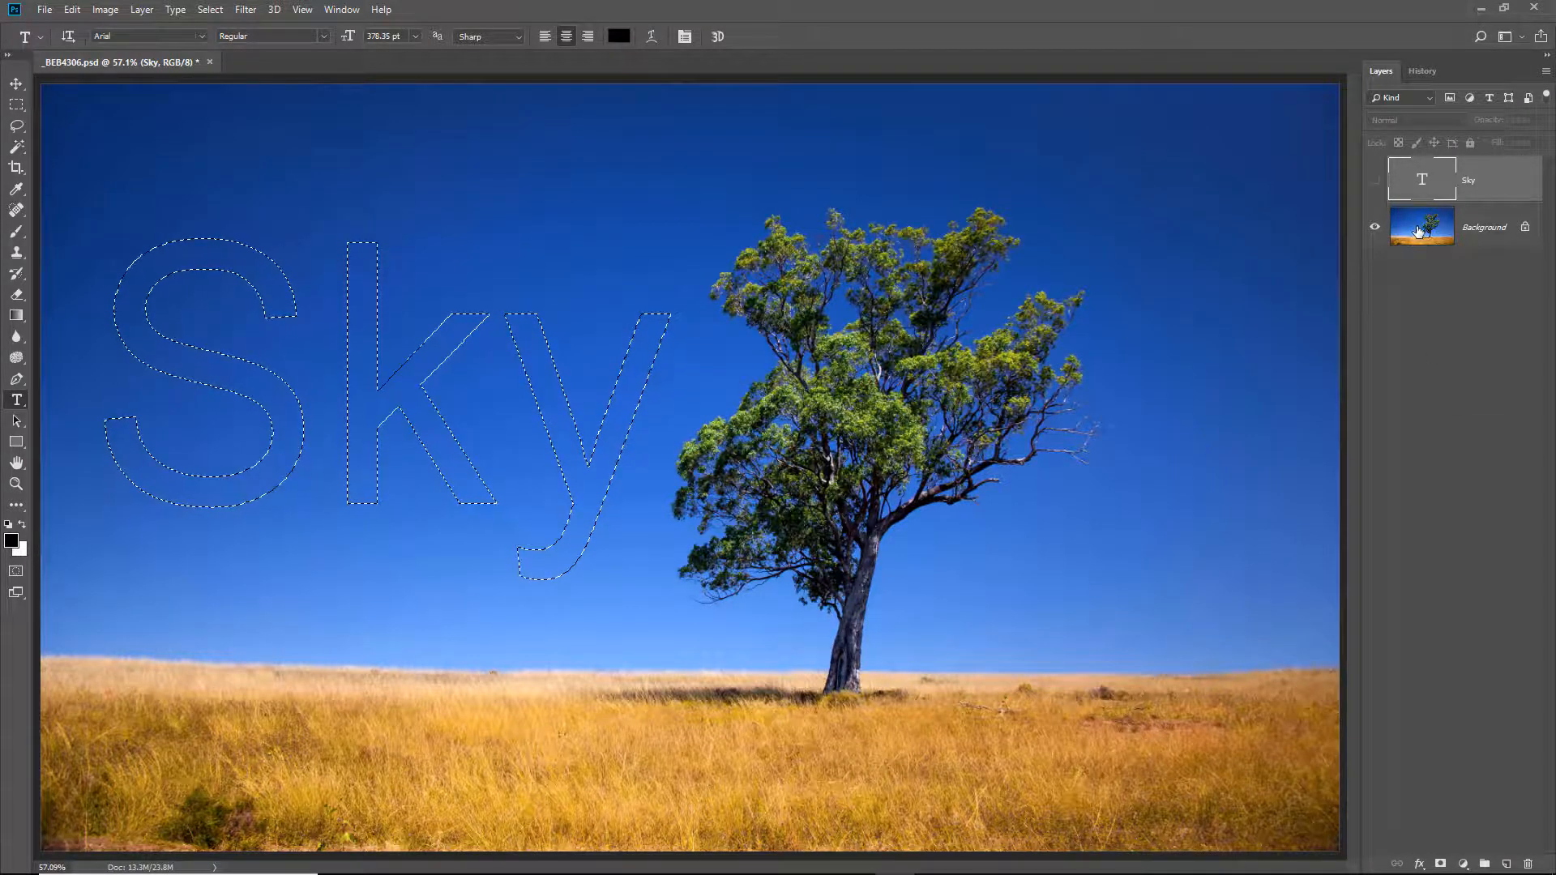
Copy the Sky-shaped selection of the Background photo to a new layer and switch to the Move tool.
{"action": "left_click", "coordinate": [1418, 232]}
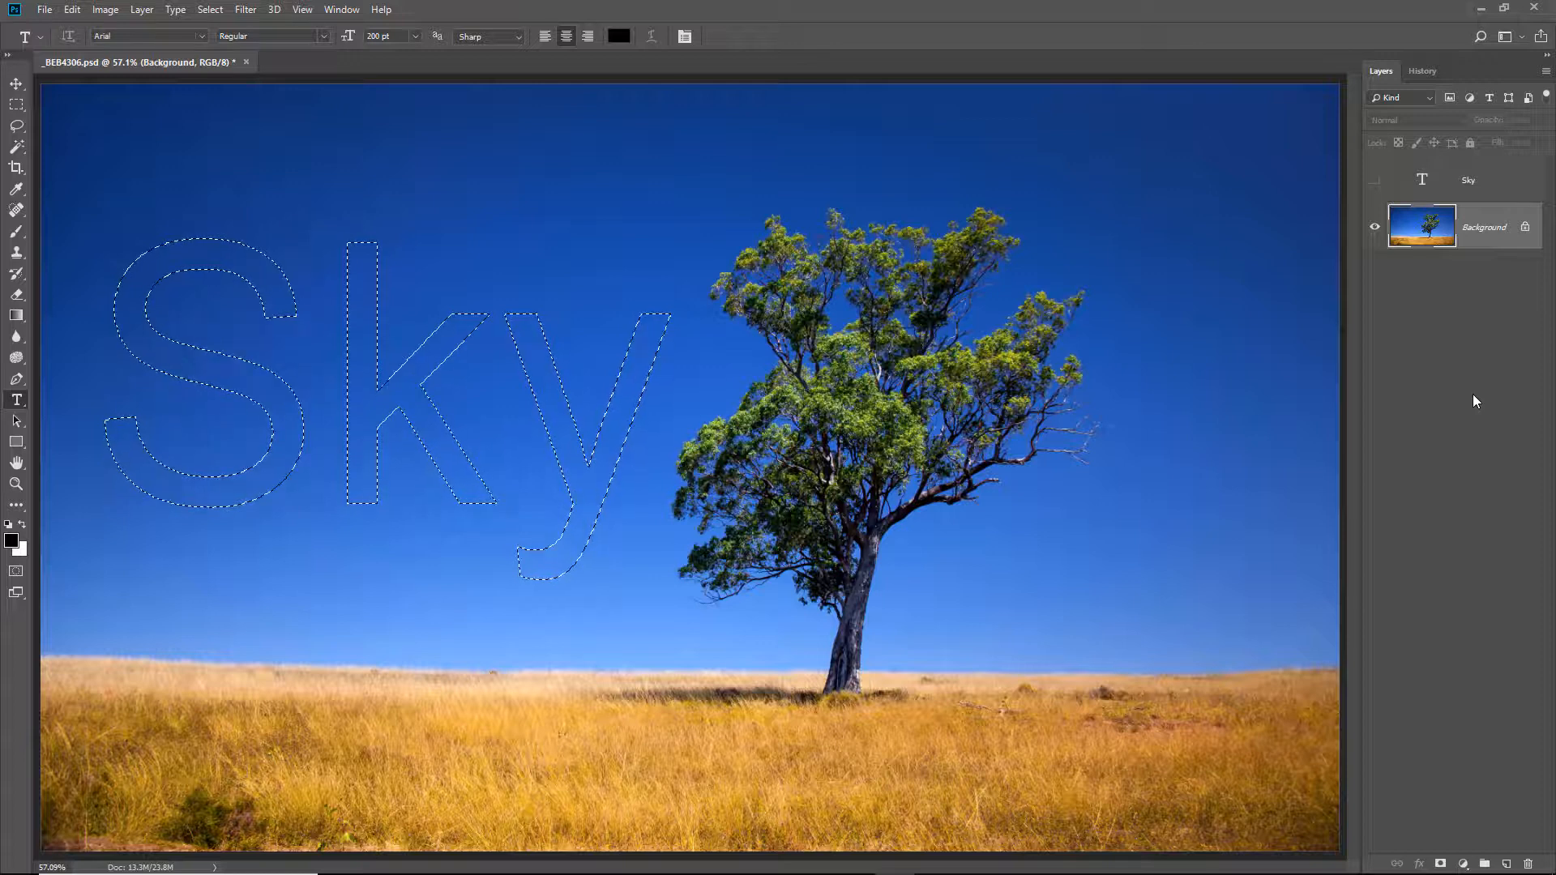
{"action": "key", "text": "ctrl+j"}
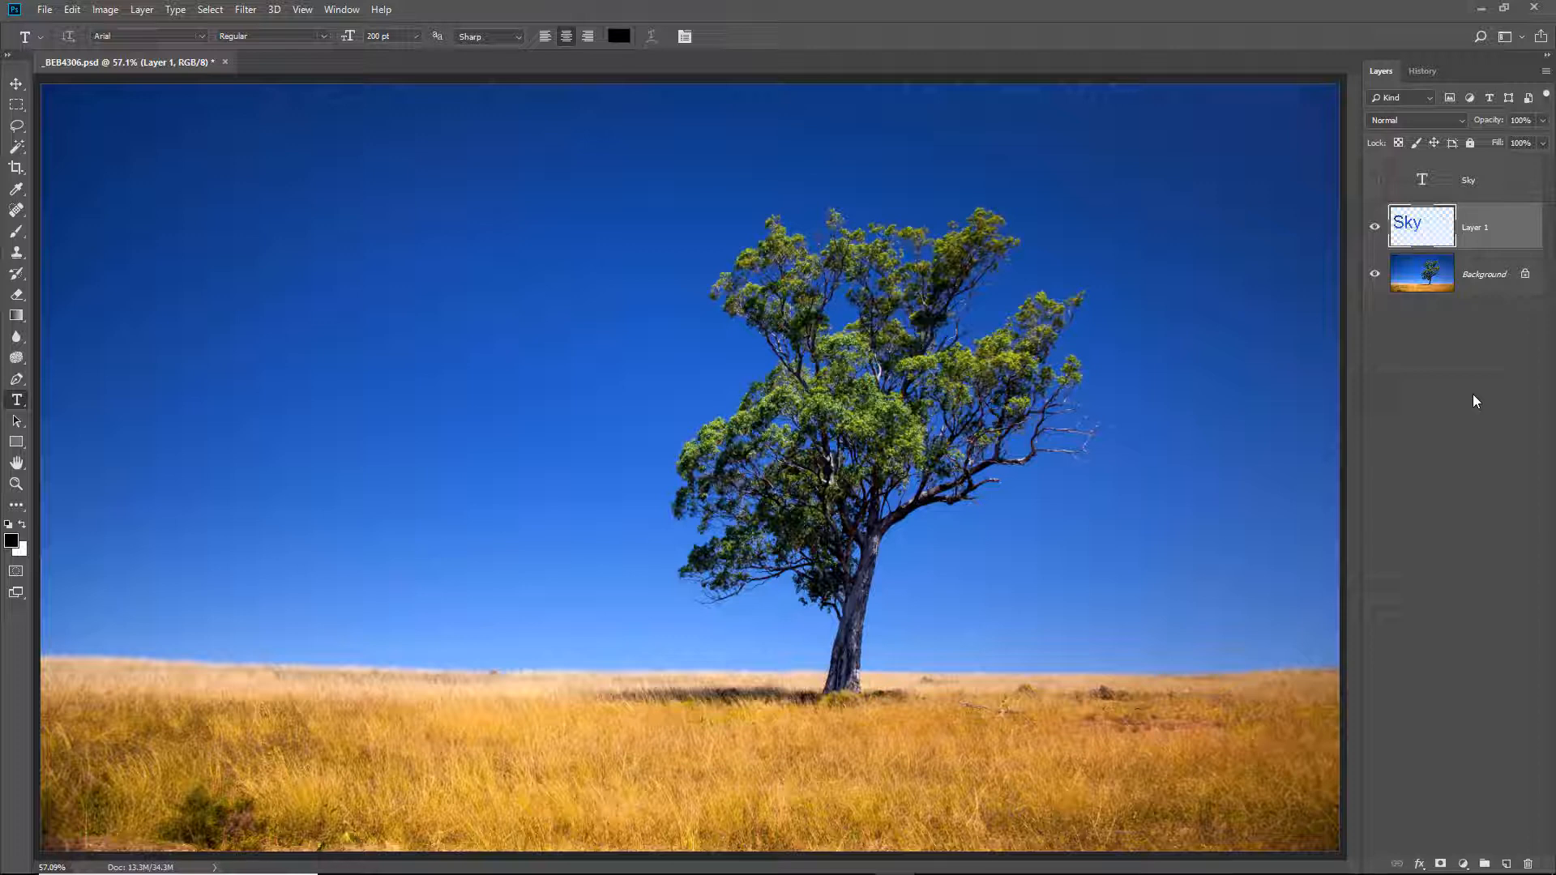
{"action": "key", "text": "v"}
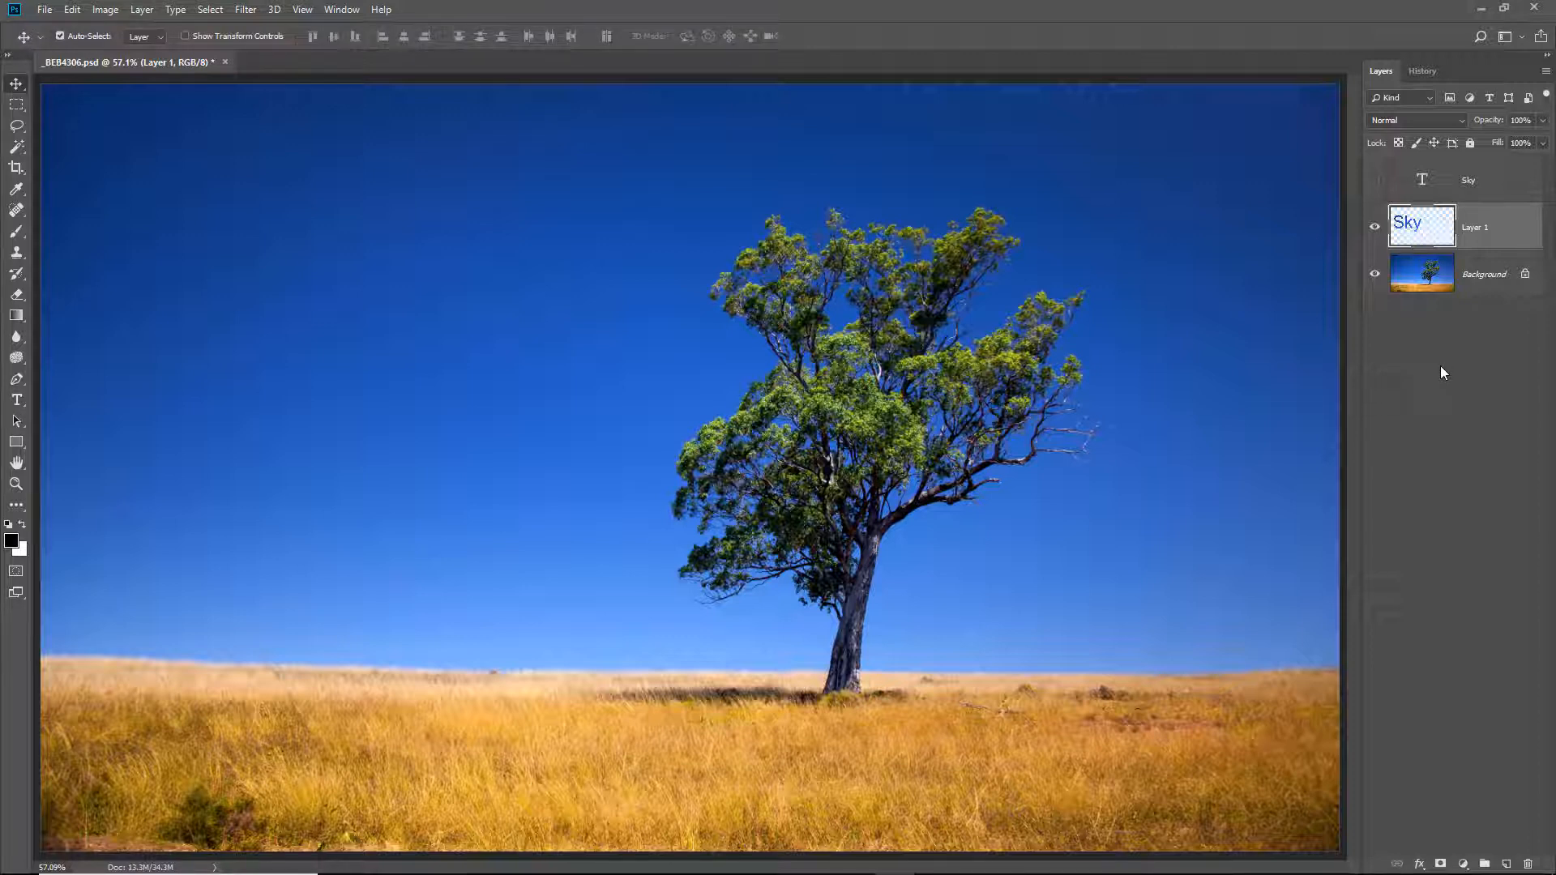
Try Bevel & Emboss, Stroke and Drop Shadow on the copied Sky layer, and cancel the layer style changes.
{"action": "left_click", "coordinate": [1418, 866]}
{"action": "left_click", "coordinate": [1424, 711]}
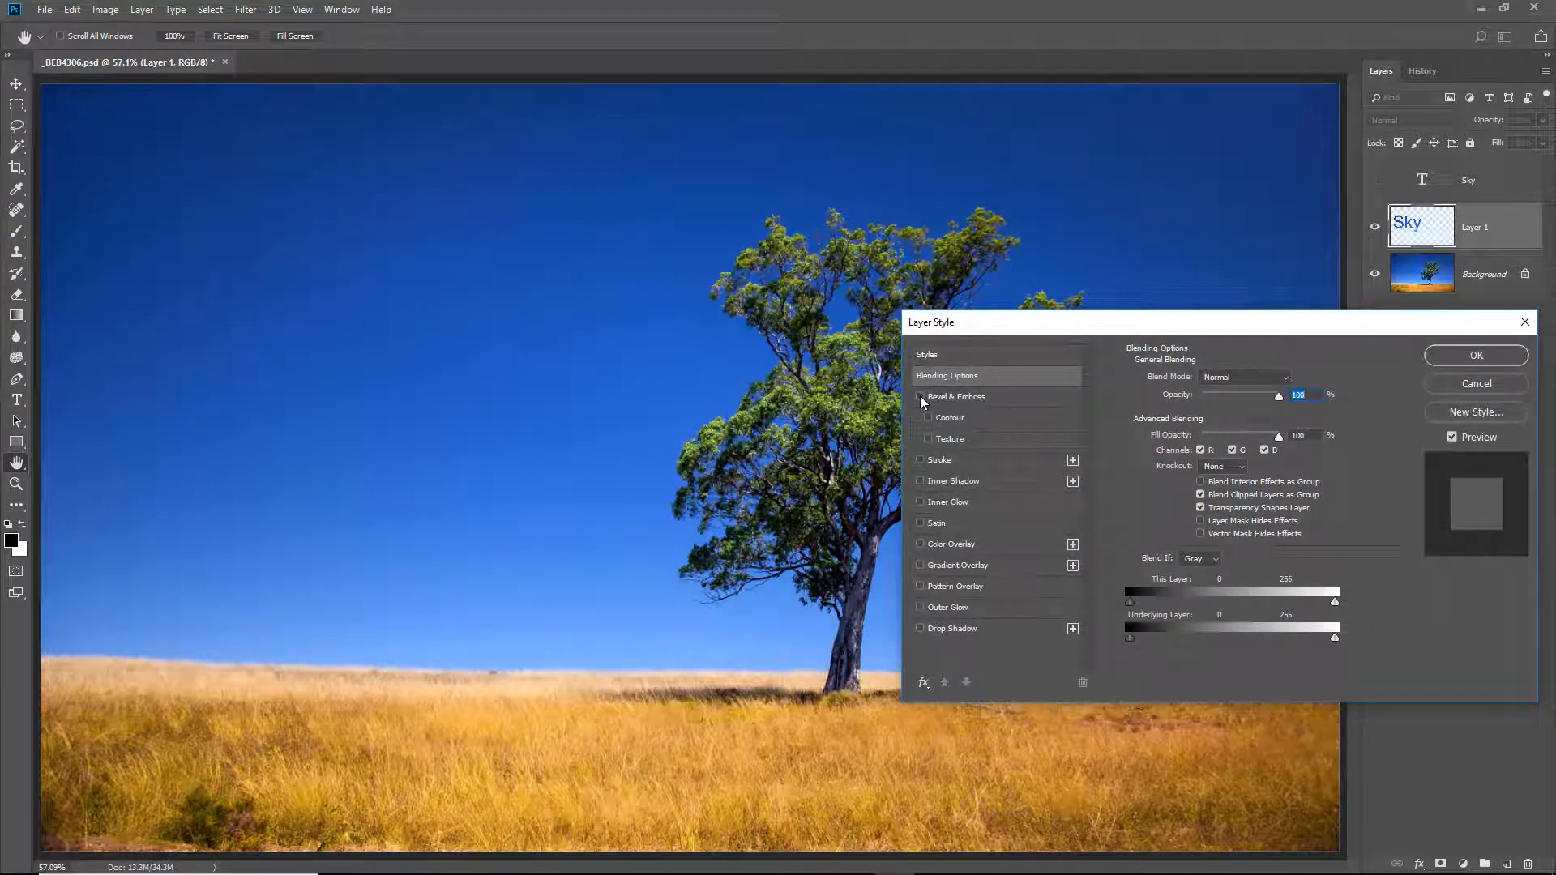
{"action": "left_click", "coordinate": [920, 397]}
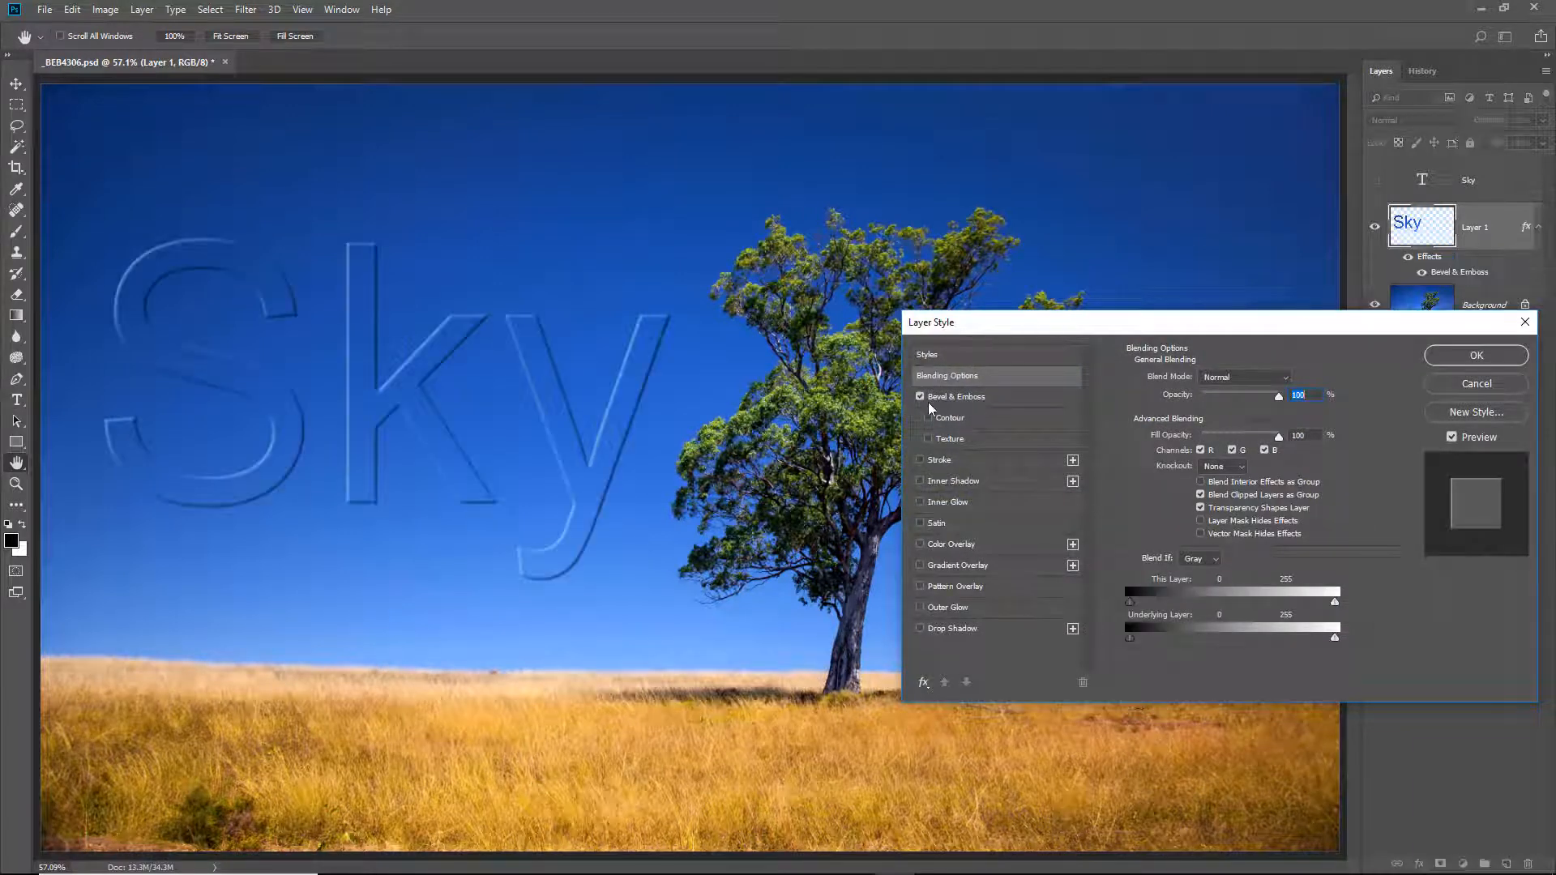
{"action": "left_click", "coordinate": [919, 461]}
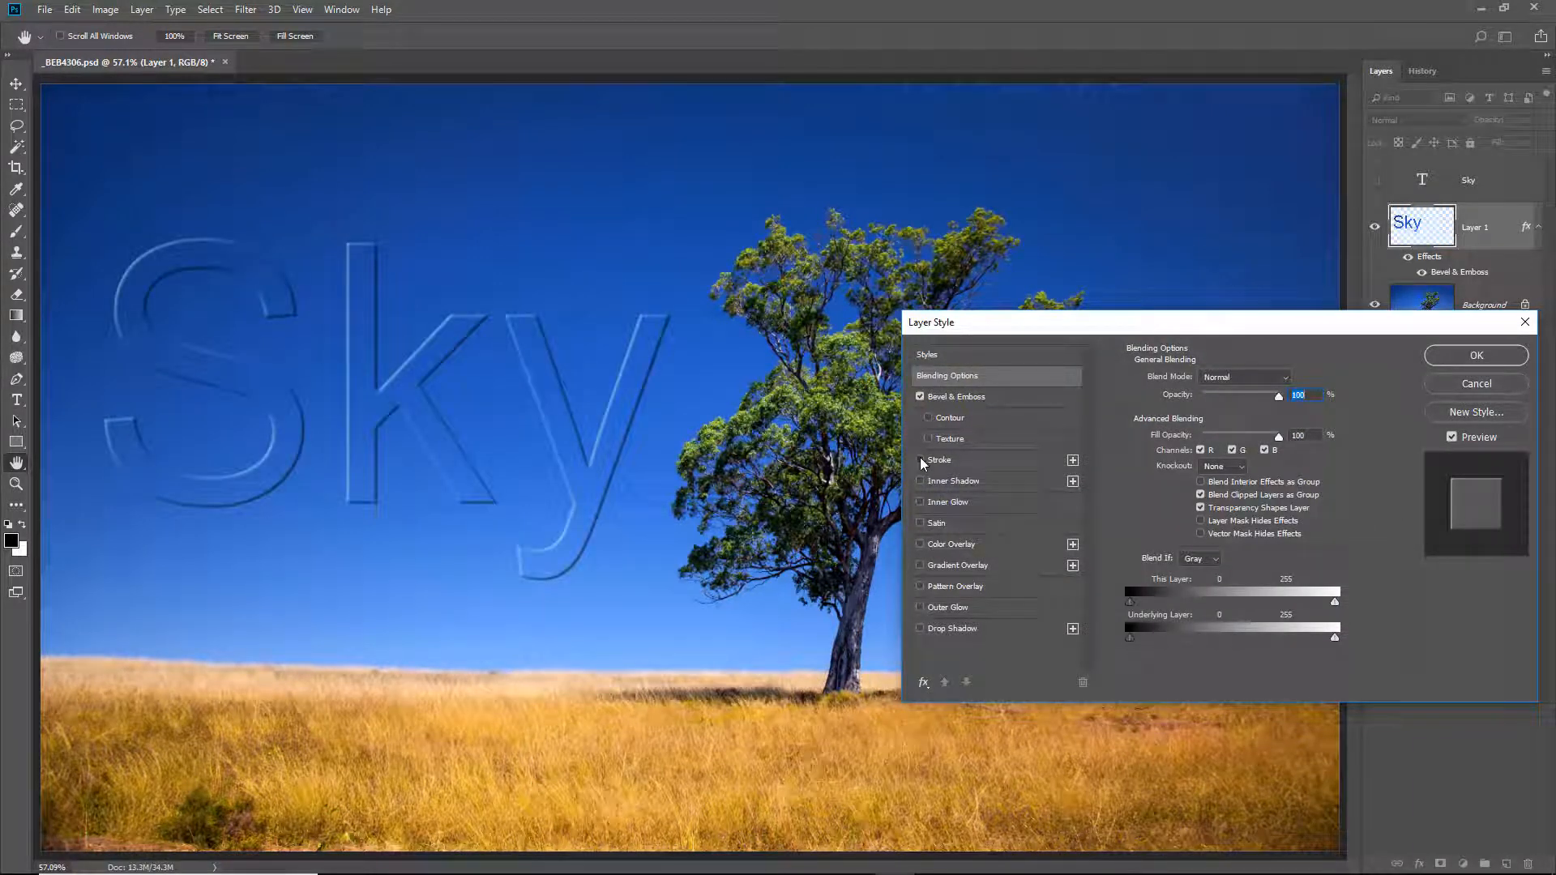
{"action": "left_click", "coordinate": [920, 628]}
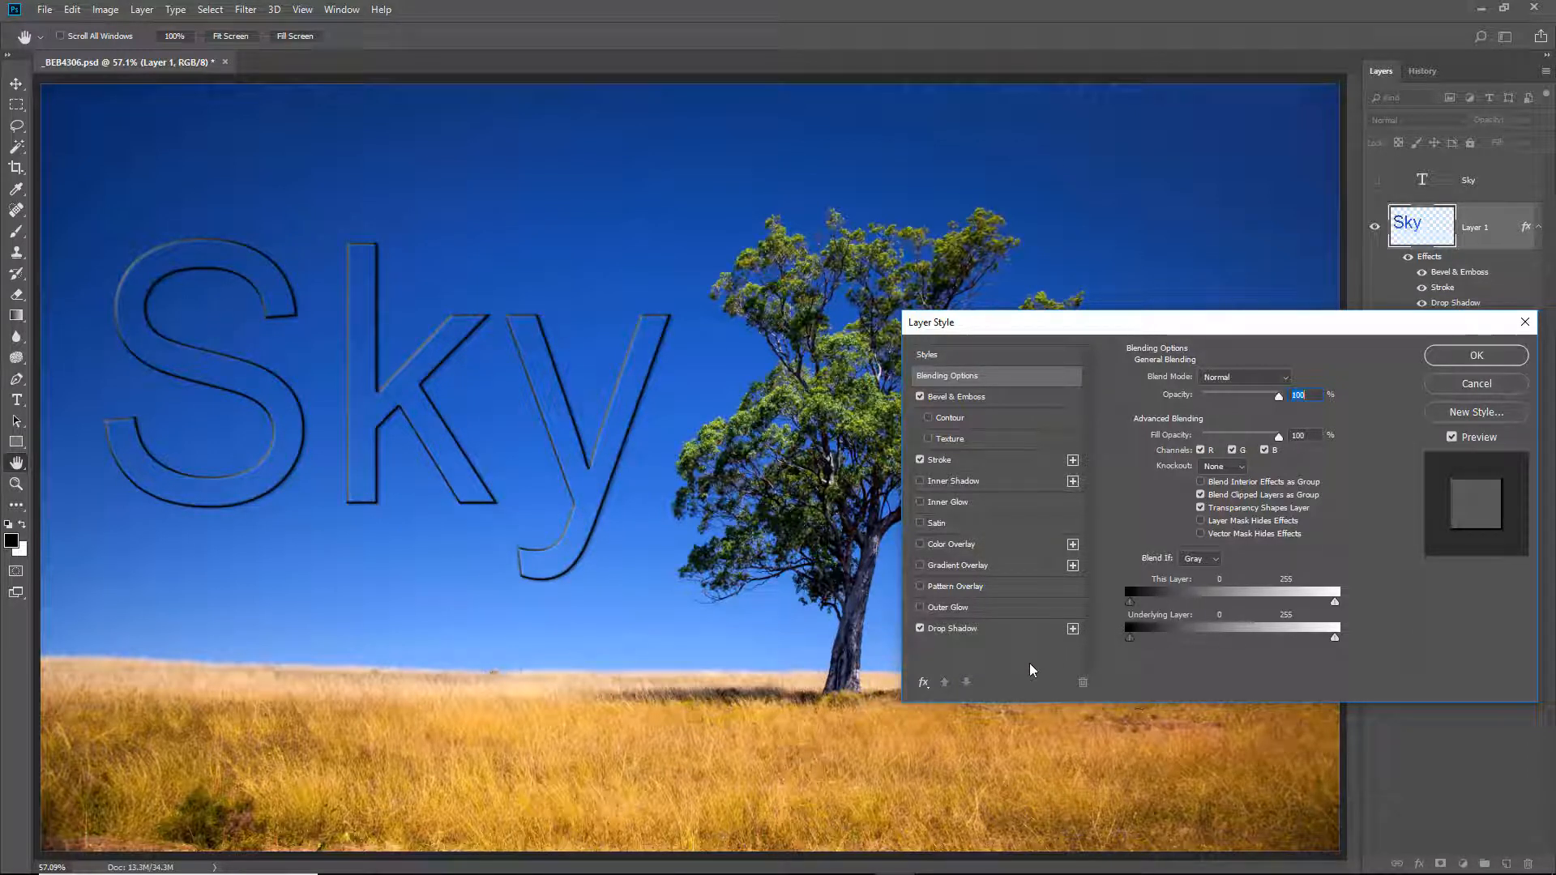
{"action": "left_click", "coordinate": [1461, 386]}
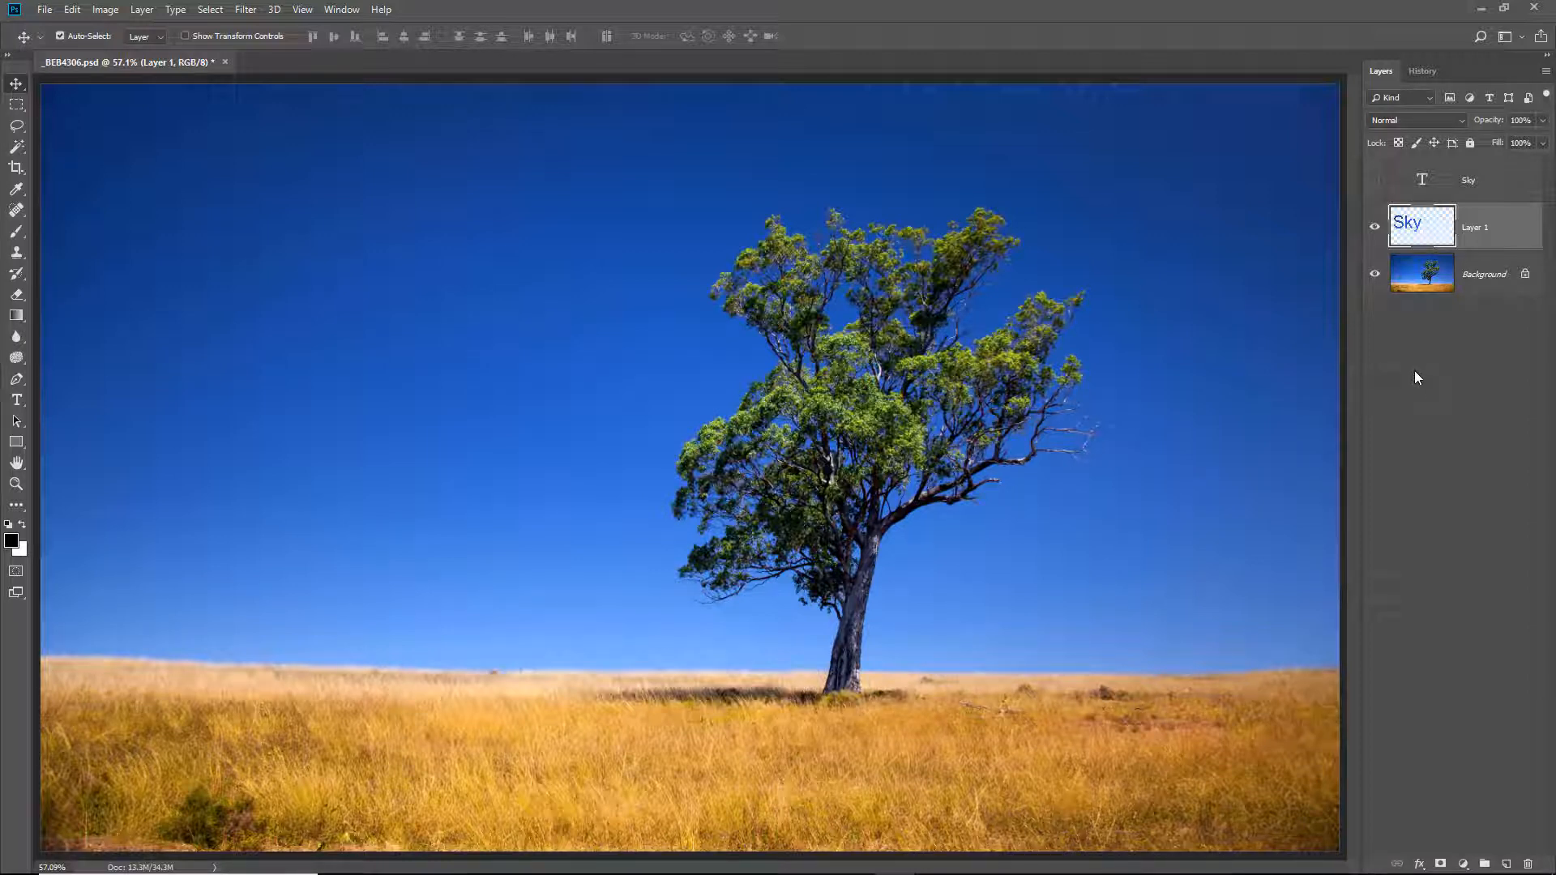
Move the copied Sky lettering down over the grass, and revert to the Layer Via Copy history state.
{"action": "left_click_drag", "start_coordinate": [375, 361], "coordinate": [369, 604]}
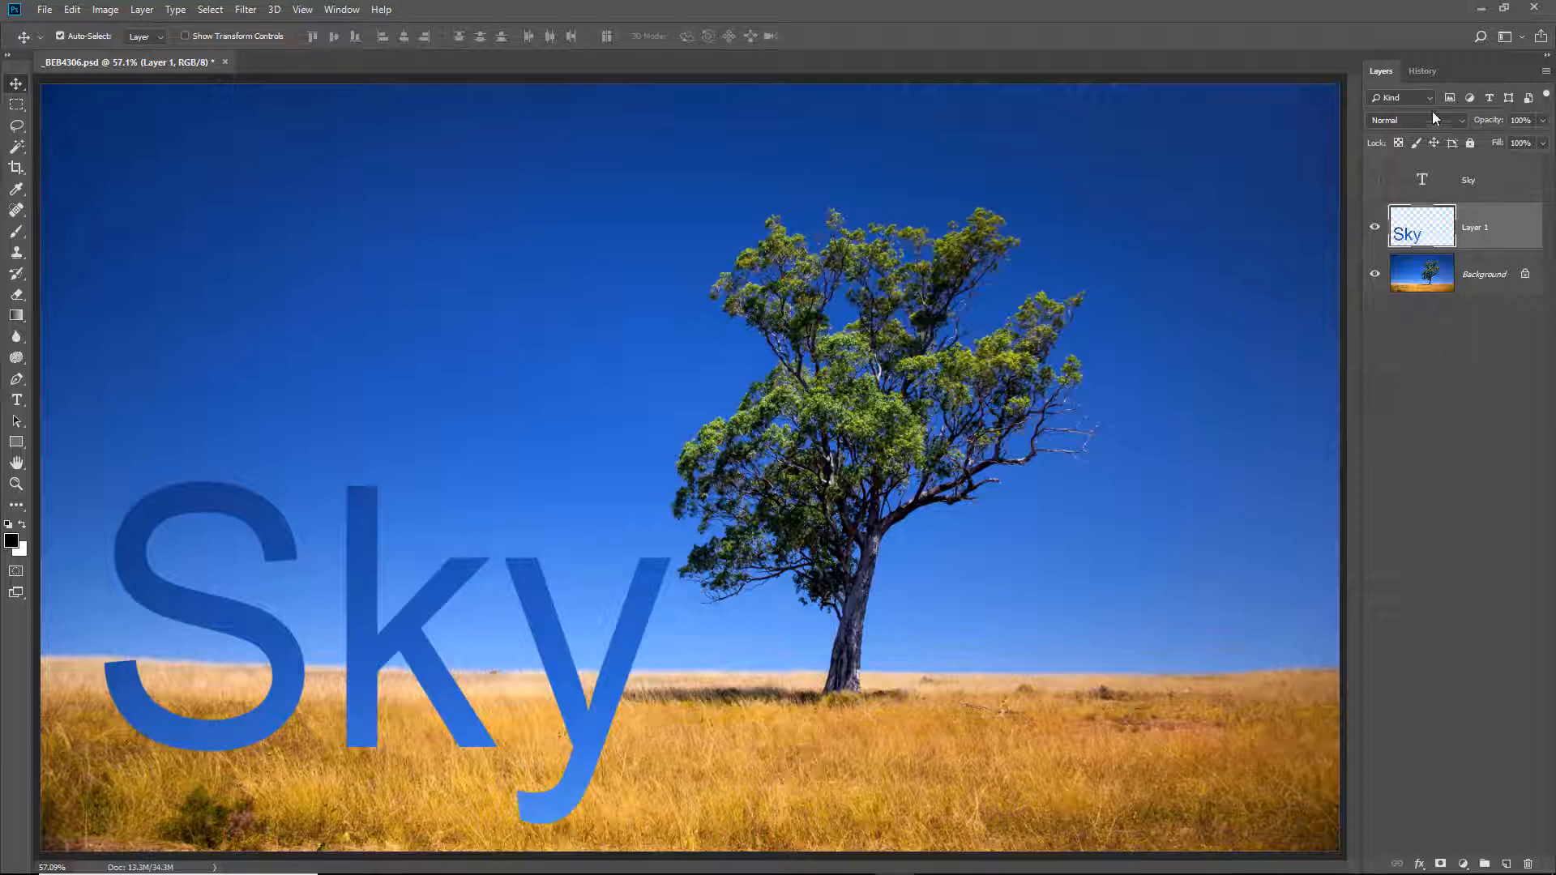
{"action": "left_click", "coordinate": [1424, 72]}
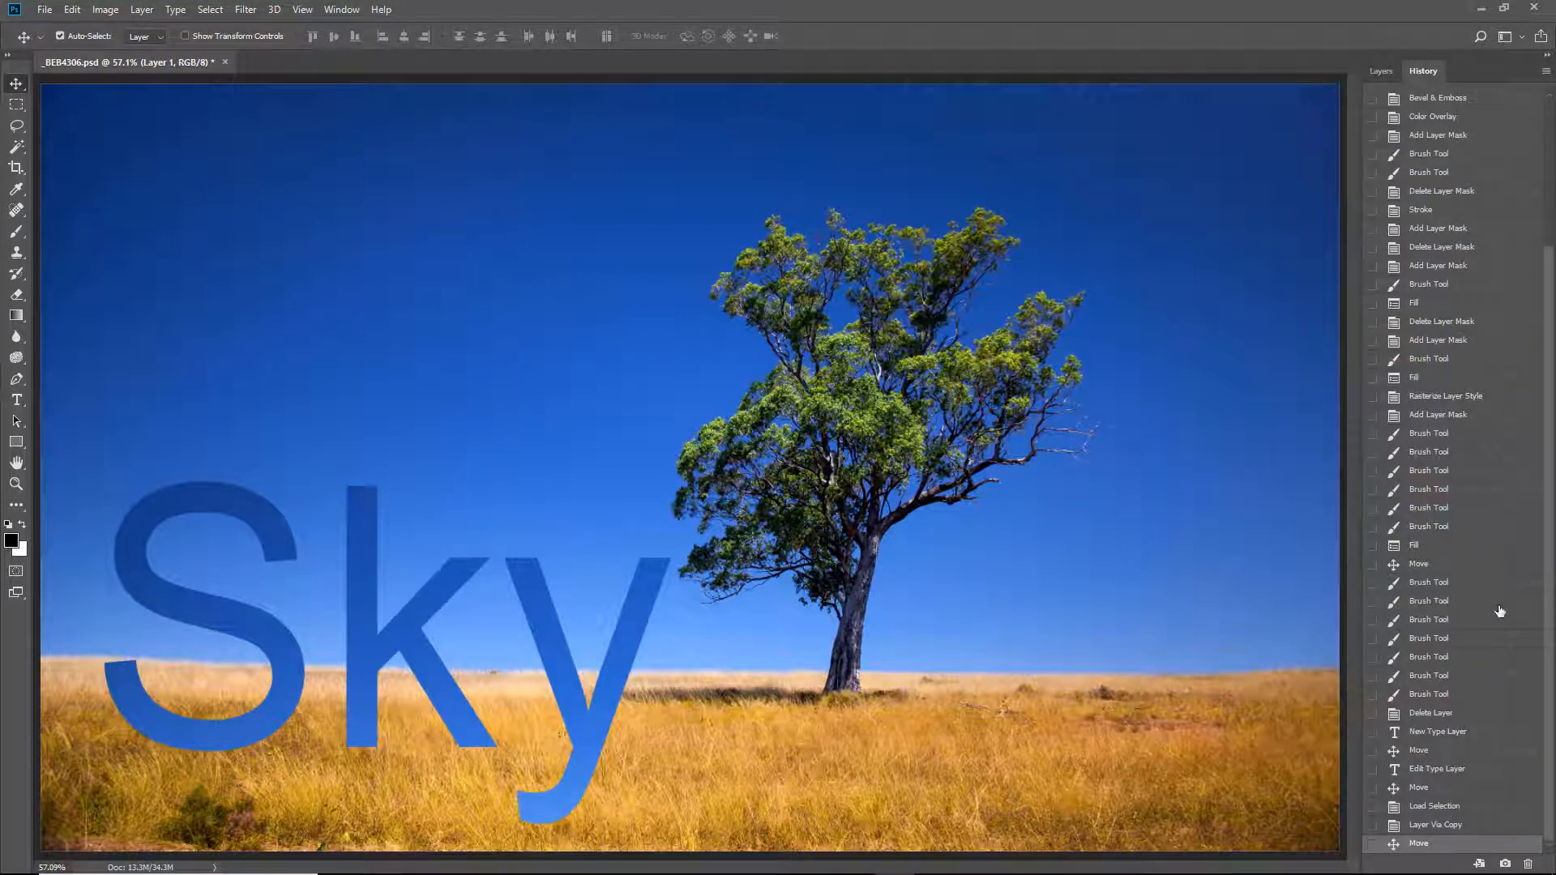
{"action": "left_click", "coordinate": [1430, 826]}
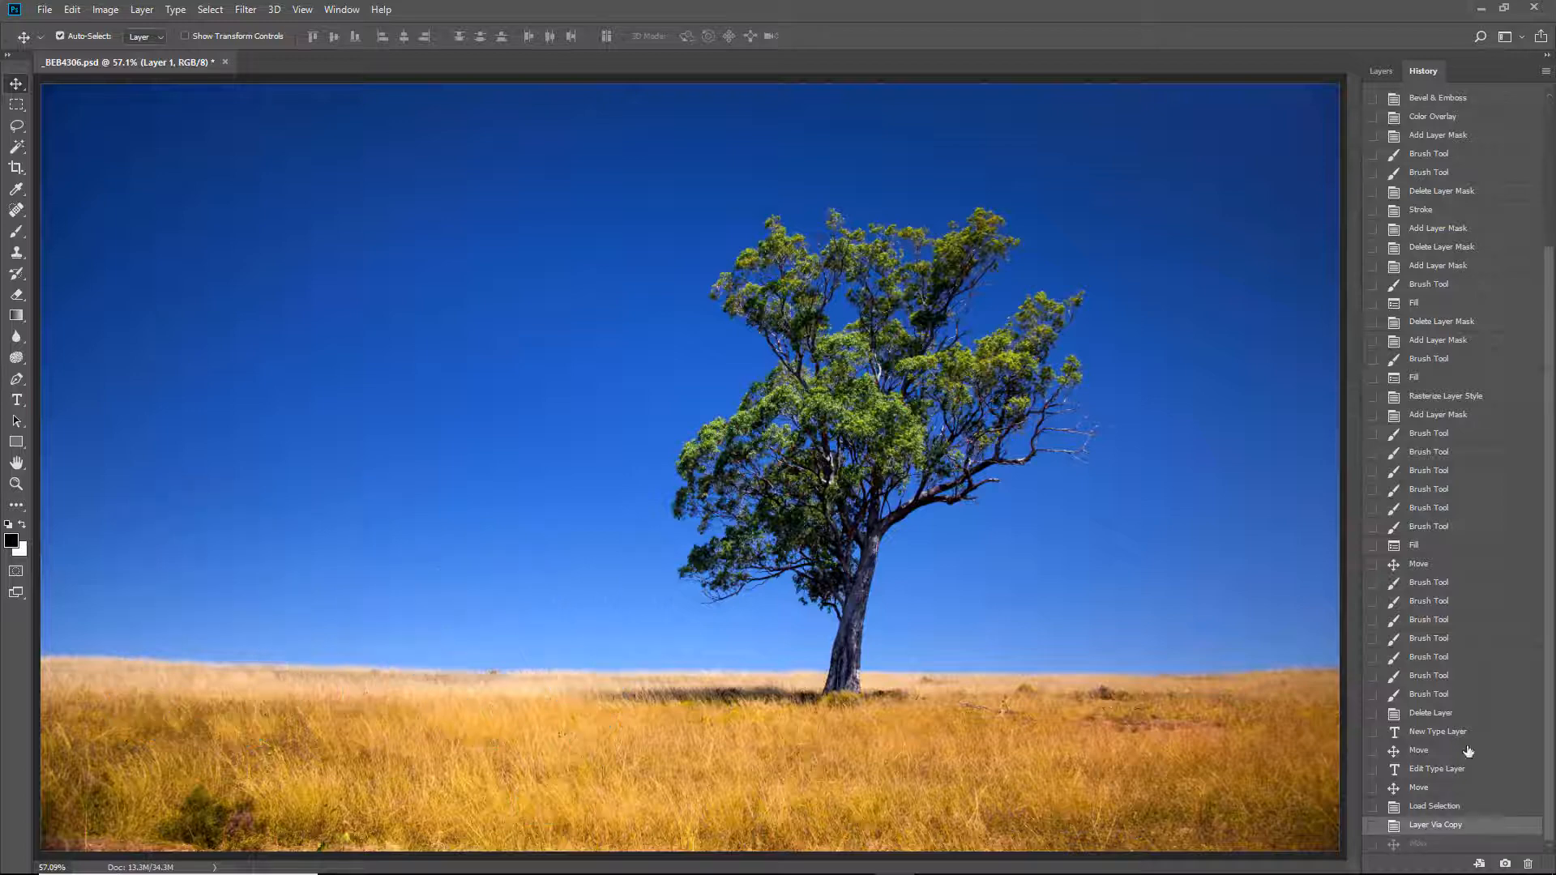
{"action": "left_click", "coordinate": [1379, 71]}
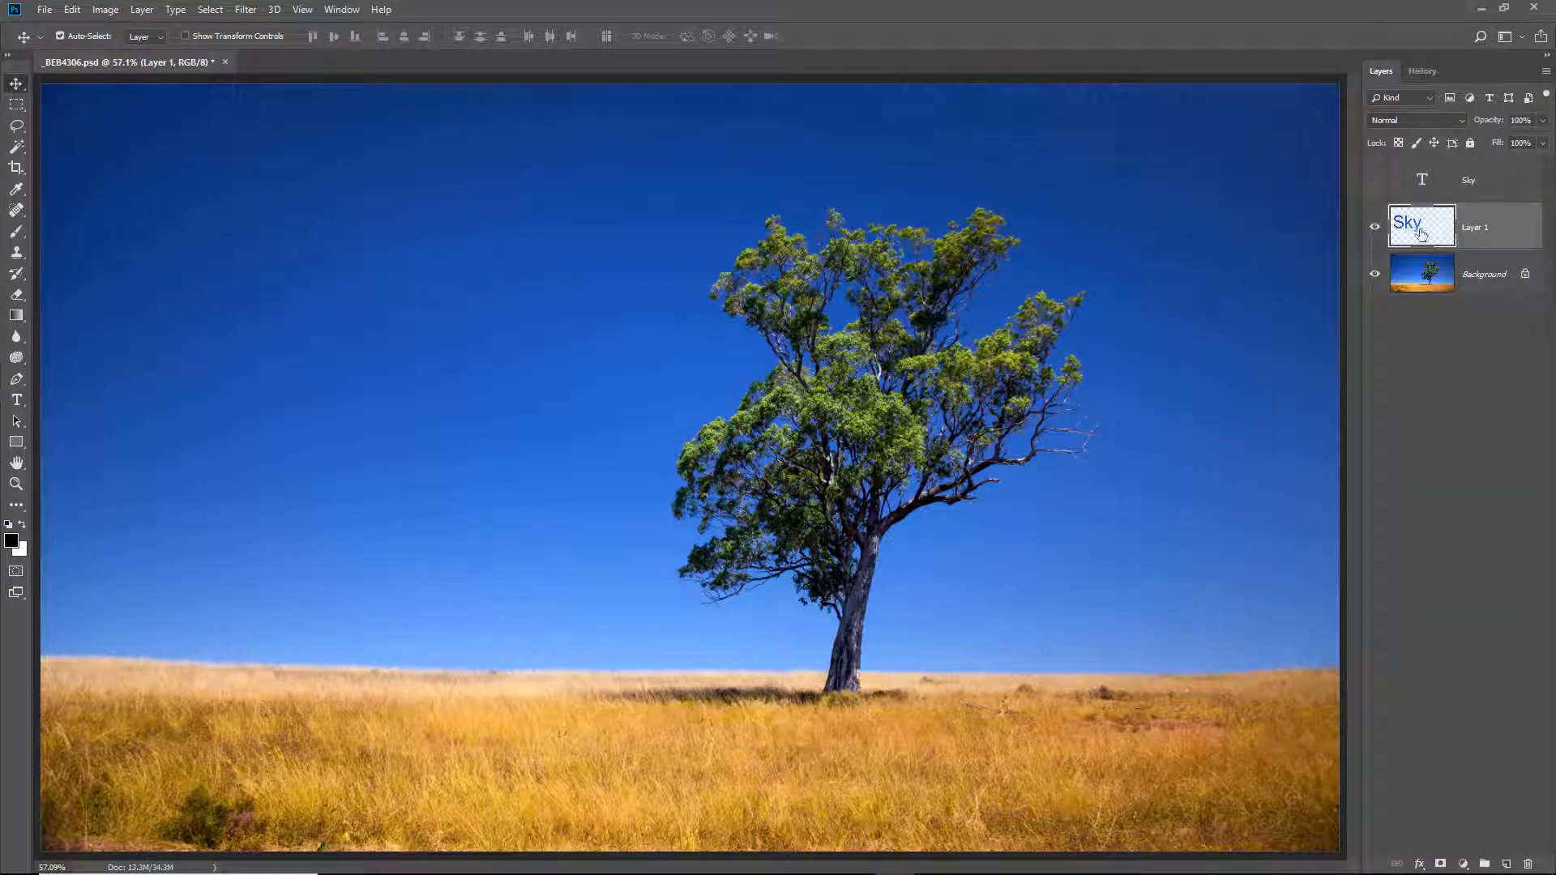
Load the outline of the copied Sky layer as a selection and hide that layer, keeping the Sky type layer hidden.
{"action": "left_click", "coordinate": [1374, 276]}
{"action": "left_click", "coordinate": [1373, 276]}
{"action": "key", "text": "ctrl"}
{"action": "left_click", "coordinate": [1414, 233], "text": "ctrl"}
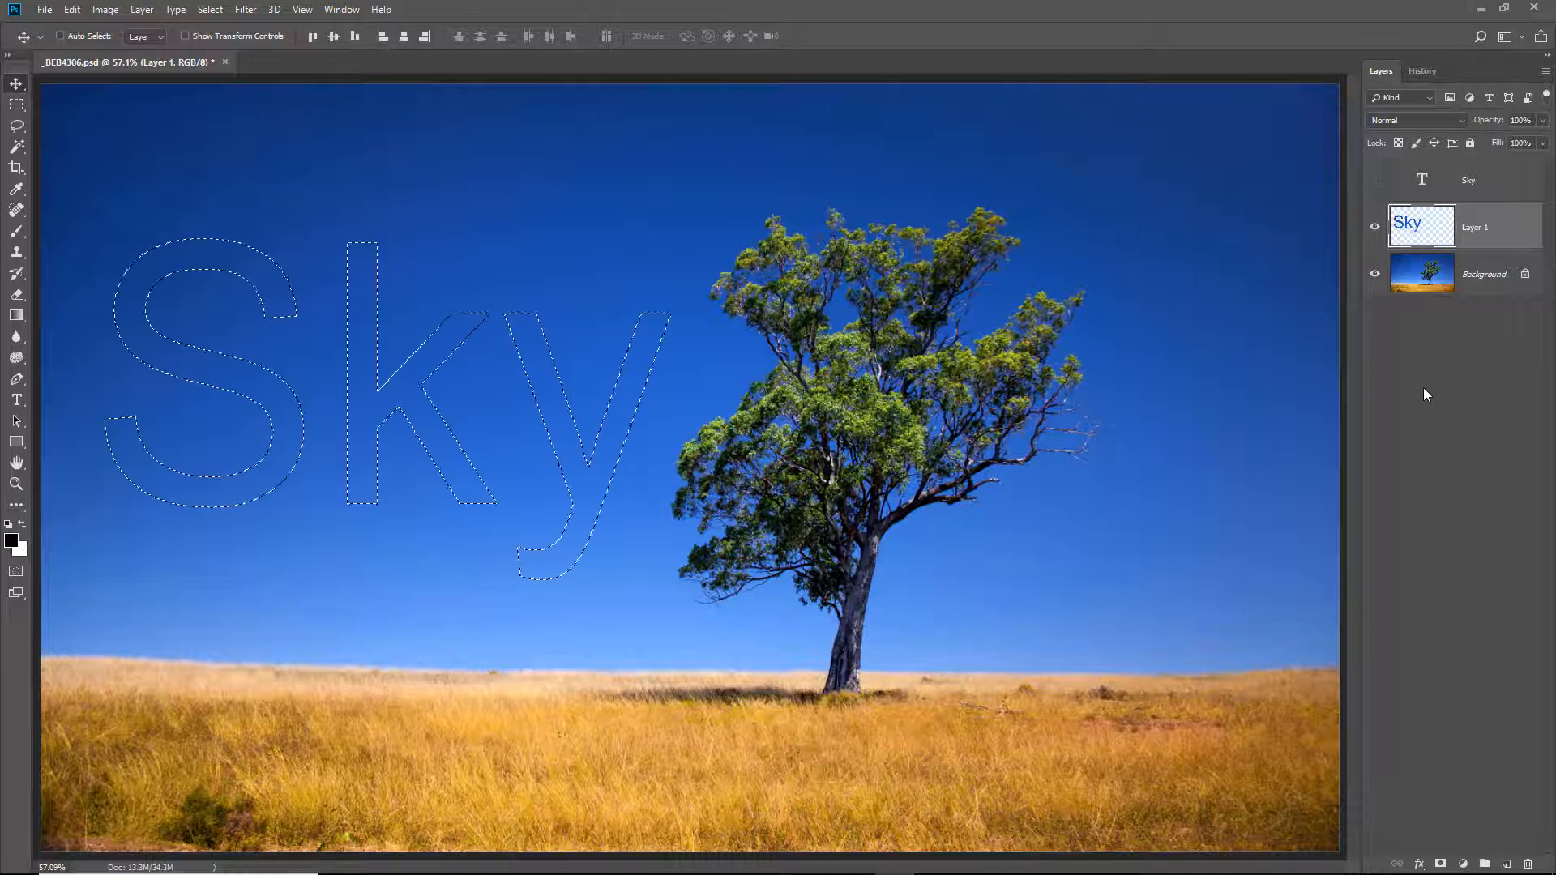
{"action": "left_click", "coordinate": [1375, 180]}
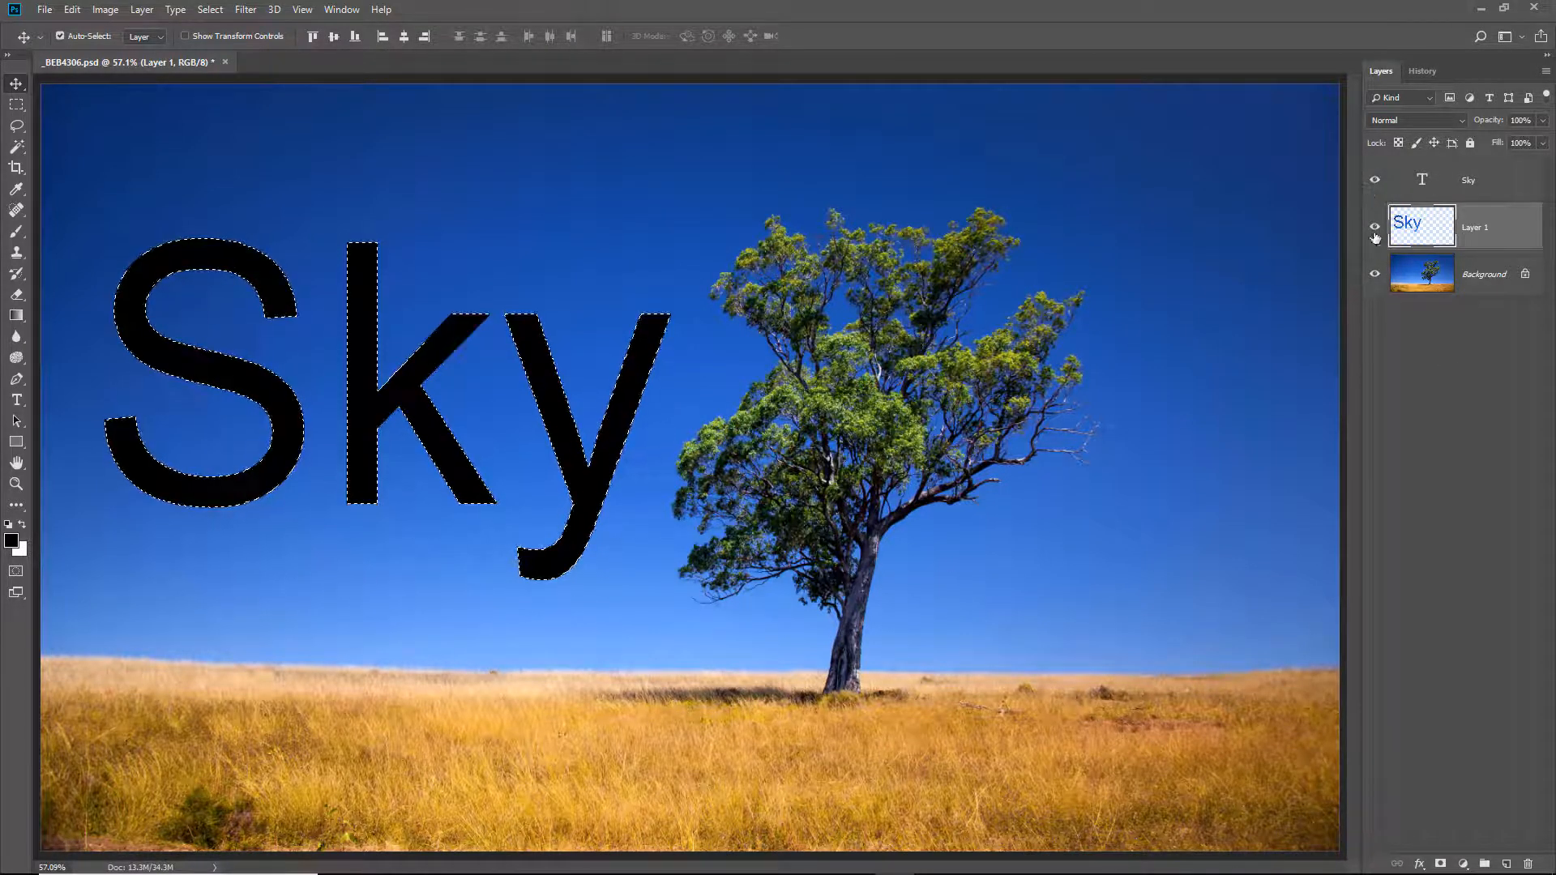
{"action": "left_click", "coordinate": [1374, 180]}
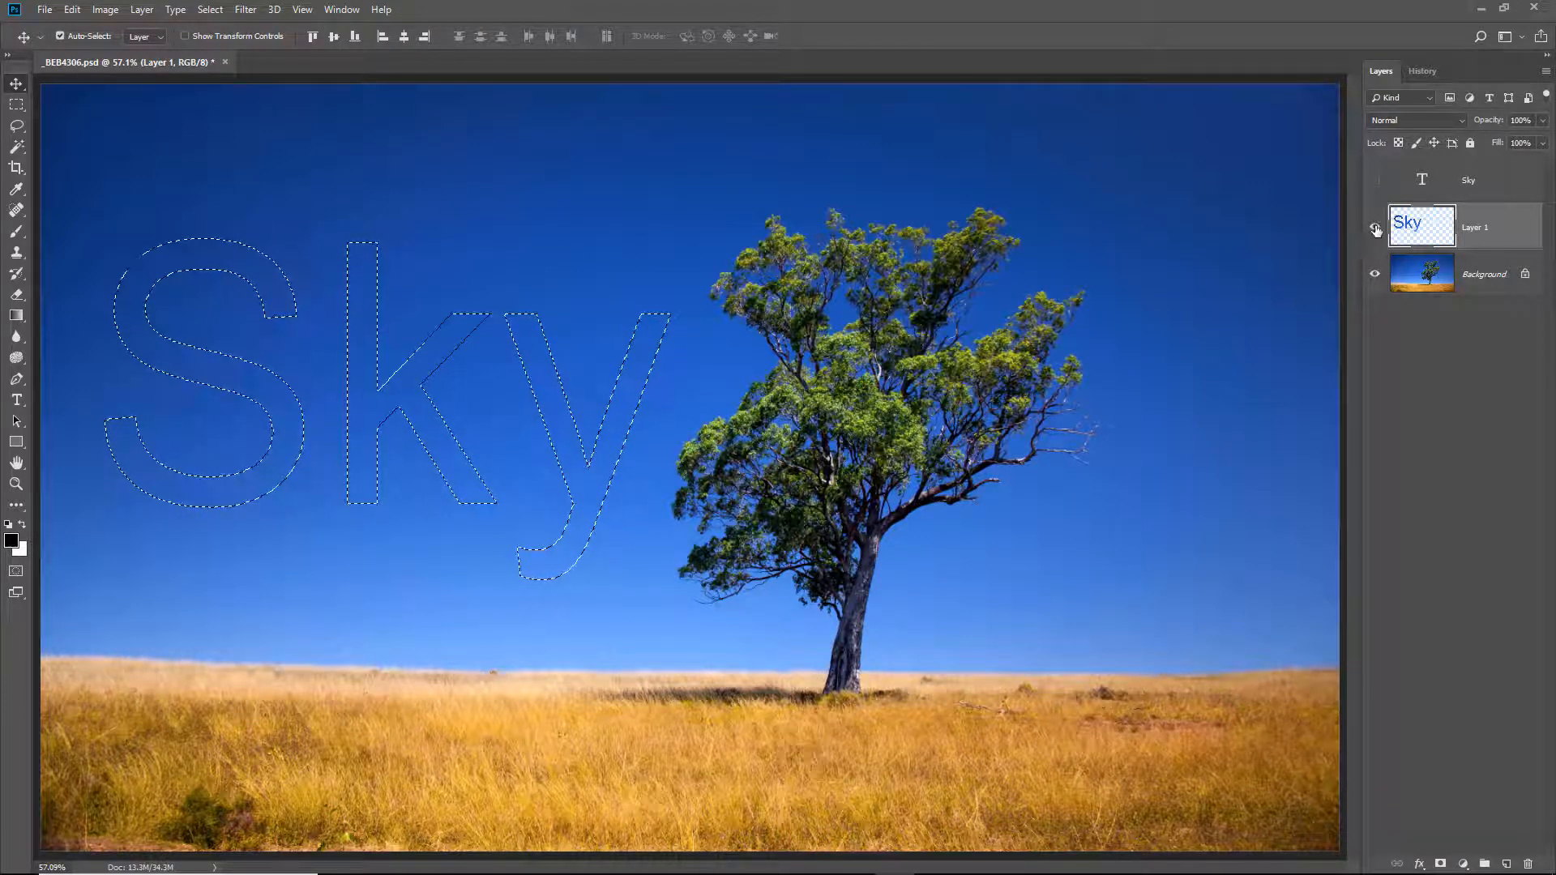
{"action": "left_click", "coordinate": [1374, 230]}
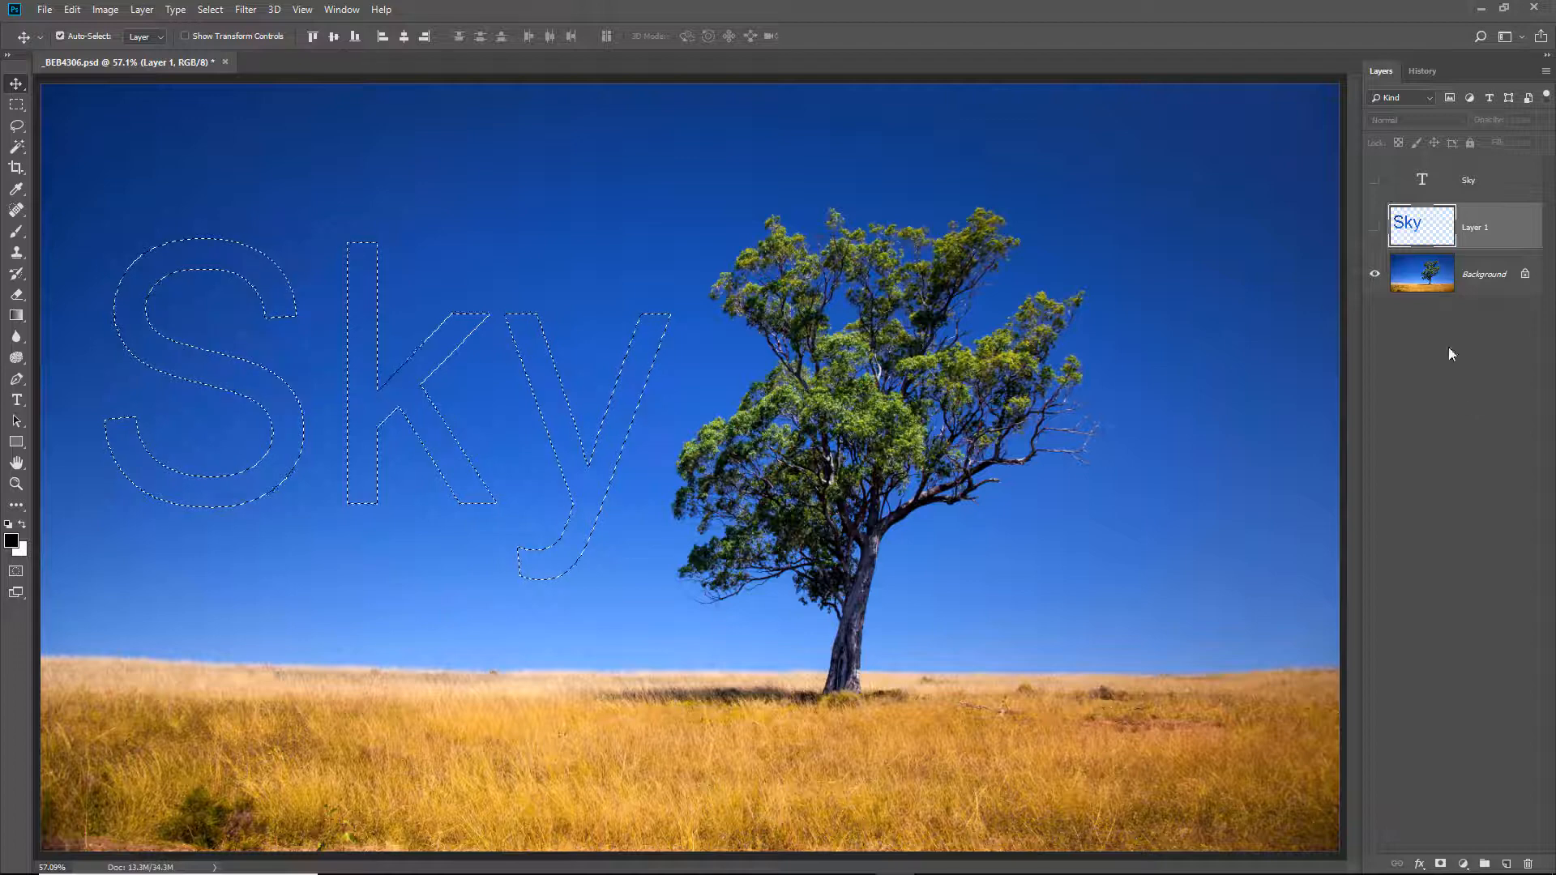
Unlock the Background layer, delete the Sky-shaped selection from the photo and deselect.
{"action": "left_click", "coordinate": [1525, 277]}
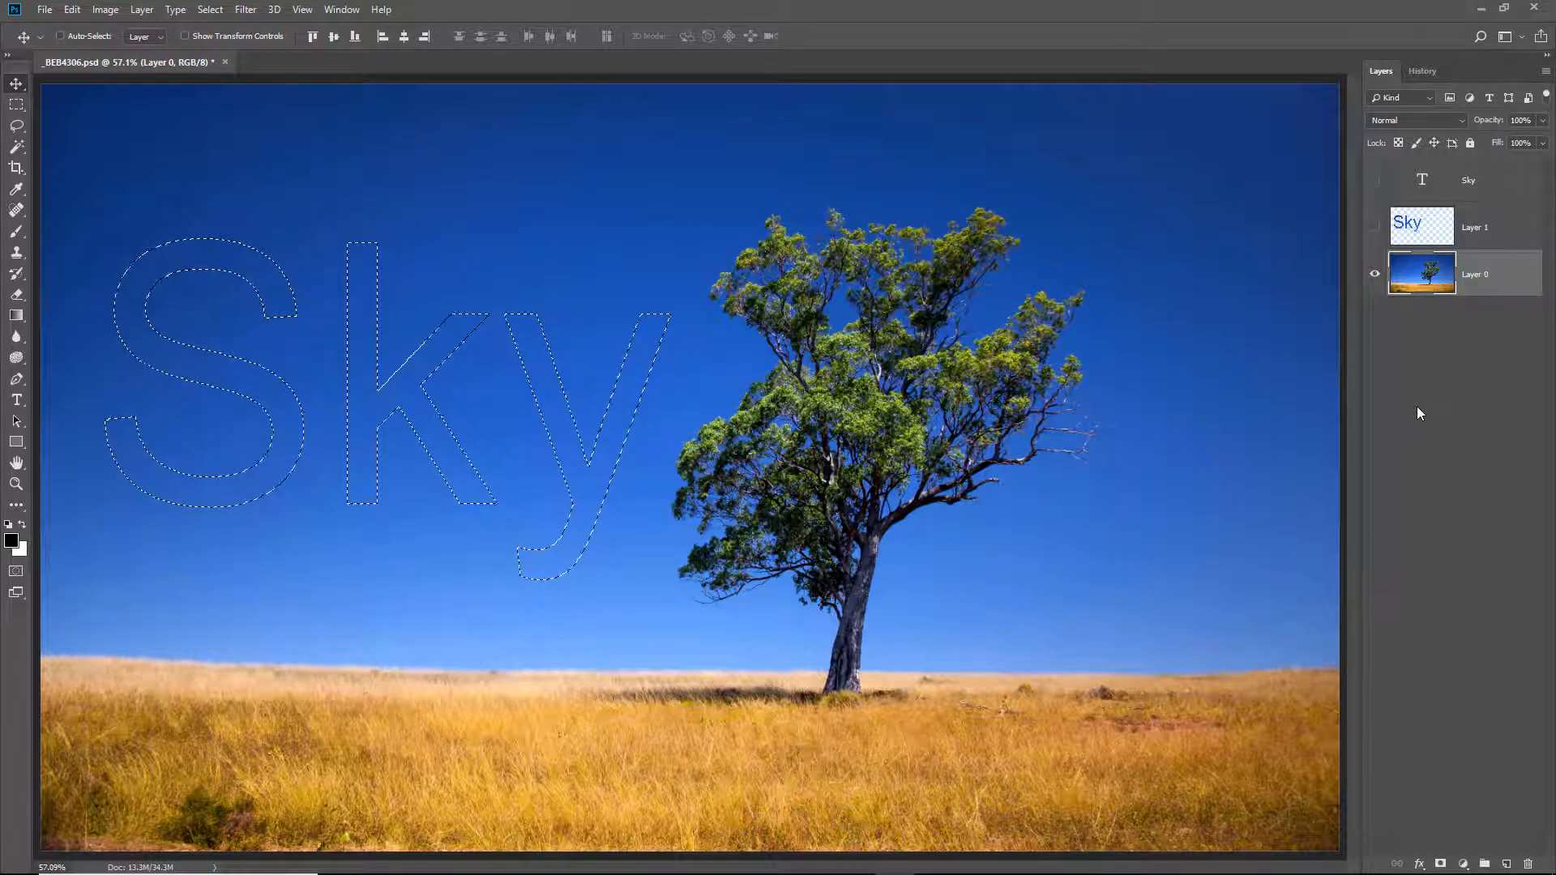
{"action": "key", "text": "Delete"}
{"action": "key", "text": "ctrl+d"}
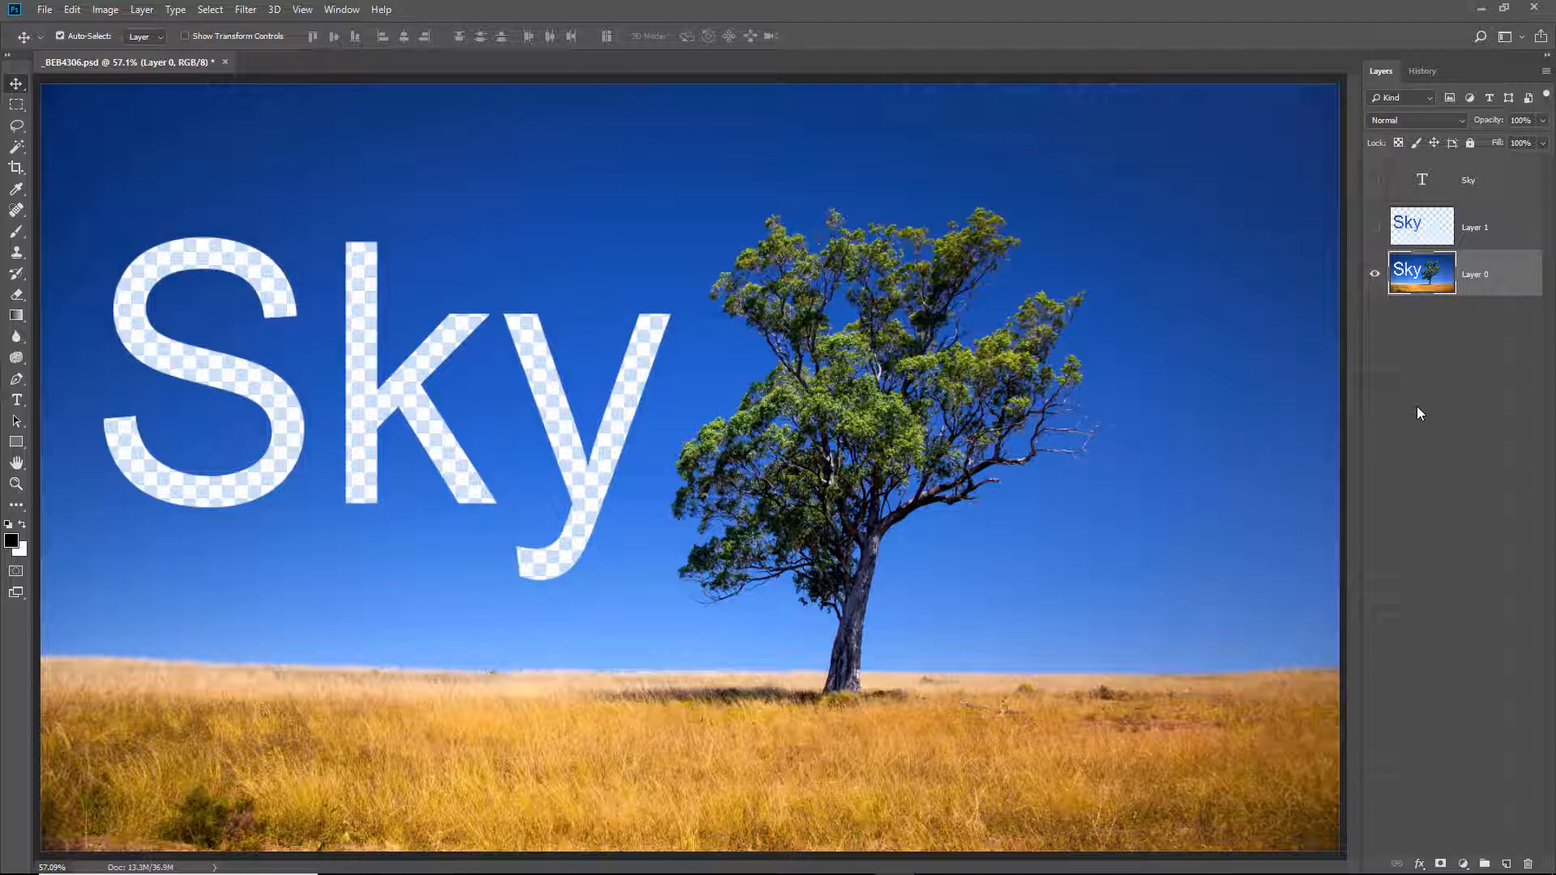
Add a new layer beneath the photo layer and fill it with the white background color.
{"action": "left_click", "coordinate": [1506, 864]}
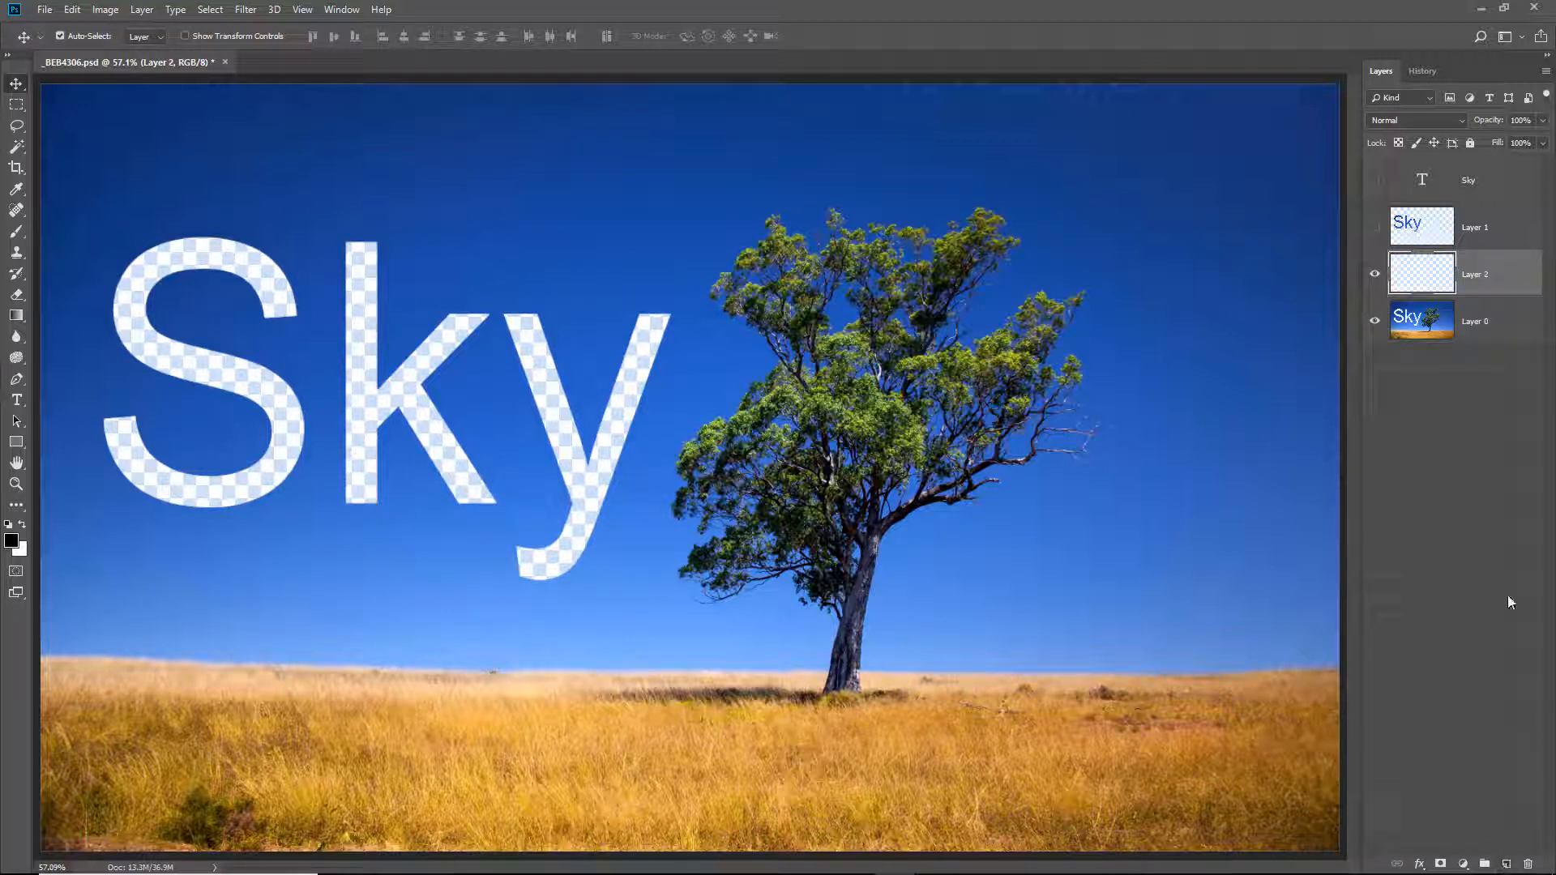
{"action": "left_click_drag", "start_coordinate": [1423, 274], "coordinate": [1419, 359]}
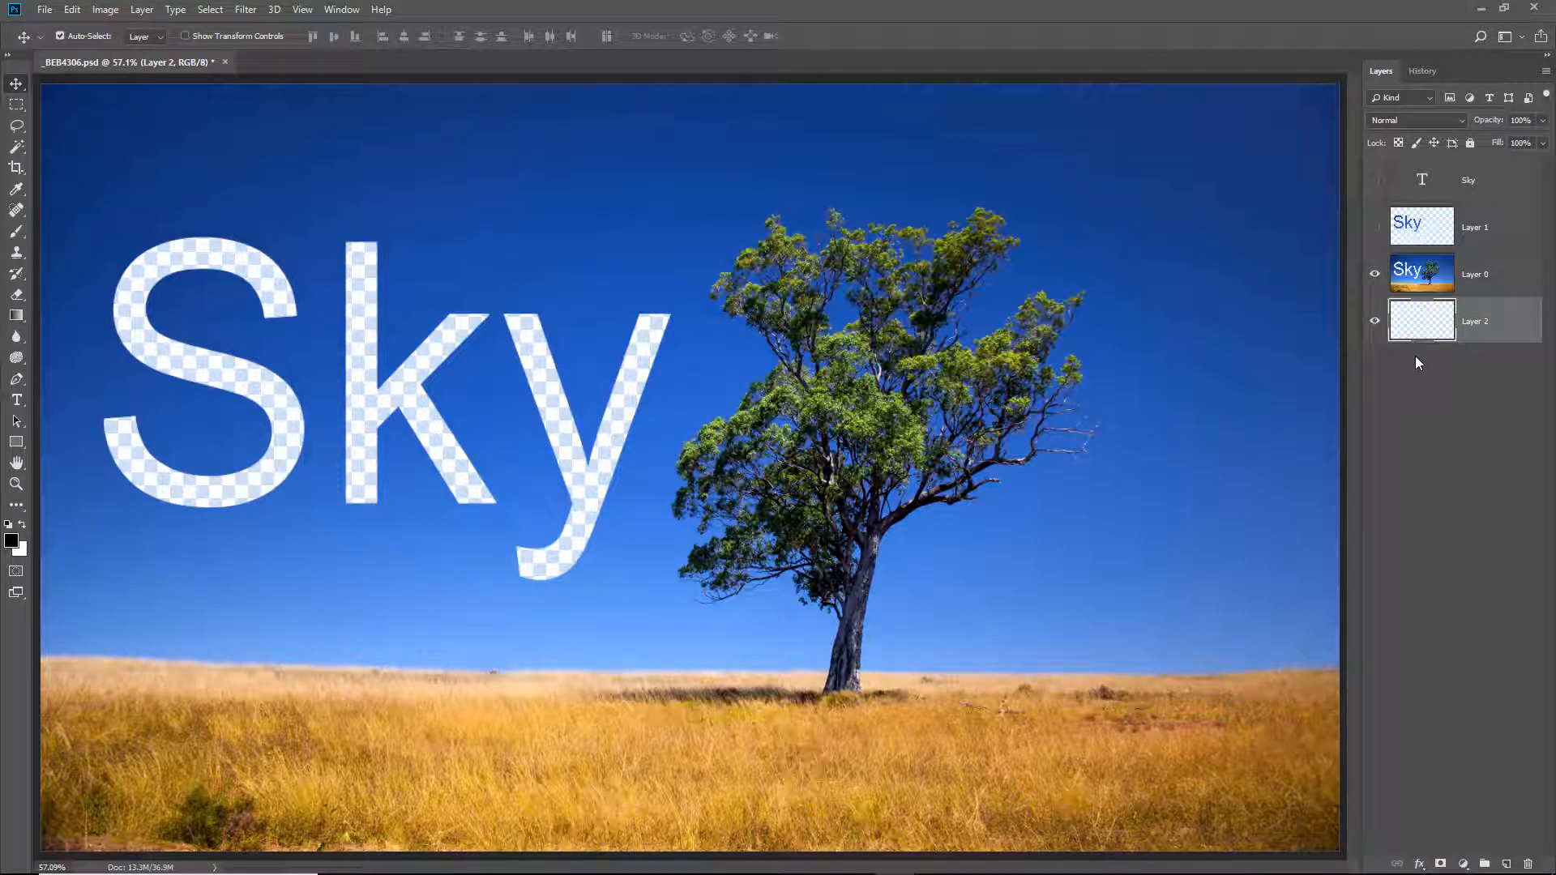
{"action": "key", "text": "ctrl+BackSpace"}
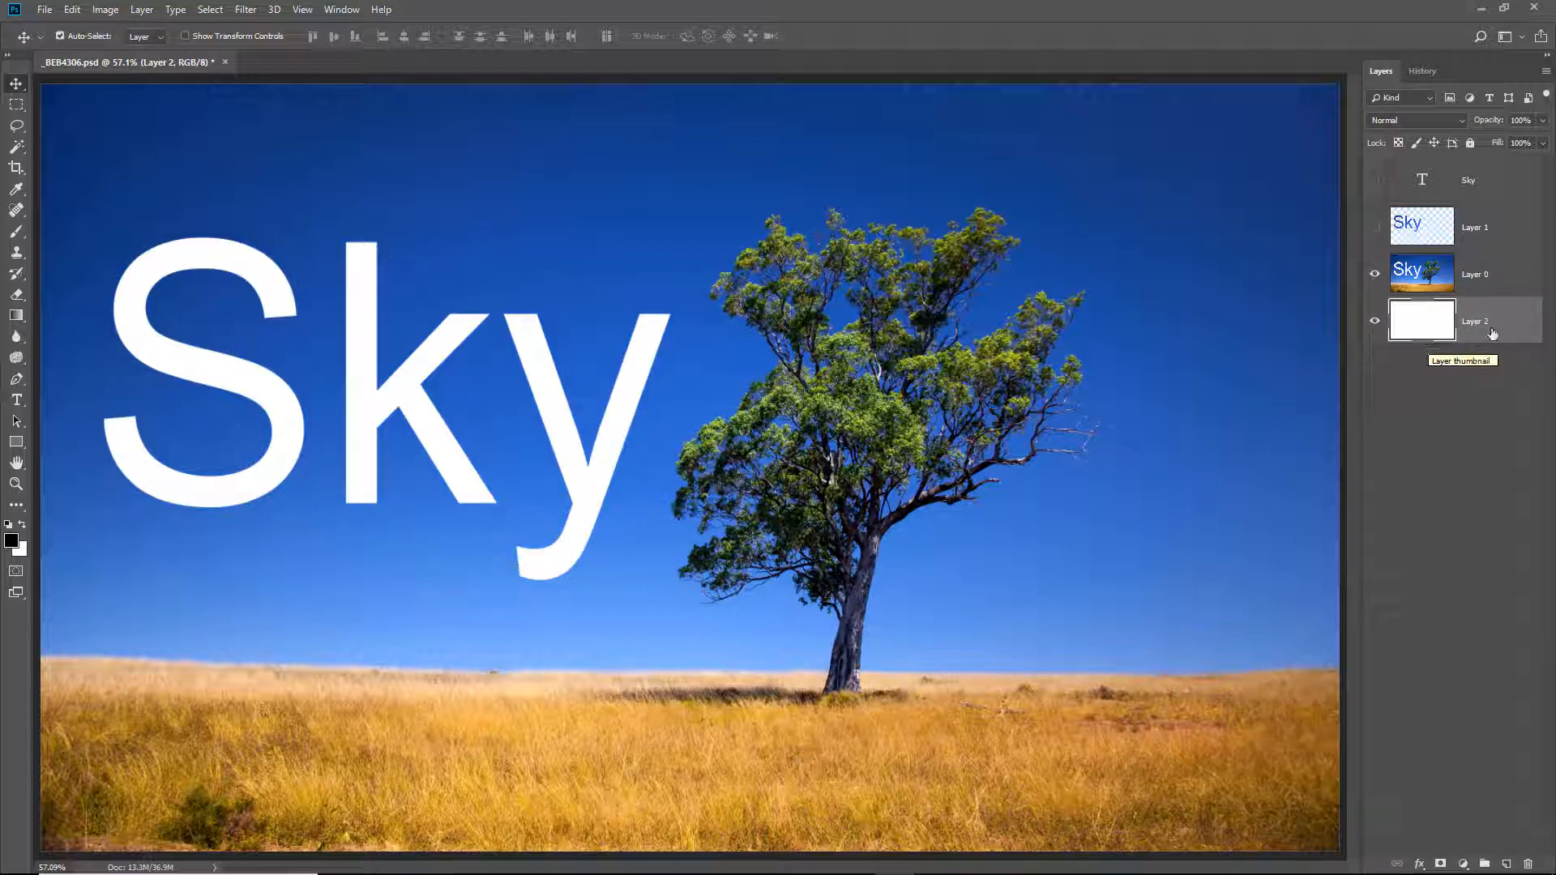
Apply a Multiply Drop Shadow with 77% opacity to the cut-out photo layer.
{"action": "left_click", "coordinate": [1485, 277]}
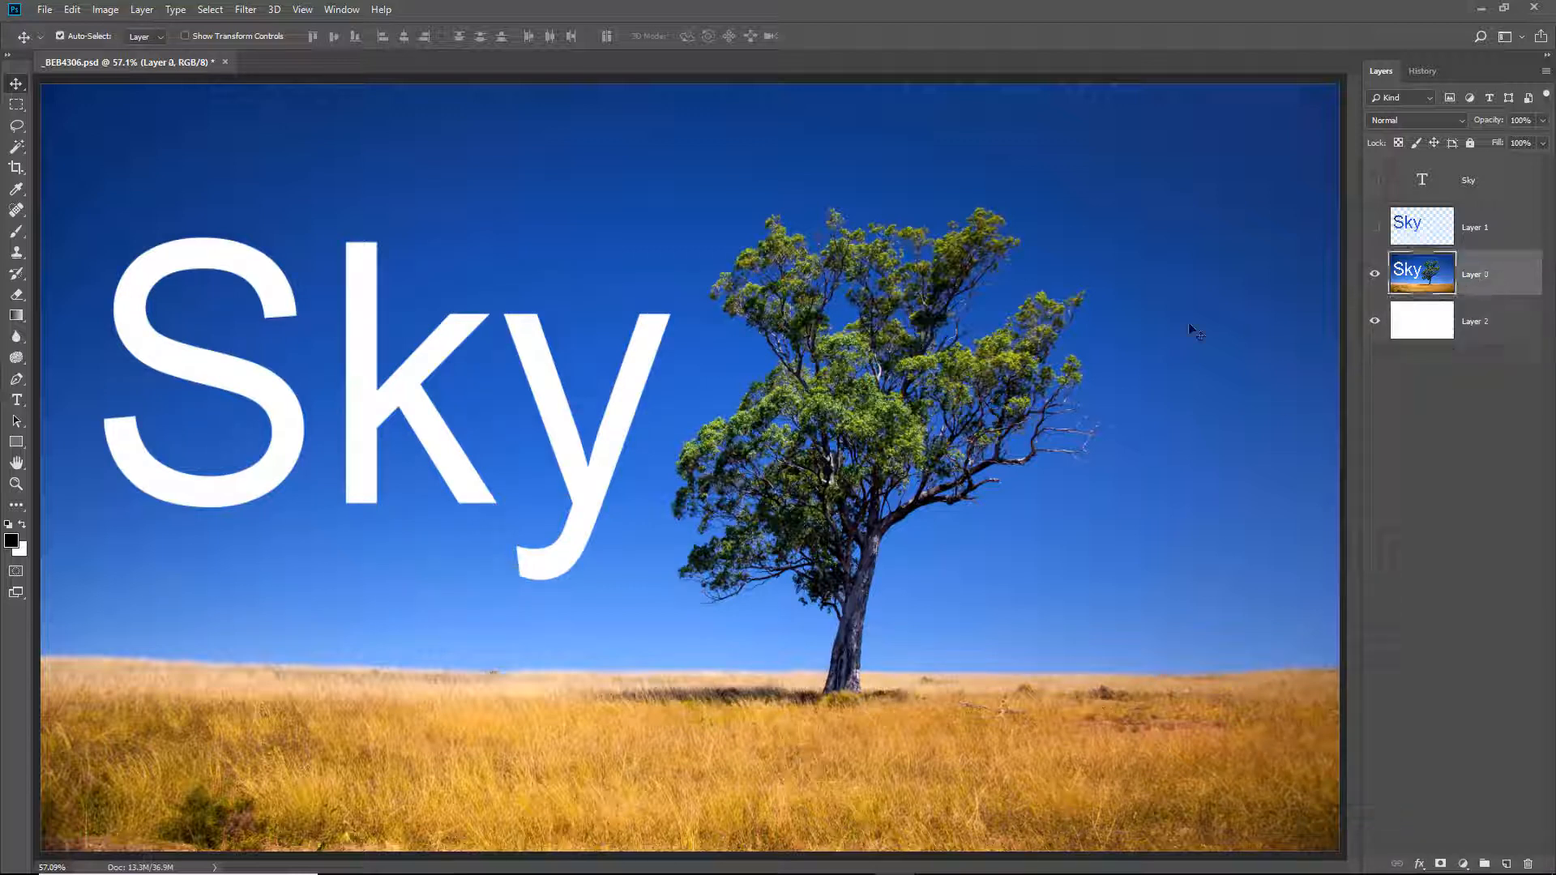
{"action": "left_click", "coordinate": [1419, 864]}
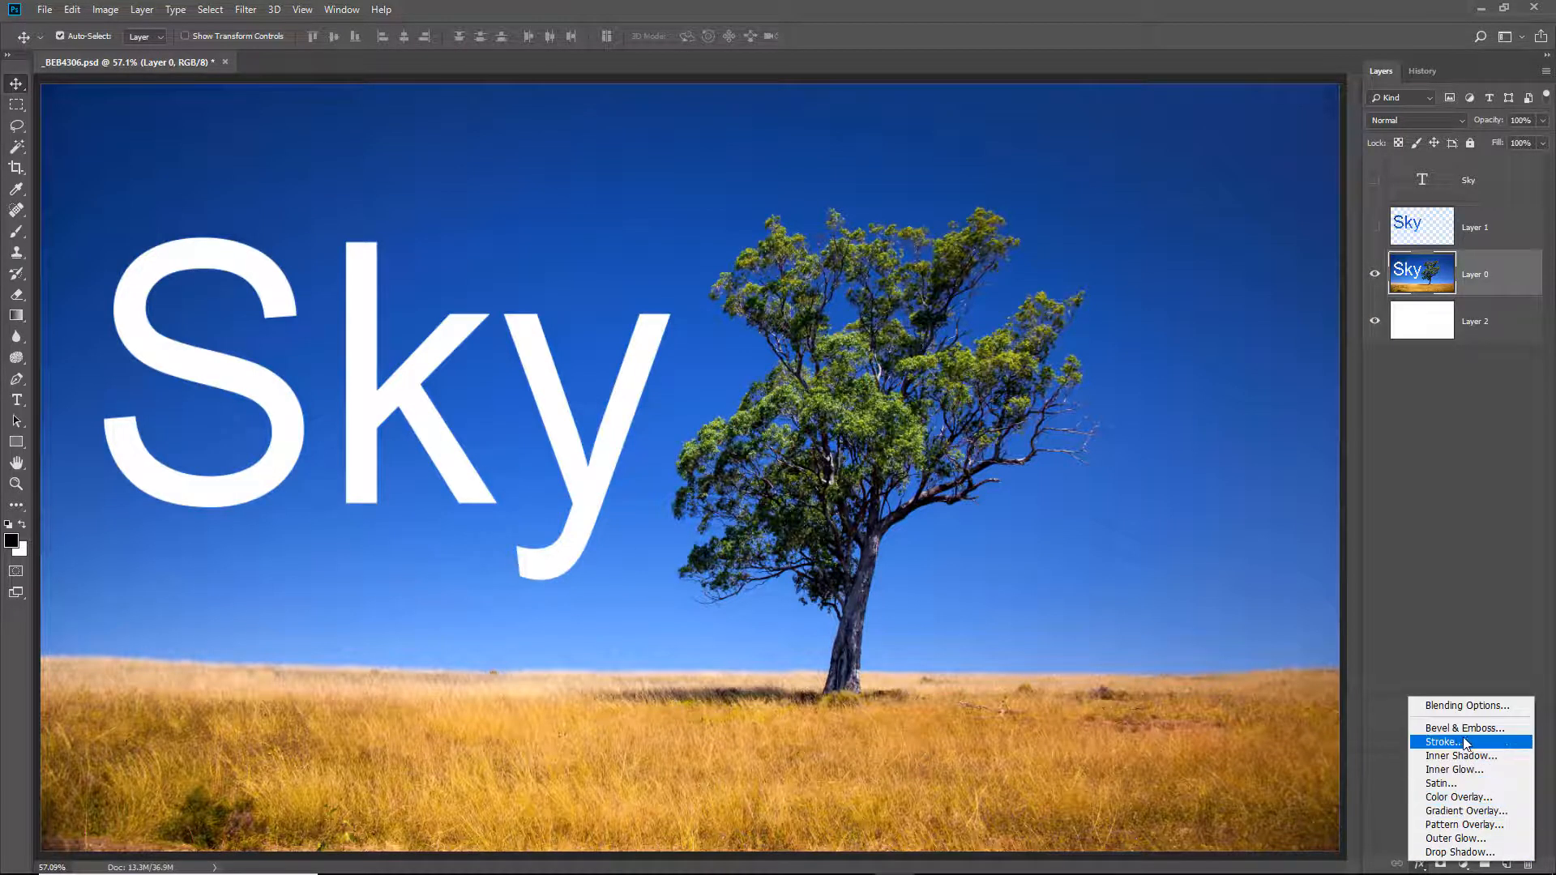
{"action": "left_click", "coordinate": [1485, 717]}
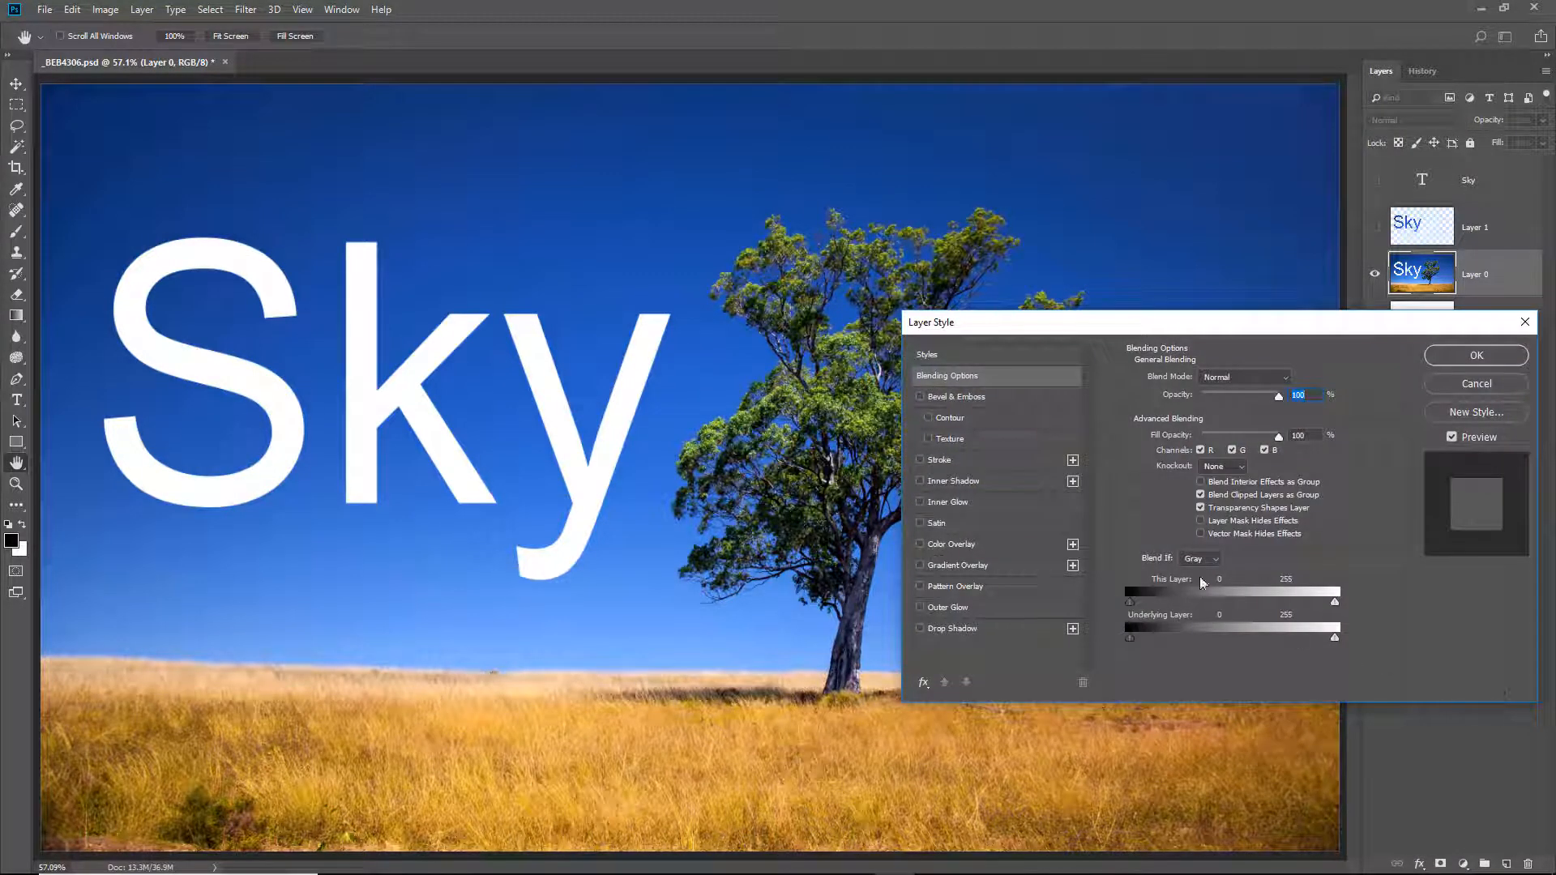
{"action": "left_click", "coordinate": [920, 629]}
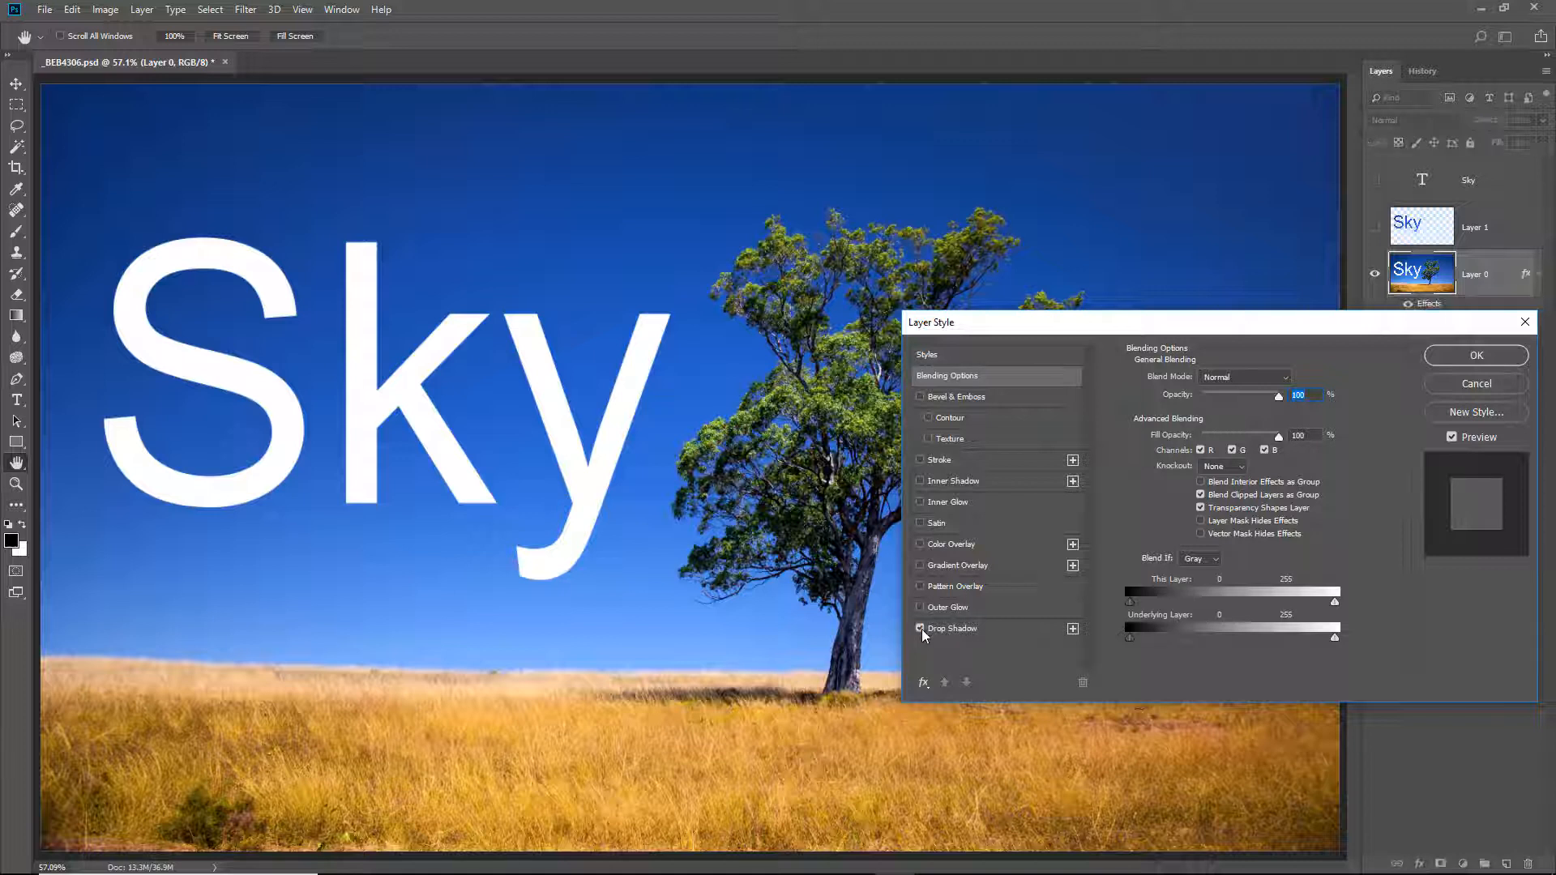
{"action": "left_click", "coordinate": [976, 633]}
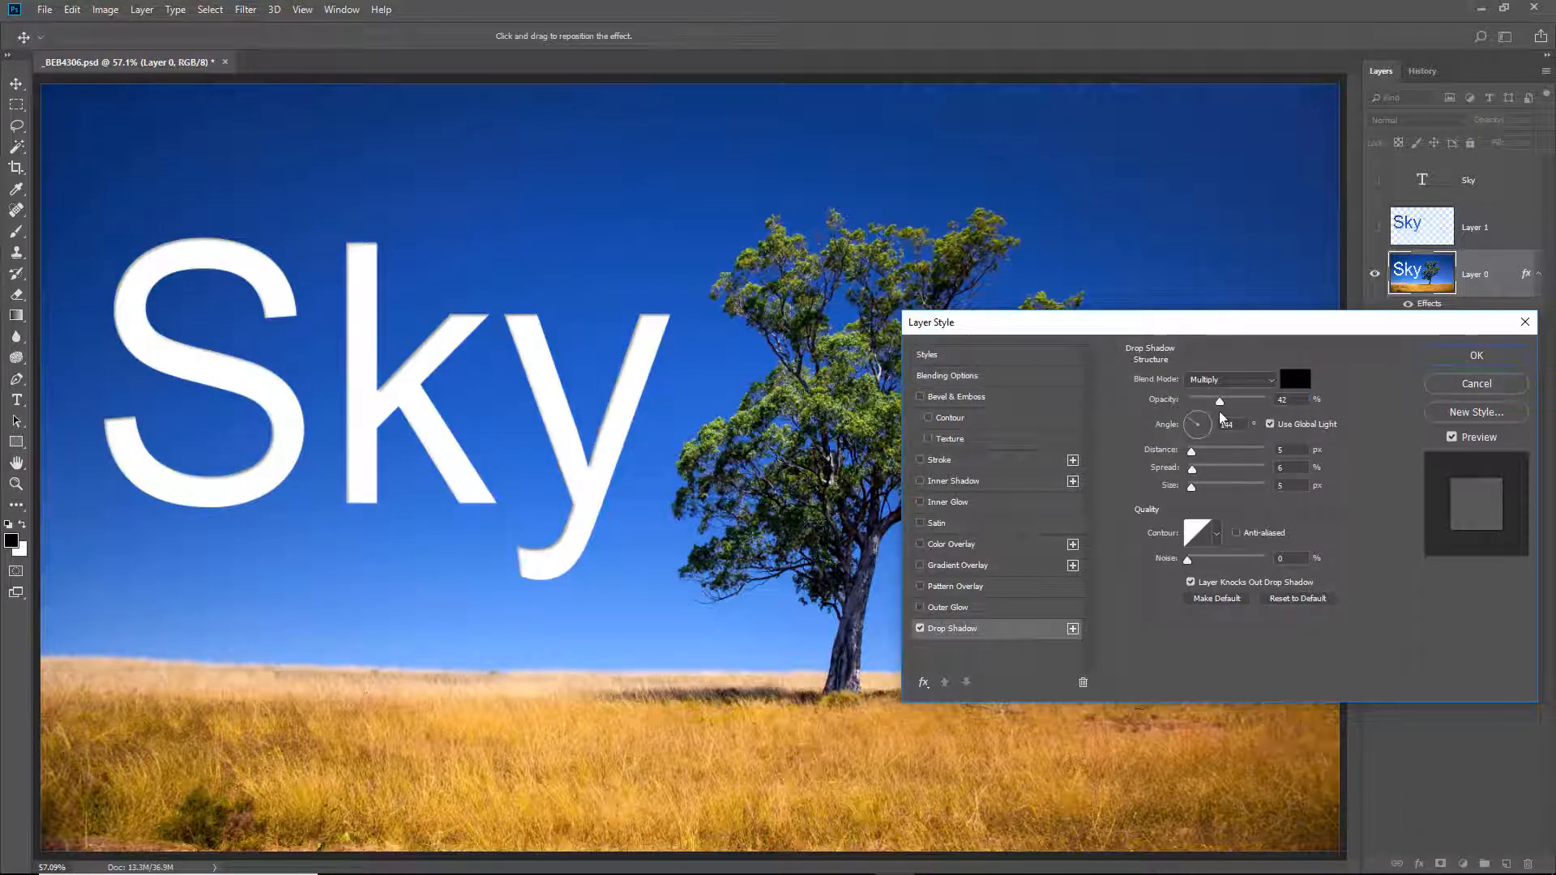
{"action": "left_click_drag", "start_coordinate": [1223, 402], "coordinate": [1249, 407]}
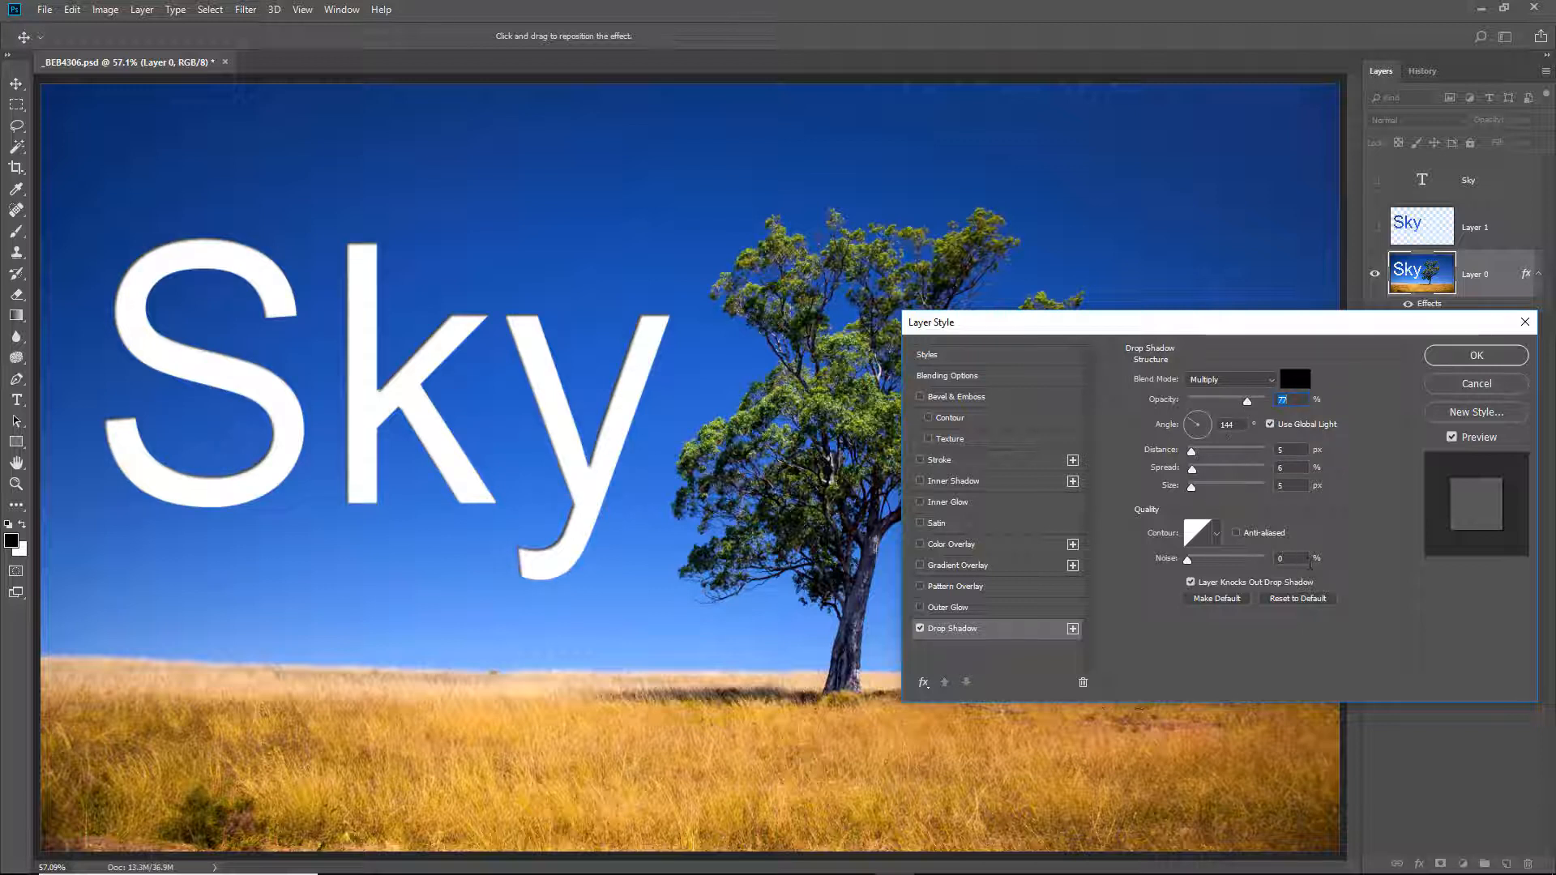
{"action": "left_click", "coordinate": [1468, 354]}
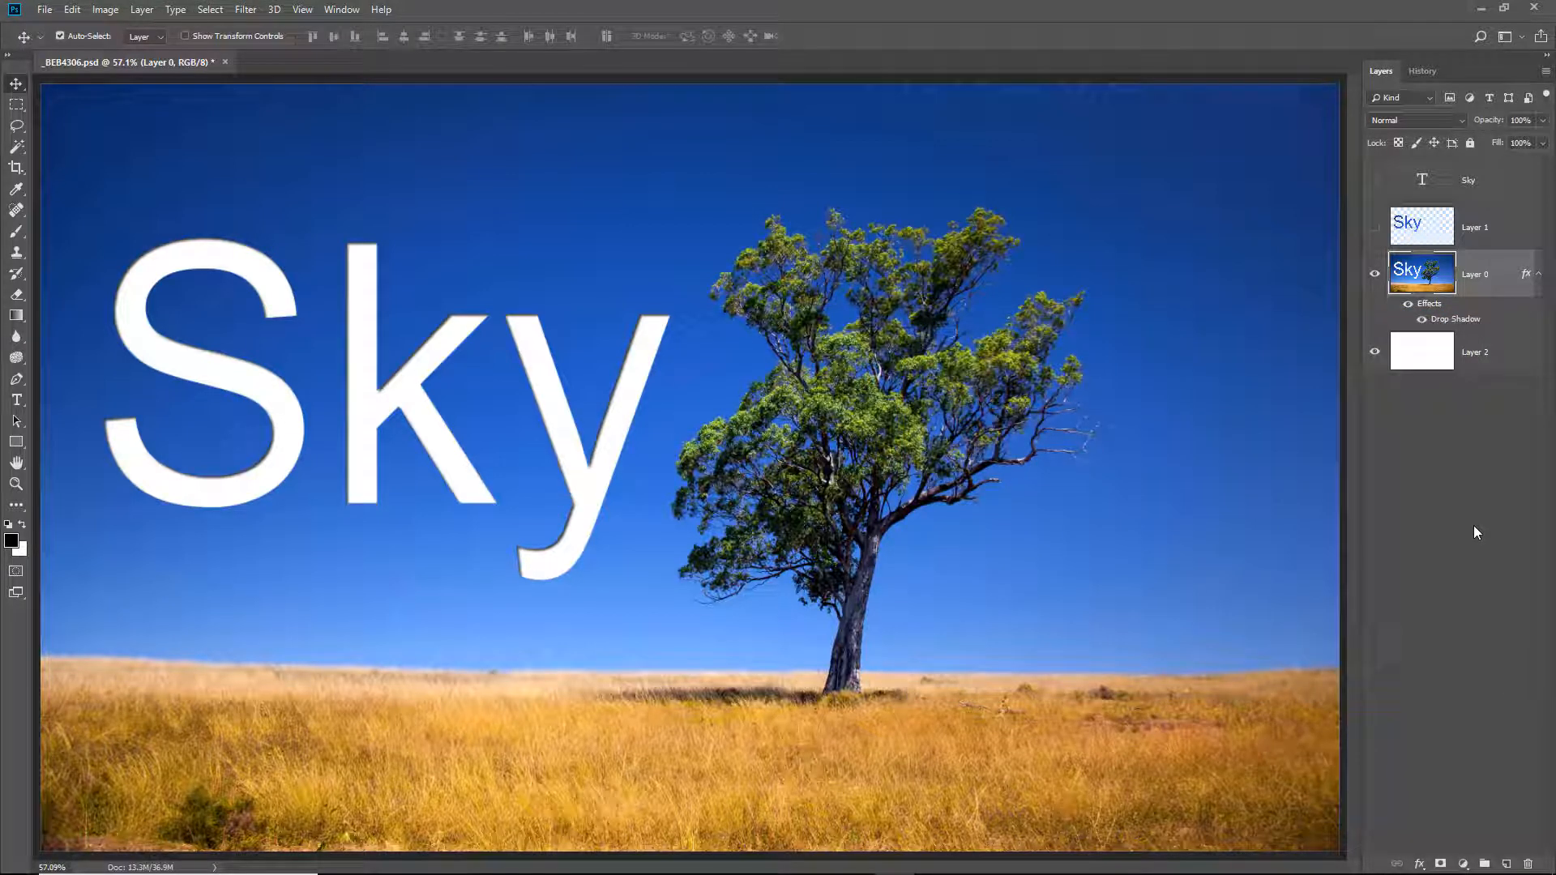